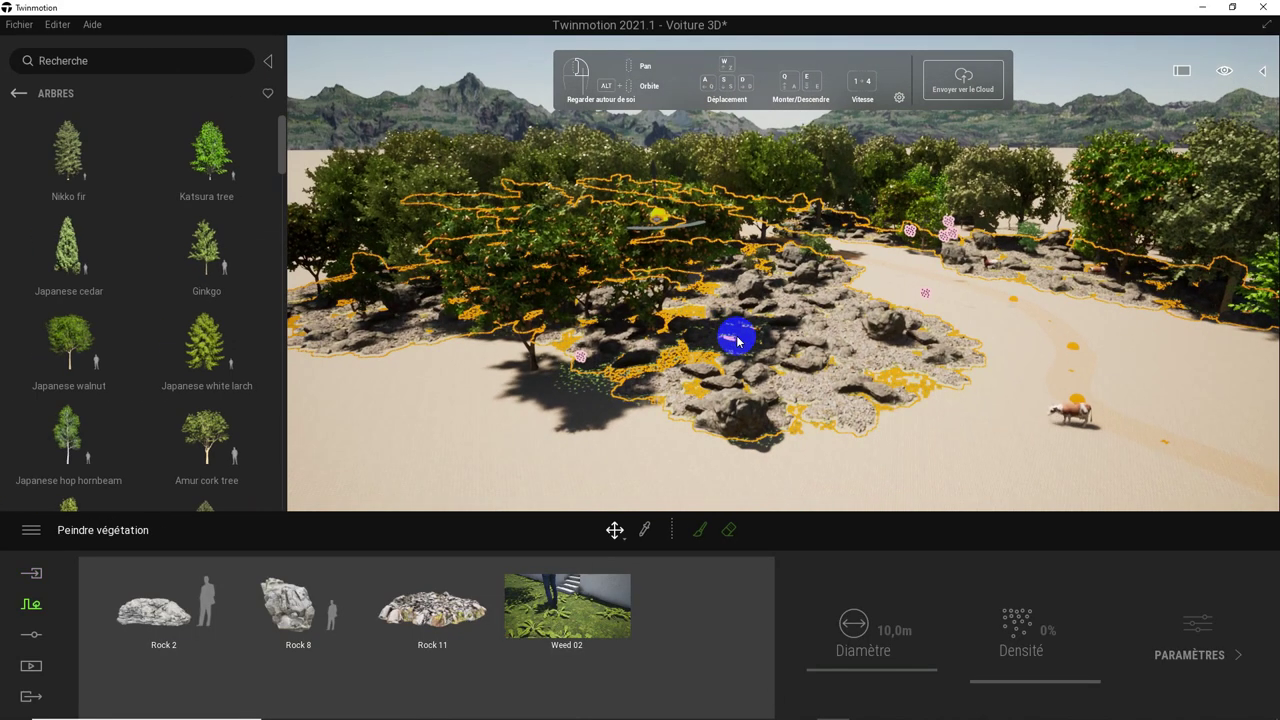
# - Return to the vegetation categories, collapse the library and end vegetation painting over the grove
pyautogui.click(784, 382)
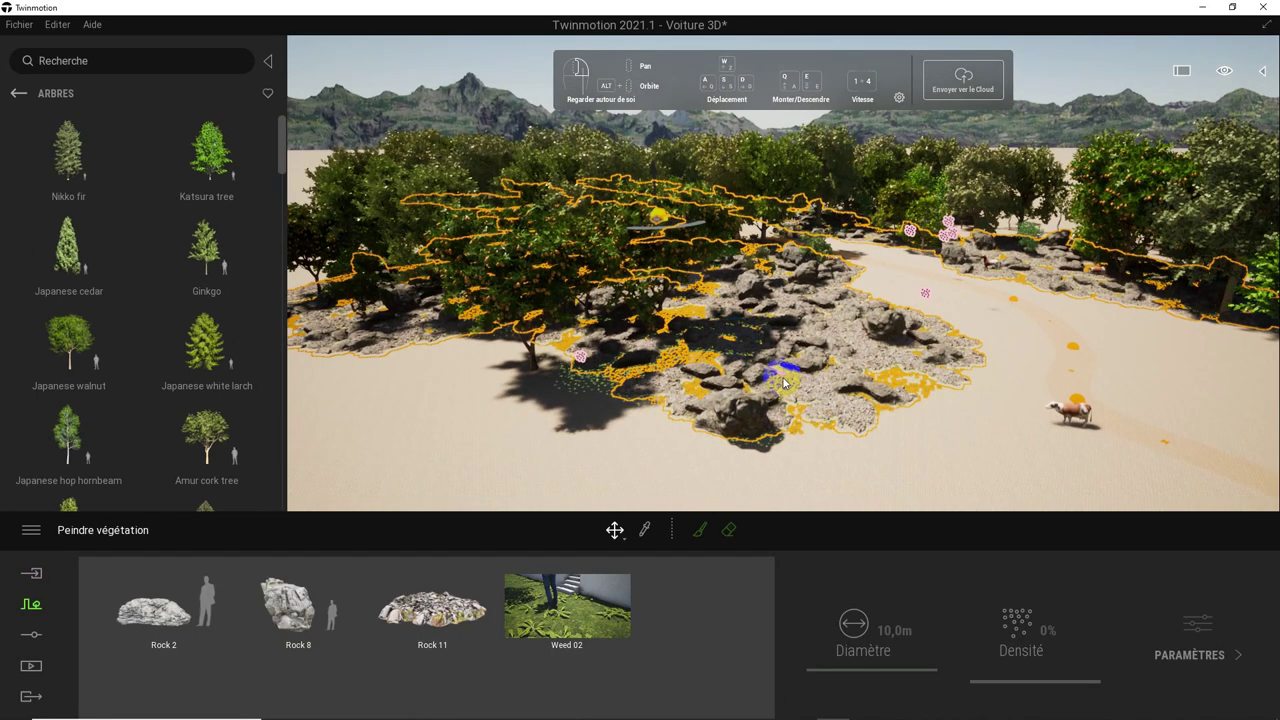
pyautogui.click(18, 93)
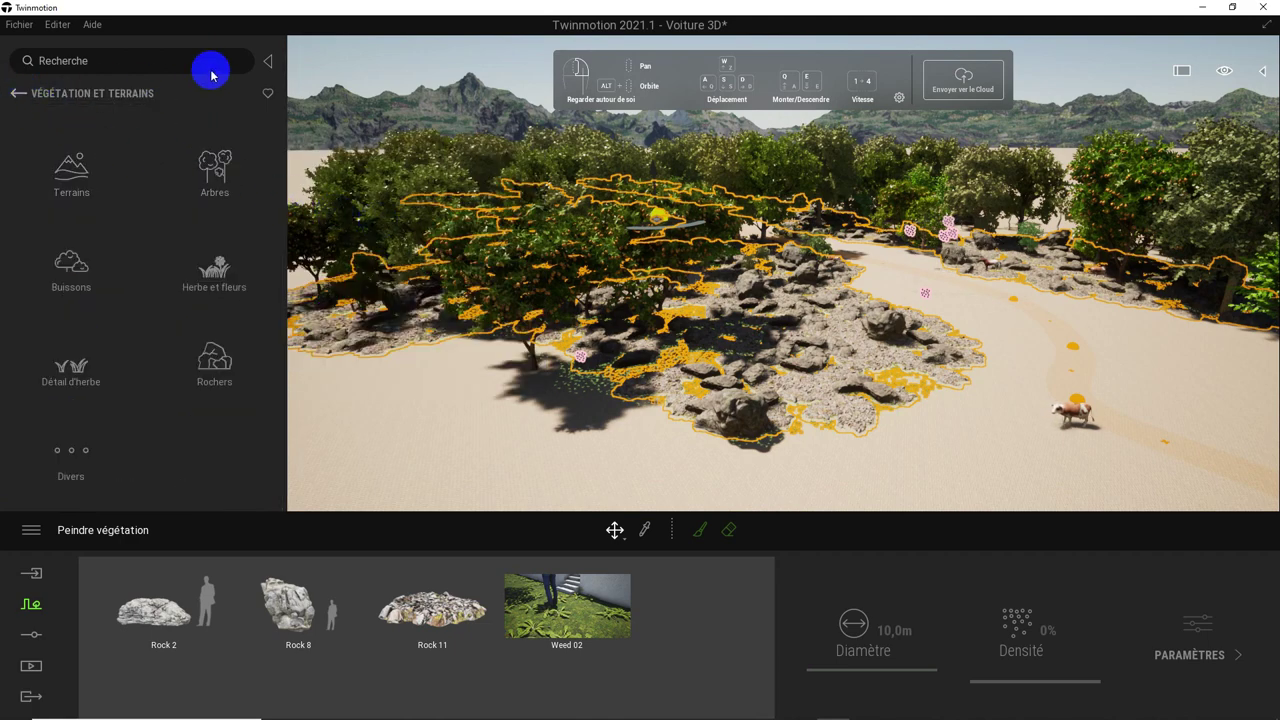
pyautogui.click(272, 62)
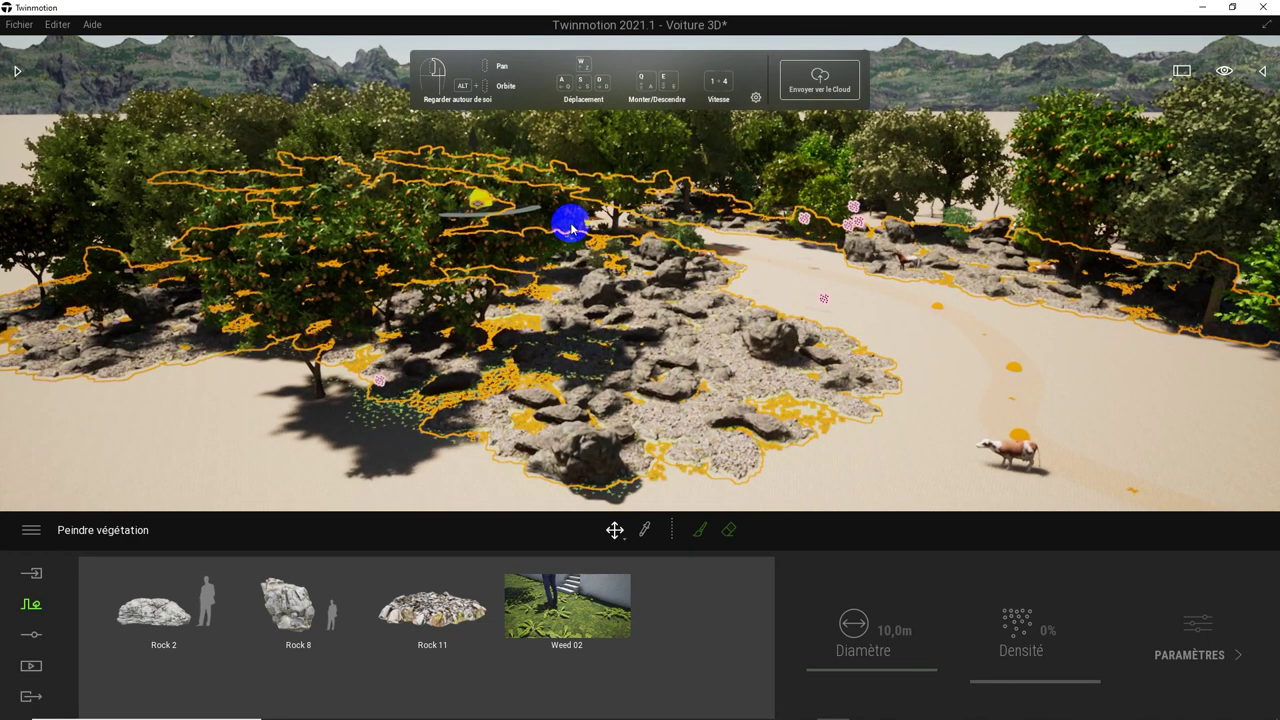
pyautogui.moveTo(569, 220); pyautogui.dragTo(566, 229)
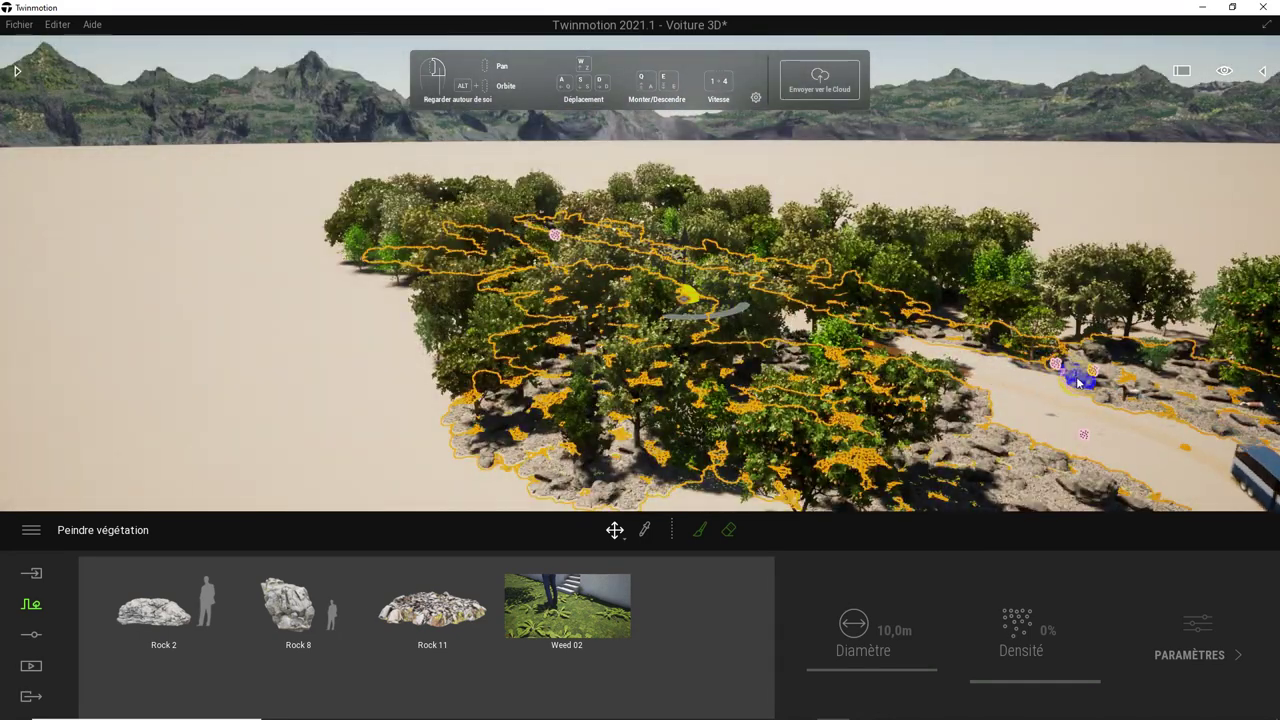
pyautogui.click(1092, 375)
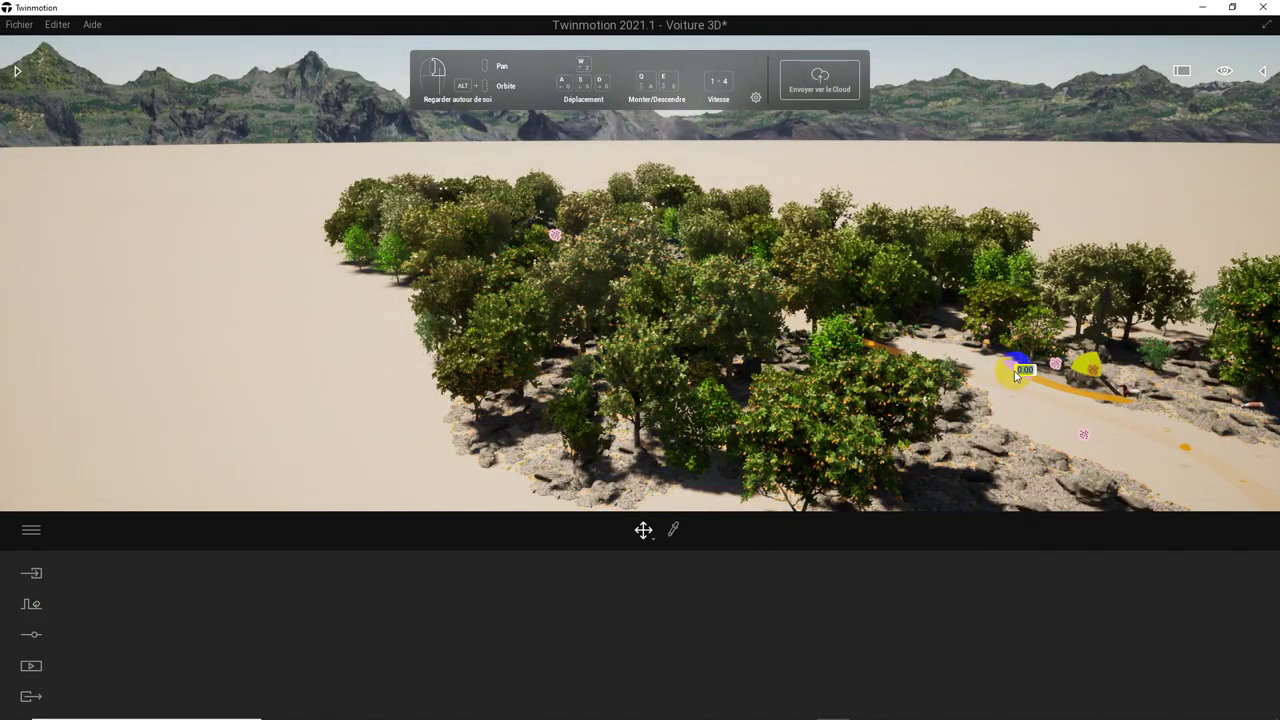
# - Fly down onto the dirt path and walk the camera to eye level facing the bus
pyautogui.doubleClick(1003, 370)
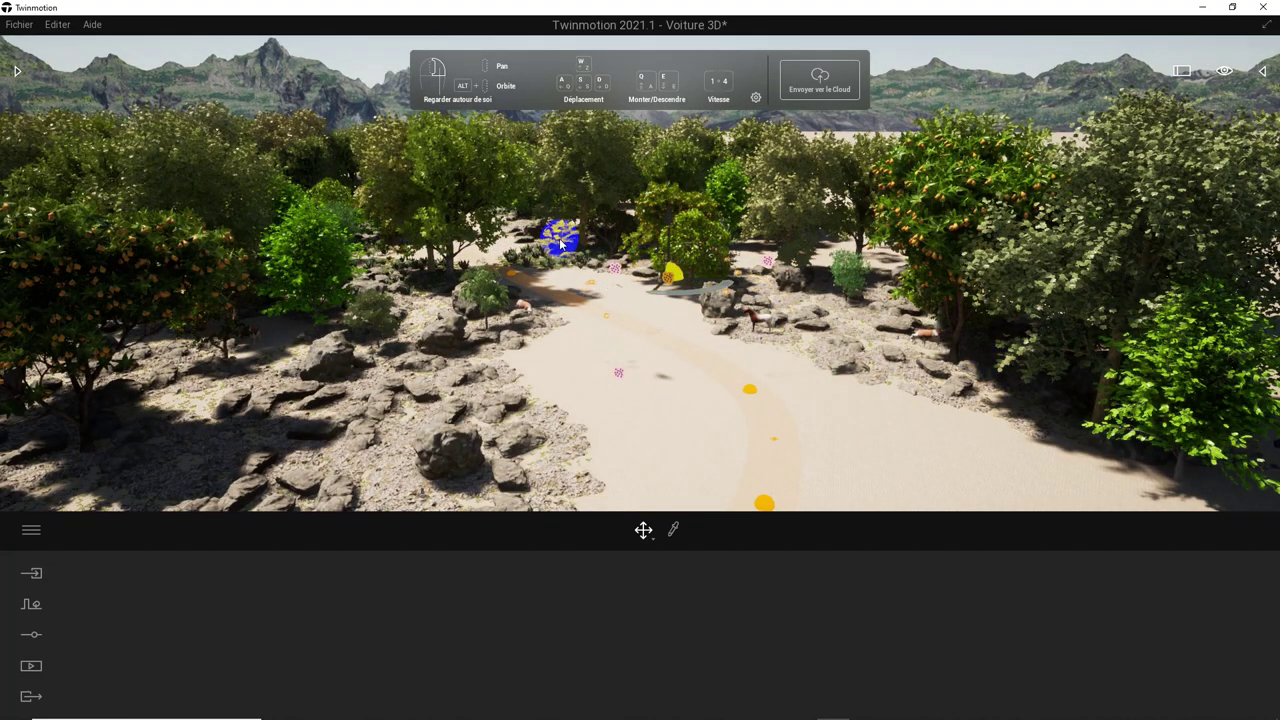
pyautogui.keyDown('alt'); pyautogui.moveTo(557, 237); pyautogui.dragTo(571, 249); pyautogui.keyUp('alt')
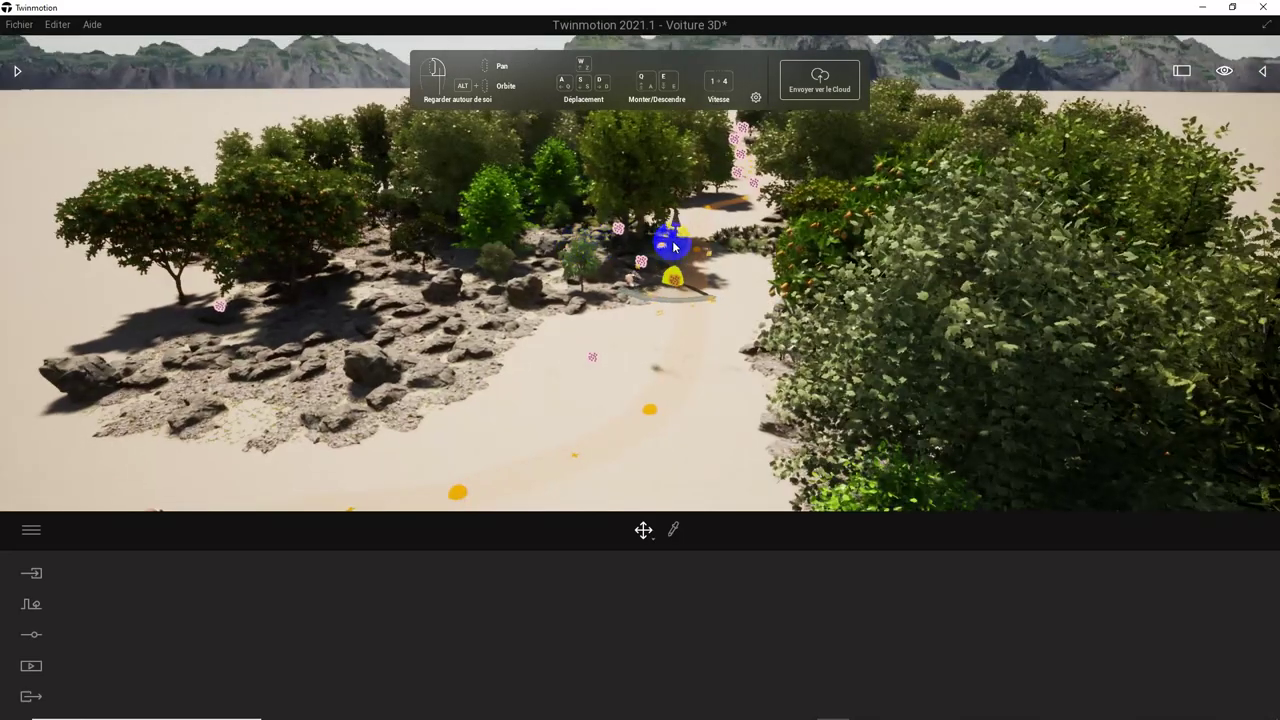
pyautogui.scroll(-3, 674, 251)
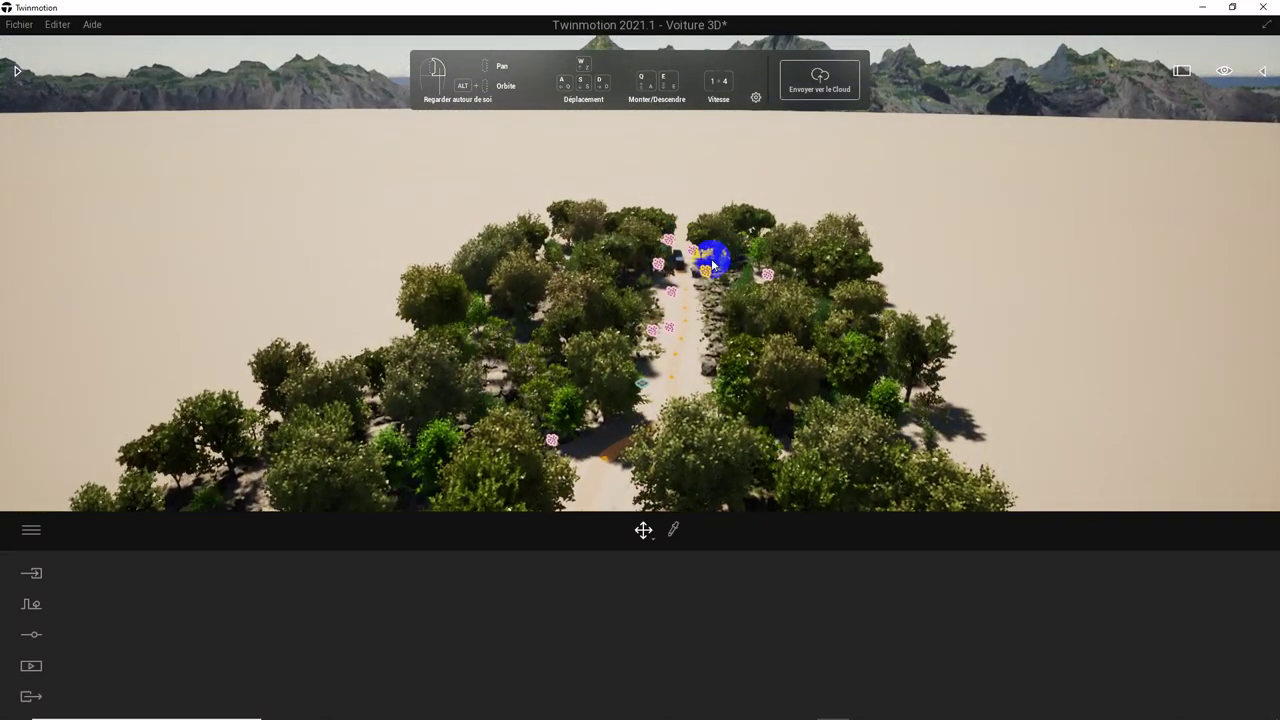
pyautogui.moveTo(714, 251)
pyautogui.keyDown('alt'); pyautogui.mouseDown()
pyautogui.moveTo(882, 231)
pyautogui.moveTo(873, 241)
pyautogui.mouseUp(); pyautogui.keyUp('alt')
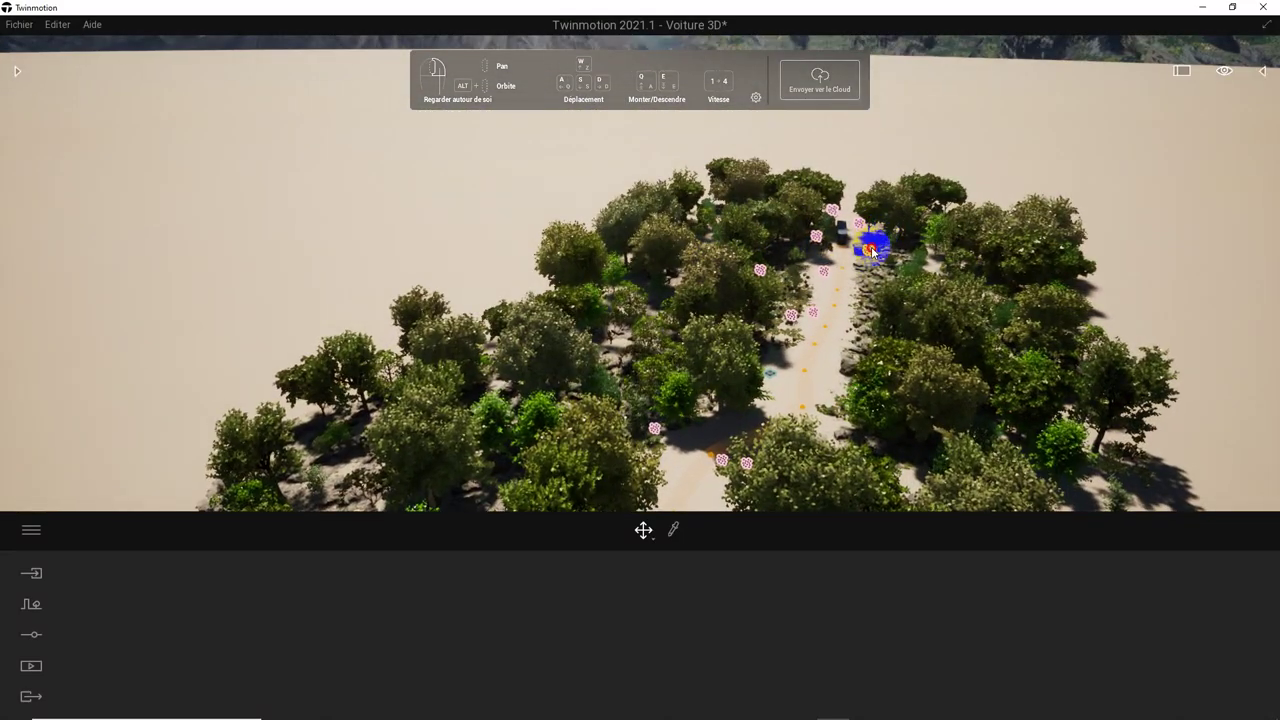
pyautogui.scroll(5, 871, 243)
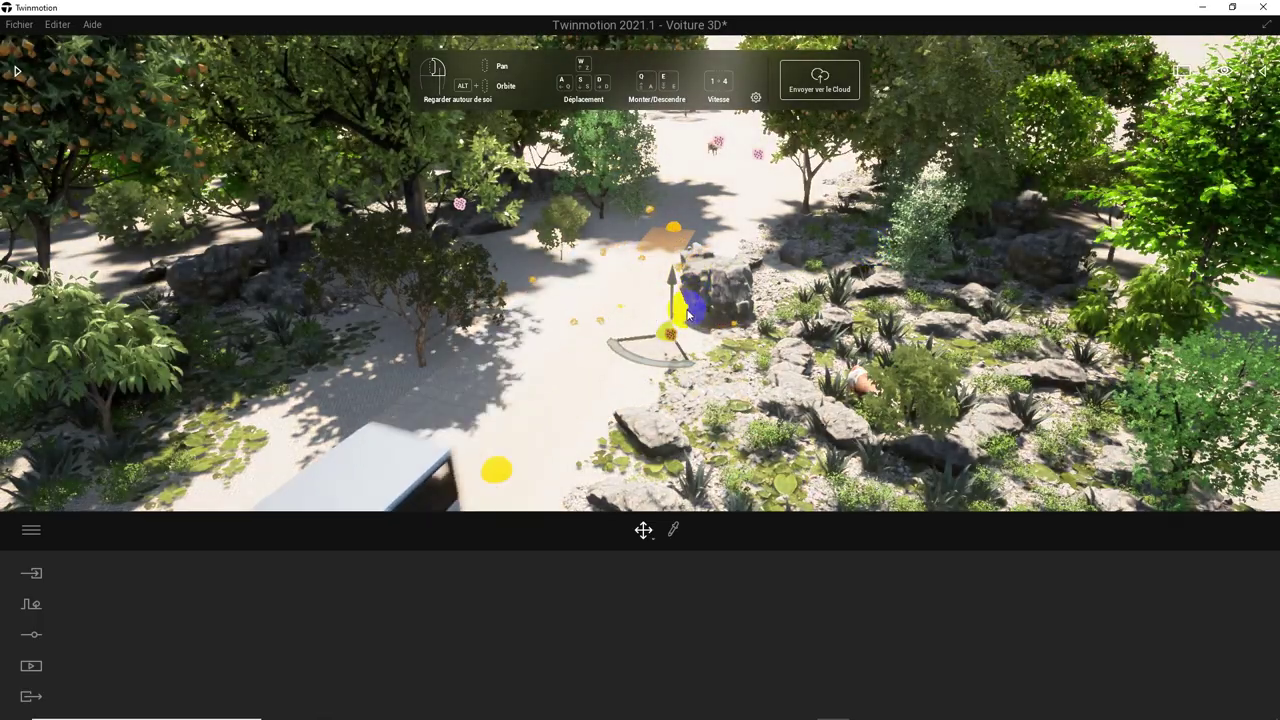
pyautogui.keyDown('alt'); pyautogui.moveTo(688, 314); pyautogui.dragTo(690, 330); pyautogui.keyUp('alt')
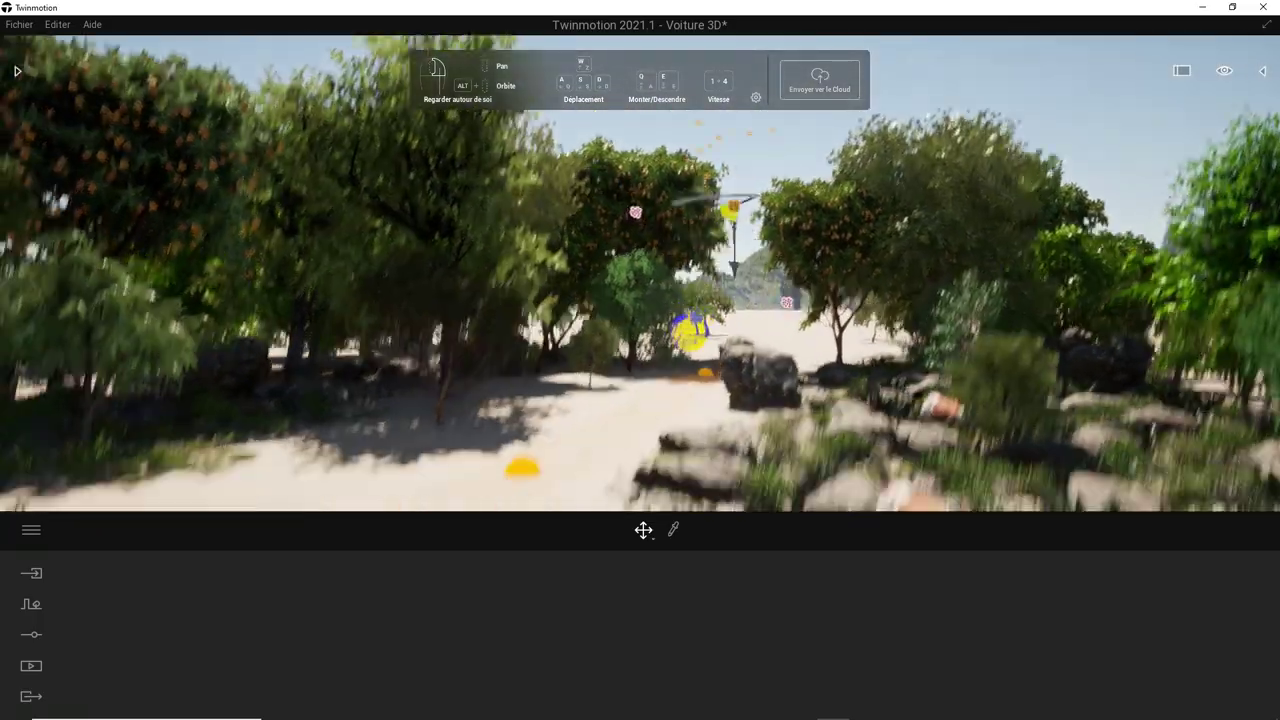
pyautogui.keyDown('alt'); pyautogui.moveTo(690, 330); pyautogui.dragTo(686, 343); pyautogui.keyUp('alt')
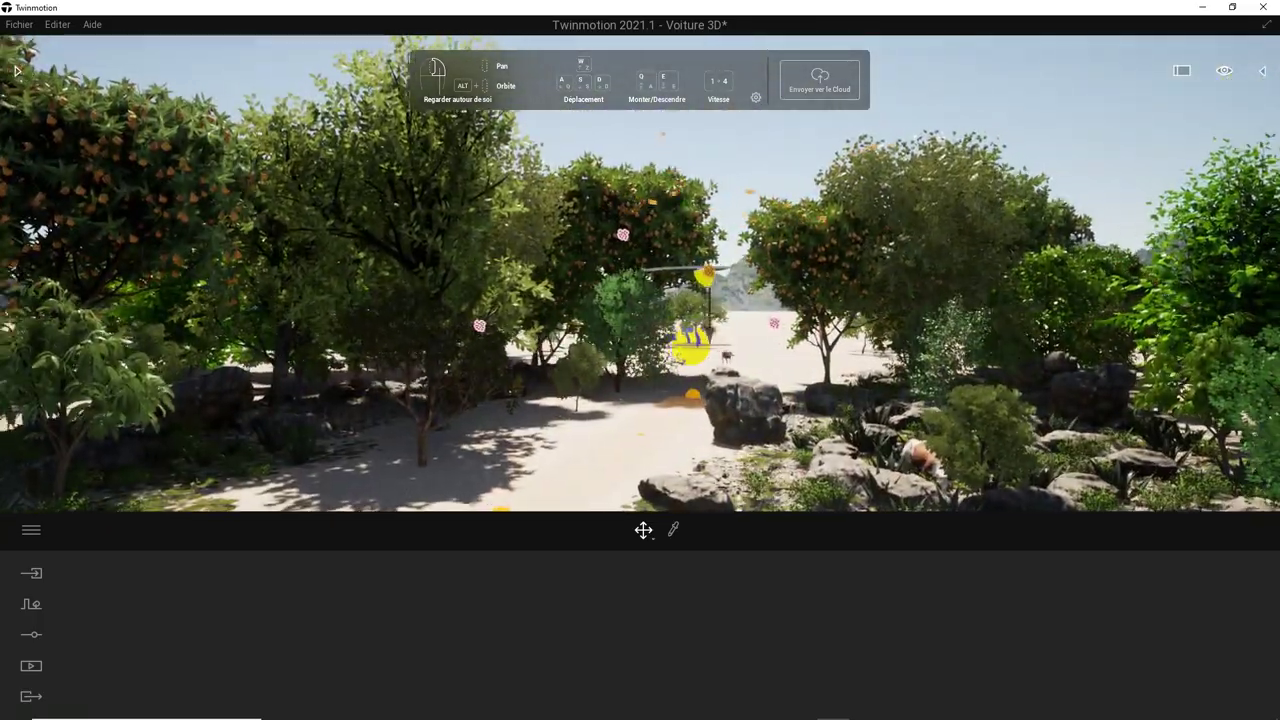
pyautogui.moveTo(686, 349)
pyautogui.mouseDown(button='right')
pyautogui.moveTo(592, 362)
pyautogui.moveTo(603, 371)
pyautogui.mouseUp(button='right')
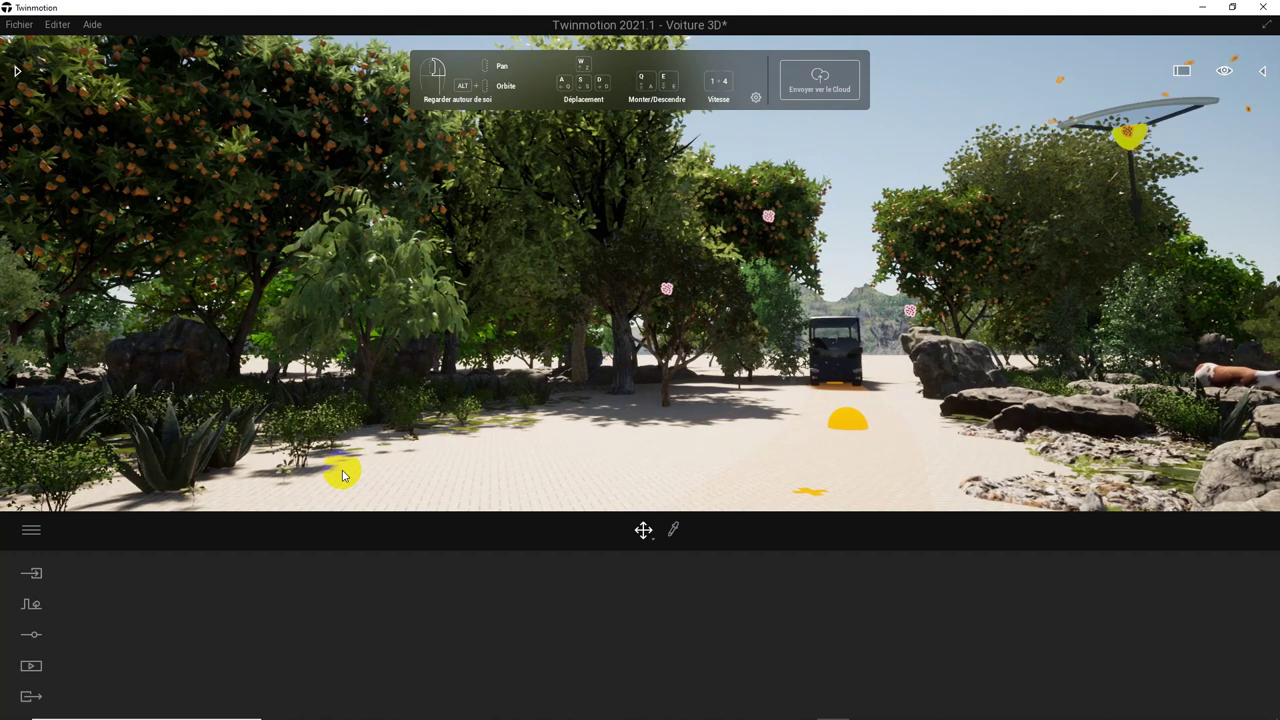
# - Open the asset library at Végétation et terrains > Terrains
pyautogui.click(26, 579)
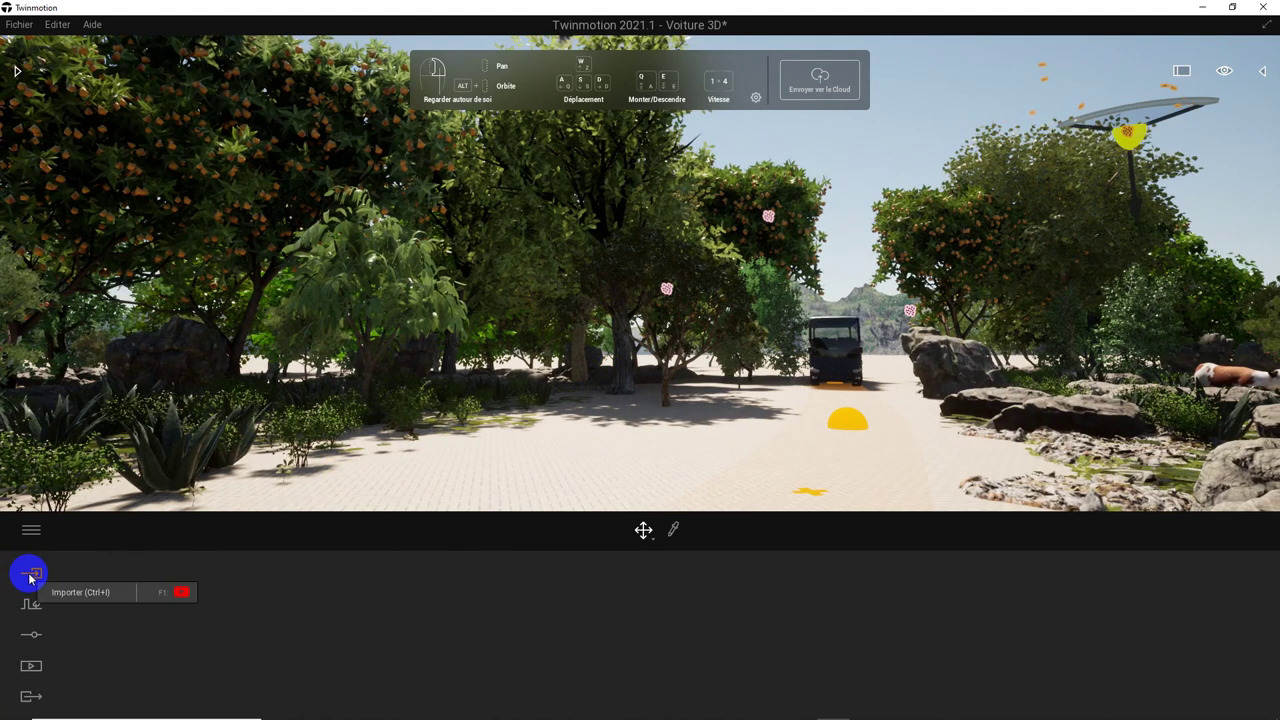
pyautogui.click(17, 73)
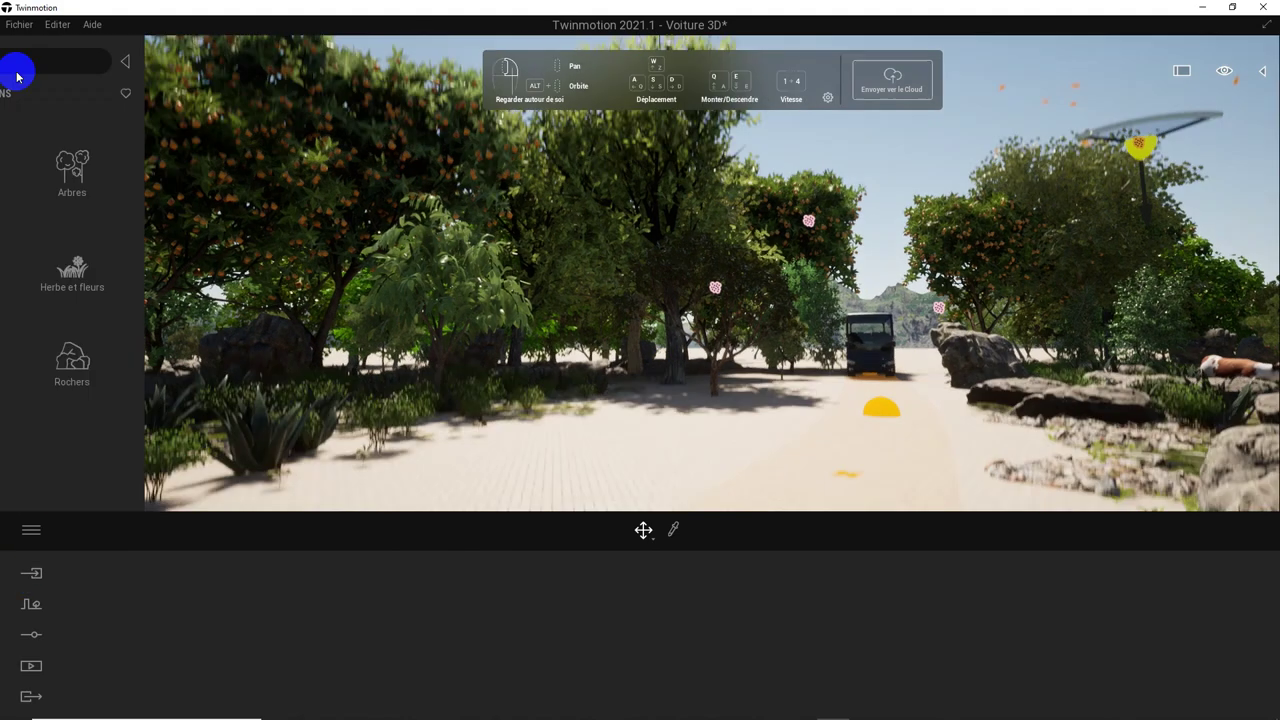
pyautogui.click(40, 190)
pyautogui.click(81, 166)
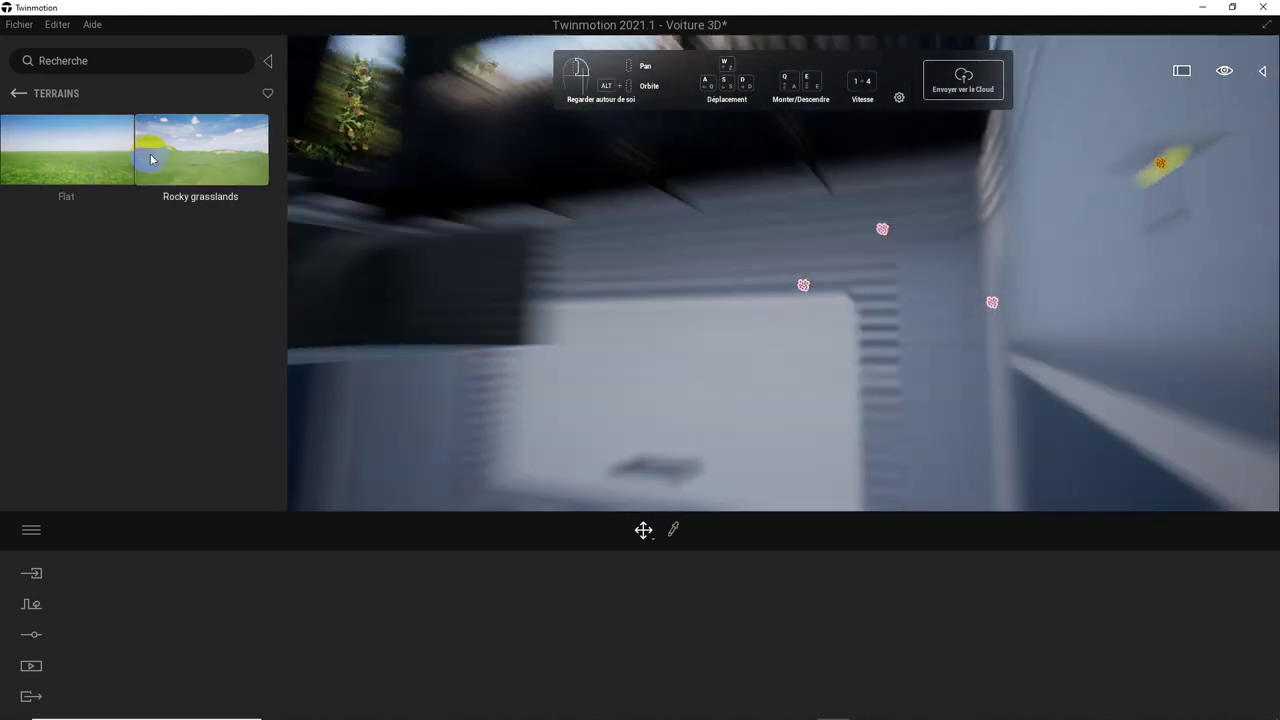
# - Drag the Rocky grasslands terrain into the scene behind the paved path
pyautogui.moveTo(151, 160); pyautogui.dragTo(574, 349)
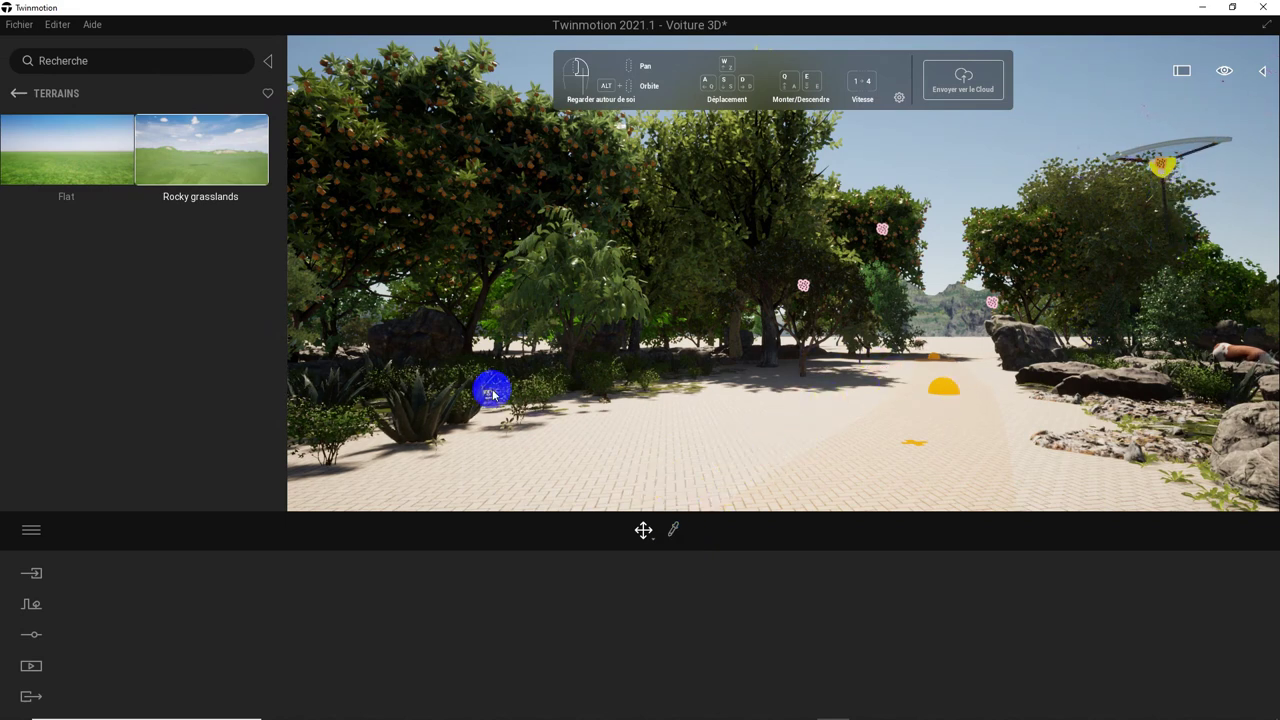
pyautogui.moveTo(180, 171)
pyautogui.mouseDown()
pyautogui.moveTo(287, 292)
pyautogui.moveTo(567, 465)
pyautogui.mouseUp()
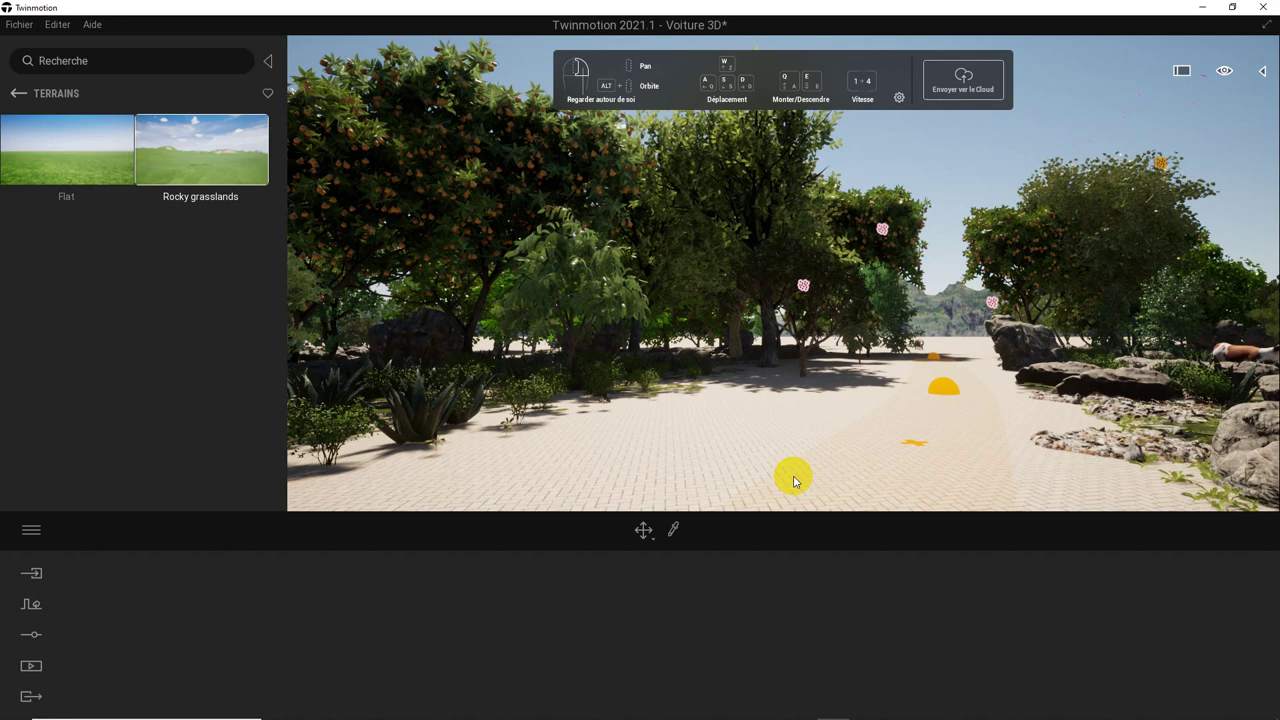
pyautogui.moveTo(714, 354)
pyautogui.mouseDown()
pyautogui.moveTo(783, 278)
pyautogui.moveTo(855, 408)
pyautogui.mouseUp()
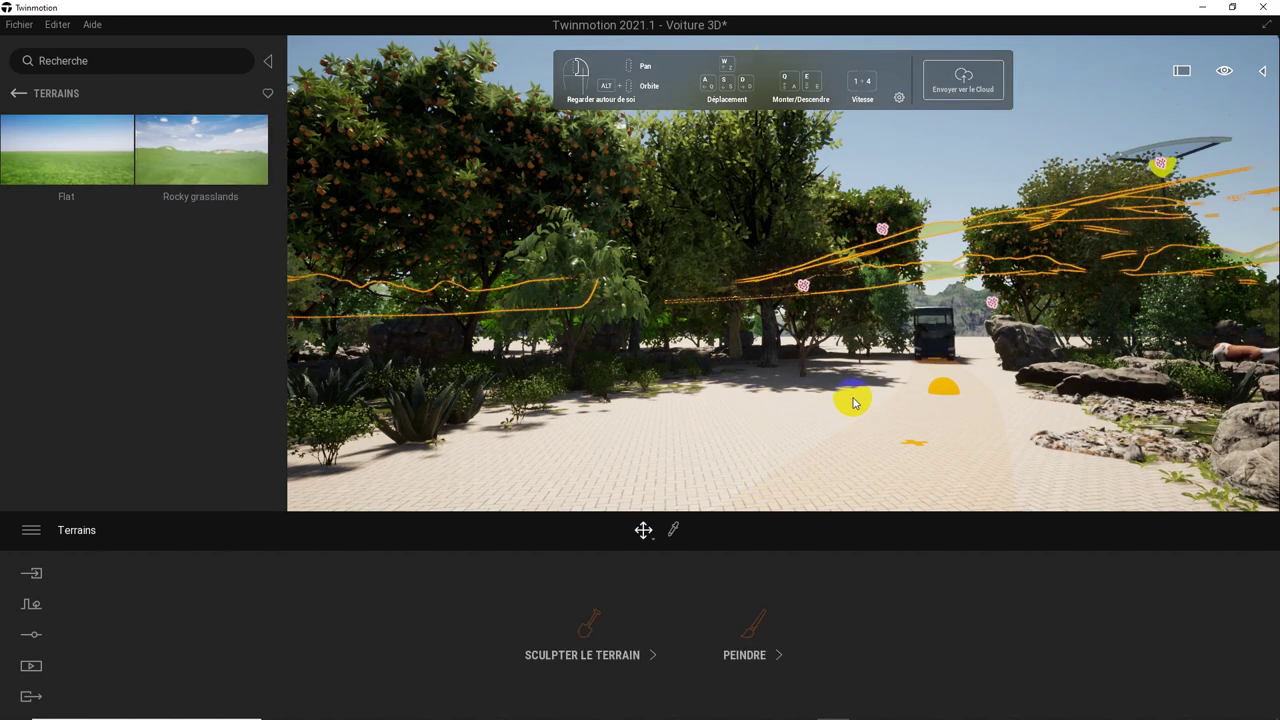
pyautogui.moveTo(657, 543)
pyautogui.mouseDown()
pyautogui.moveTo(695, 620)
pyautogui.moveTo(752, 622)
pyautogui.mouseUp()
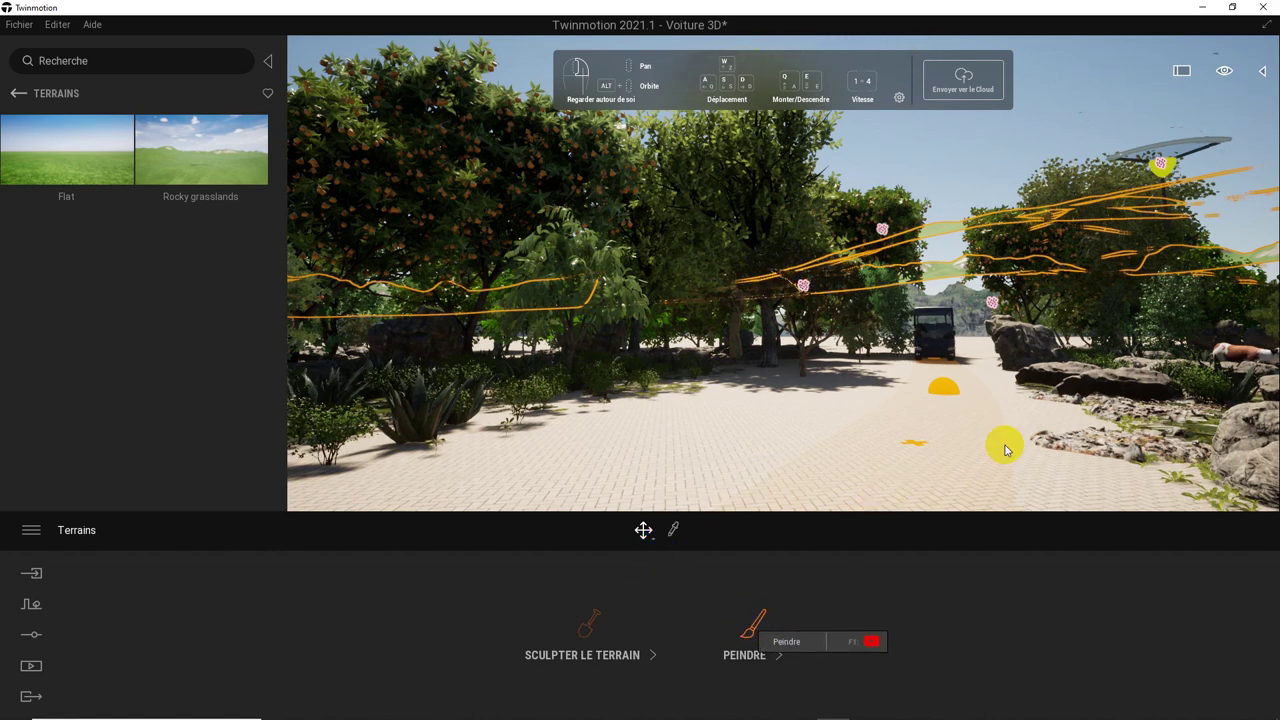
pyautogui.moveTo(1070, 385); pyautogui.dragTo(792, 600)
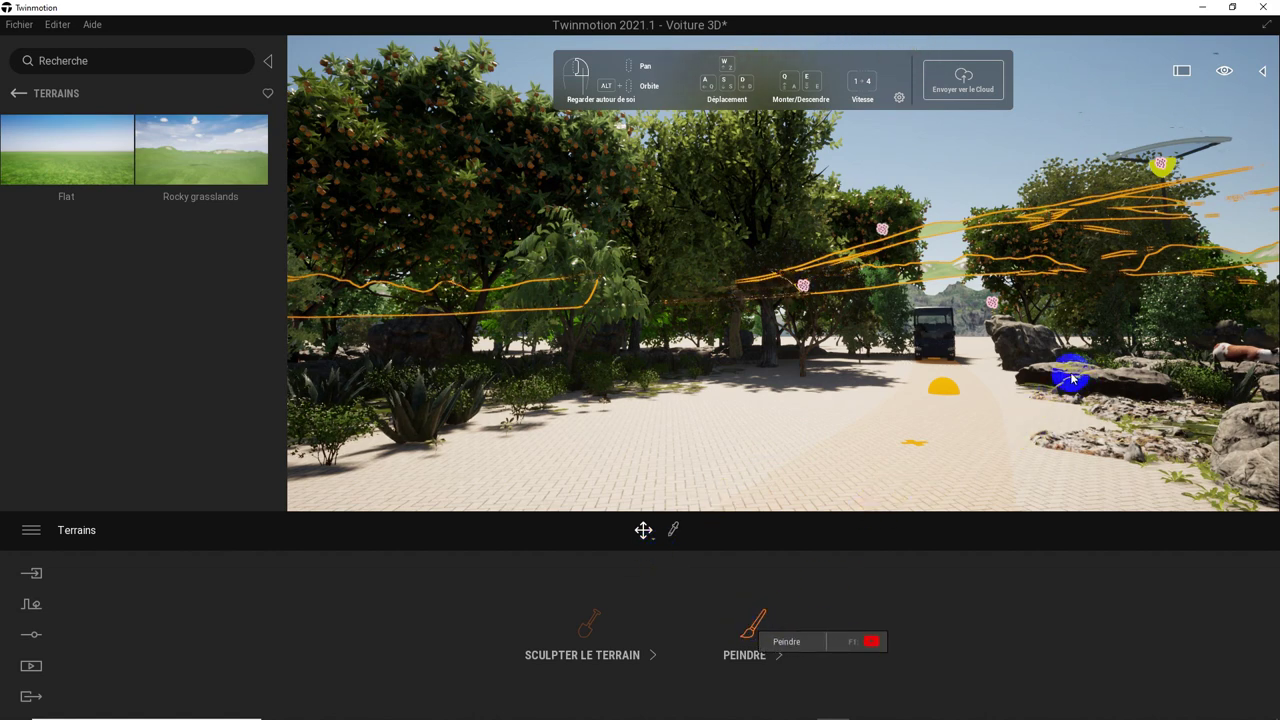
# - Enter terrain paint mode and load Grass 2 into the first material slot at 75% scale
pyautogui.click(792, 600)
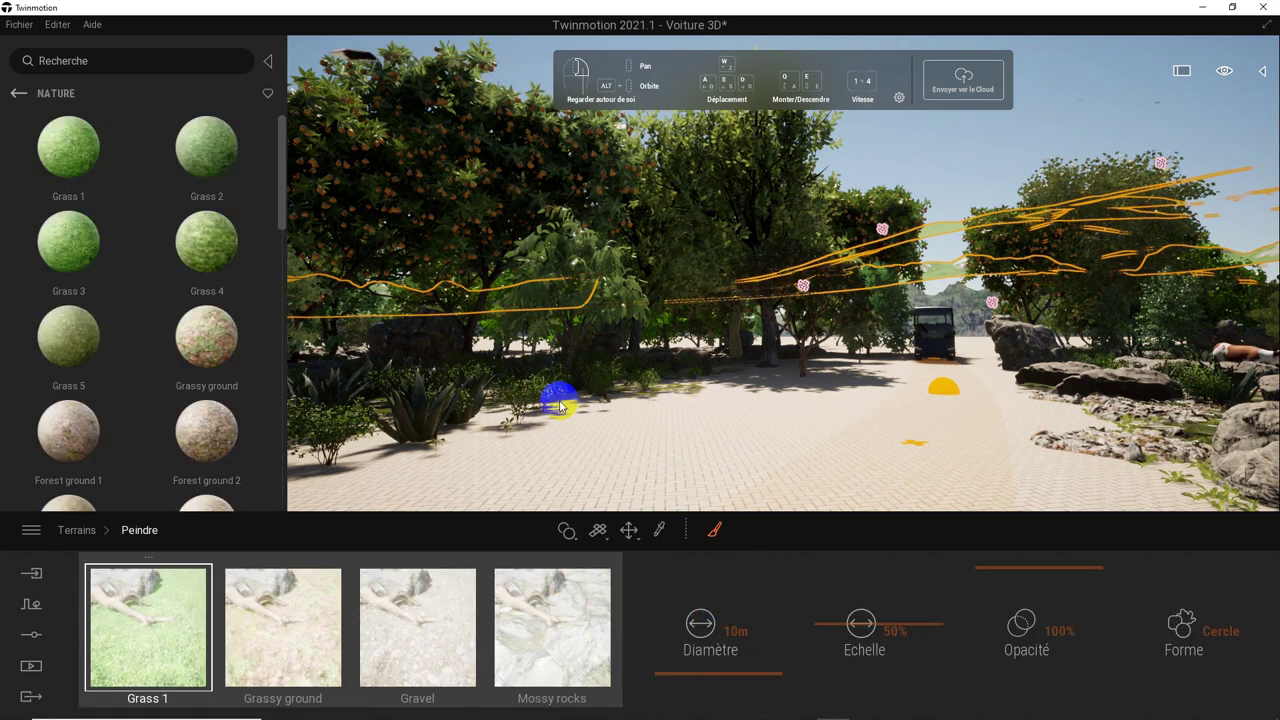
pyautogui.click(731, 600)
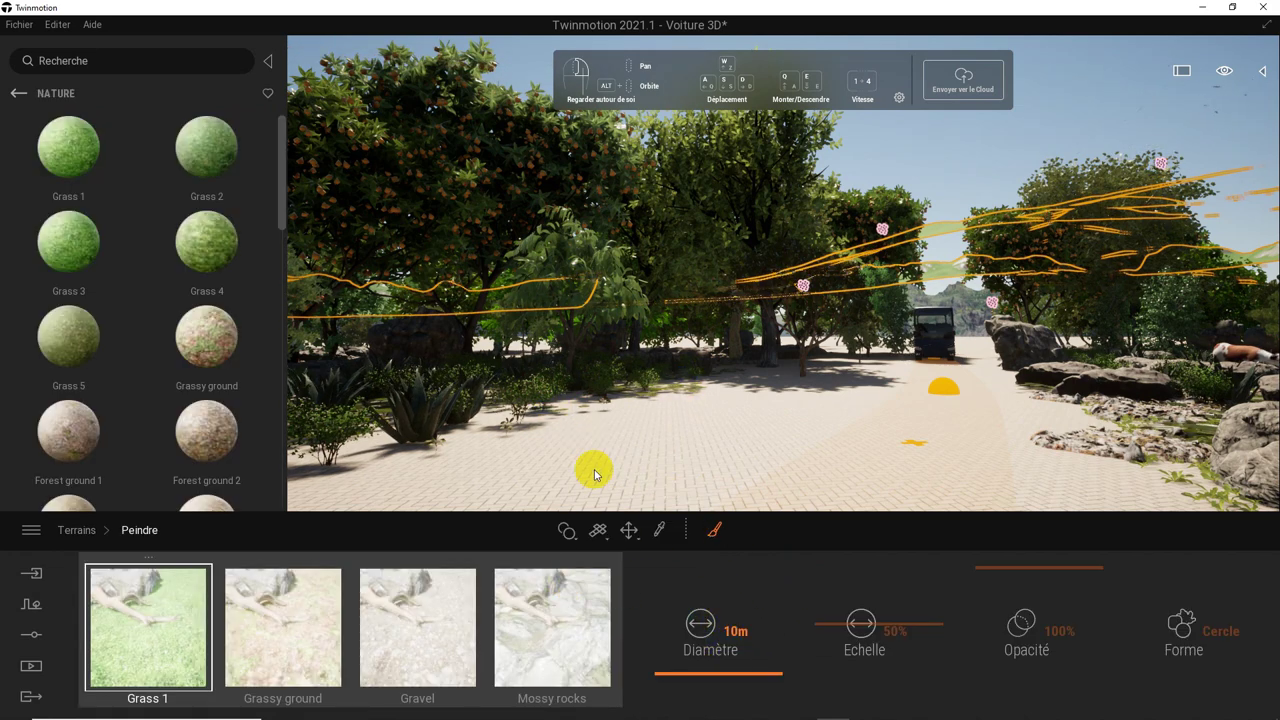
pyautogui.moveTo(594, 474)
pyautogui.mouseDown()
pyautogui.moveTo(510, 410)
pyautogui.moveTo(525, 420)
pyautogui.mouseUp()
pyautogui.click(790, 600)
pyautogui.moveTo(790, 600); pyautogui.dragTo(381, 621)
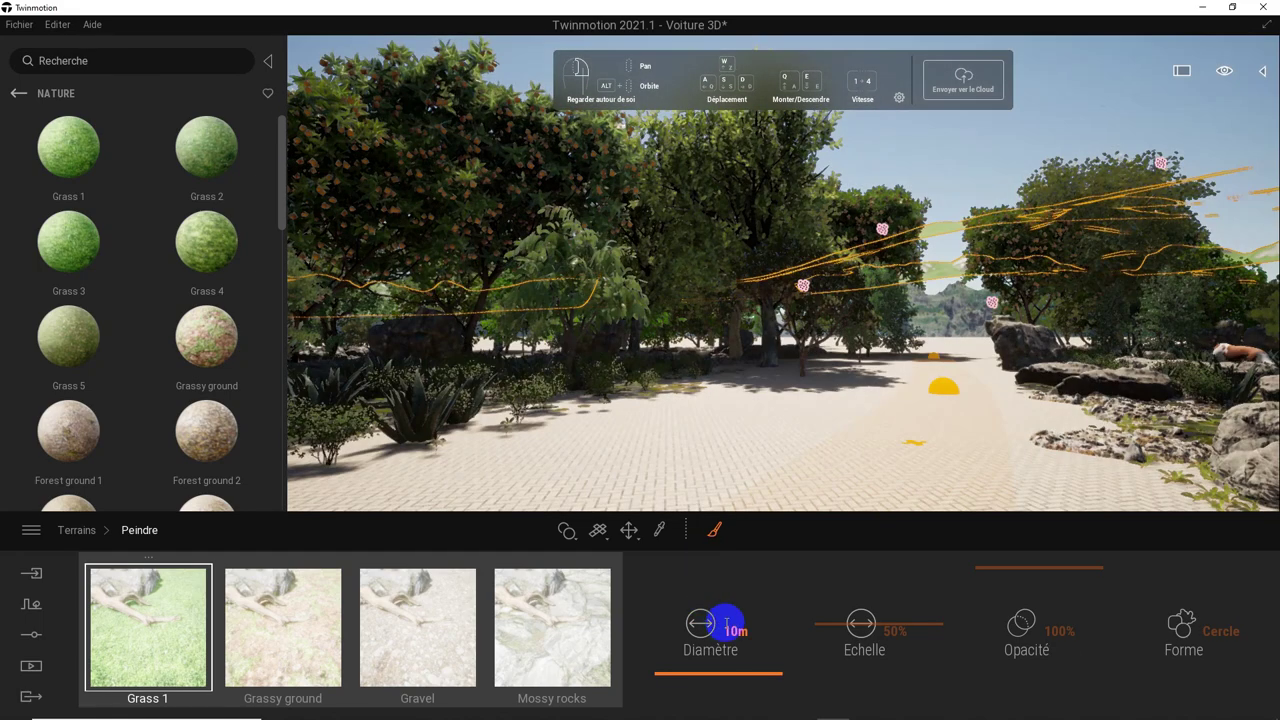
pyautogui.click(355, 655)
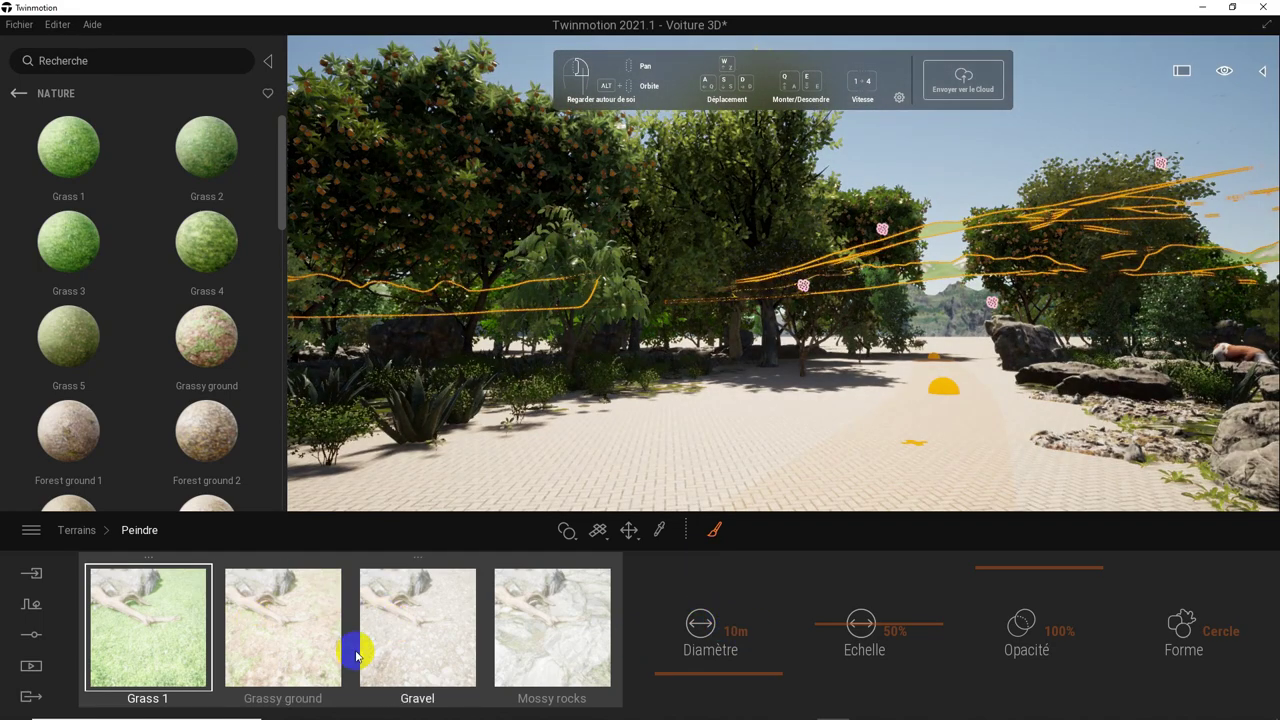
pyautogui.moveTo(206, 148)
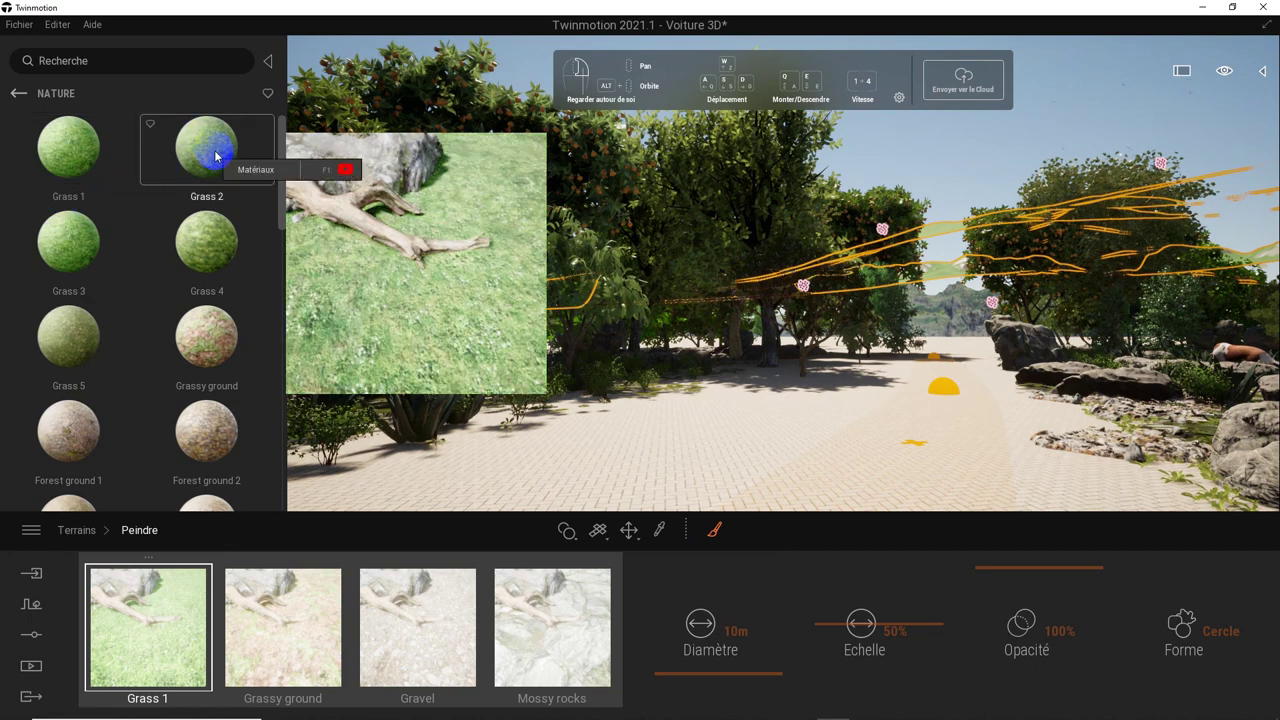
pyautogui.moveTo(220, 152); pyautogui.dragTo(168, 664)
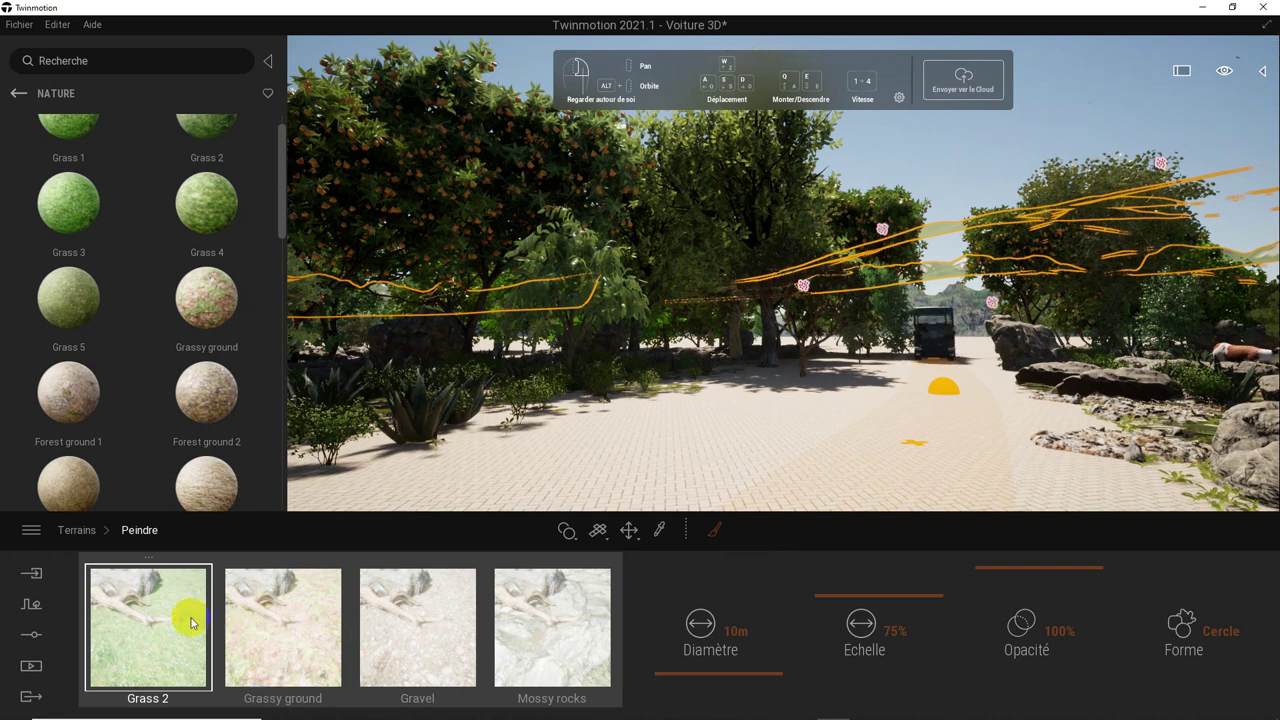
# - Activate the terrain paint brush and raise its diameter to 14m
pyautogui.click(757, 623)
pyautogui.click(714, 529)
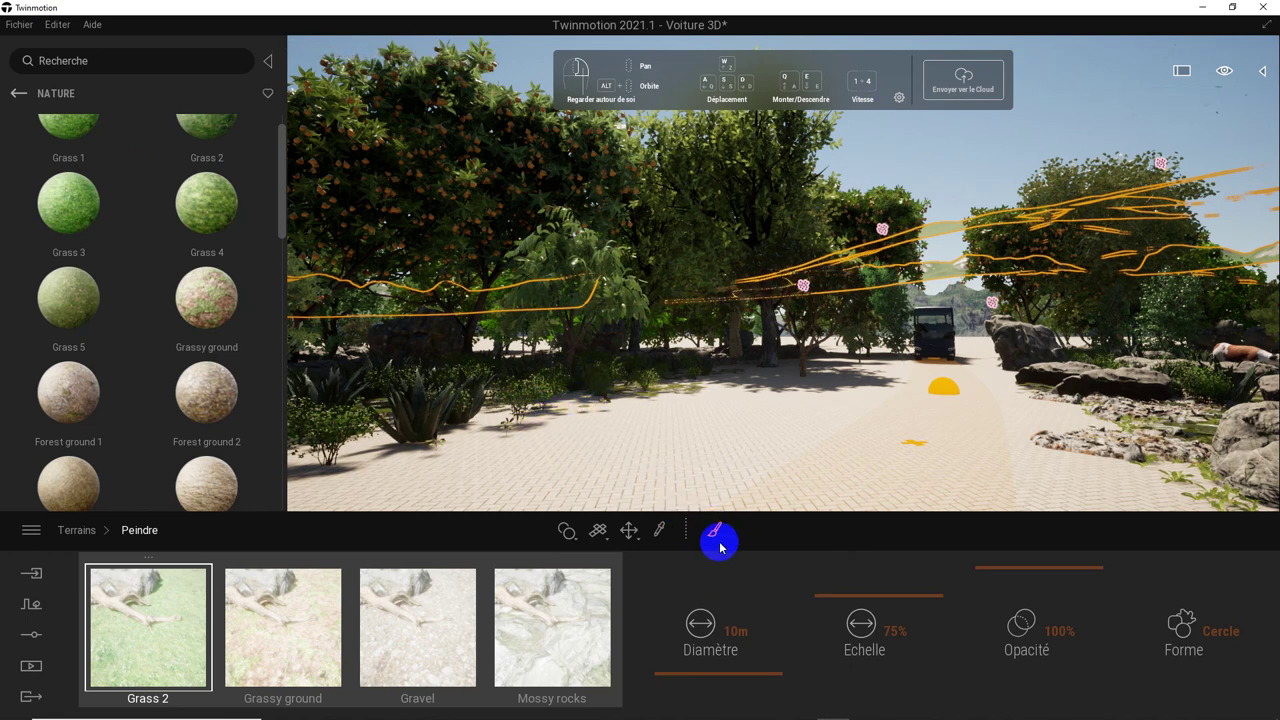
pyautogui.click(731, 672)
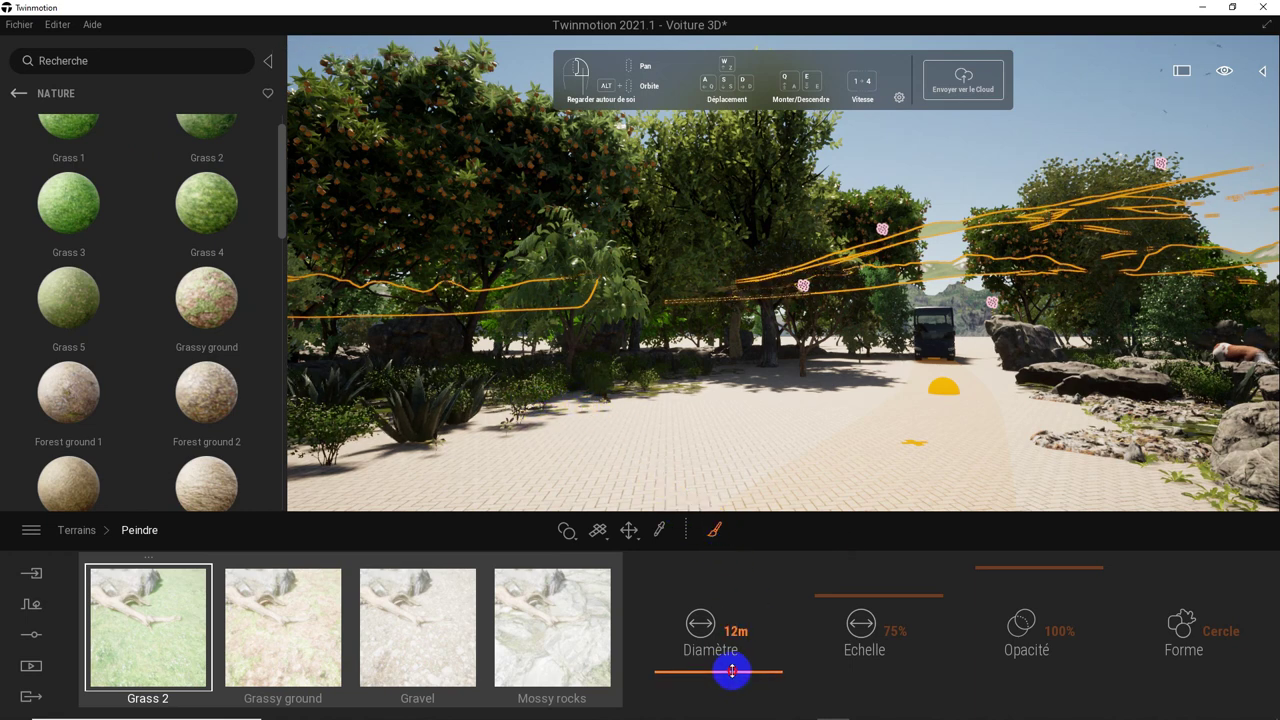
pyautogui.moveTo(732, 672); pyautogui.dragTo(745, 672)
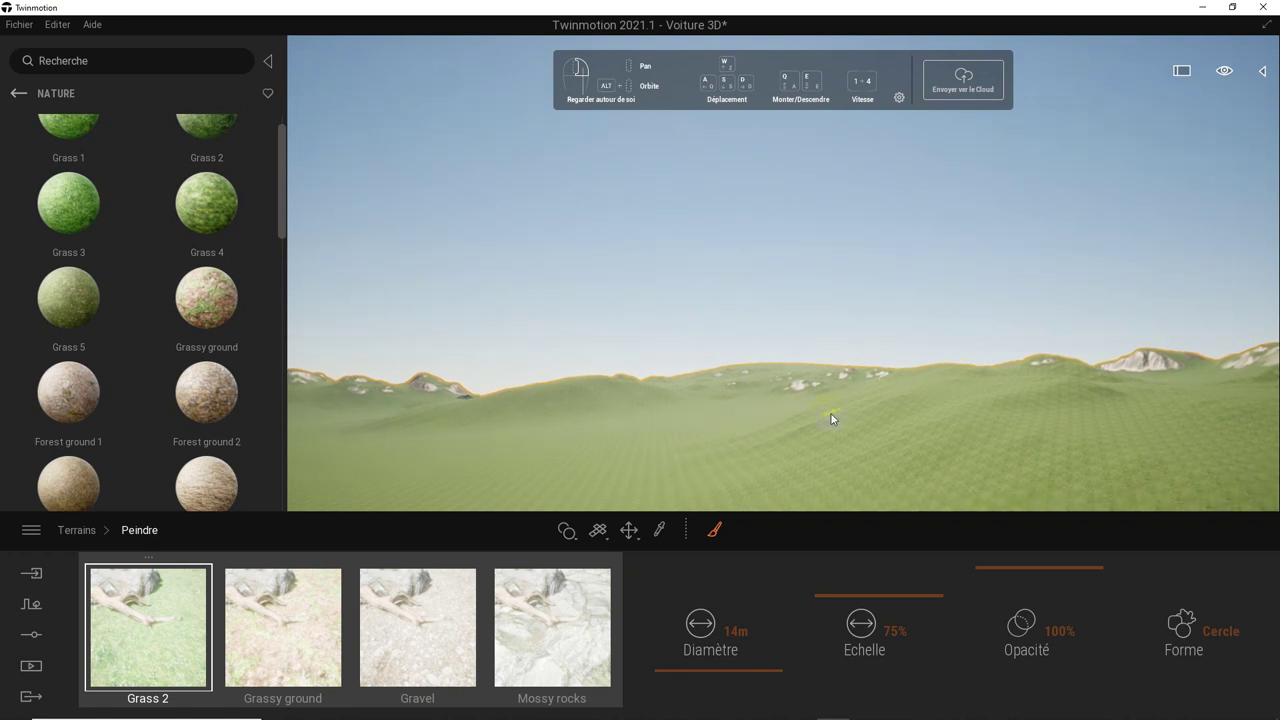
pyautogui.moveTo(831, 418); pyautogui.dragTo(820, 424)
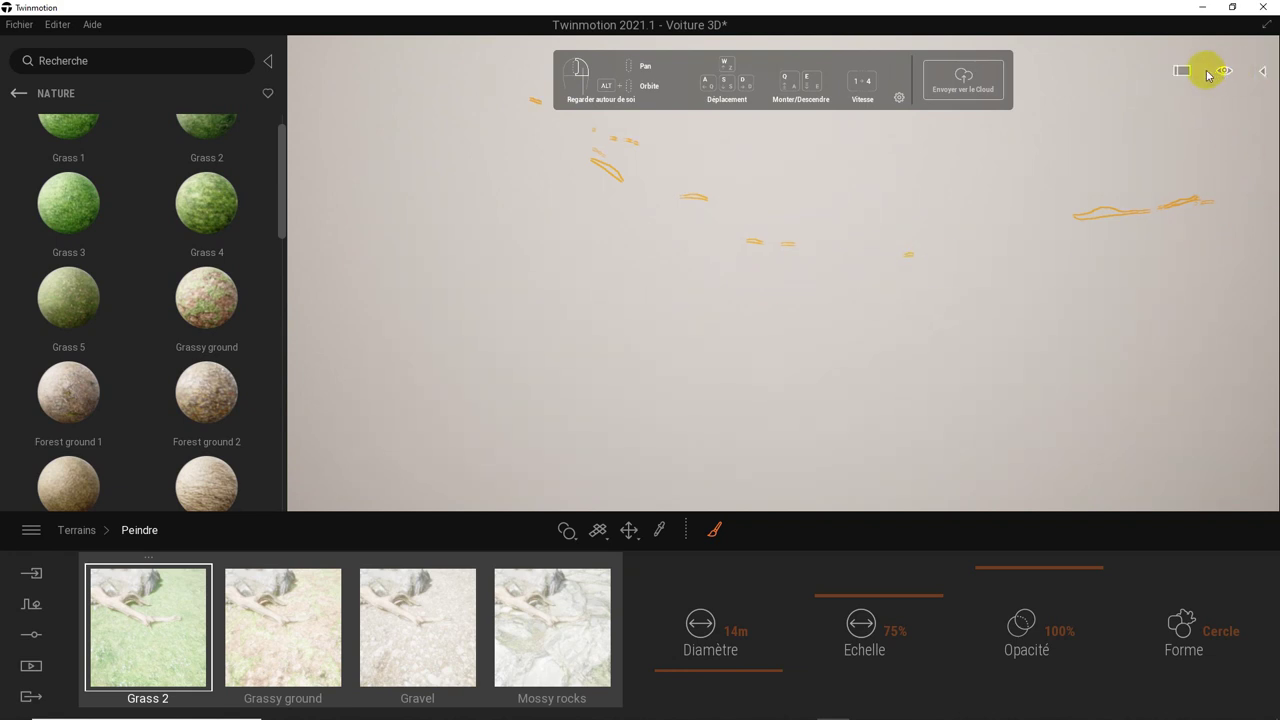
# - Toggle full screen on and off, then apply an orthographic side-elevation preset of the terrain
pyautogui.click(1182, 71)
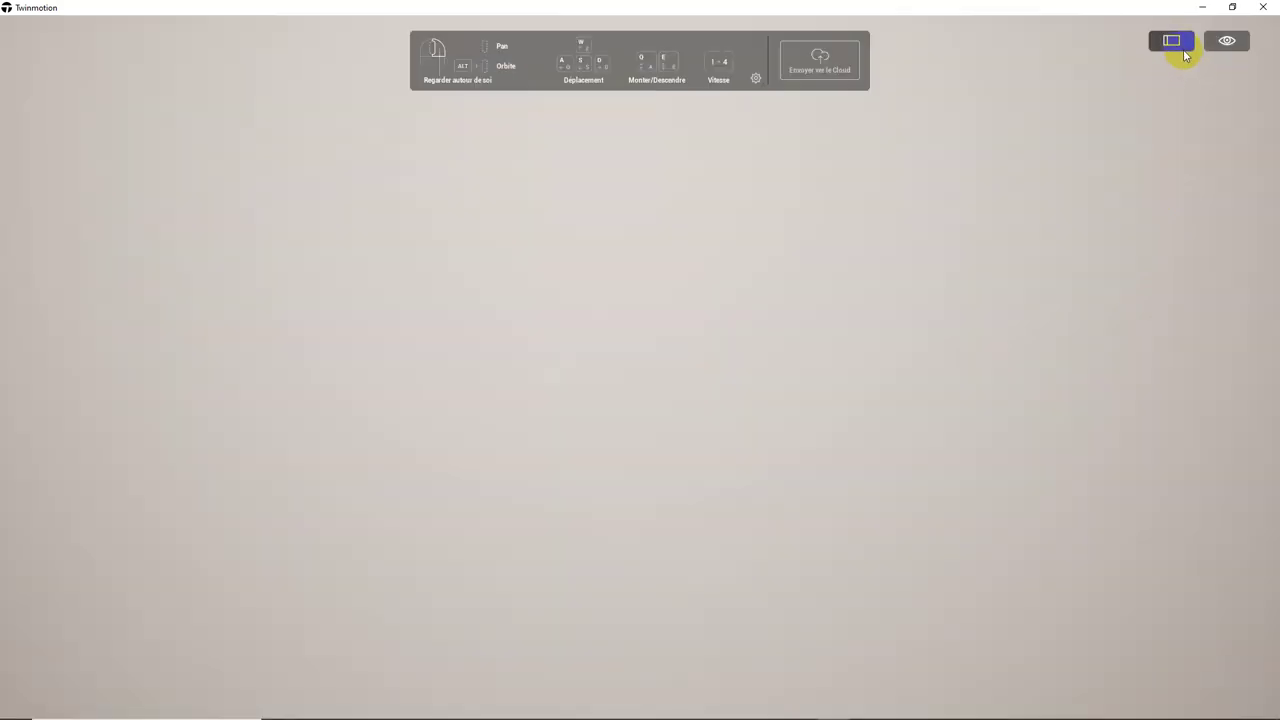
pyautogui.click(1178, 44)
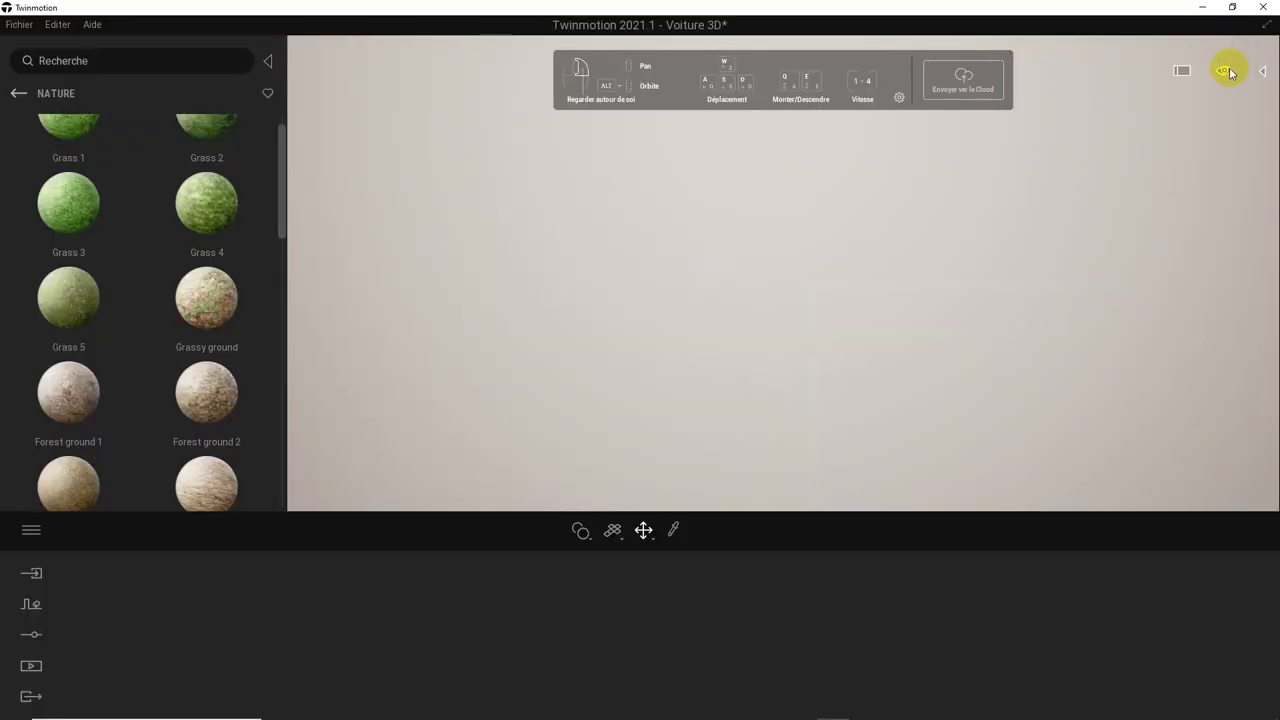
pyautogui.click(1227, 72)
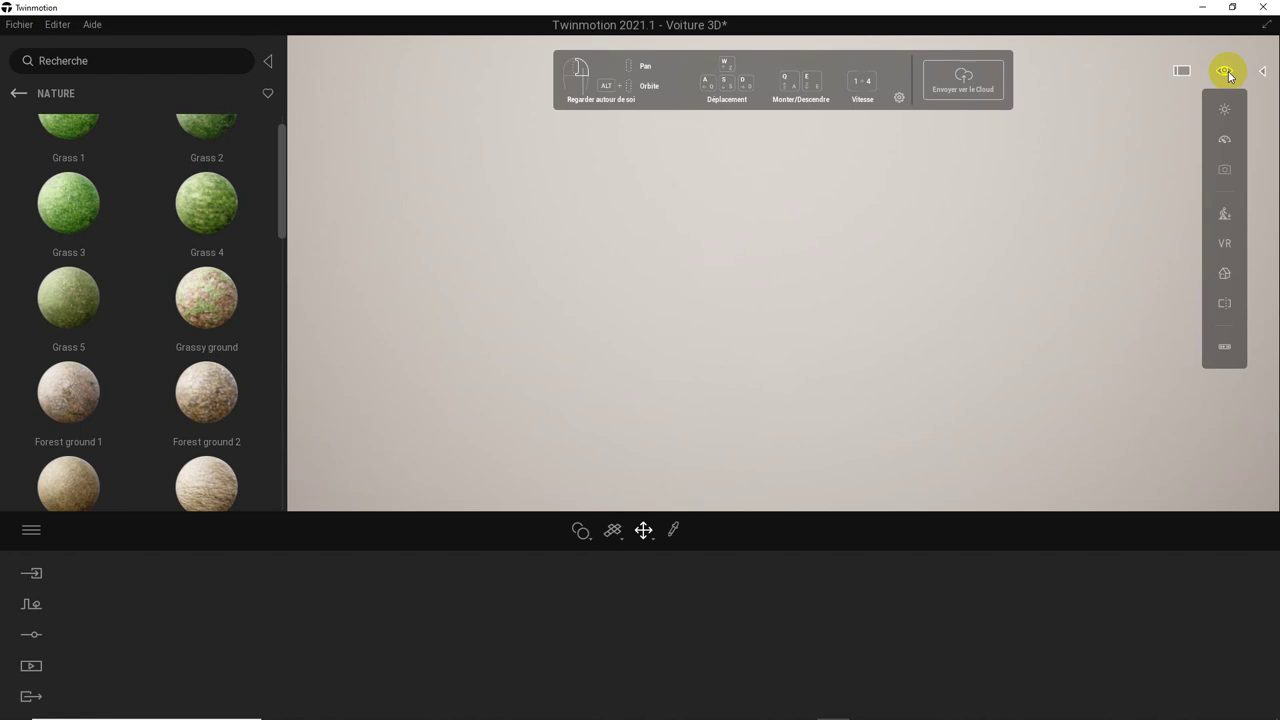
pyautogui.click(1229, 272)
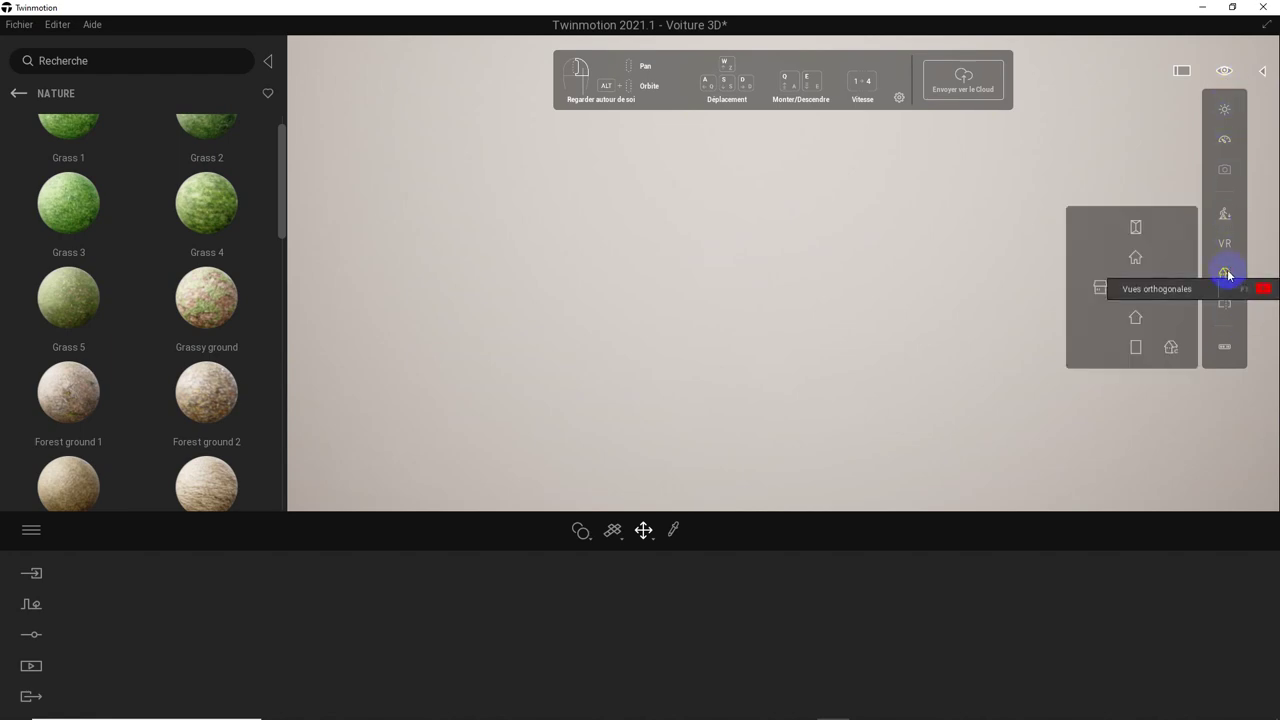
pyautogui.click(1138, 259)
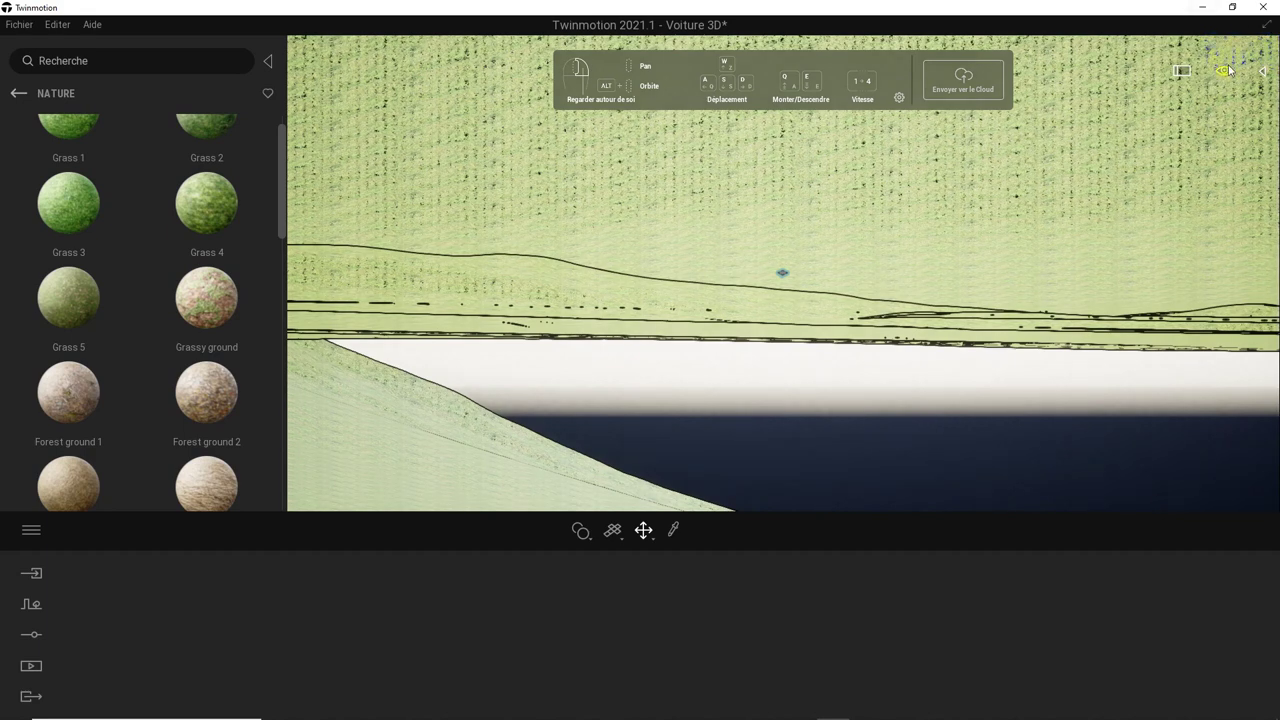
pyautogui.click(1227, 71)
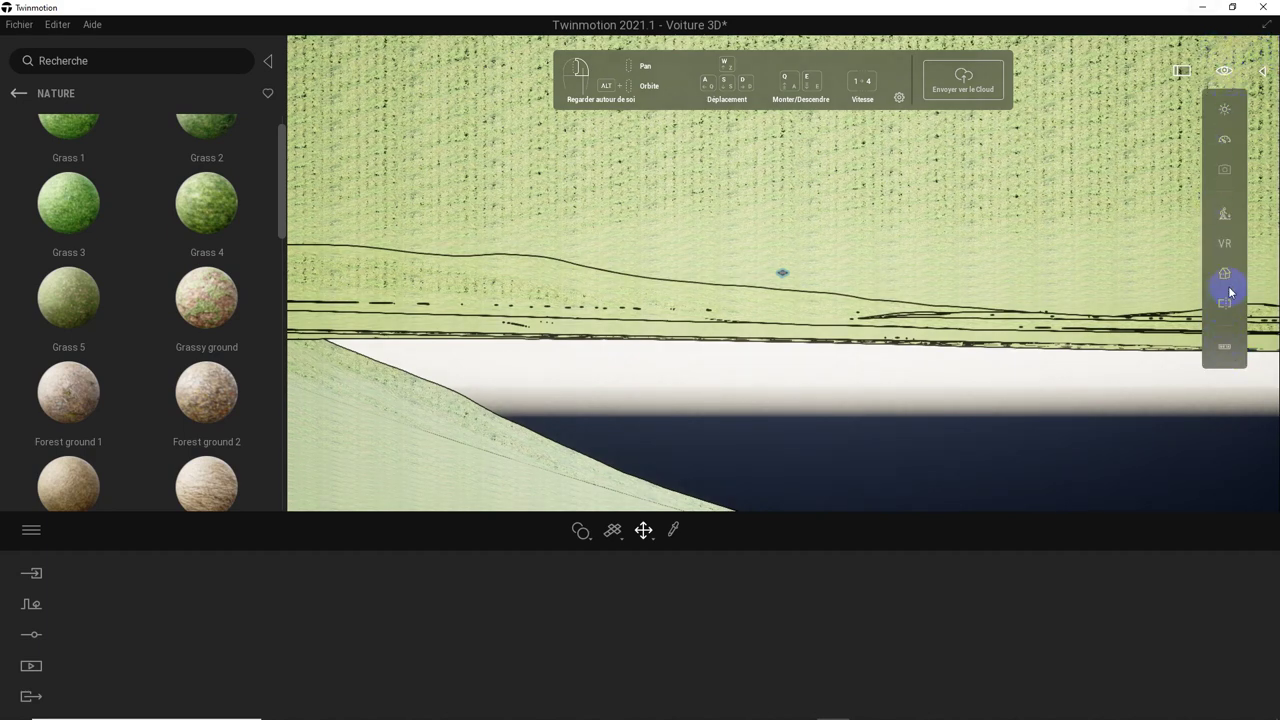
pyautogui.moveTo(1224, 273)
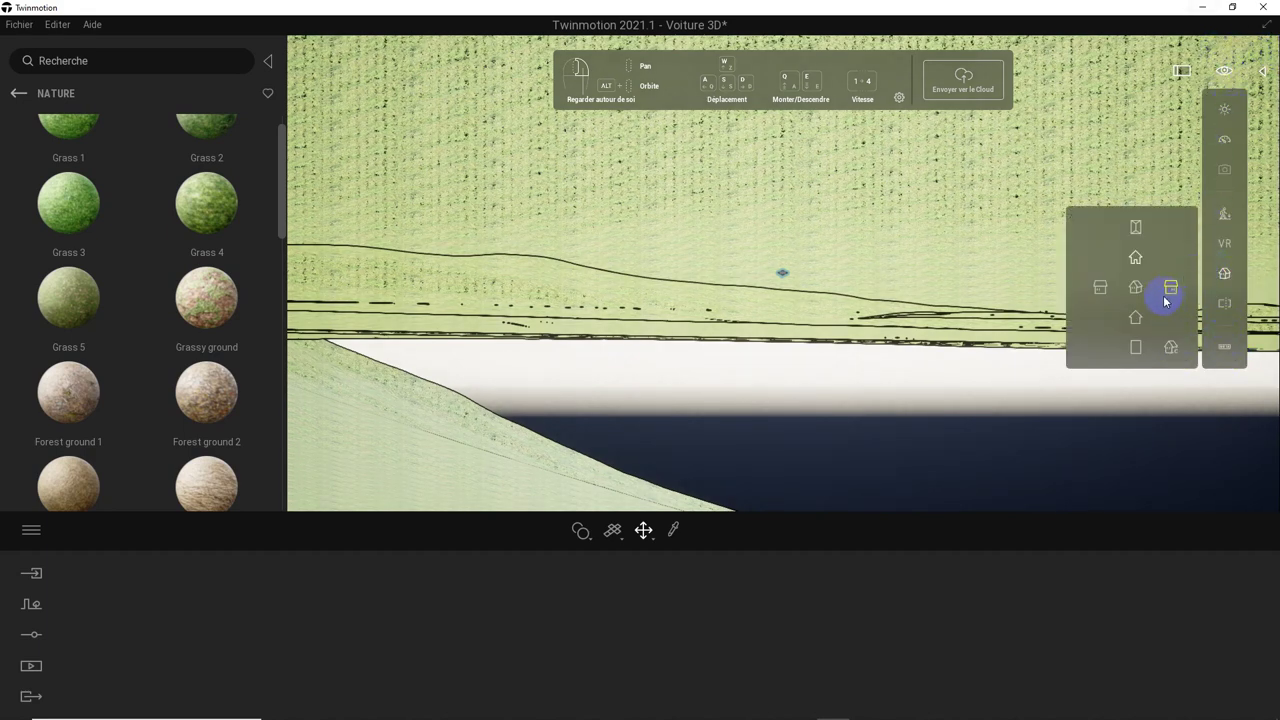
pyautogui.click(1137, 318)
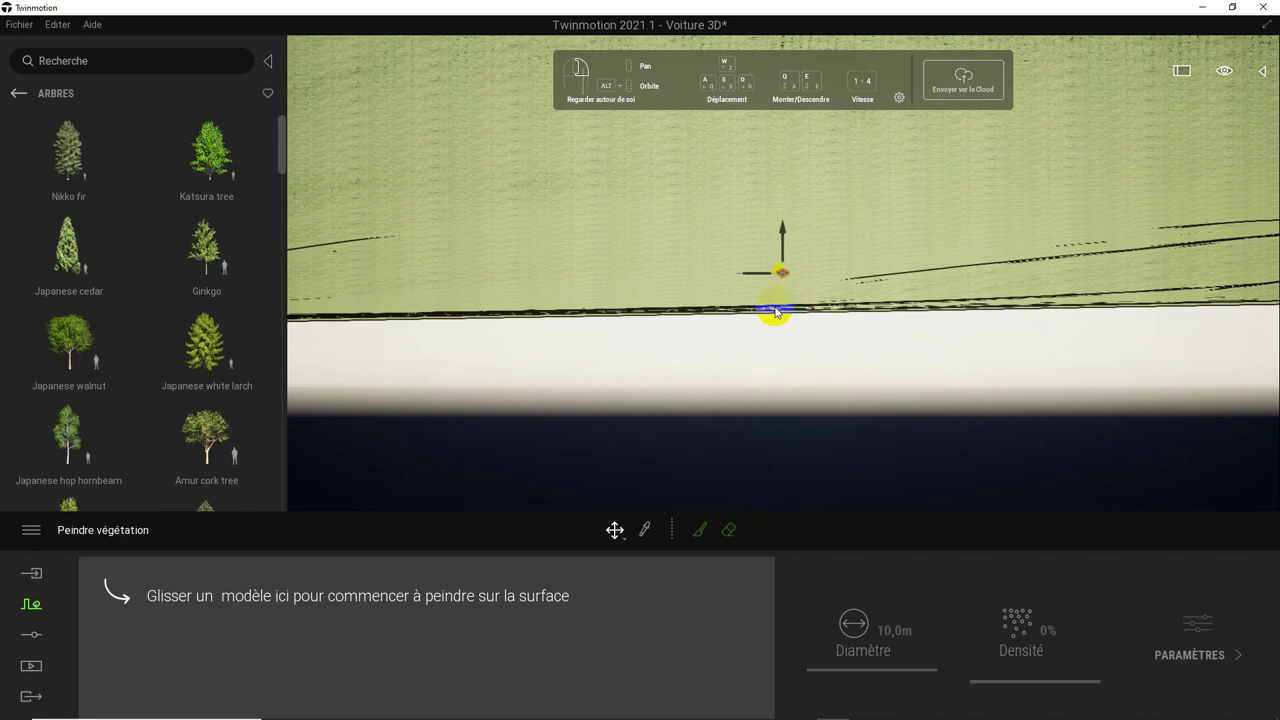
# - Lower the Rocky grasslands terrain to a height of -87.919502 and open the Scene list
pyautogui.scroll(-2, 797, 231)
pyautogui.scroll(-2, 800, 240)
pyautogui.scroll(-2, 800, 266)
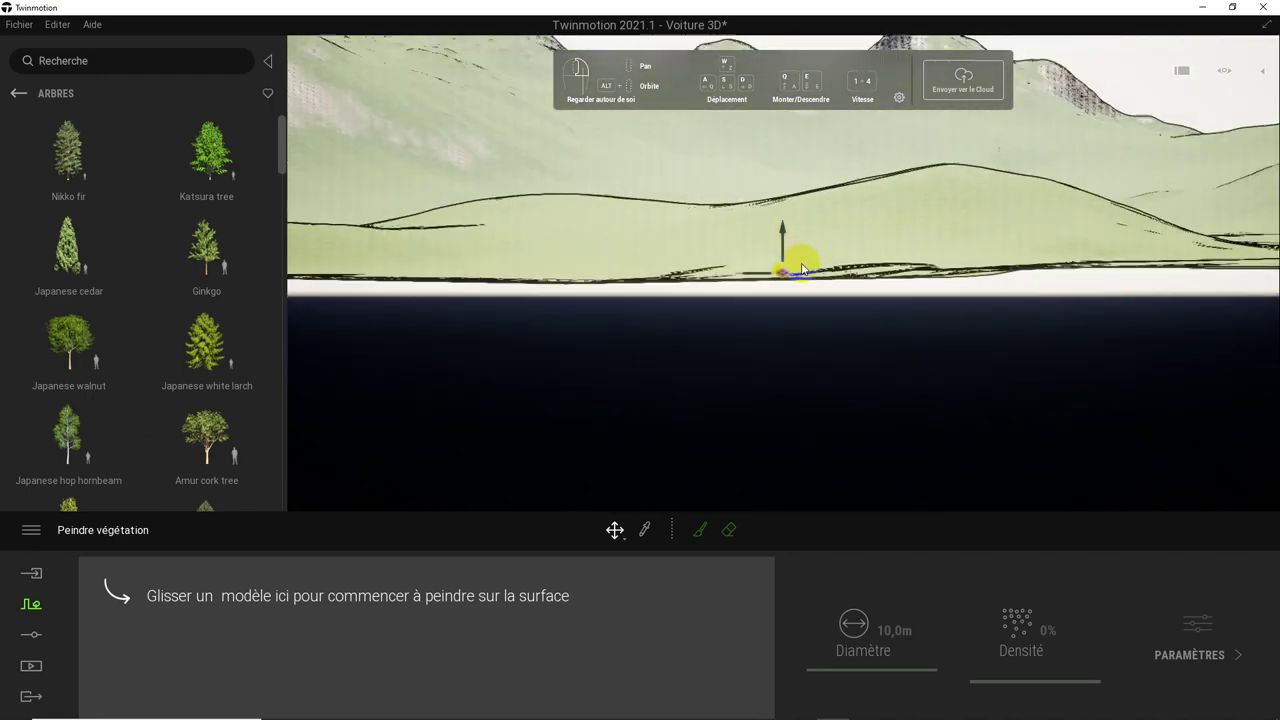
pyautogui.scroll(-2, 800, 251)
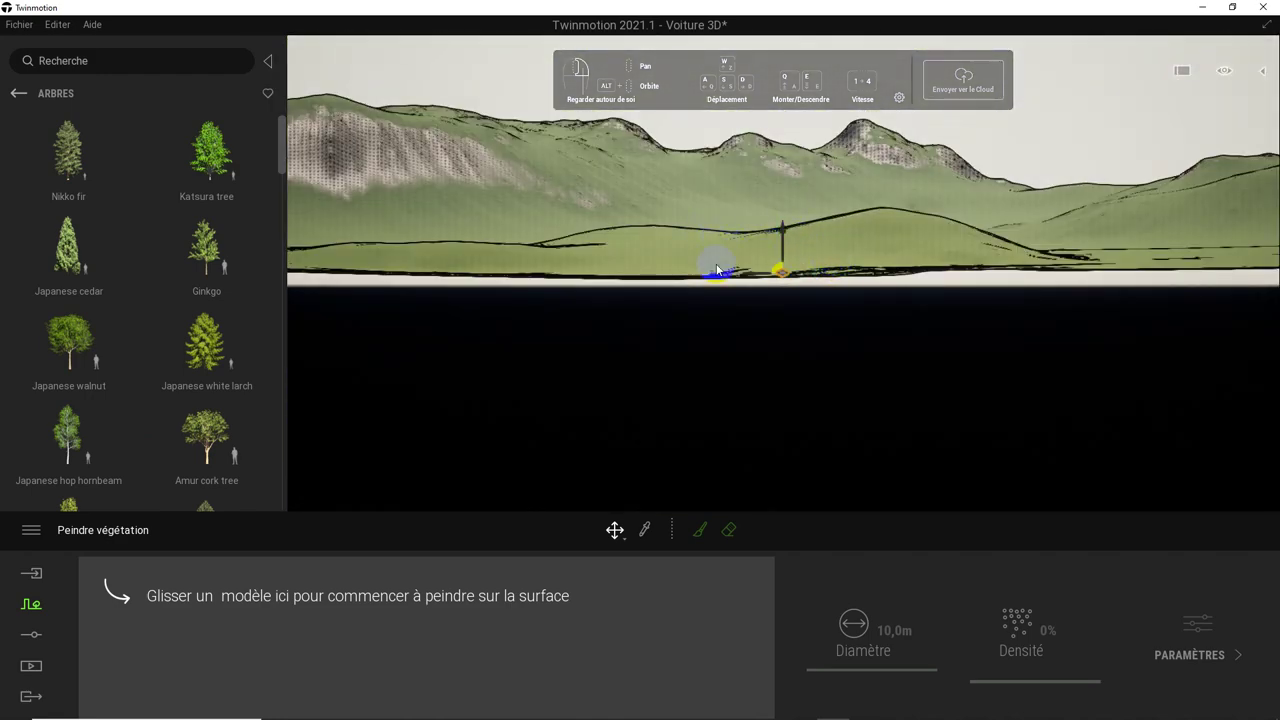
pyautogui.click(685, 165)
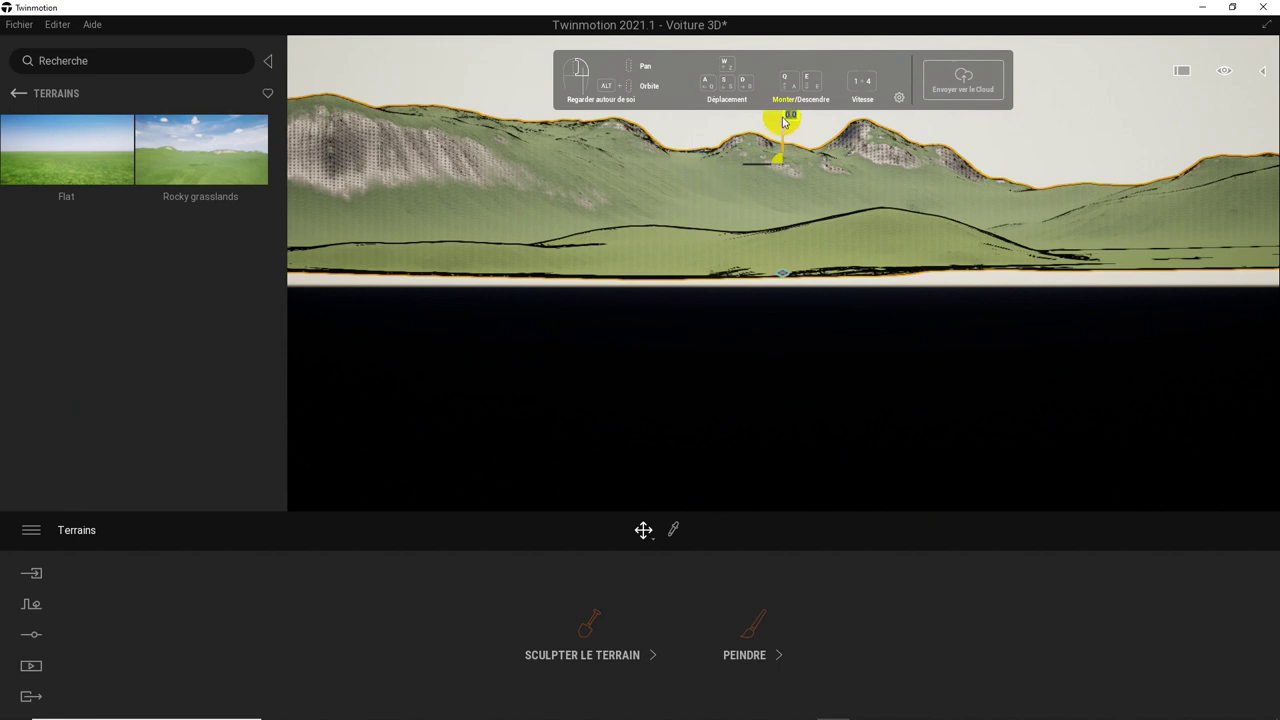
pyautogui.moveTo(783, 121); pyautogui.dragTo(774, 207)
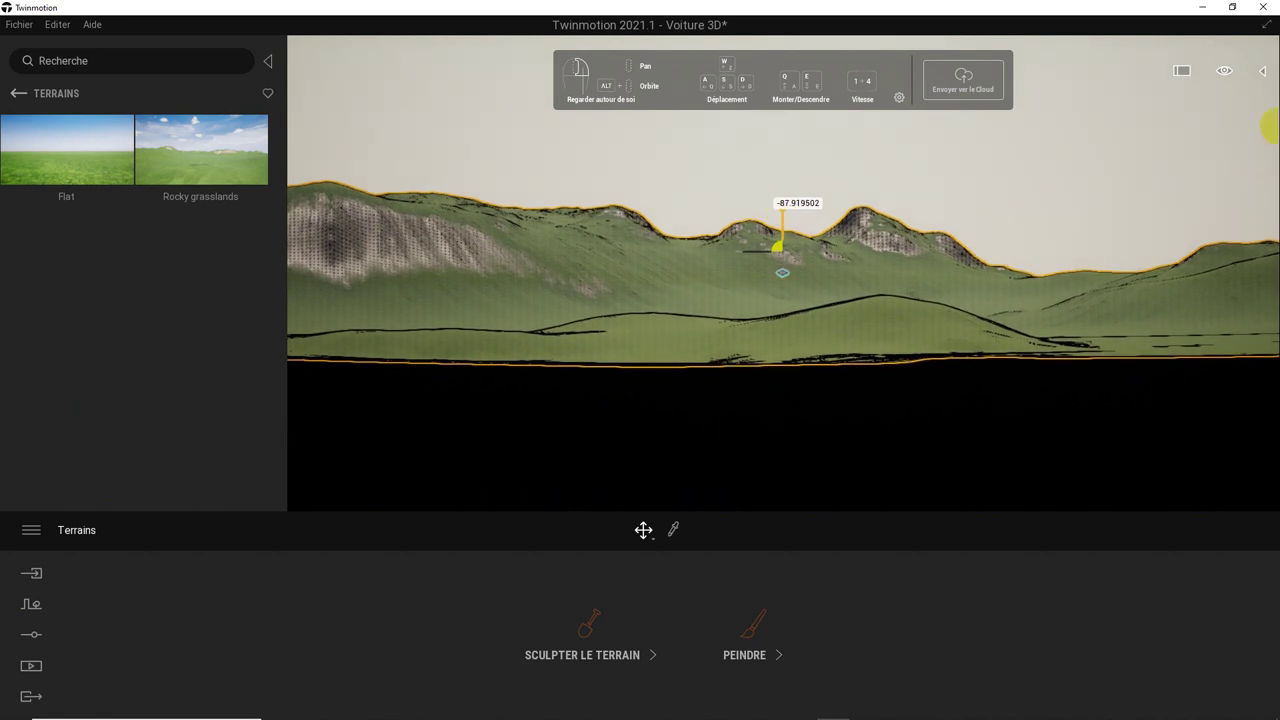
pyautogui.click(1266, 74)
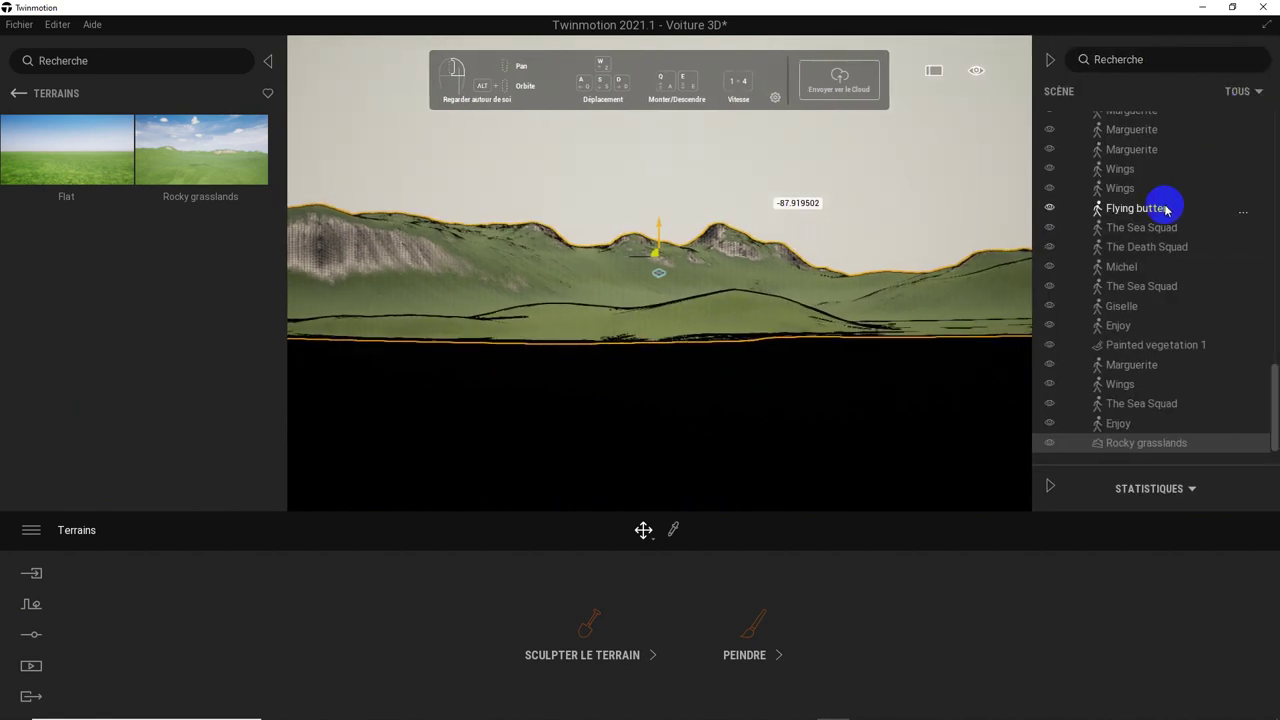
# - Focus the camera on the Wings object and apply an orthographic view preset
pyautogui.click(1122, 172)
pyautogui.doubleClick(1122, 172)
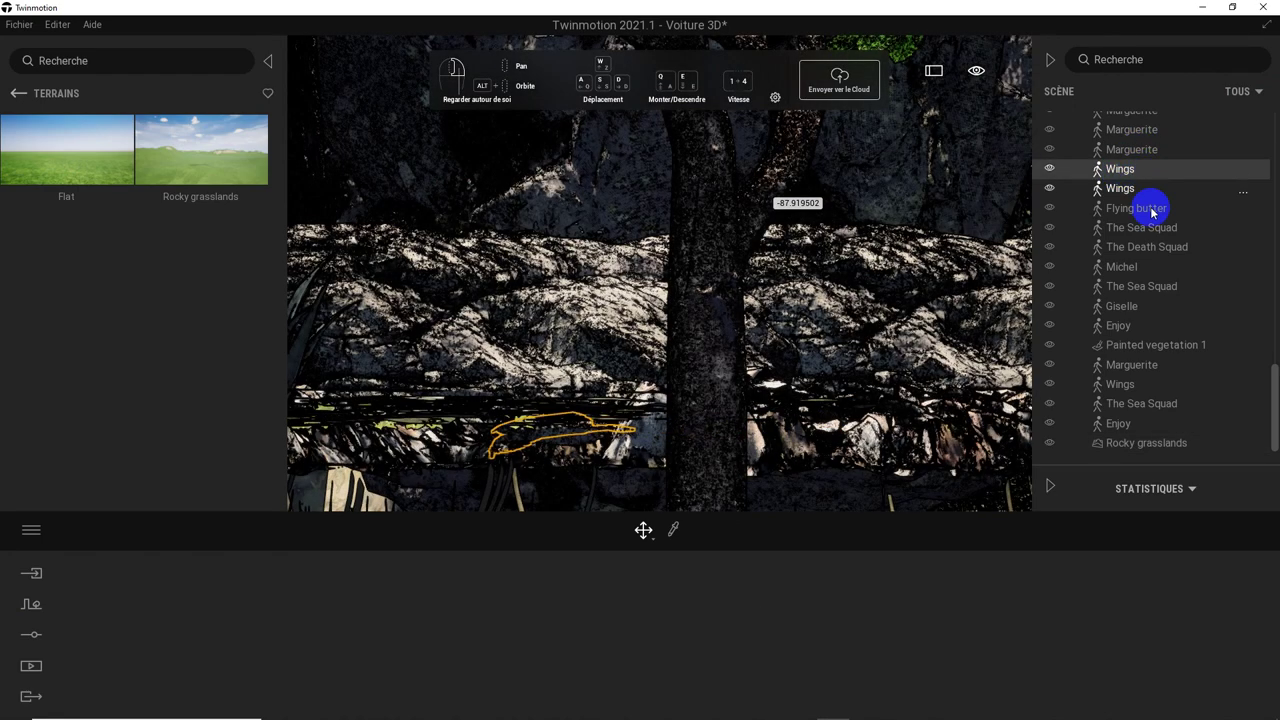
pyautogui.click(978, 70)
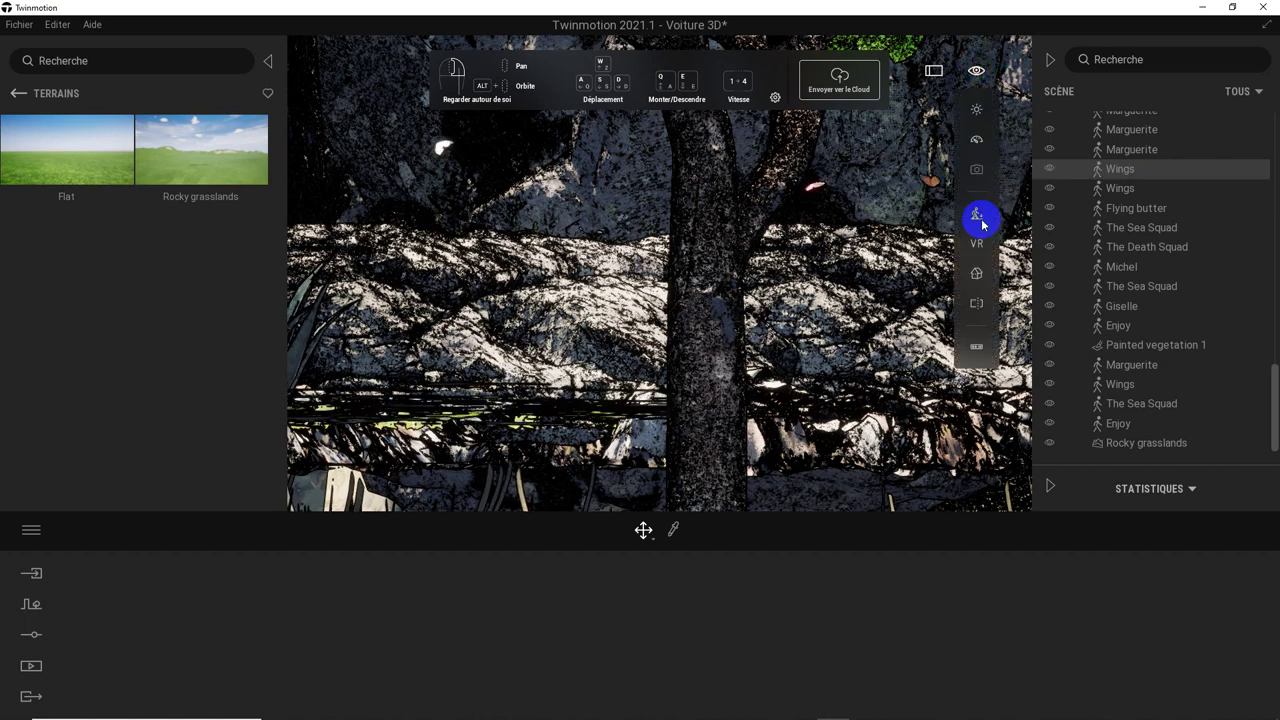
pyautogui.click(977, 276)
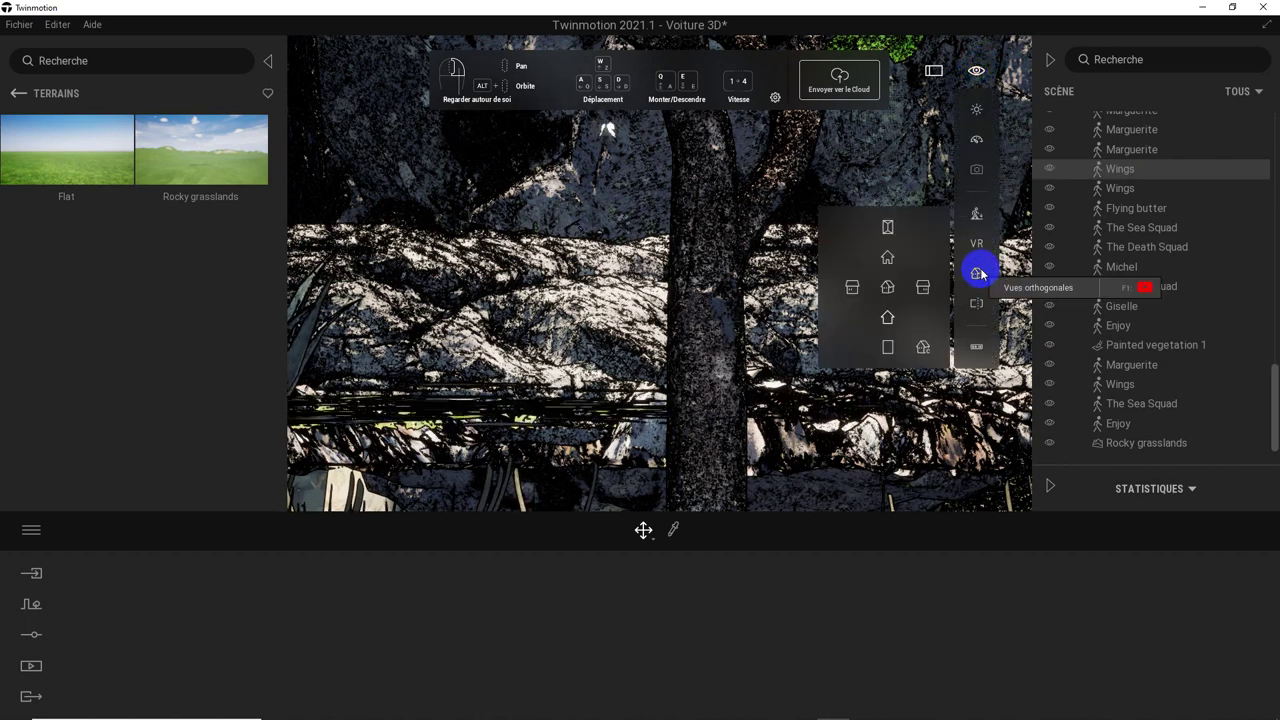
pyautogui.click(887, 268)
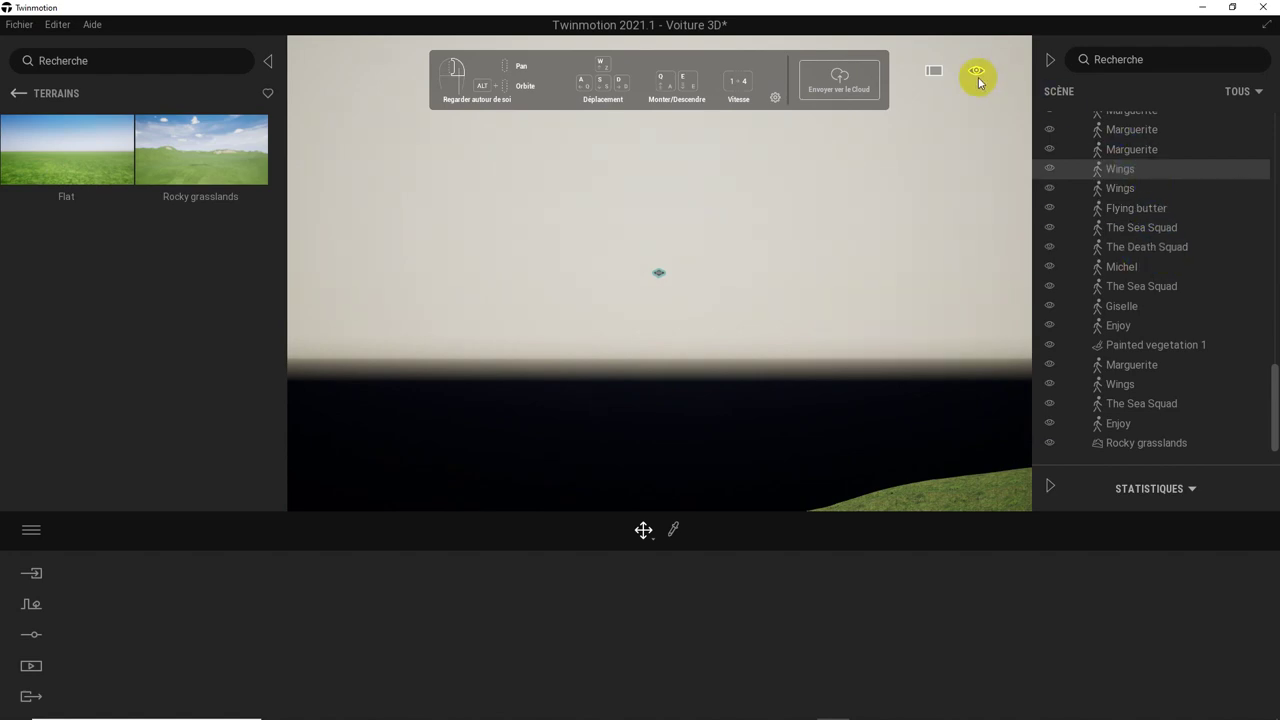
# - Fly to the Marguerite cow, zoom out and select the painted rock layer Végétation peinte 2
pyautogui.click(1137, 135)
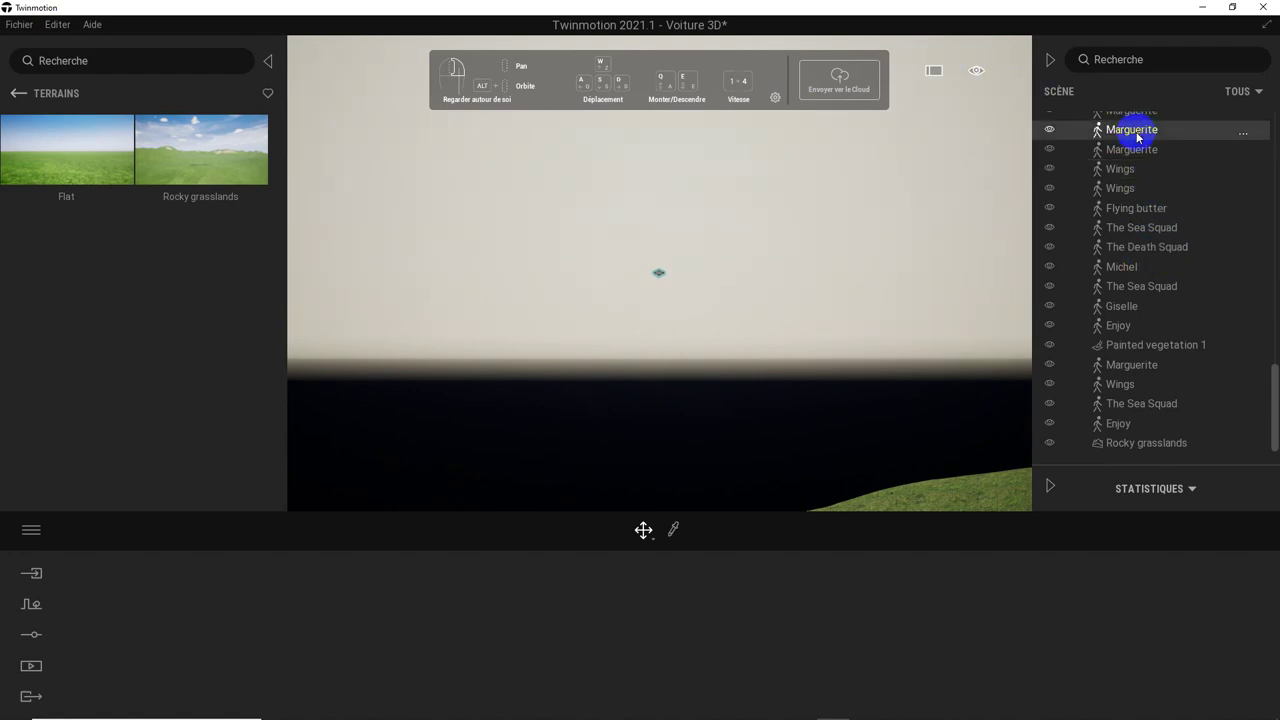
pyautogui.doubleClick(1137, 135)
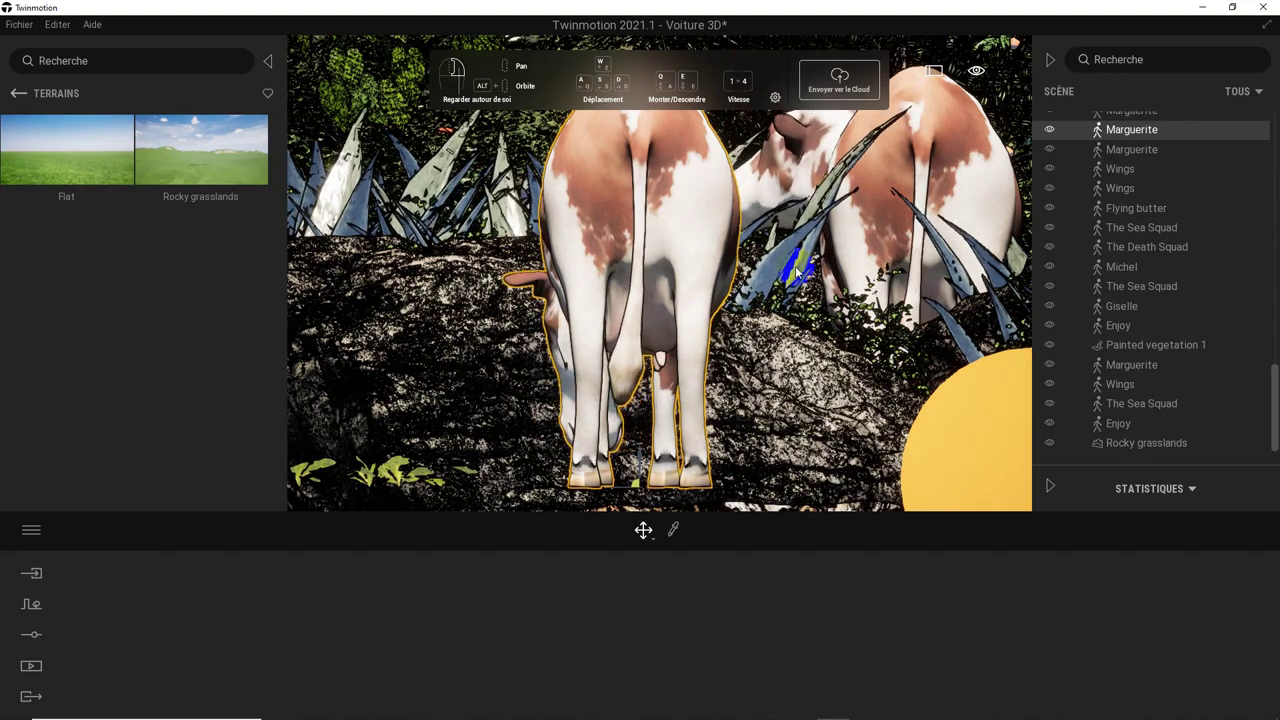
pyautogui.scroll(-10, 795, 266)
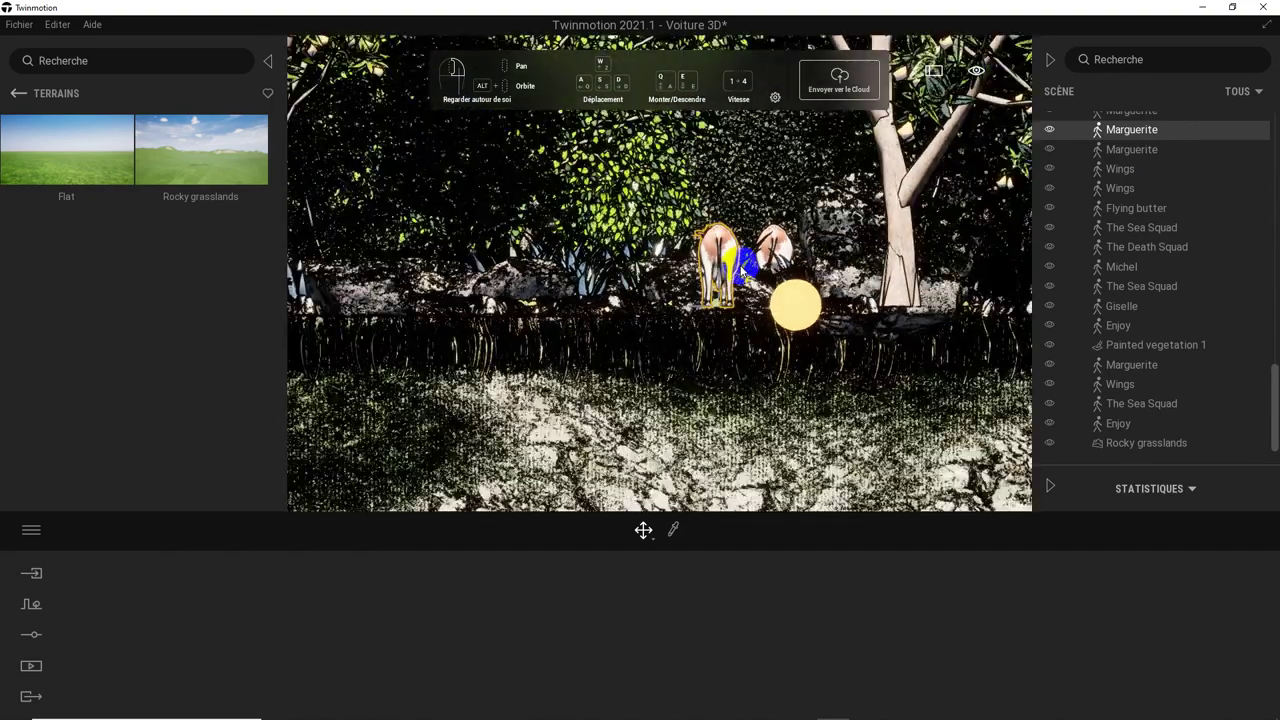
pyautogui.scroll(-3, 795, 266)
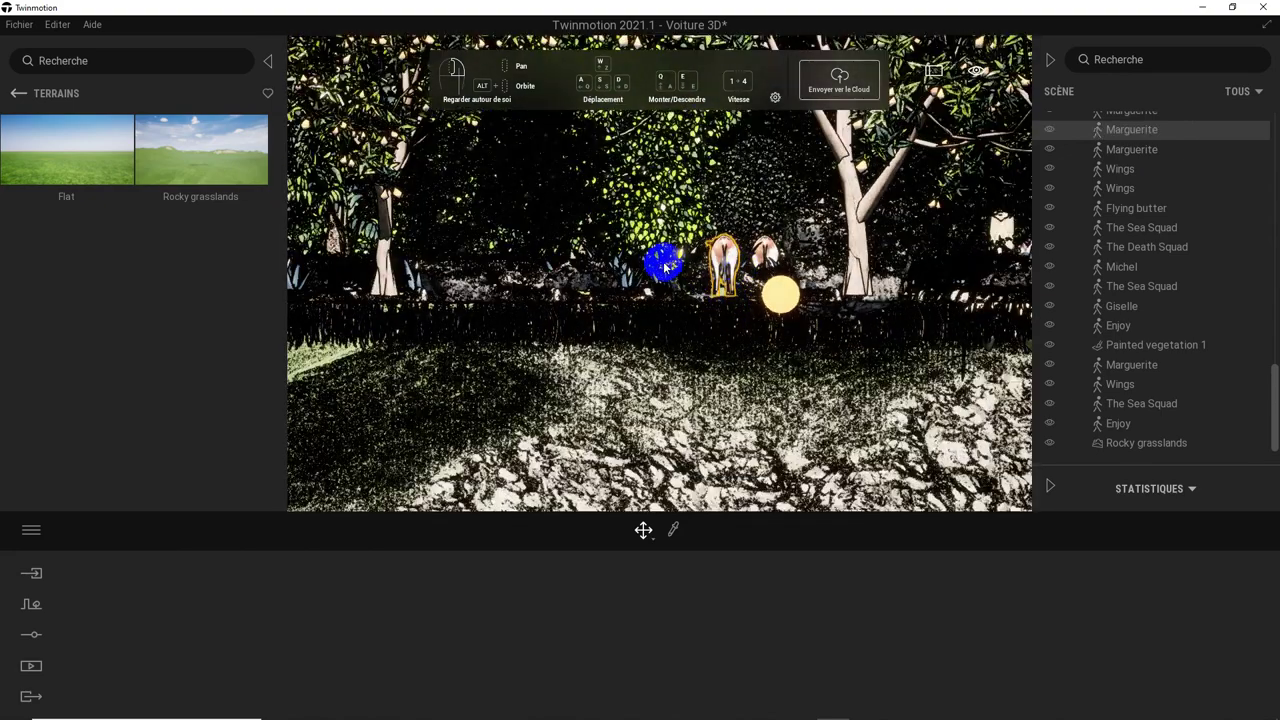
pyautogui.click(675, 291)
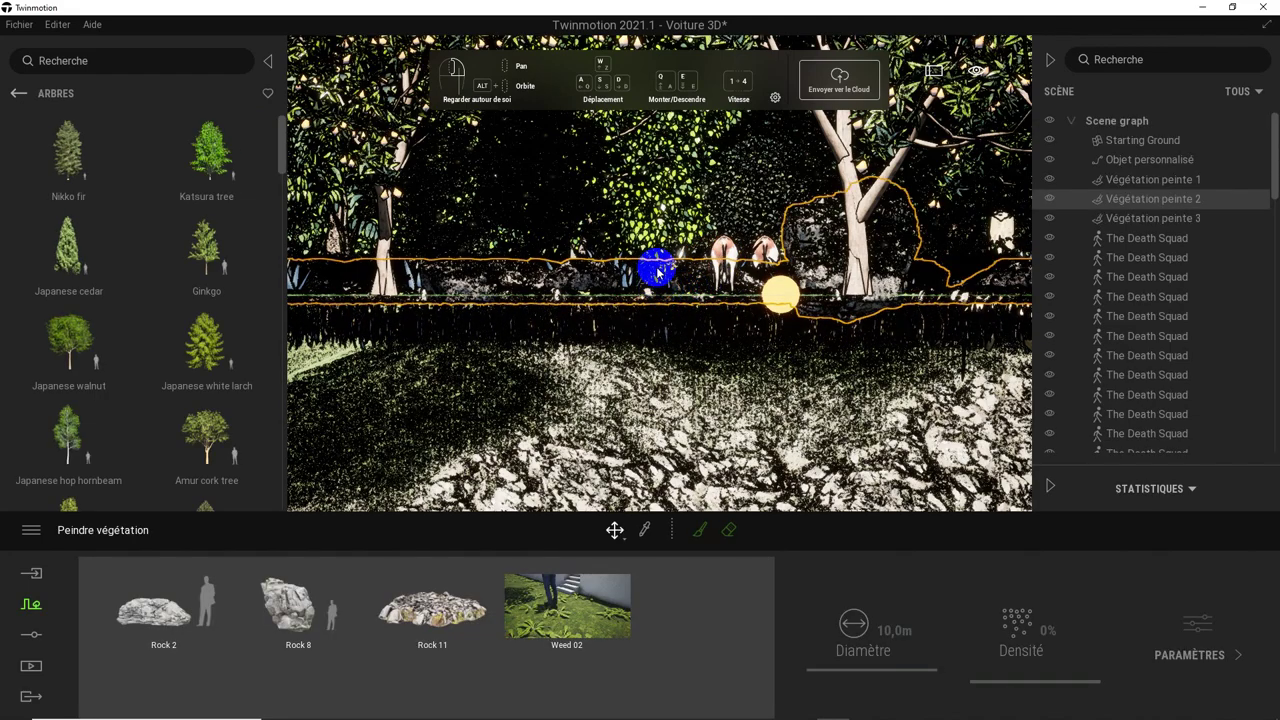
# - Frame the bus and collapse both the asset library and Scene panels
pyautogui.scroll(-2, 657, 271)
pyautogui.scroll(-2, 740, 230)
pyautogui.scroll(-2, 822, 194)
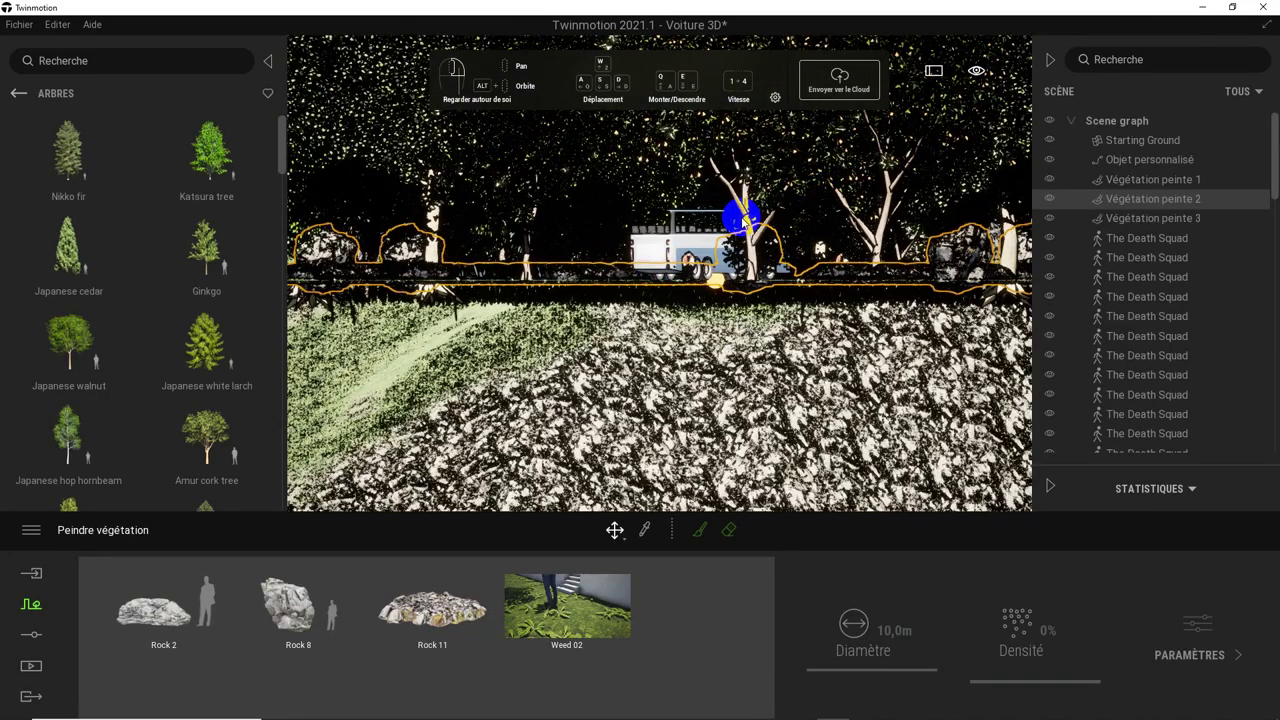
pyautogui.scroll(1, 742, 218)
pyautogui.scroll(1, 736, 212)
pyautogui.scroll(1, 737, 220)
pyautogui.scroll(2, 730, 225)
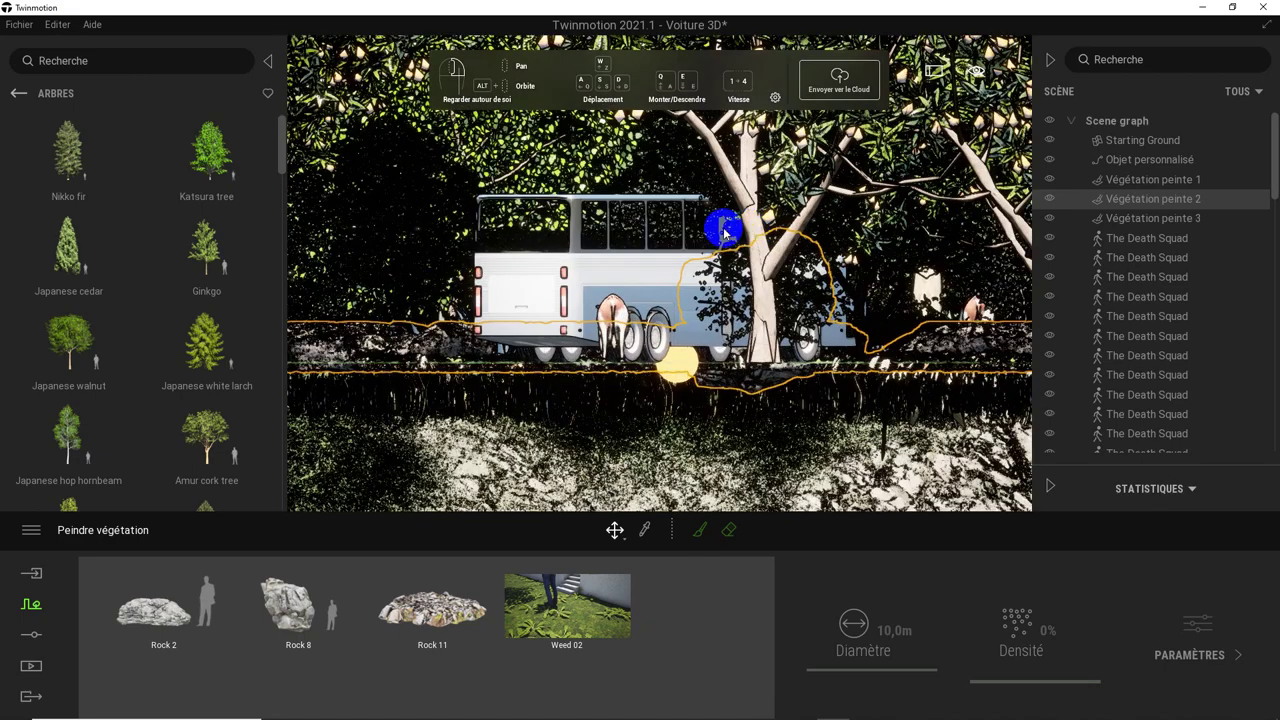
pyautogui.scroll(2, 728, 234)
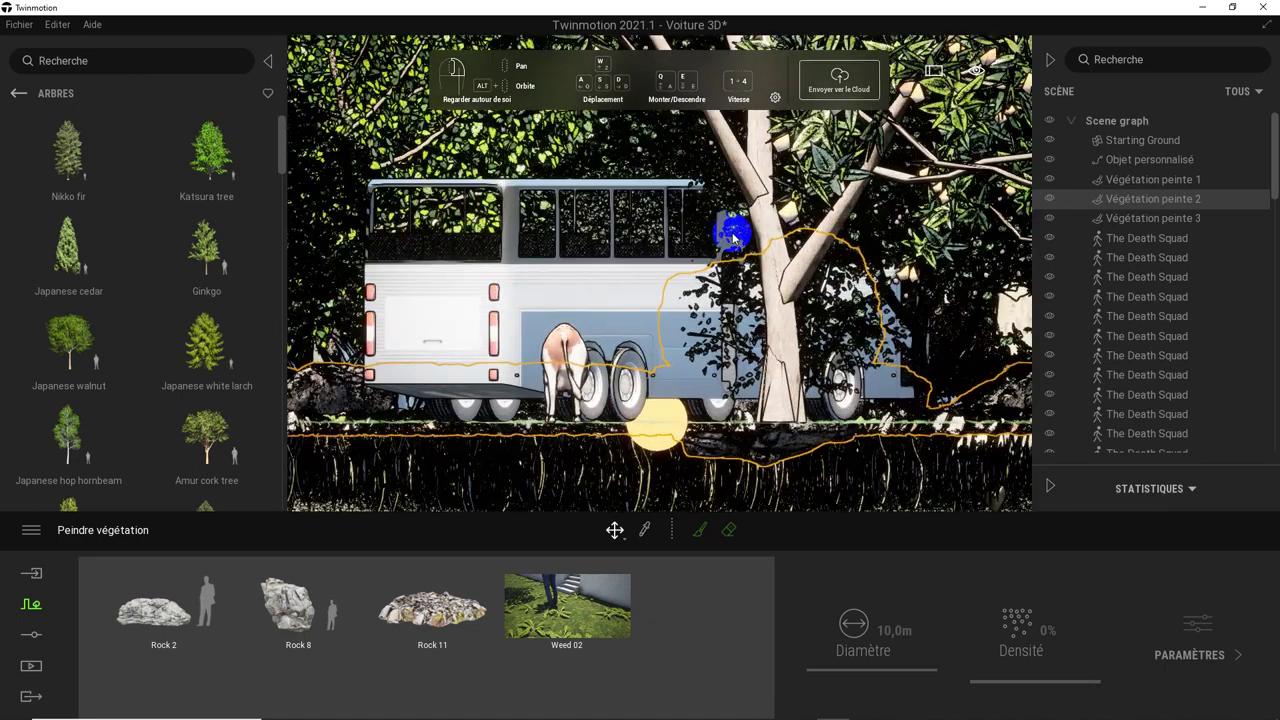
pyautogui.click(270, 63)
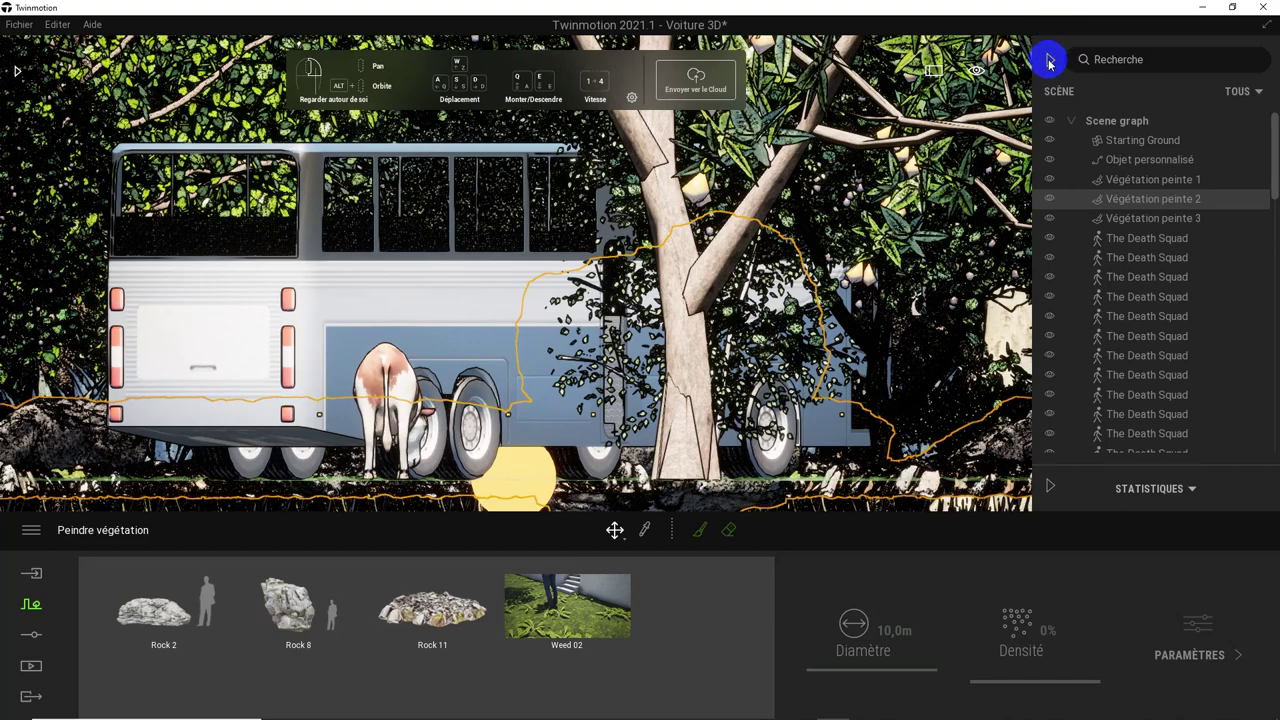
pyautogui.click(1048, 62)
# - Zoom out over the painted rocks and walnut trees, then reopen the scene graph
pyautogui.scroll(-3, 771, 229)
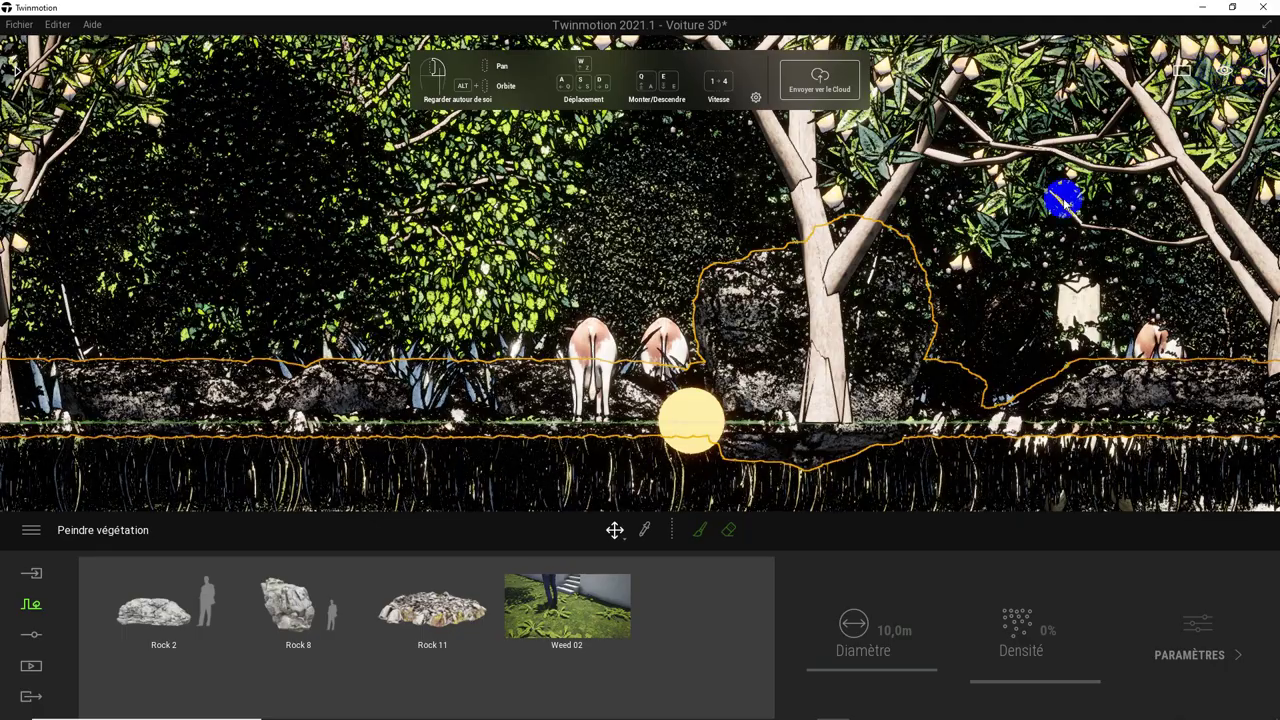
pyautogui.scroll(2, 967, 293)
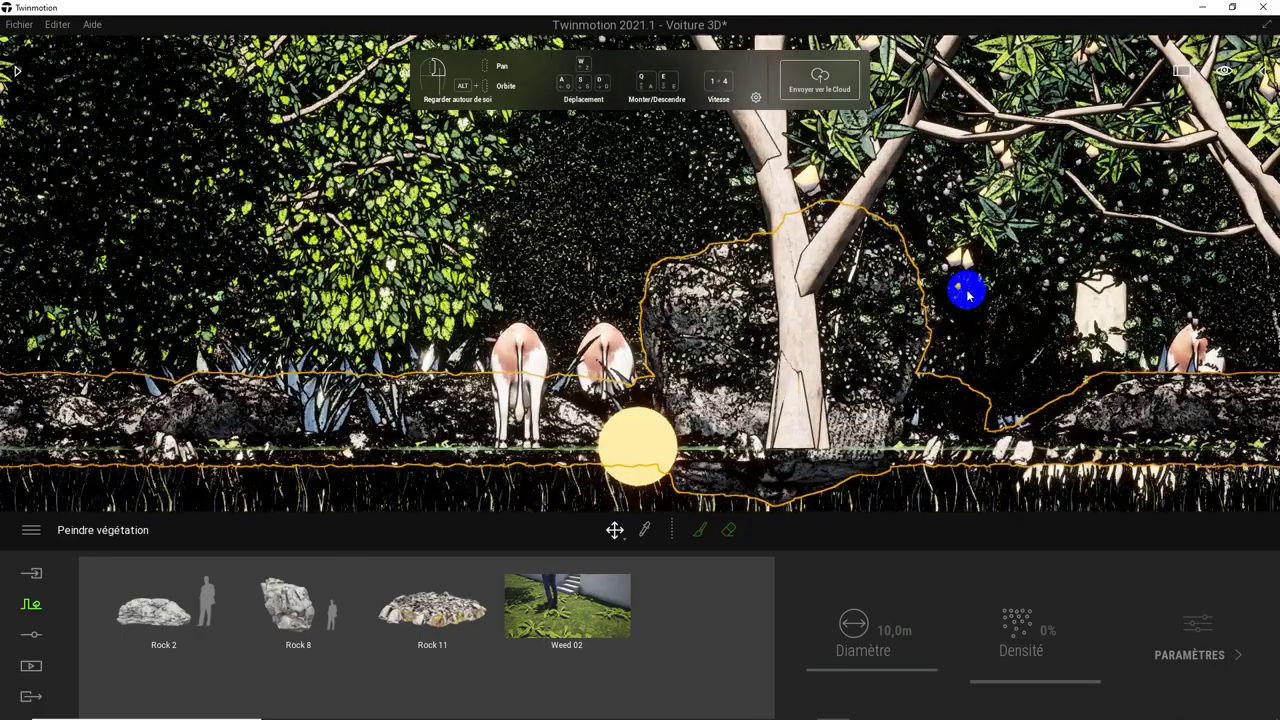
pyautogui.scroll(-5, 967, 293)
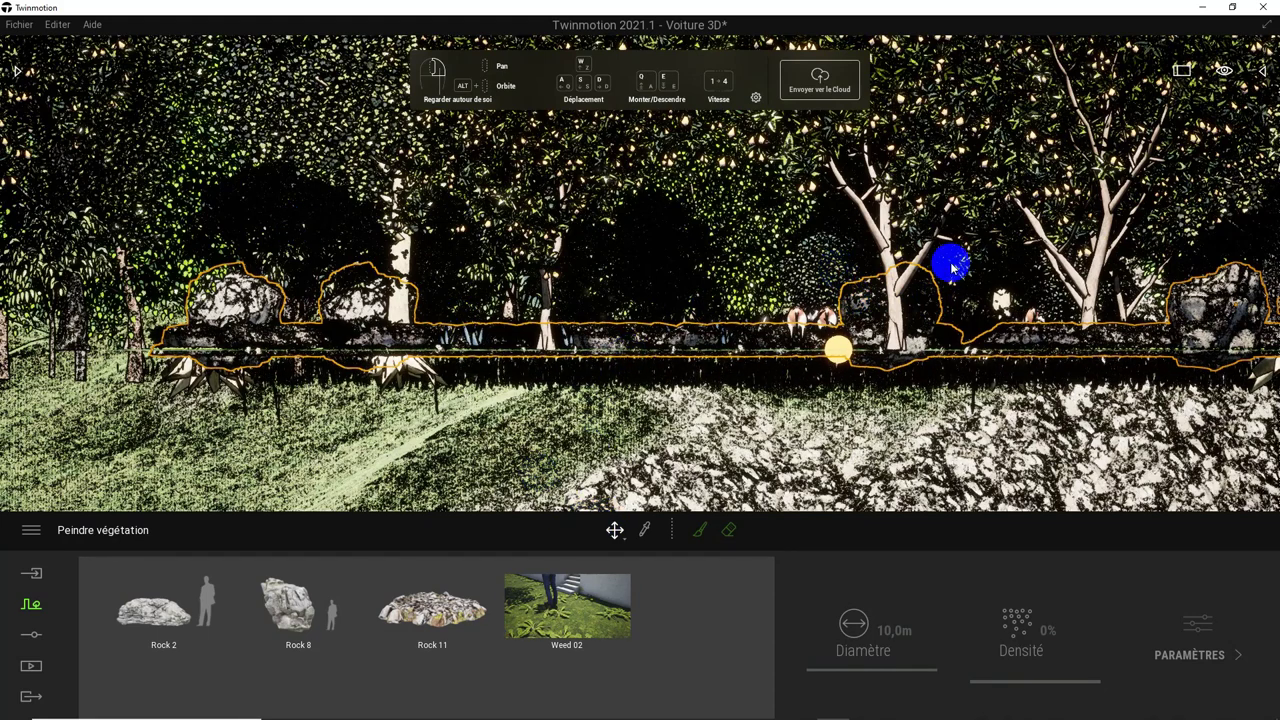
pyautogui.click(1262, 72)
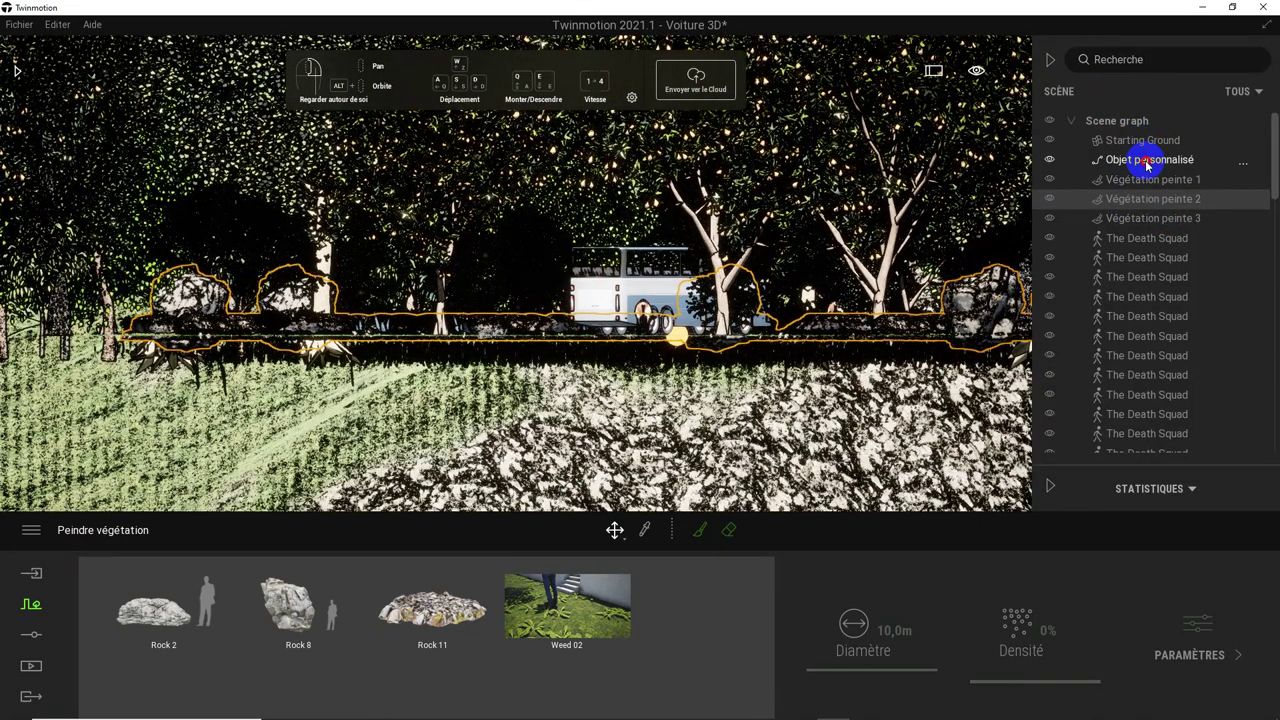
# - Switch the viewport to Perspective projection and select the Végétation peinte 3 layer
pyautogui.doubleClick(1147, 162)
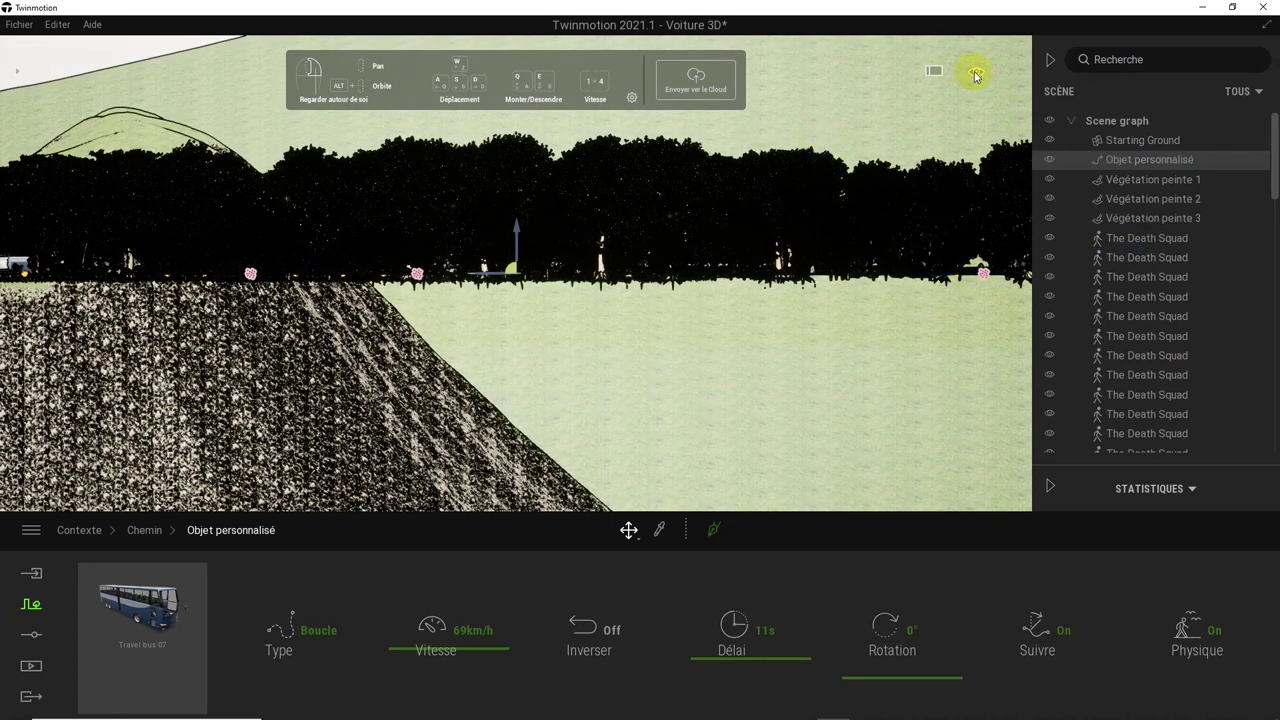
pyautogui.click(976, 75)
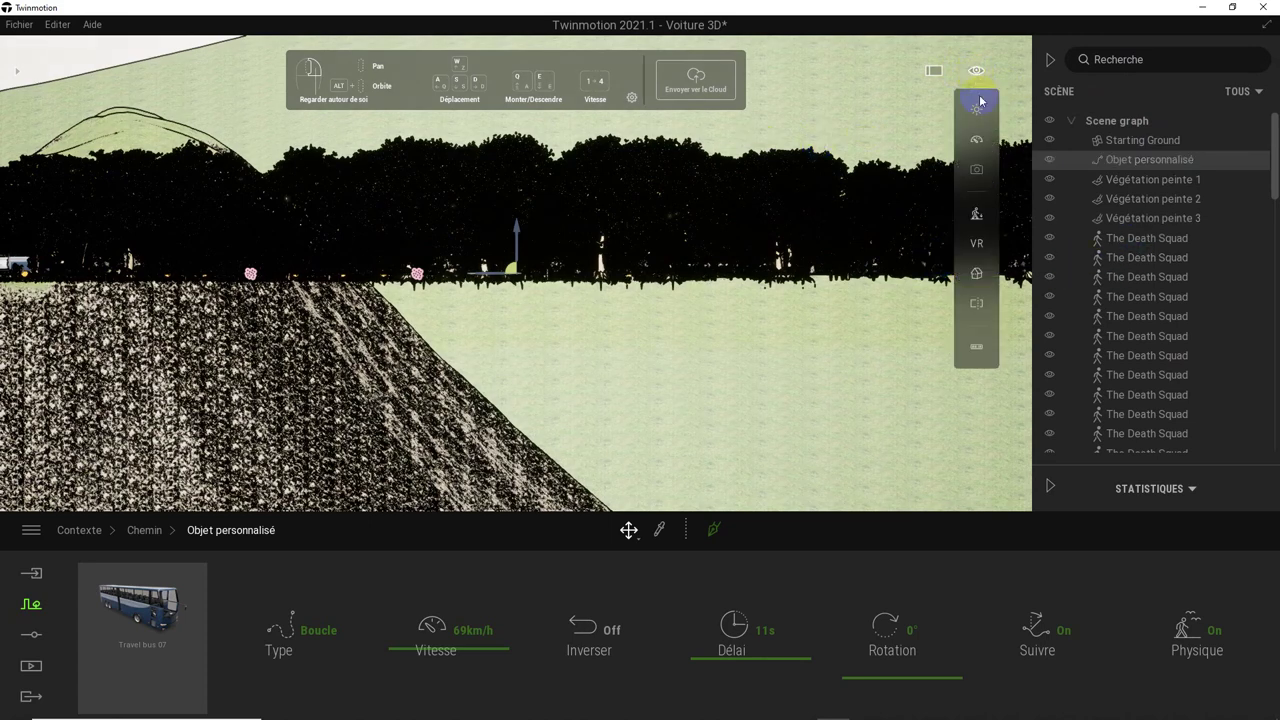
pyautogui.click(977, 279)
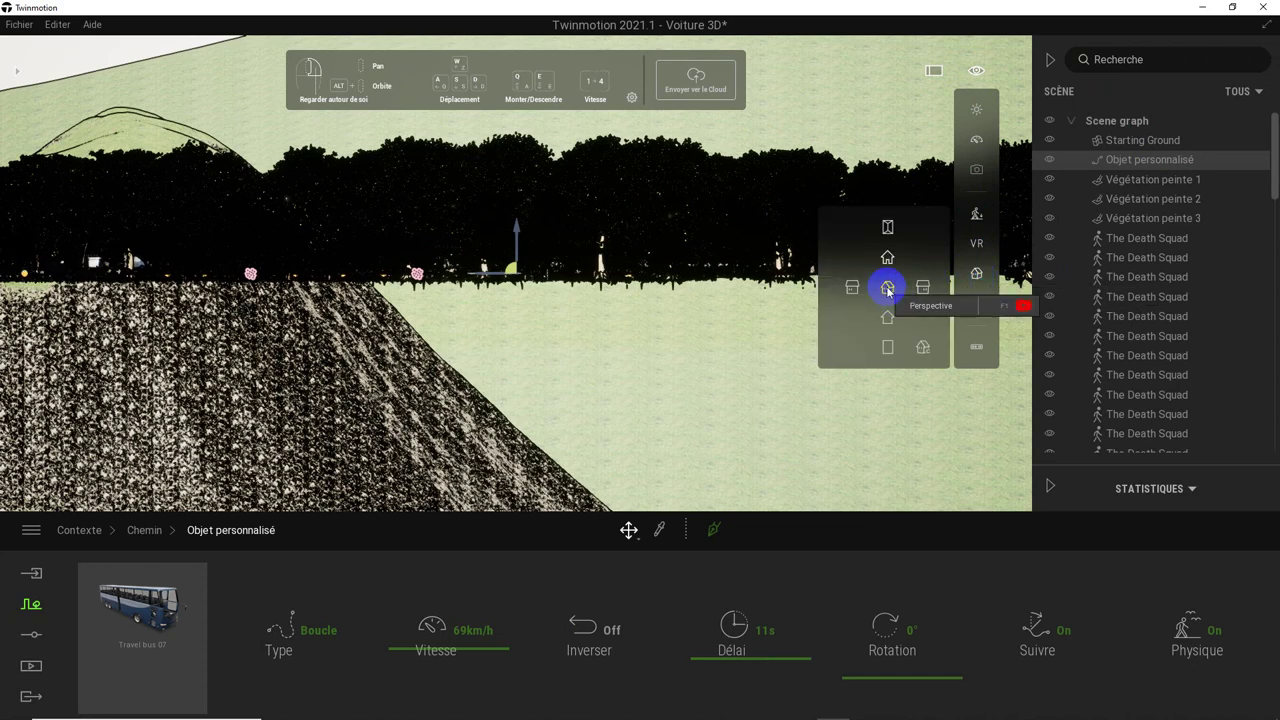
pyautogui.click(887, 289)
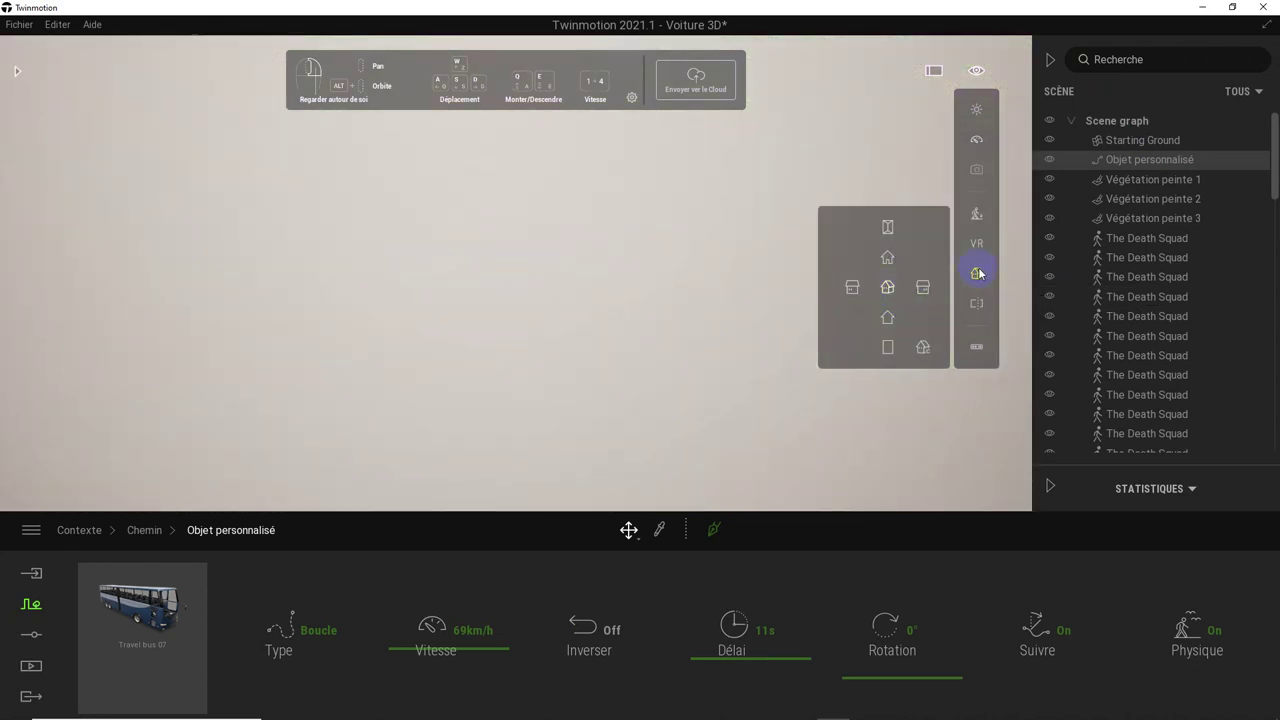
pyautogui.click(1123, 216)
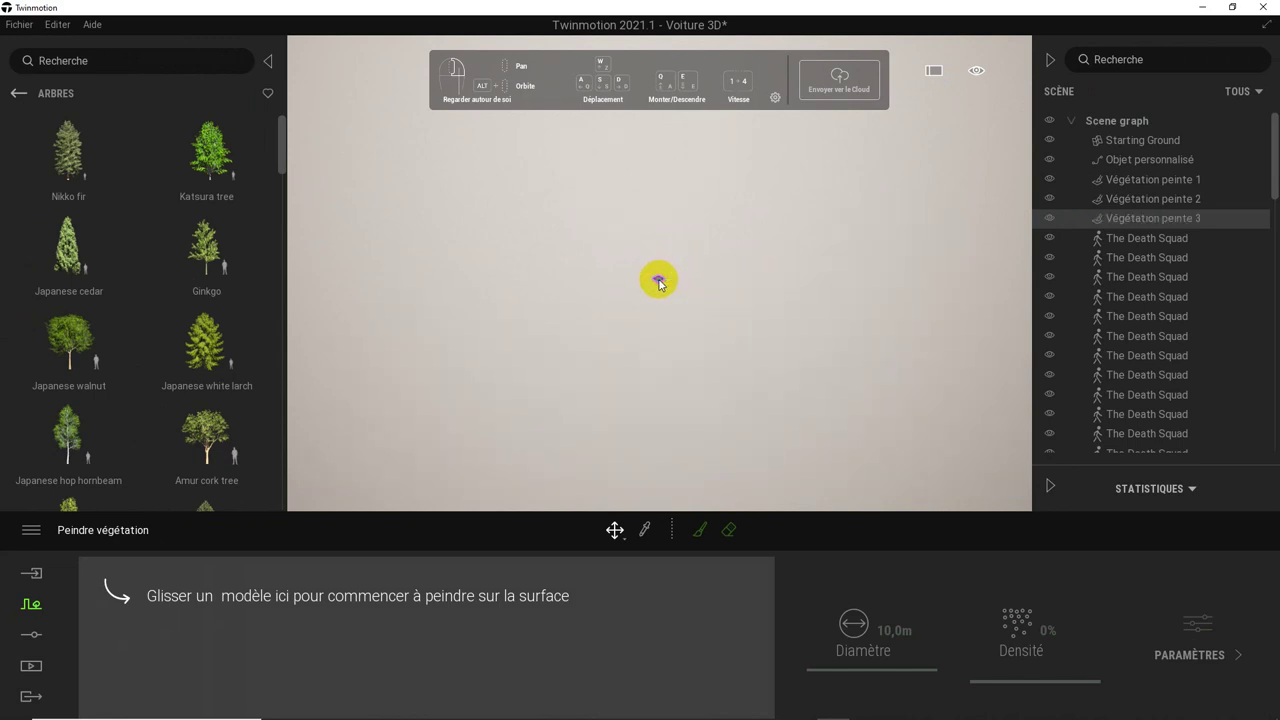
# - Navigate to an aerial view over the tree garden and select the Rocky grasslands terrain
pyautogui.scroll(-1, 1134, 326)
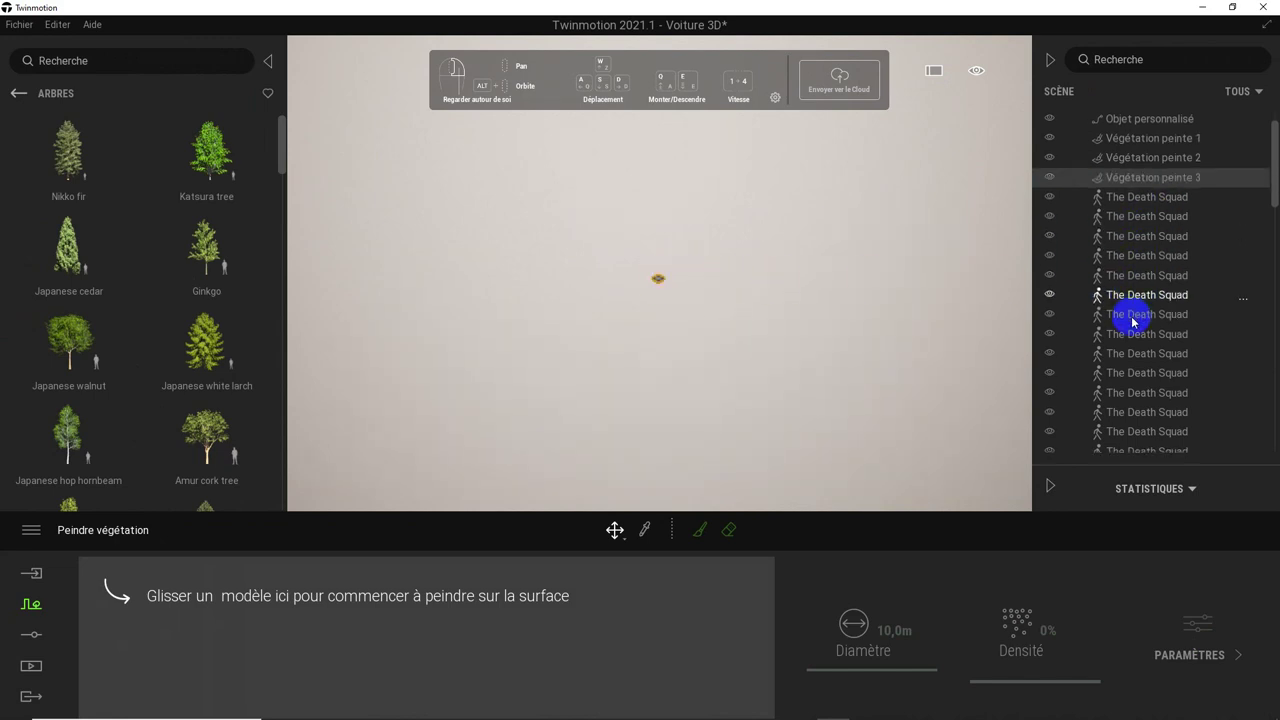
pyautogui.scroll(-2, 1134, 326)
pyautogui.scroll(-2, 1134, 326)
pyautogui.click(1133, 386)
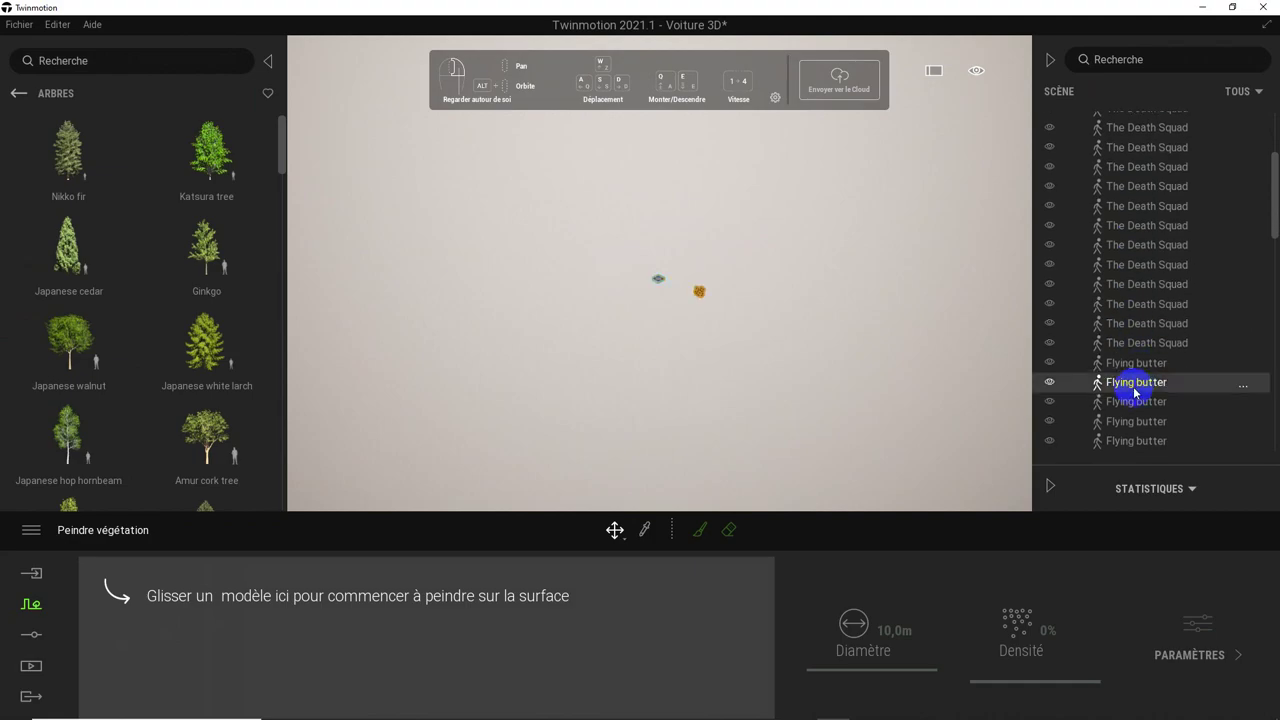
pyautogui.moveTo(760, 302)
pyautogui.mouseDown(button='right')
pyautogui.moveTo(805, 322)
pyautogui.moveTo(815, 365)
pyautogui.mouseUp(button='right')
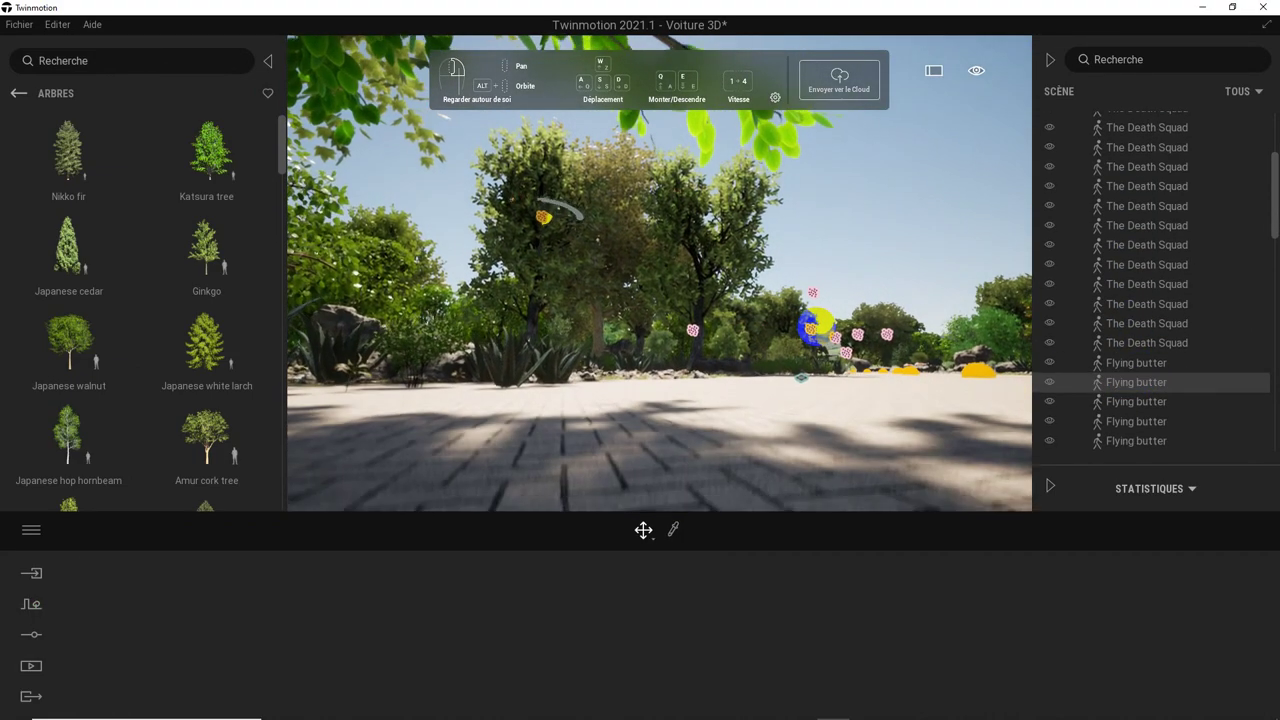
pyautogui.scroll(10, 815, 365)
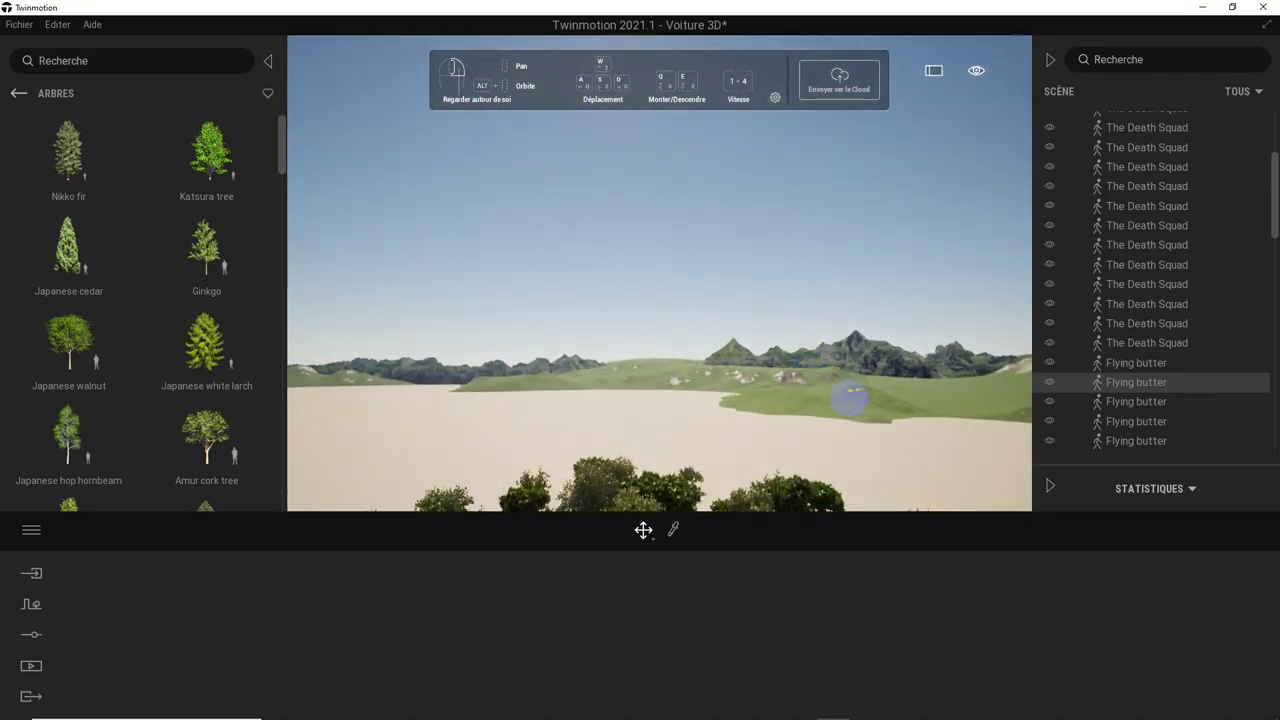
pyautogui.moveTo(848, 399)
pyautogui.mouseDown(button='right')
pyautogui.moveTo(816, 376)
pyautogui.moveTo(723, 205)
pyautogui.mouseUp(button='right')
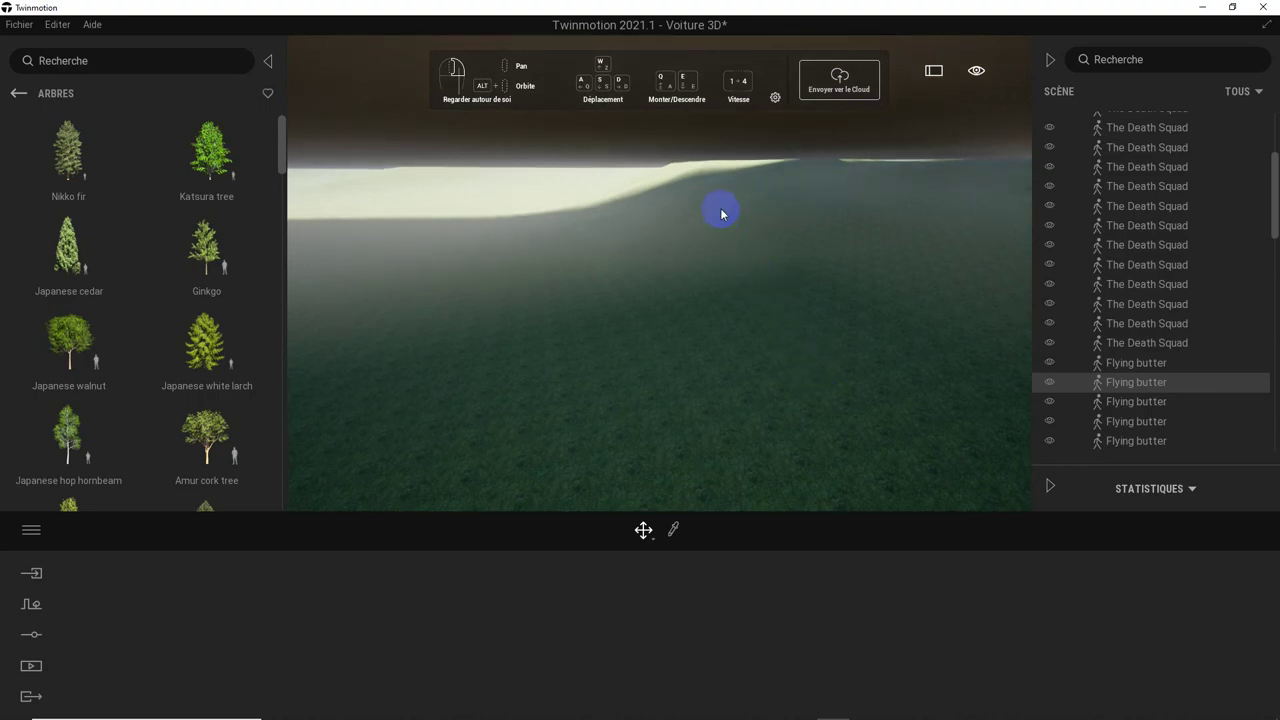
pyautogui.scroll(-5, 721, 200)
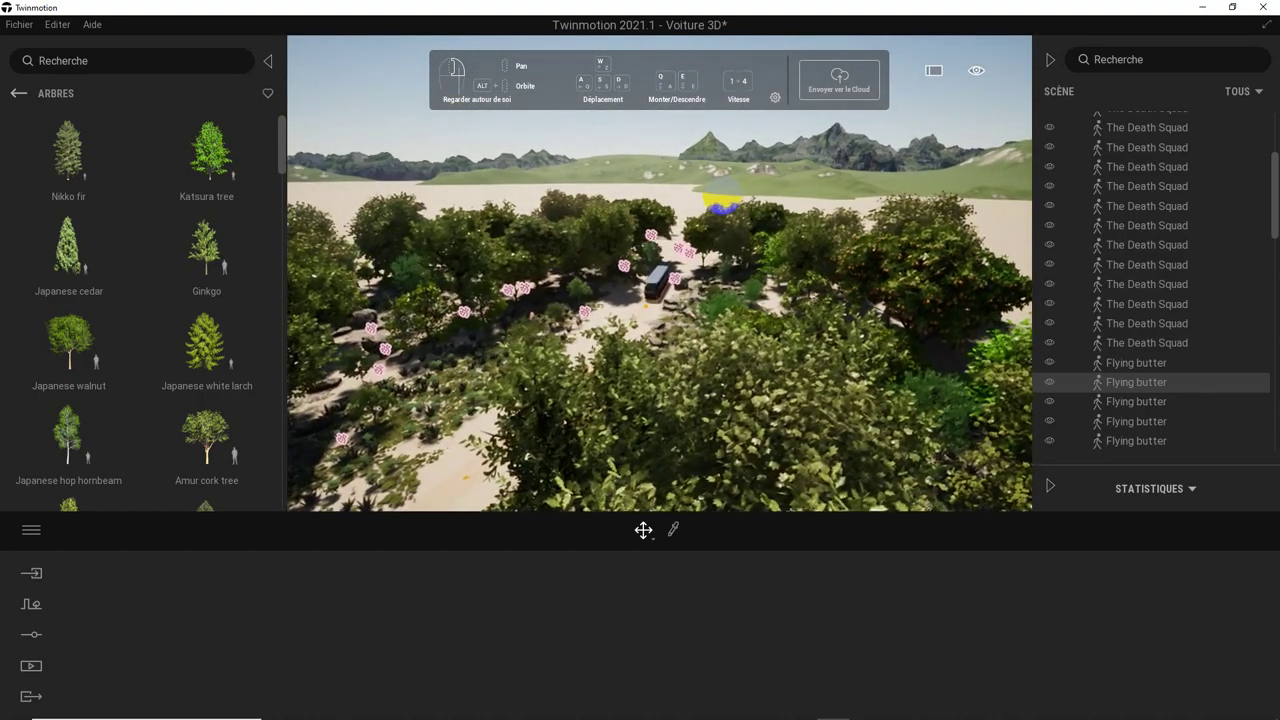
pyautogui.scroll(3, 791, 200)
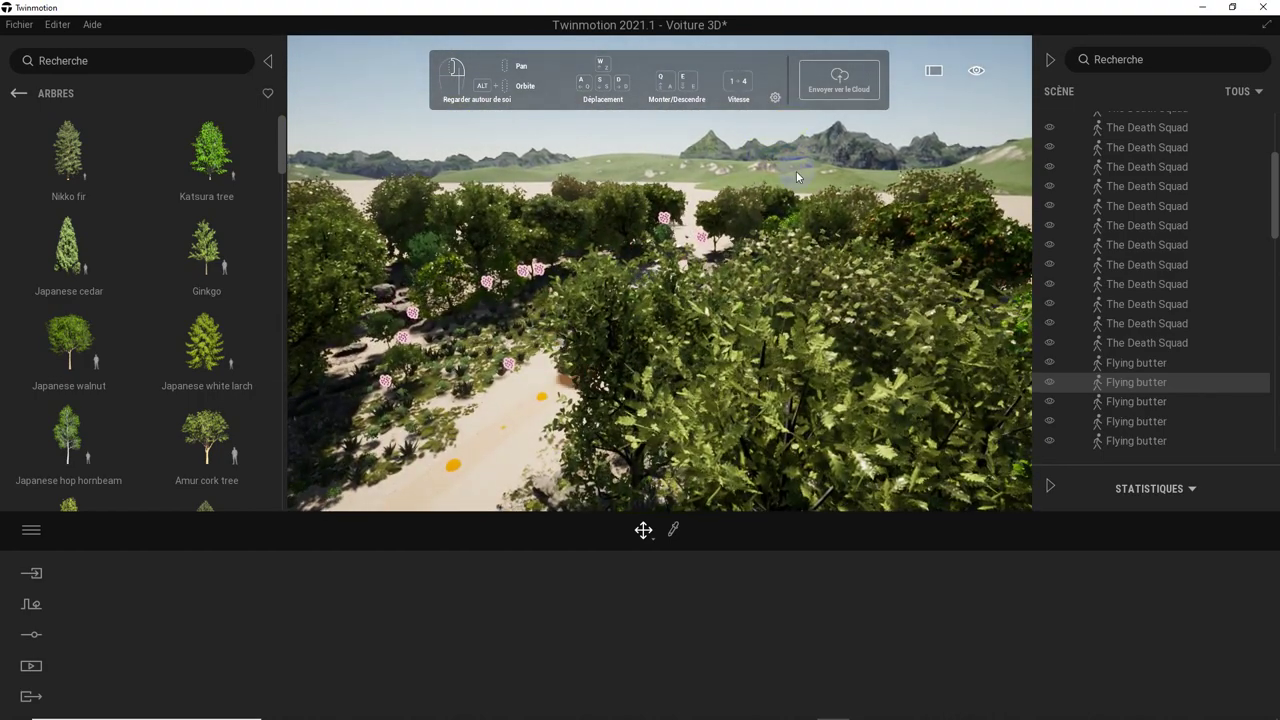
pyautogui.moveTo(796, 171); pyautogui.dragTo(703, 257)
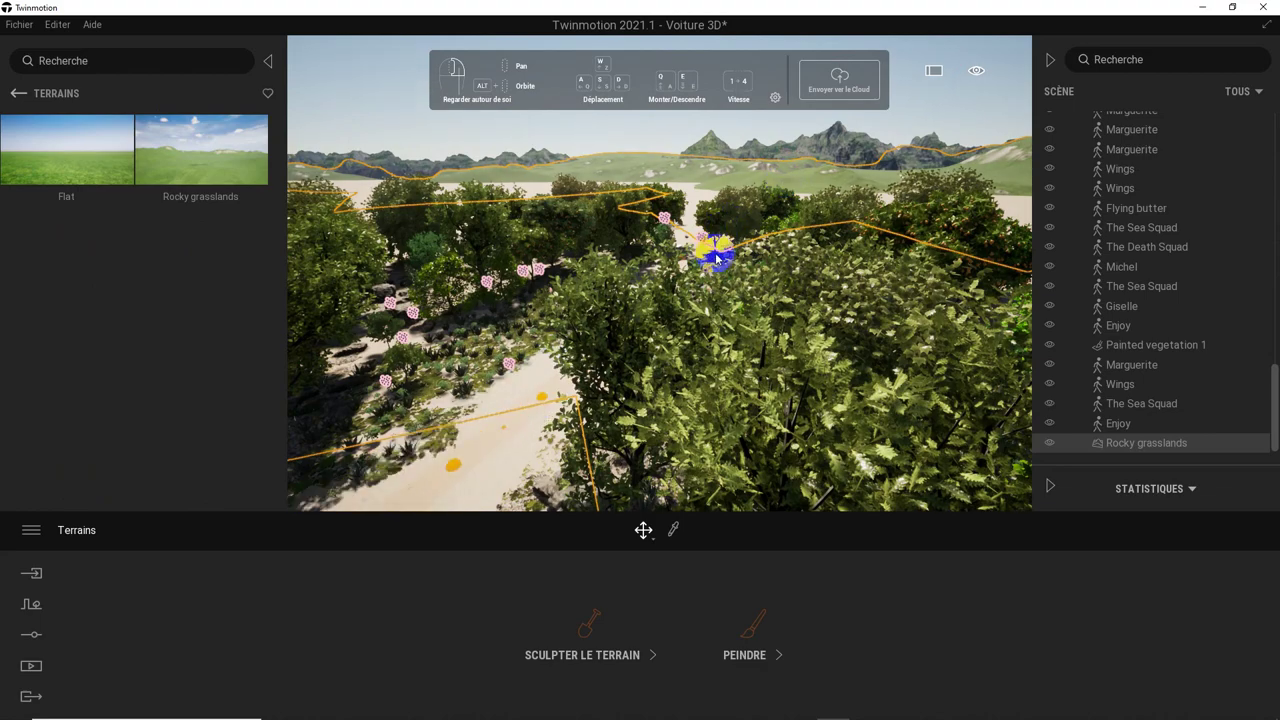
# - Frame the whole Rocky grasslands terrain from a preset side view and hide the library panel
pyautogui.moveTo(727, 247); pyautogui.dragTo(705, 323)
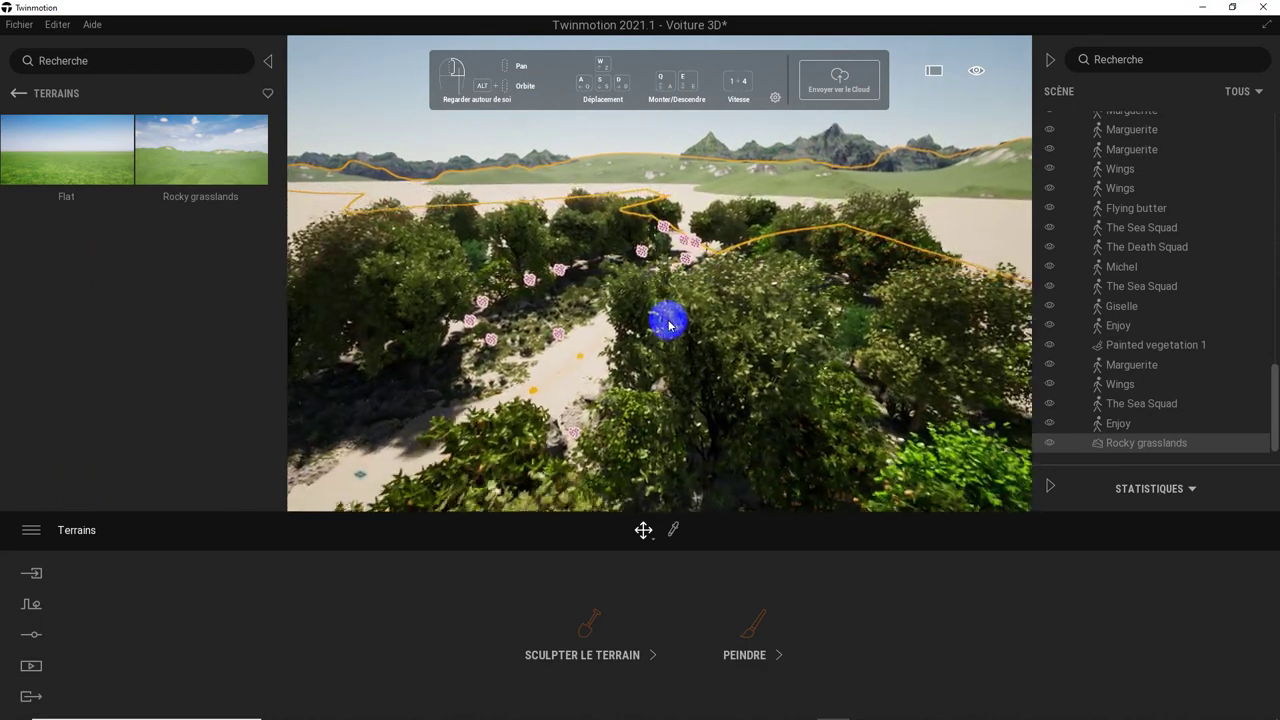
pyautogui.moveTo(705, 323); pyautogui.dragTo(834, 214)
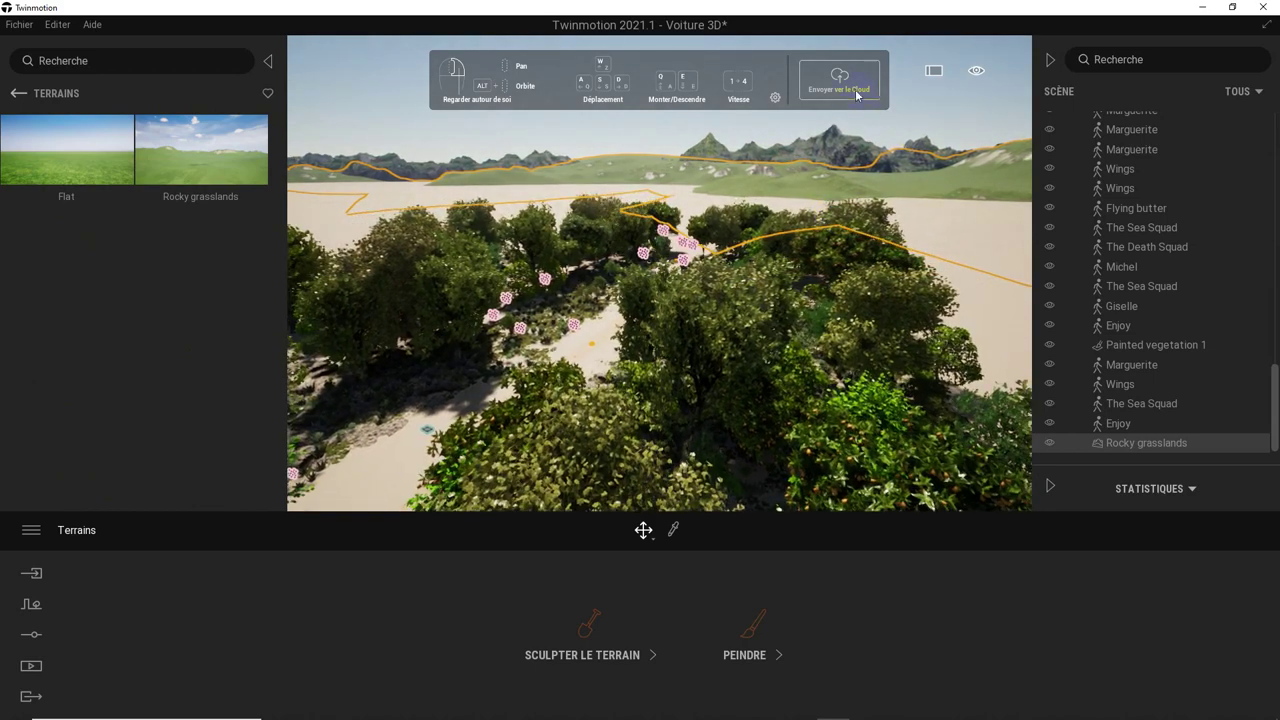
pyautogui.click(976, 70)
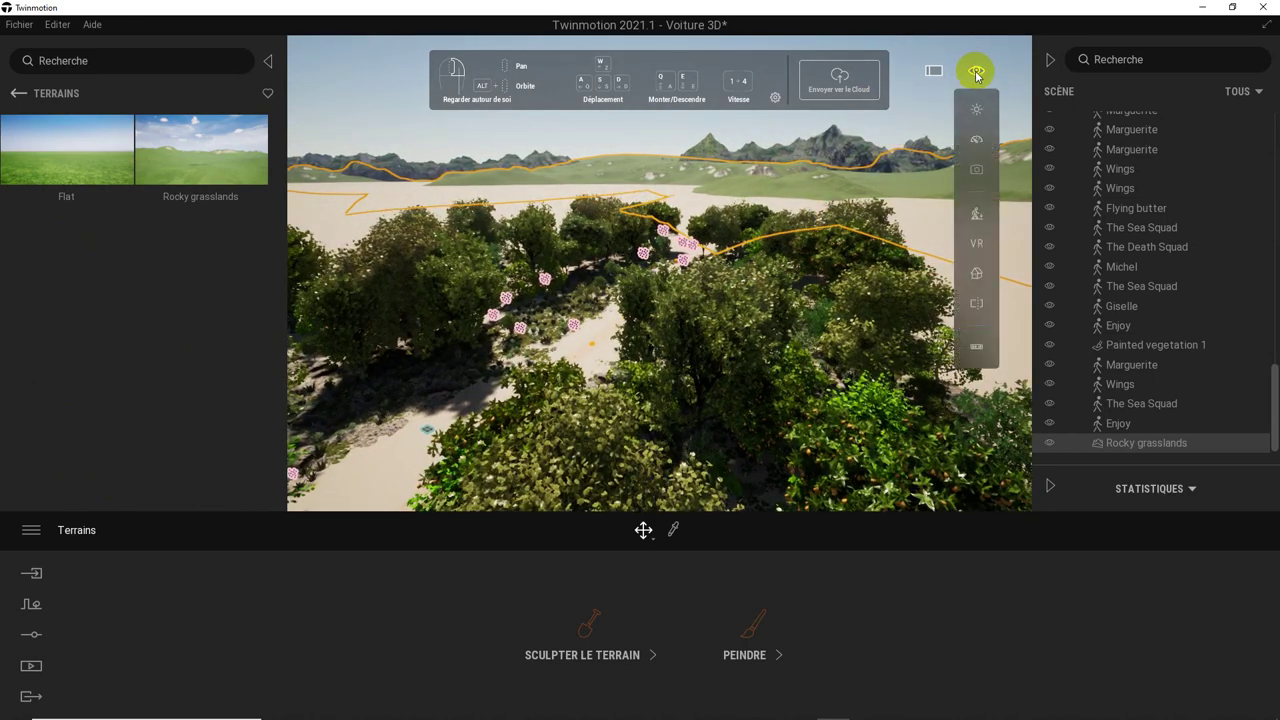
pyautogui.click(978, 277)
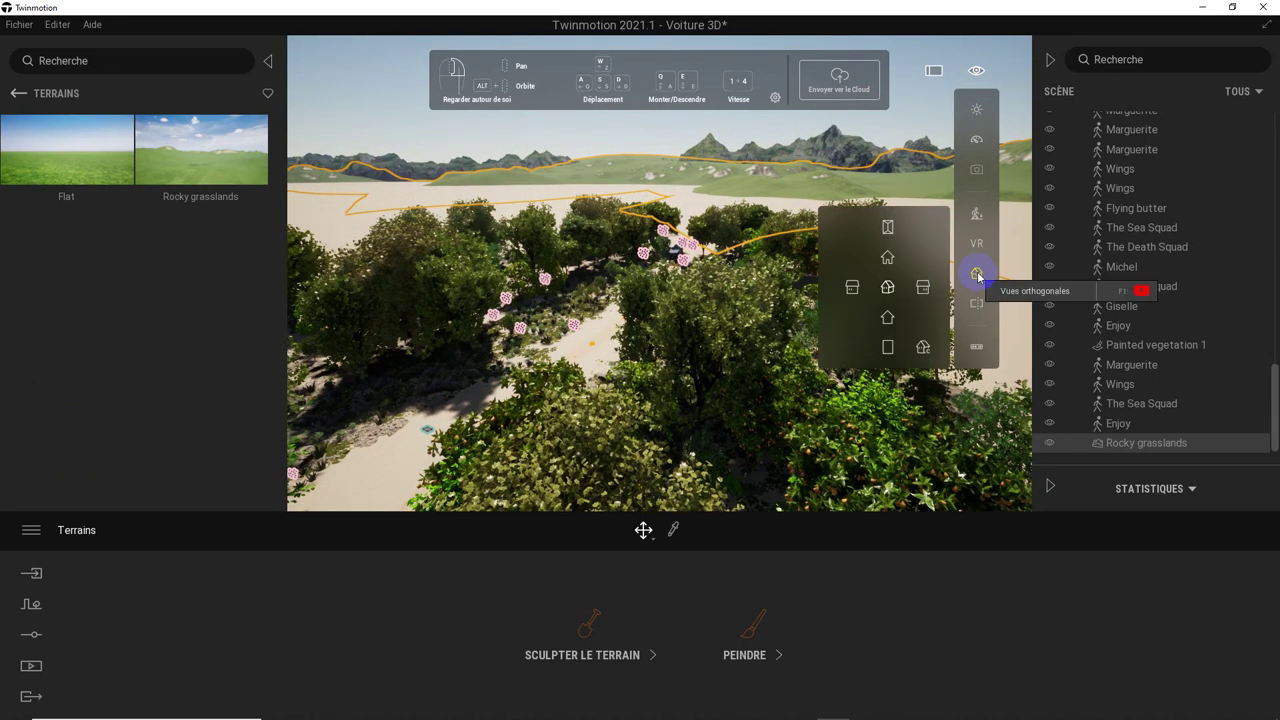
pyautogui.click(890, 319)
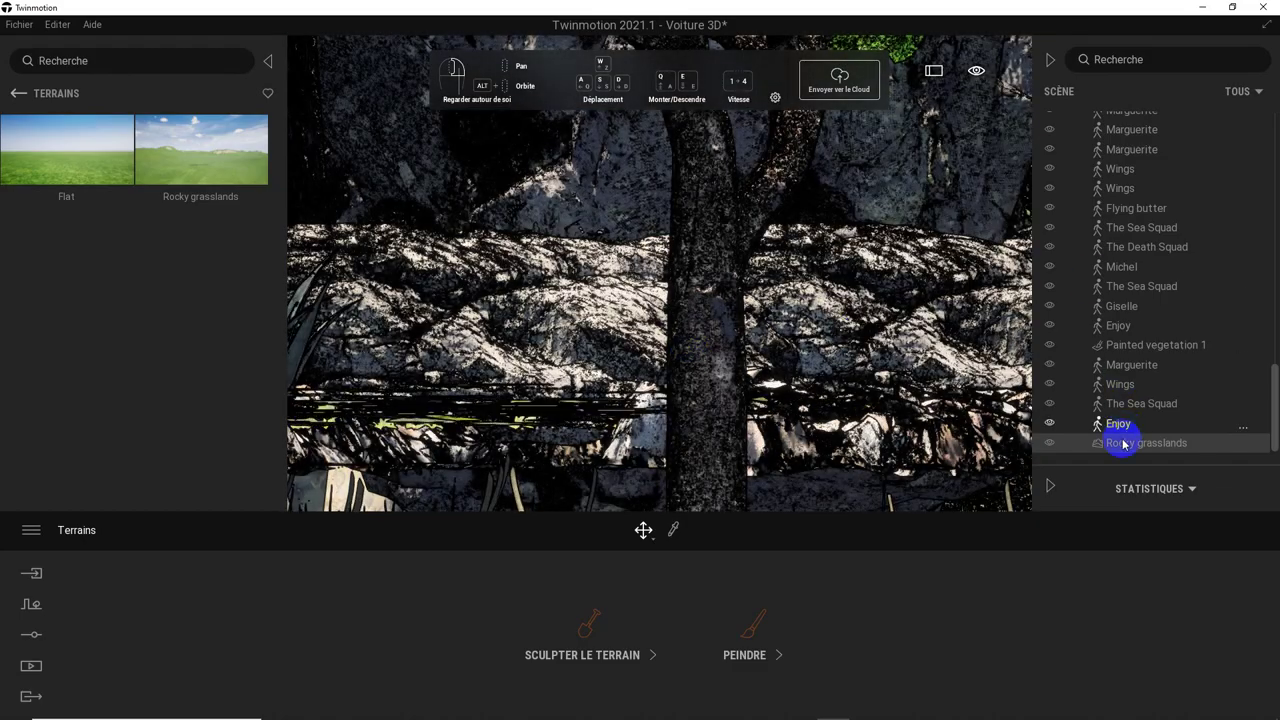
pyautogui.moveTo(694, 297)
pyautogui.mouseDown()
pyautogui.moveTo(793, 287)
pyautogui.moveTo(720, 297)
pyautogui.mouseUp()
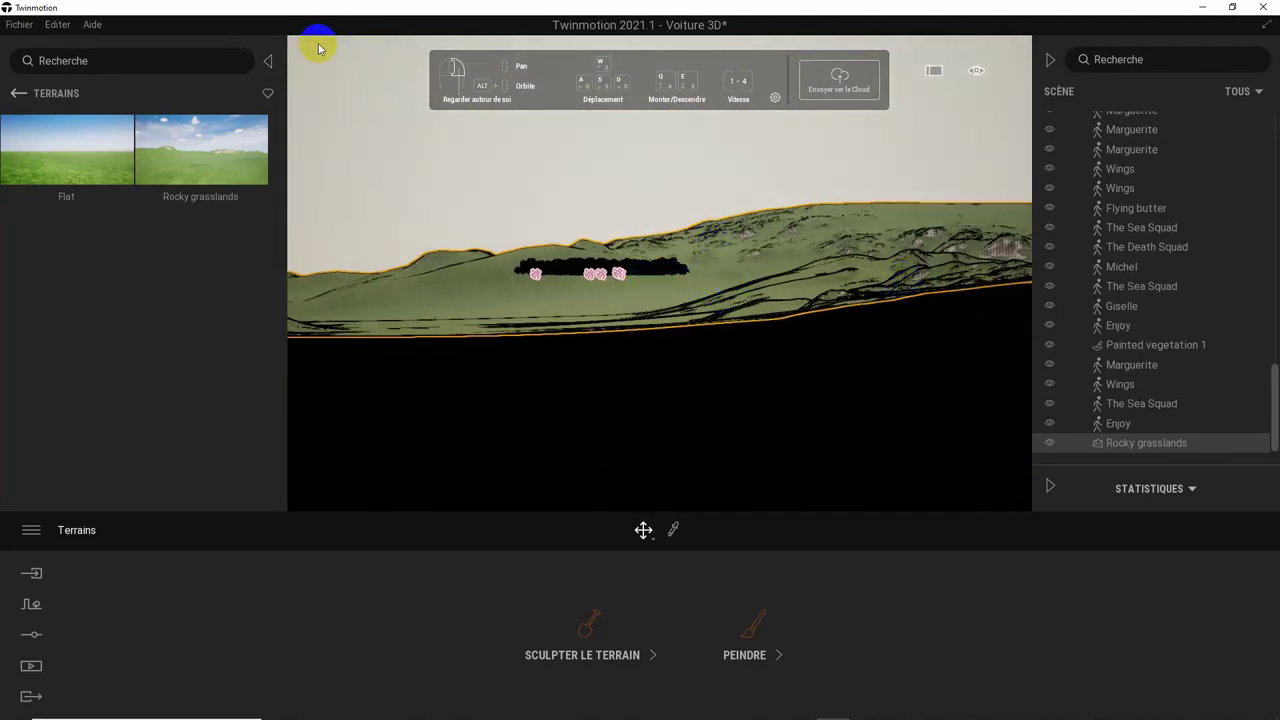
pyautogui.click(269, 63)
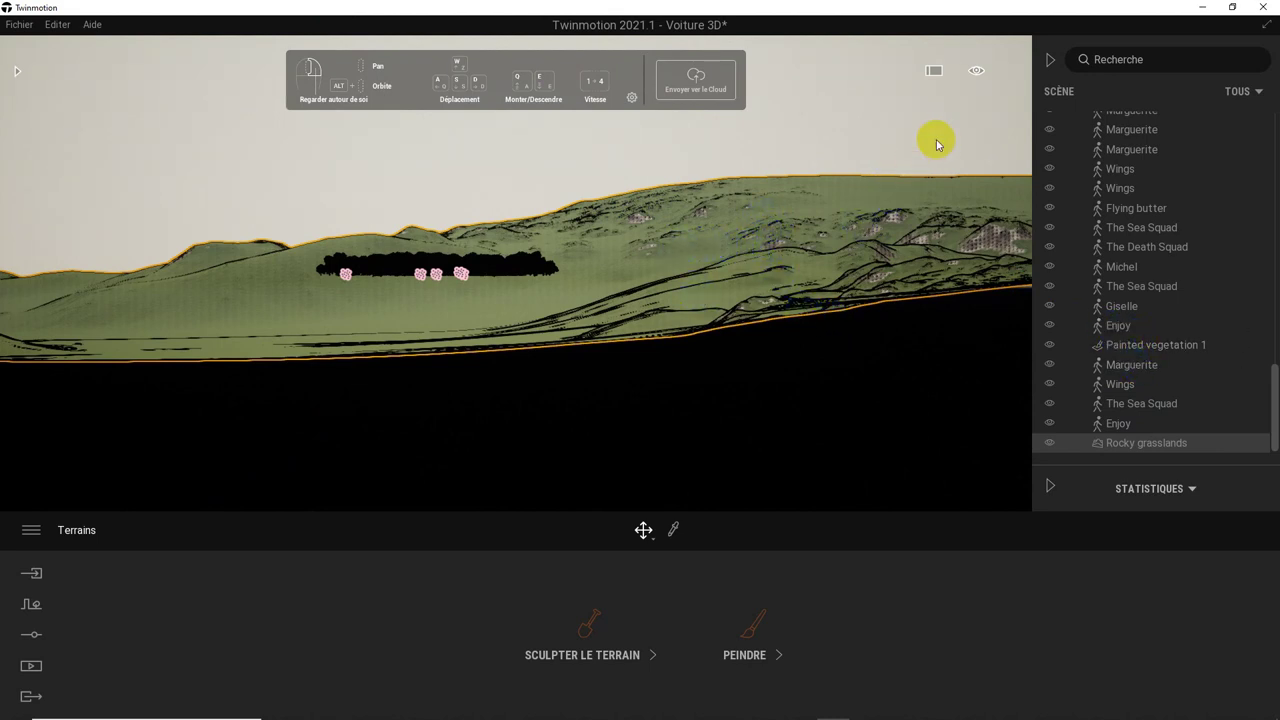
pyautogui.click(977, 72)
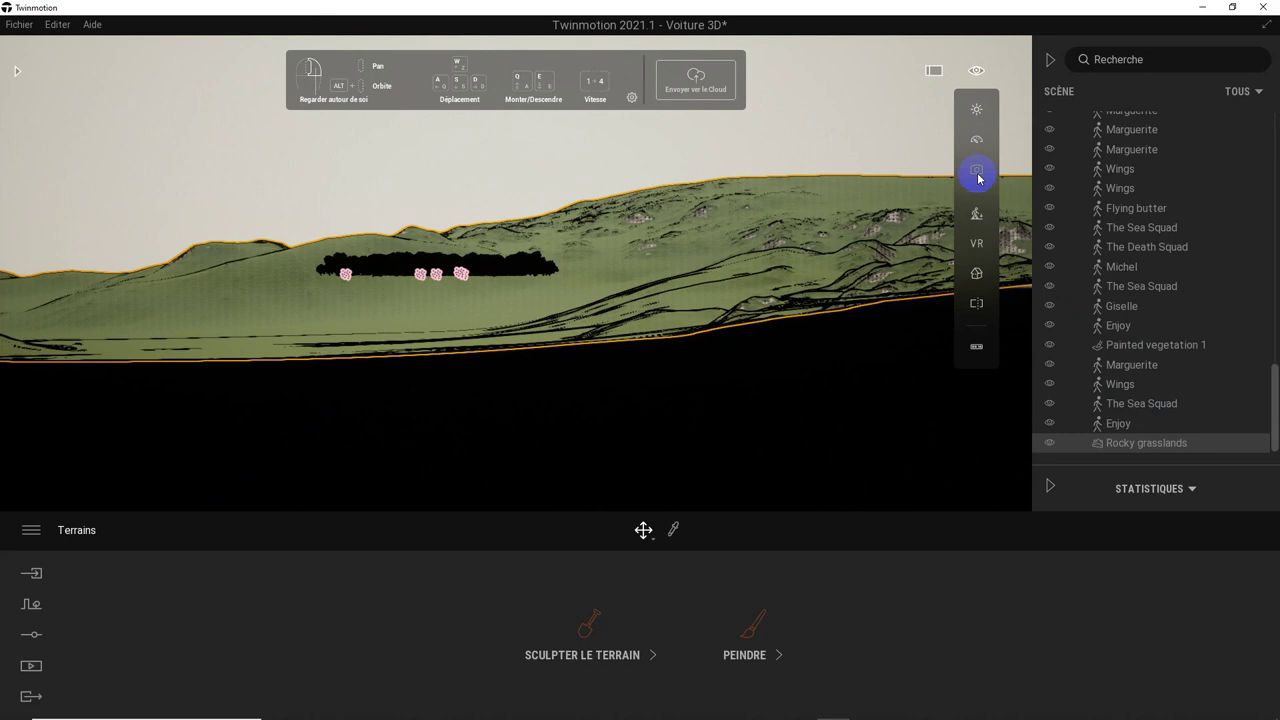
# - From top view, tilt to a side view and raise the Rocky grasslands terrain to about 47.74
pyautogui.click(978, 275)
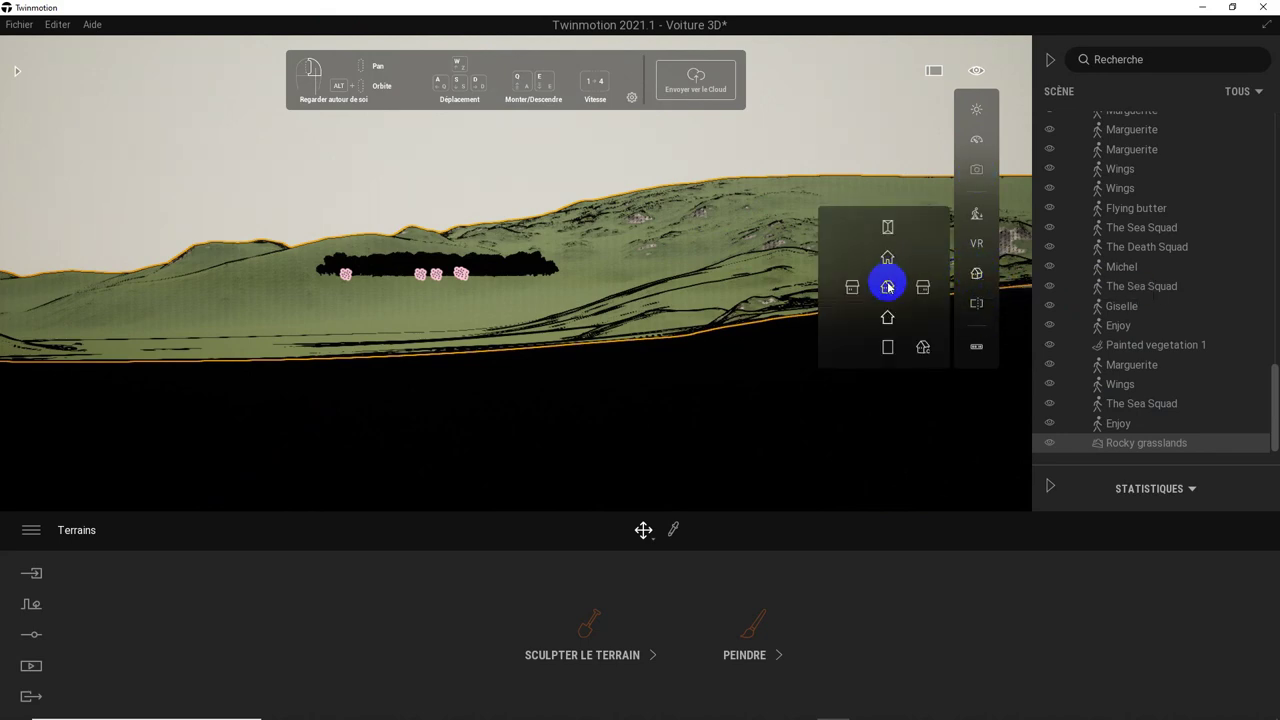
pyautogui.click(852, 289)
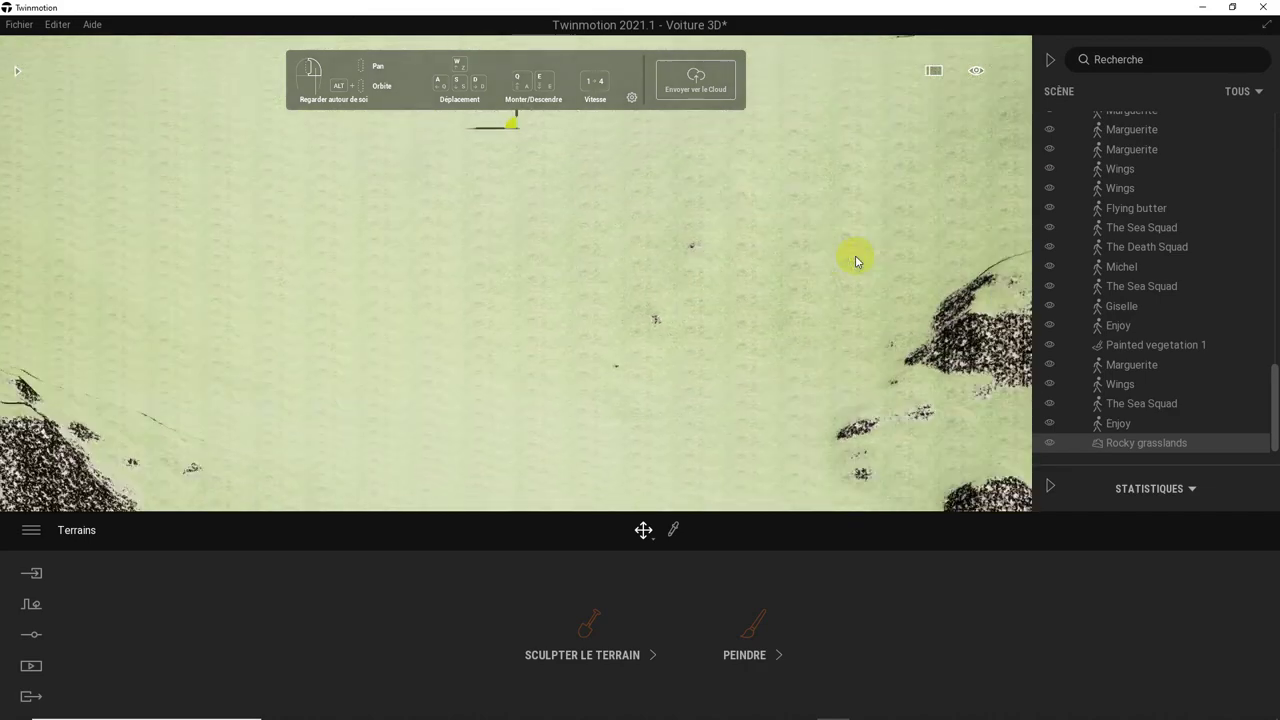
pyautogui.moveTo(855, 258); pyautogui.dragTo(657, 252)
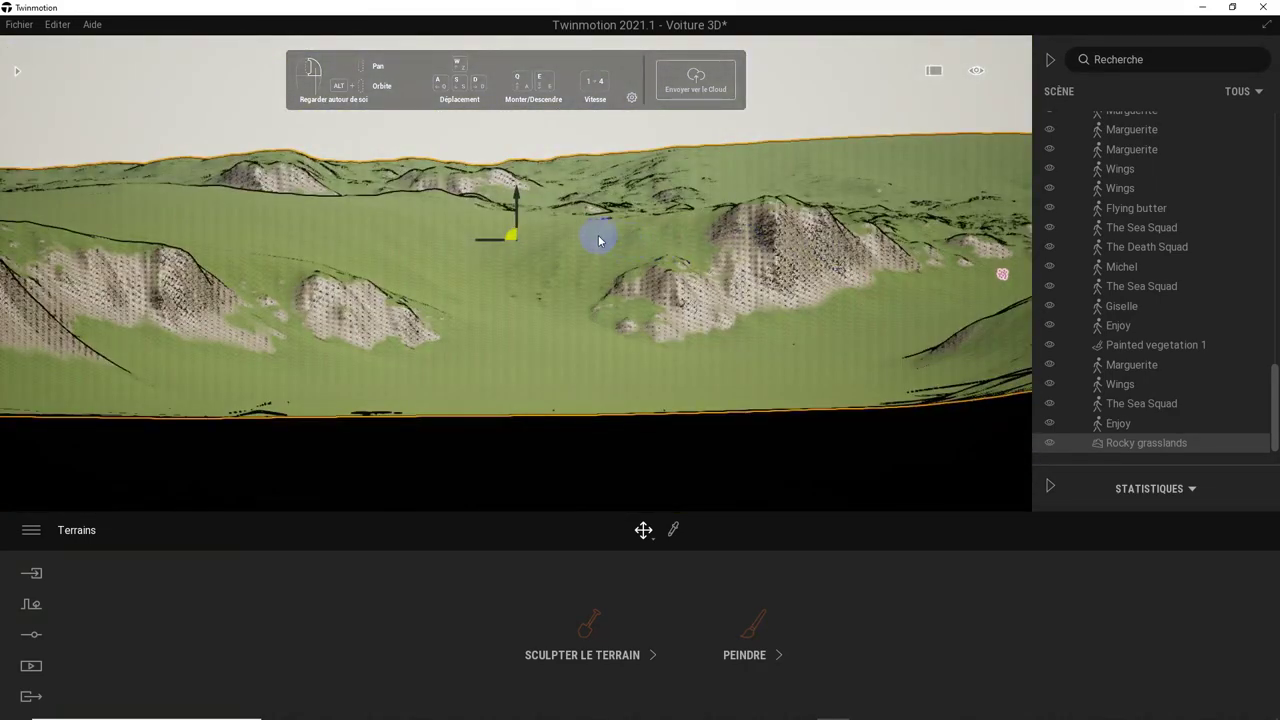
pyautogui.scroll(-2, 558, 247)
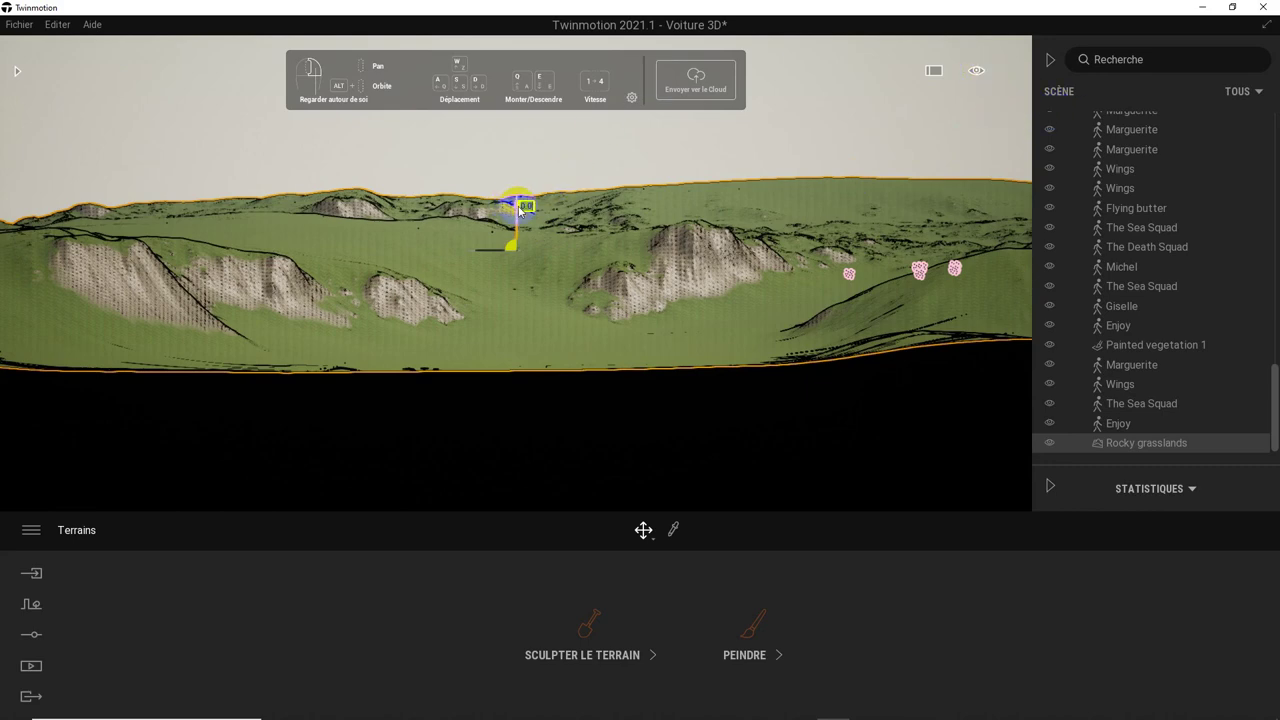
pyautogui.moveTo(519, 210)
pyautogui.mouseDown()
pyautogui.moveTo(542, 112)
pyautogui.moveTo(540, 162)
pyautogui.mouseUp()
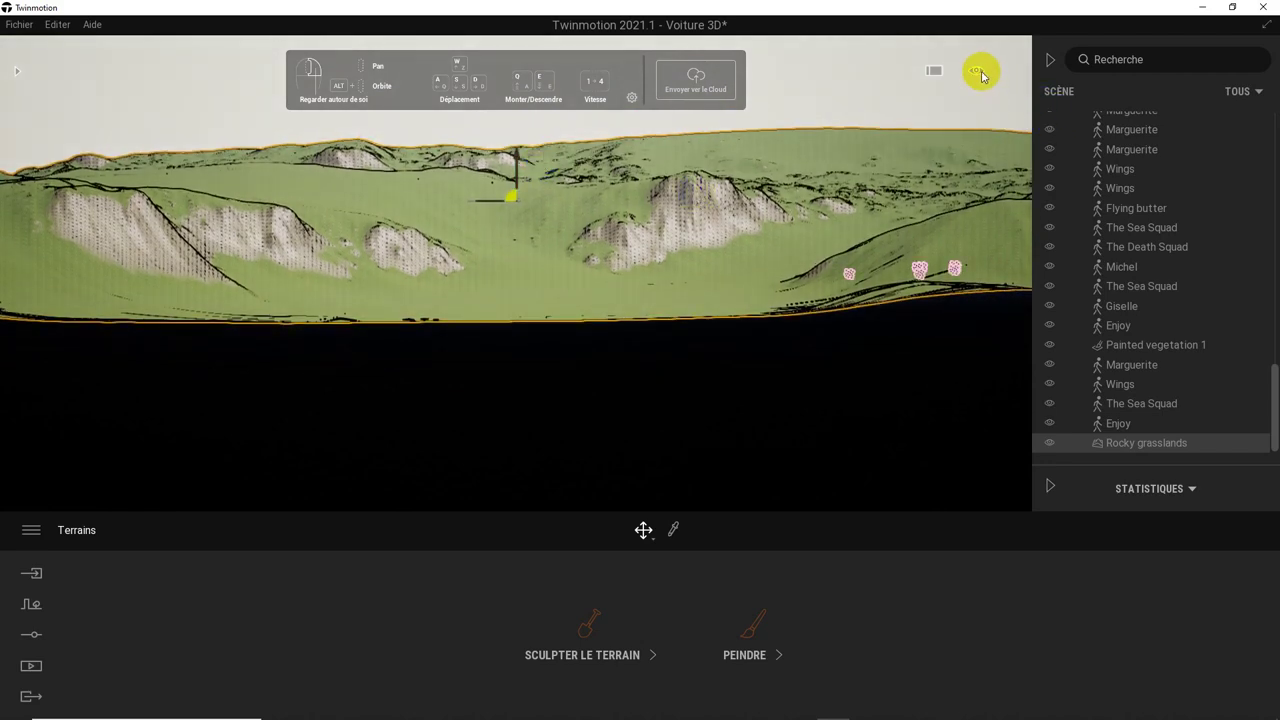
# - Return the viewport to a Perspective view of the tree garden
pyautogui.click(979, 76)
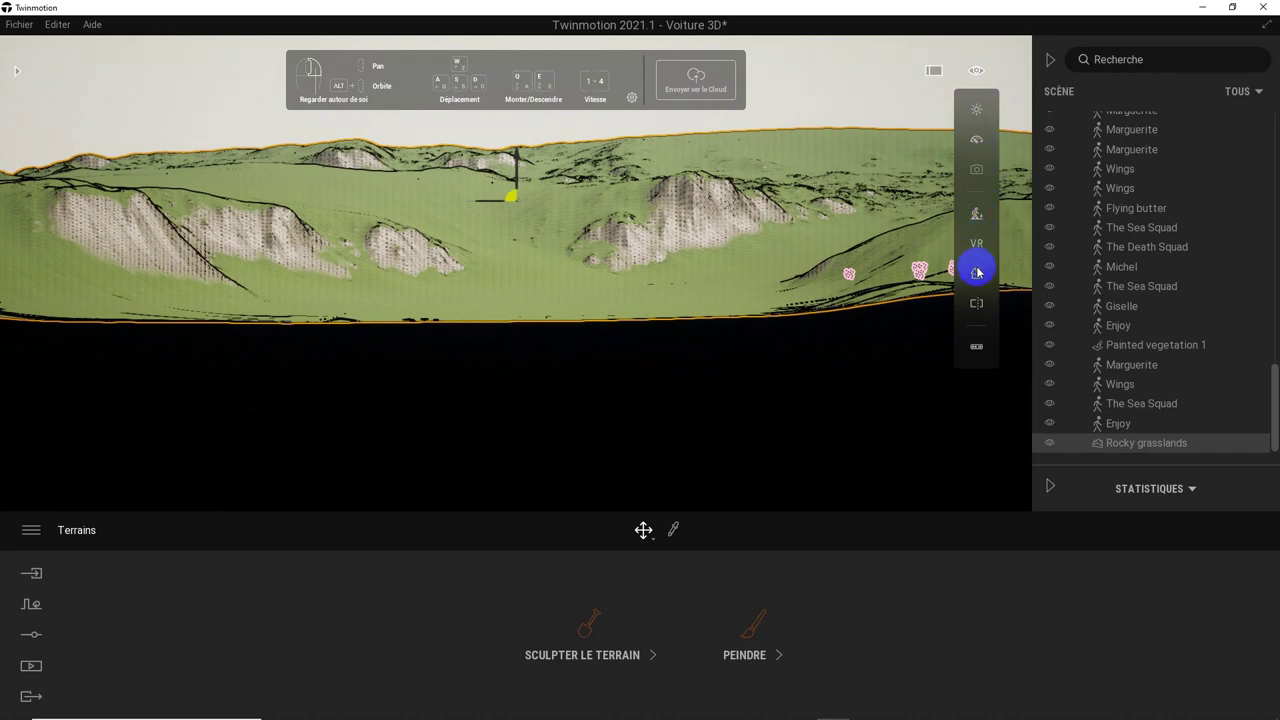
pyautogui.click(977, 276)
pyautogui.click(888, 288)
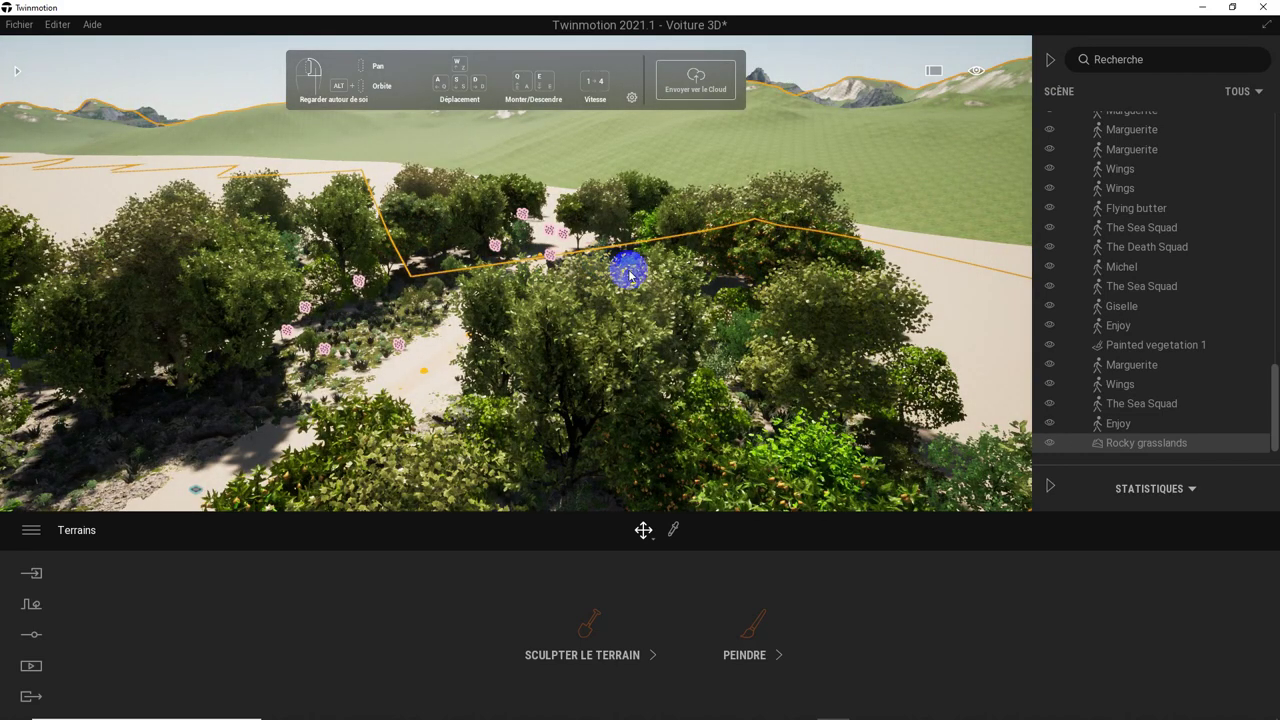
# - Reselect the Rocky grasslands terrain and move the camera back for a wider view of the grove
pyautogui.click(517, 327)
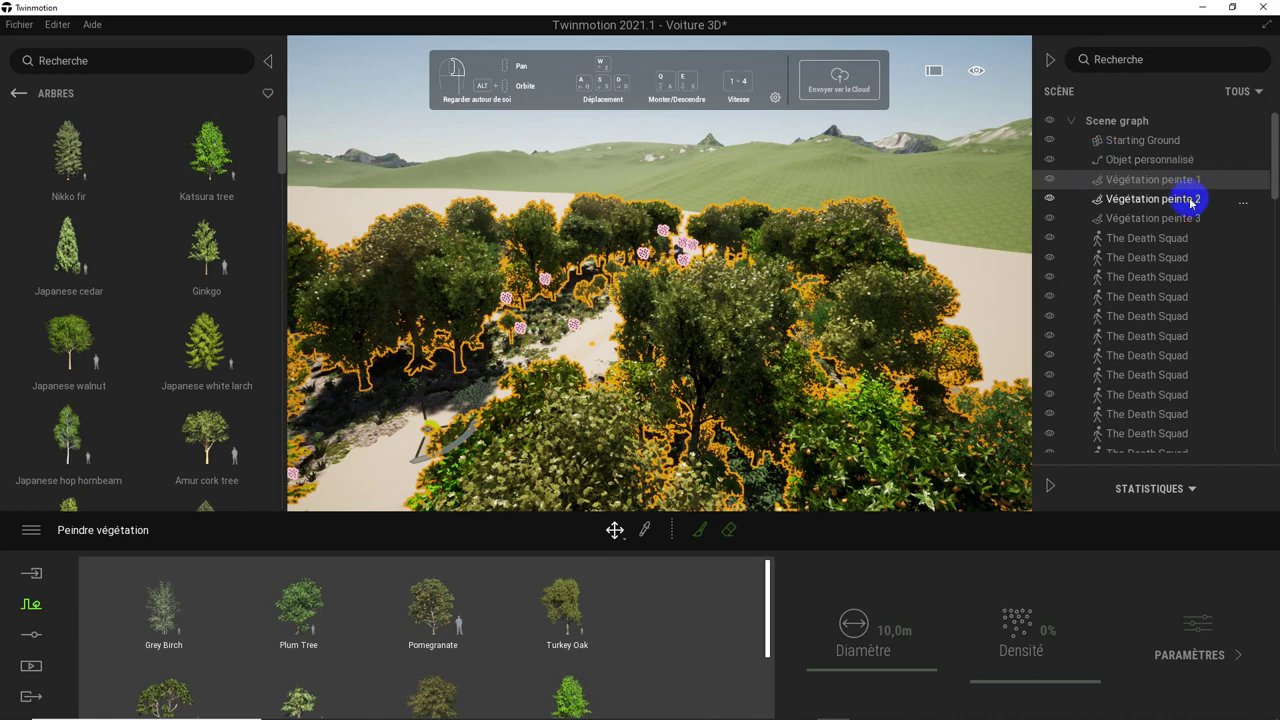
pyautogui.click(903, 189)
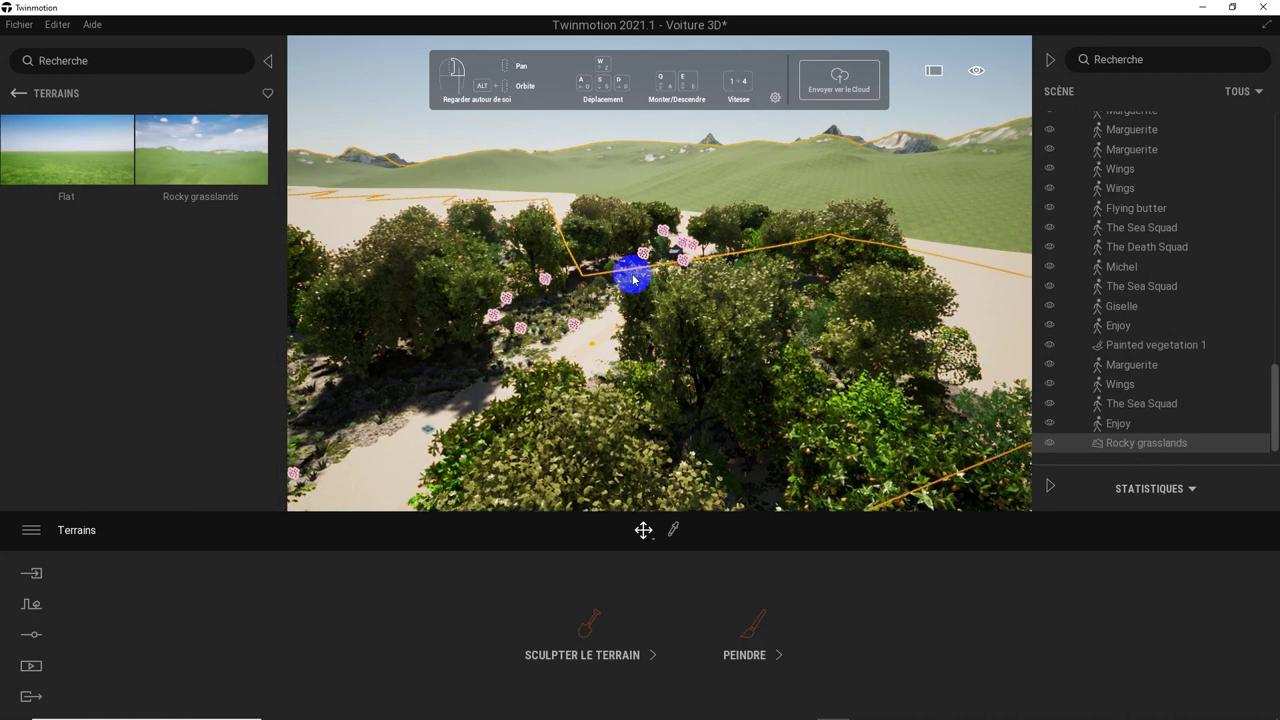
pyautogui.press('s')
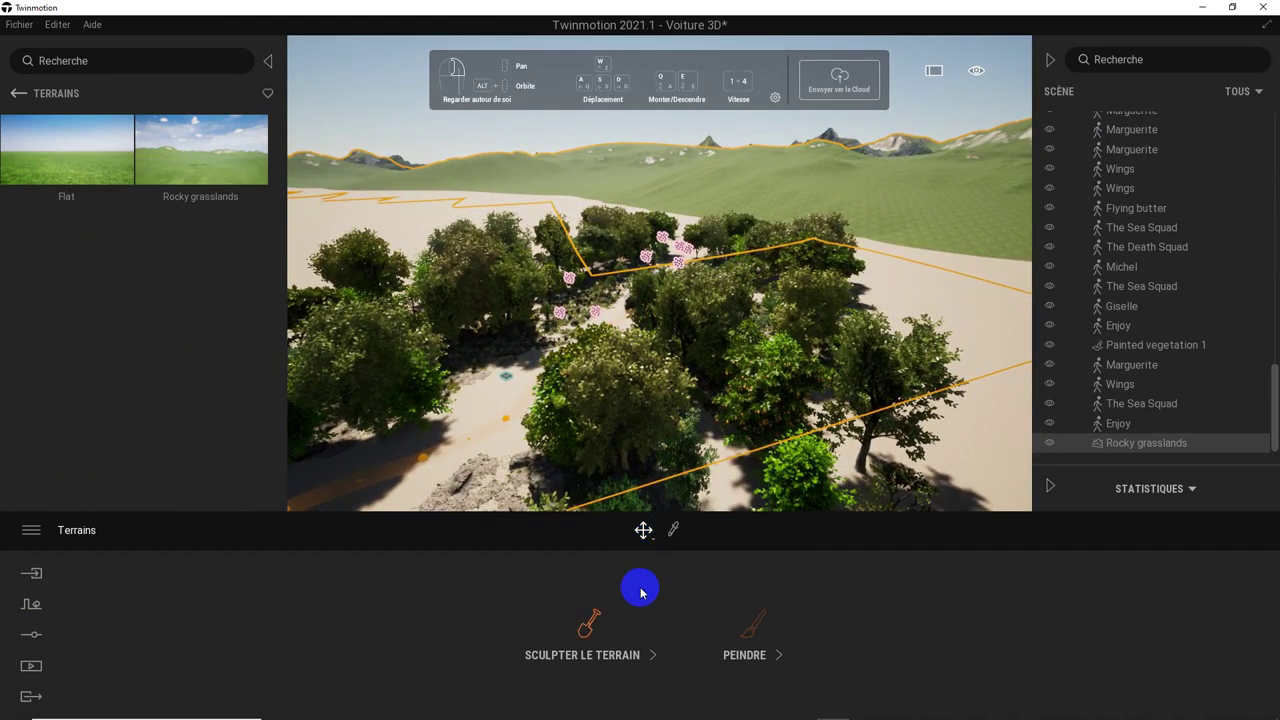
# - Sculpt the Rocky grasslands terrain with the Raise tool at 34m diameter, lifting its right edge
pyautogui.click(587, 627)
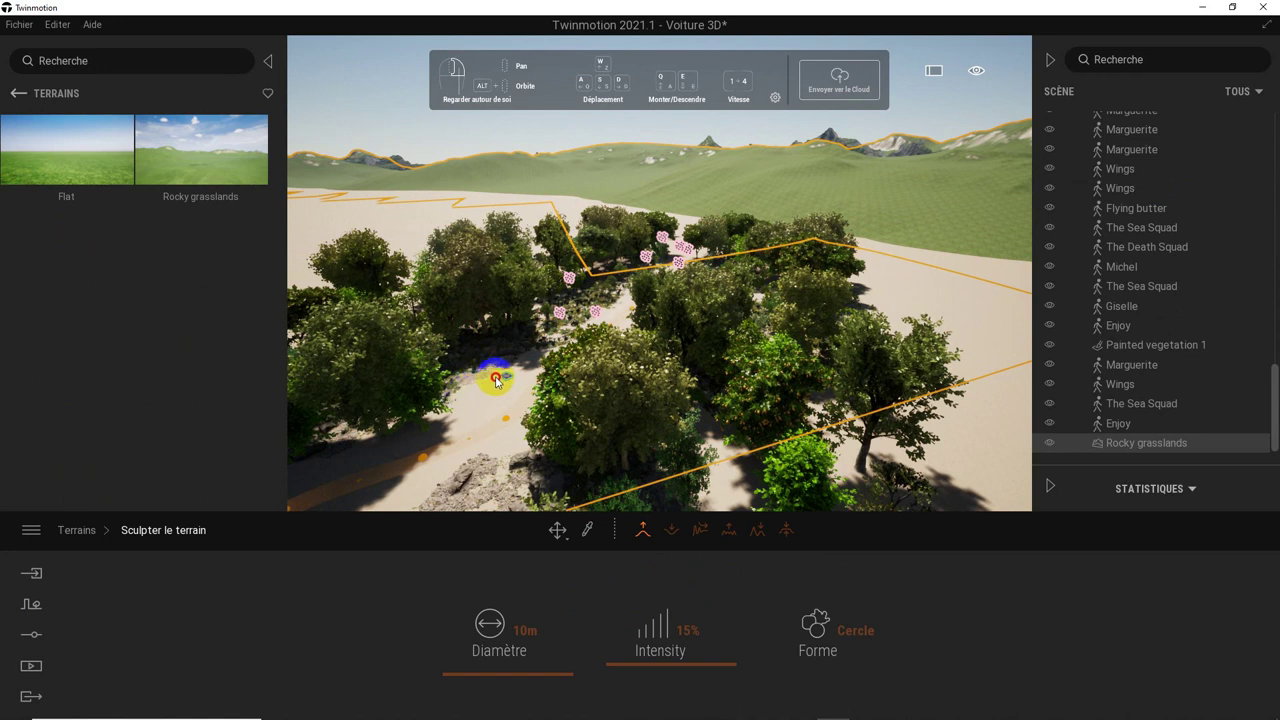
pyautogui.click(642, 530)
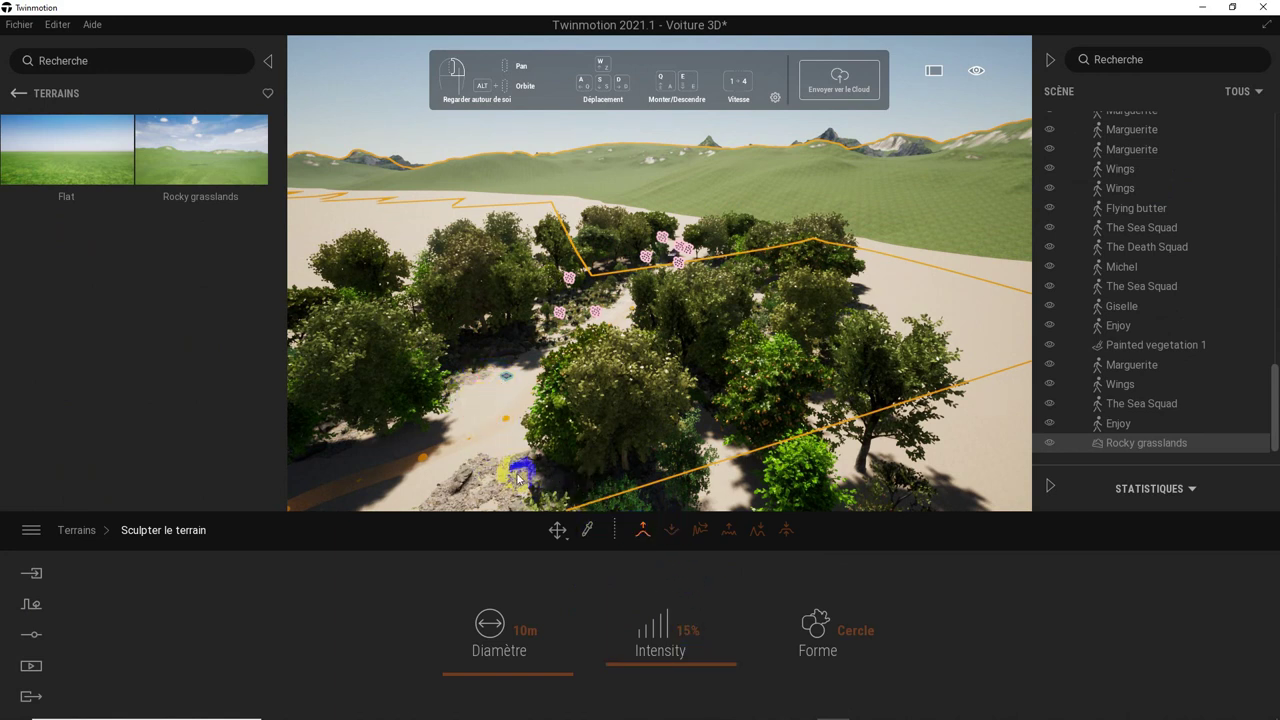
pyautogui.click(555, 620)
pyautogui.moveTo(540, 677); pyautogui.dragTo(537, 658)
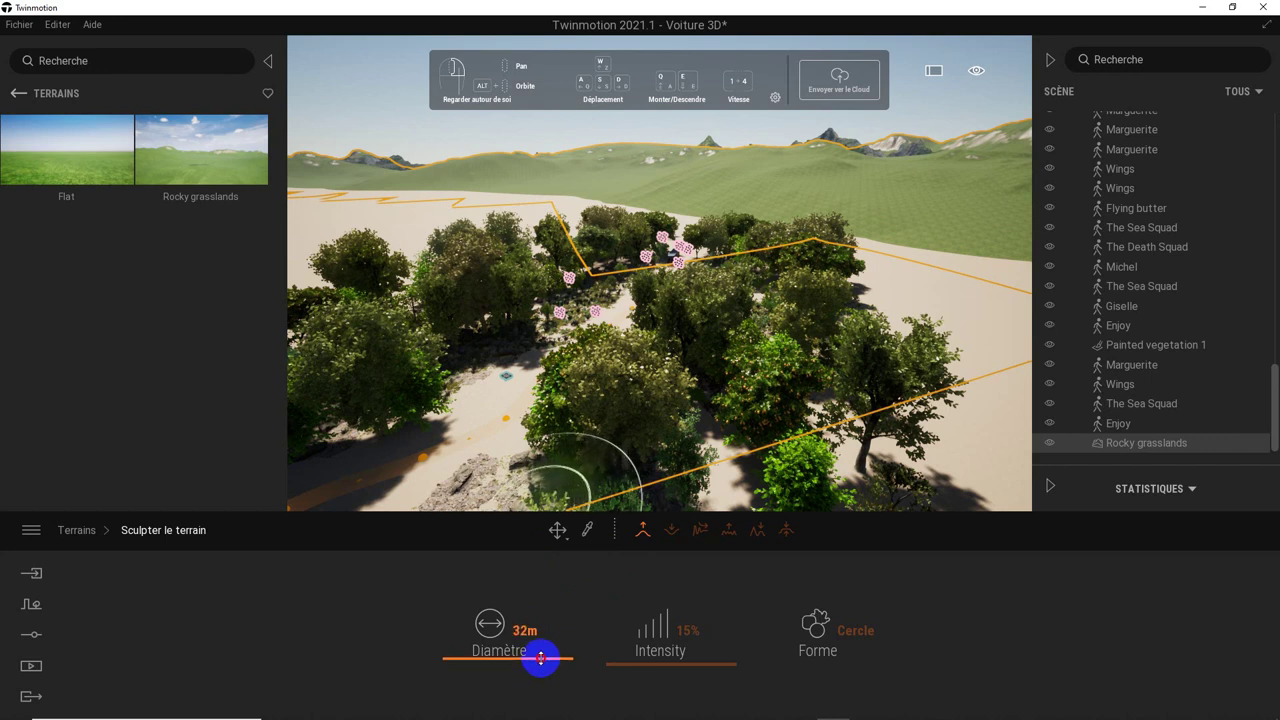
pyautogui.moveTo(437, 356)
pyautogui.mouseDown()
pyautogui.moveTo(432, 403)
pyautogui.moveTo(408, 434)
pyautogui.mouseUp()
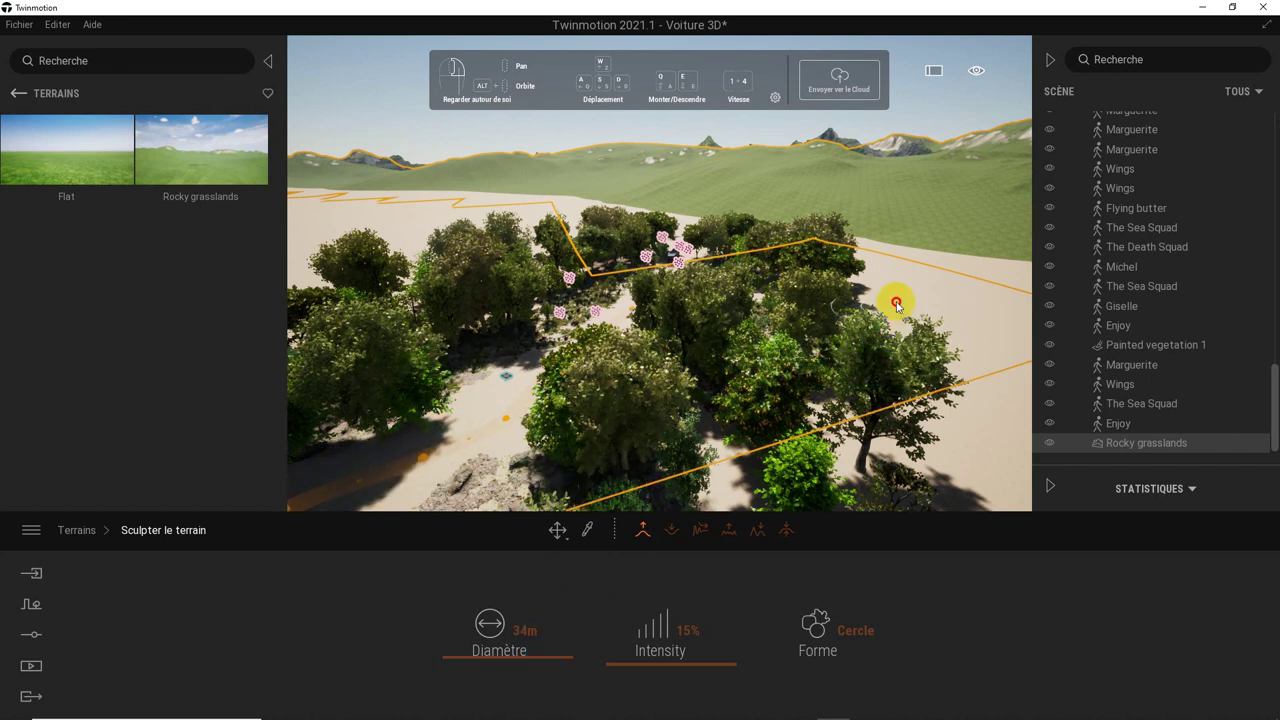
pyautogui.moveTo(894, 300); pyautogui.dragTo(858, 272)
pyautogui.moveTo(930, 240)
pyautogui.mouseDown()
pyautogui.moveTo(886, 291)
pyautogui.moveTo(986, 369)
pyautogui.moveTo(916, 420)
pyautogui.moveTo(957, 337)
pyautogui.mouseUp()
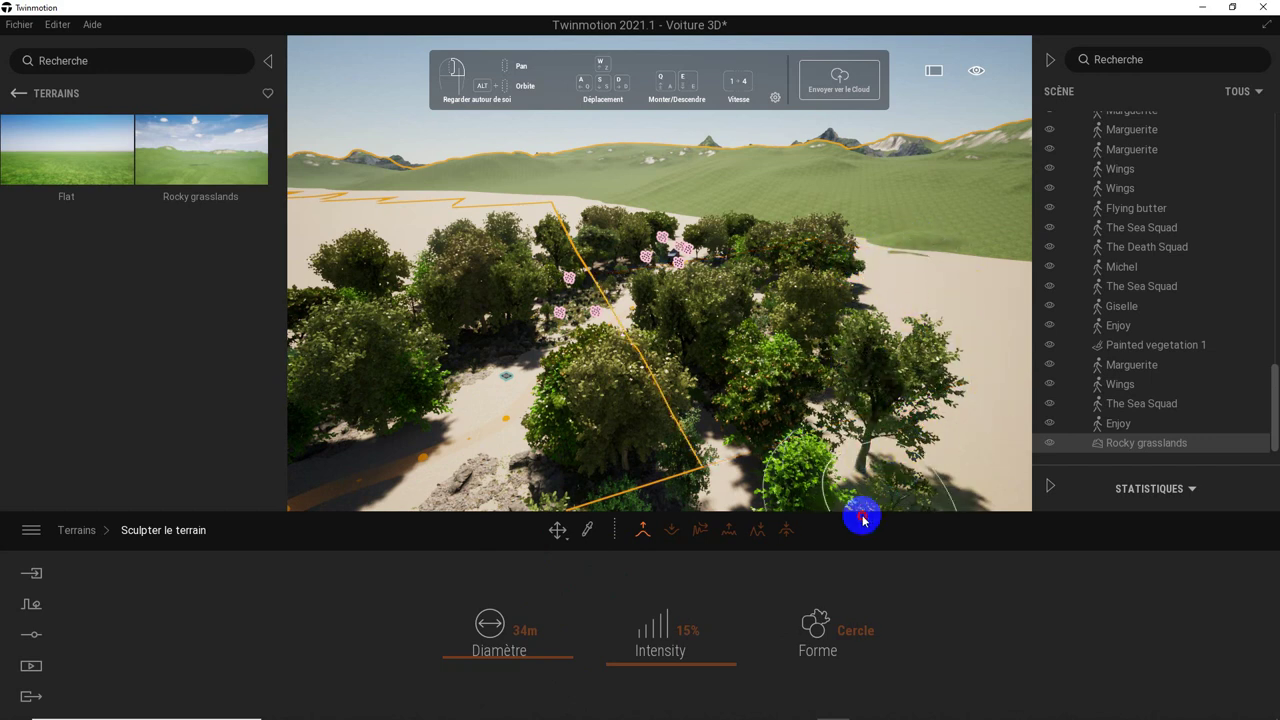
# - Bring the camera back over the trees, set brush intensity to 30%, and raise ground beside the outline
pyautogui.press('s')
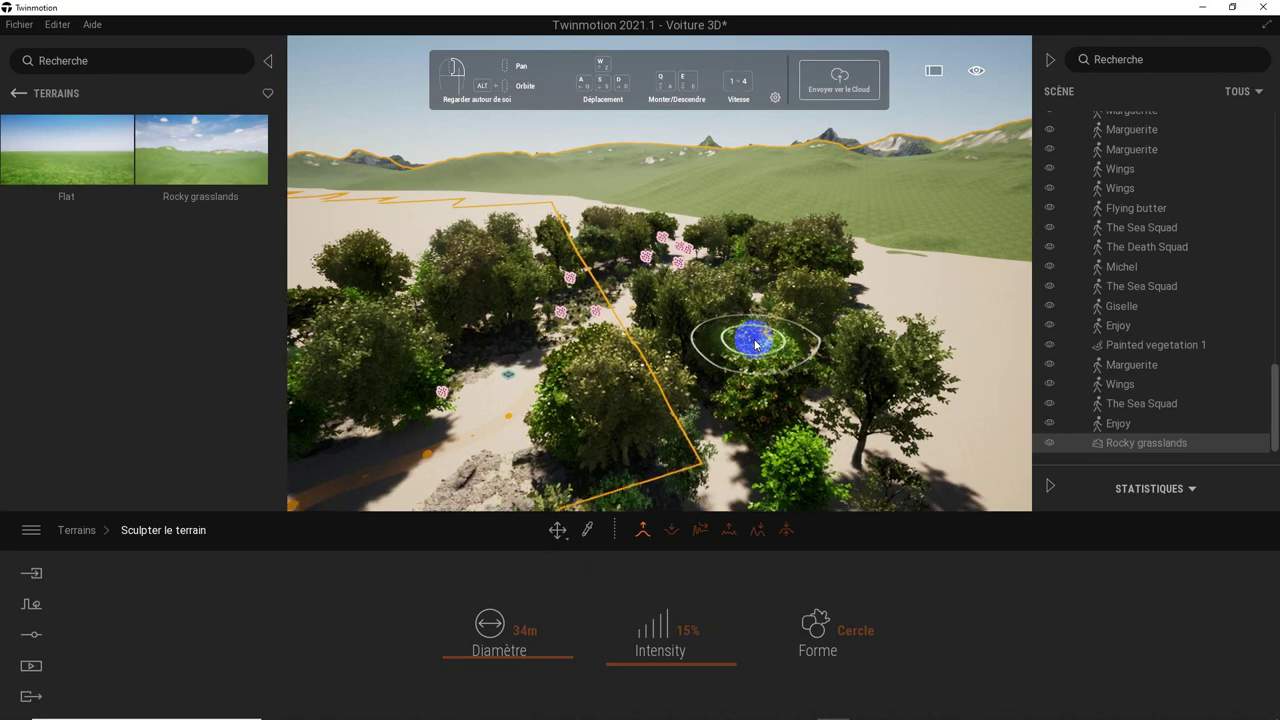
pyautogui.press('s')
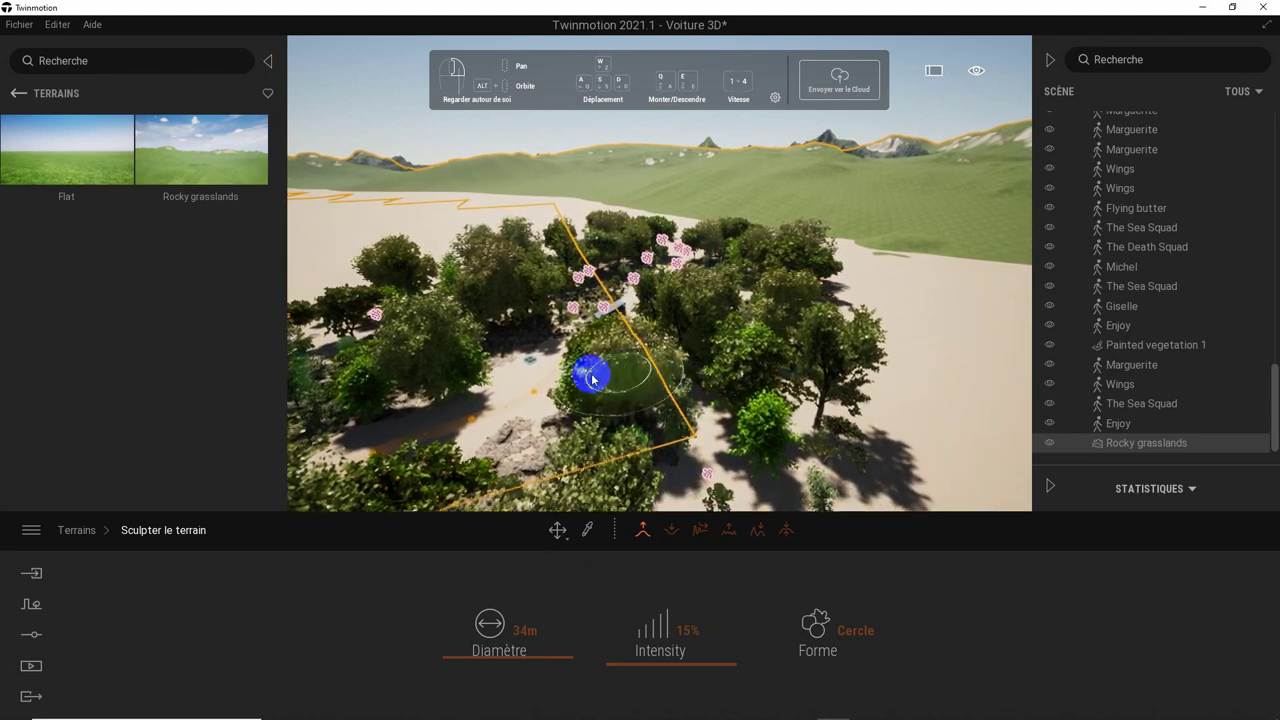
pyautogui.press('q')
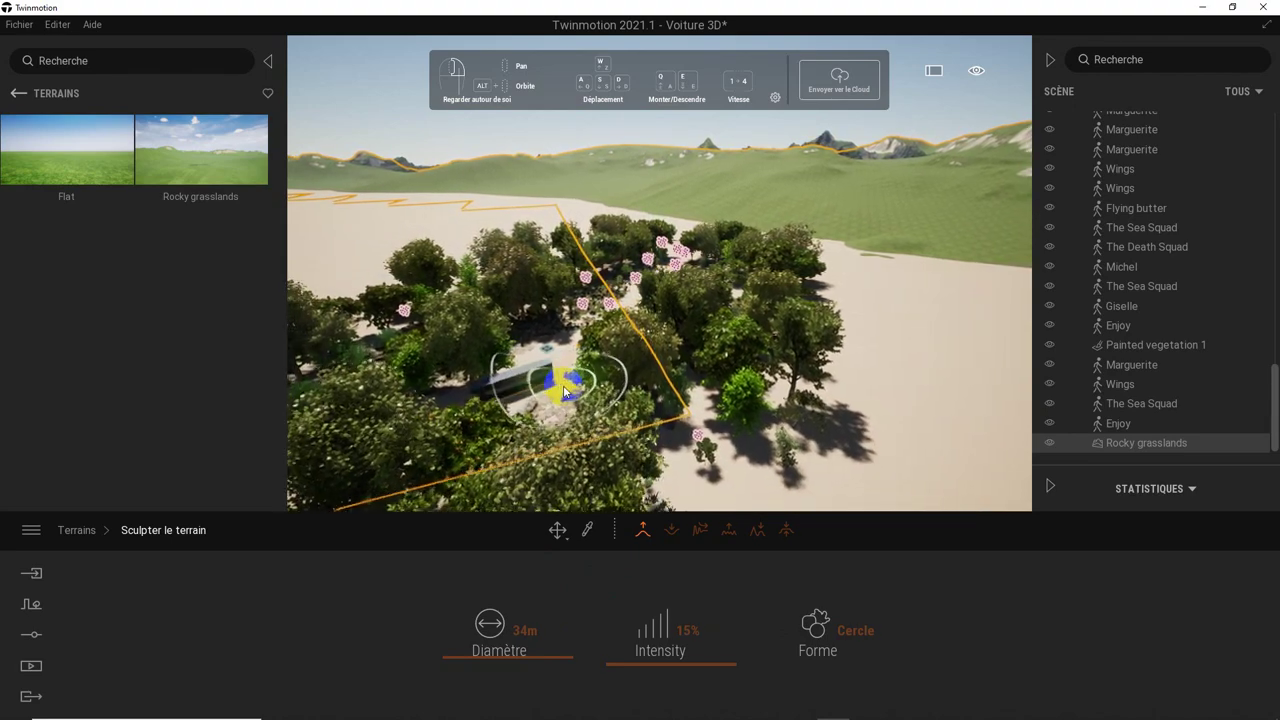
pyautogui.press('q')
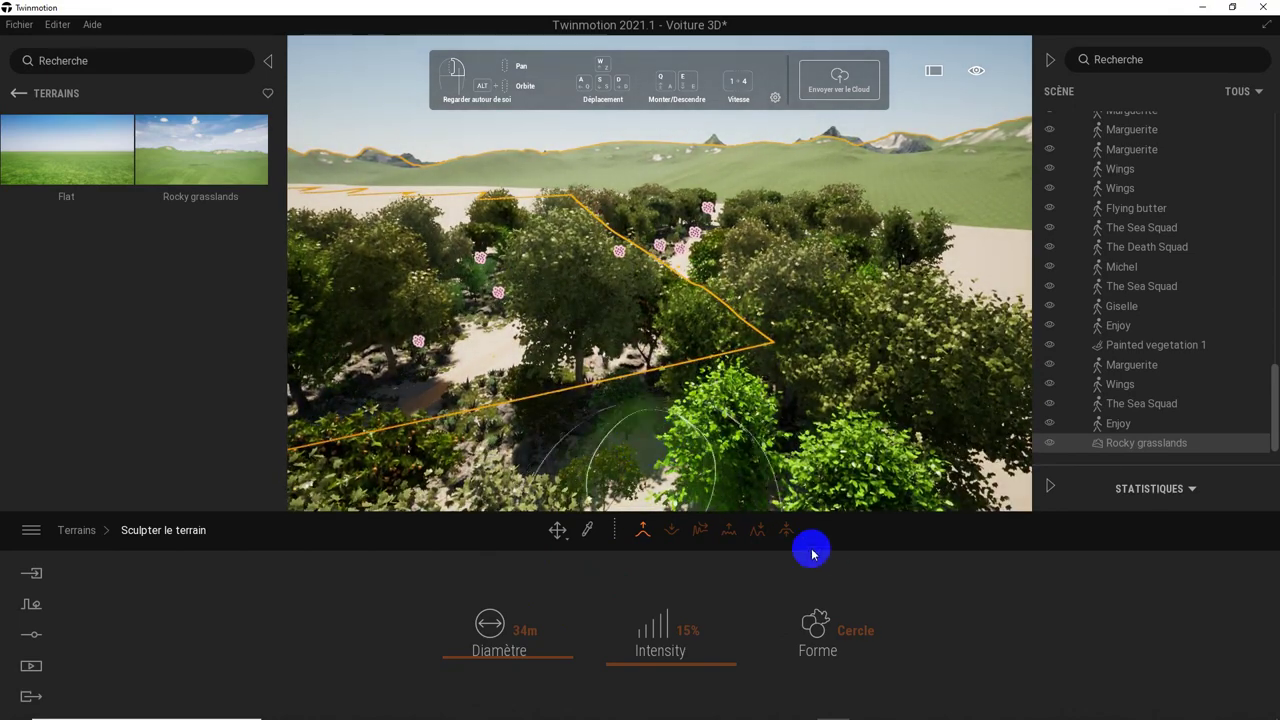
pyautogui.moveTo(697, 660); pyautogui.dragTo(702, 647)
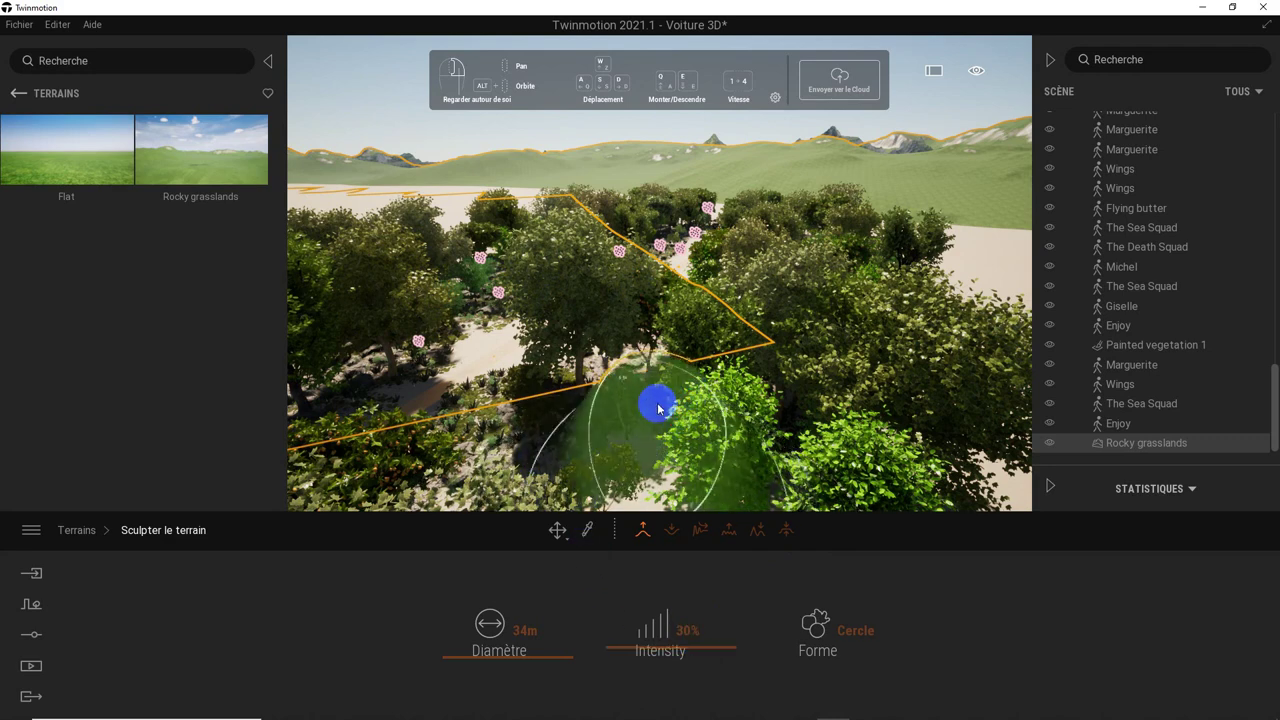
pyautogui.moveTo(657, 403); pyautogui.dragTo(722, 370)
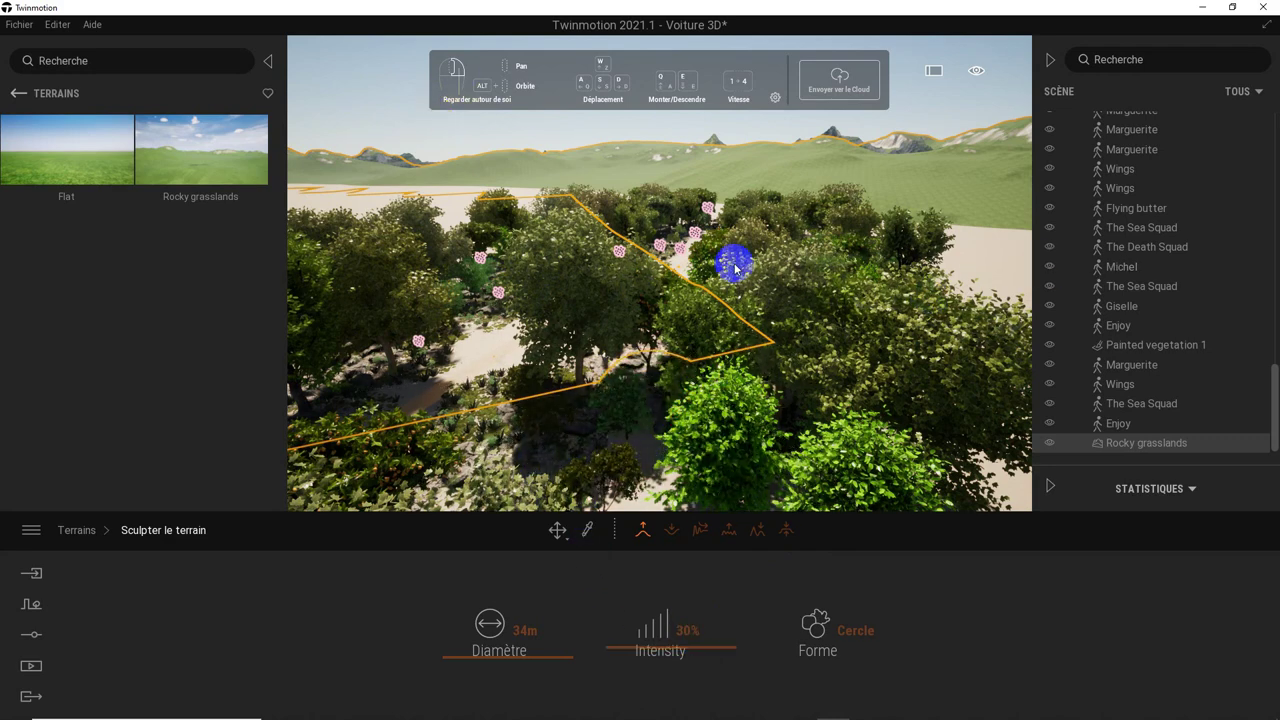
# - Replace the terrain with the Flat terrain from the library
pyautogui.moveTo(77, 160); pyautogui.dragTo(354, 323)
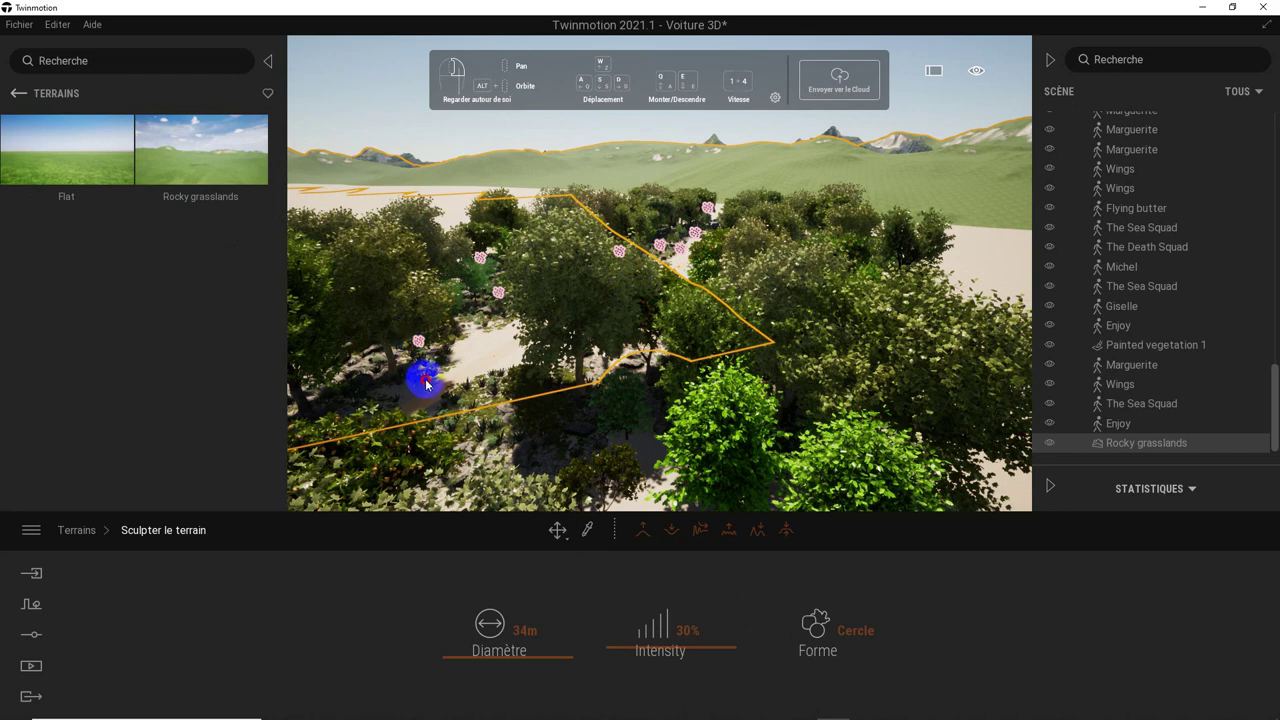
pyautogui.moveTo(425, 383); pyautogui.dragTo(432, 390)
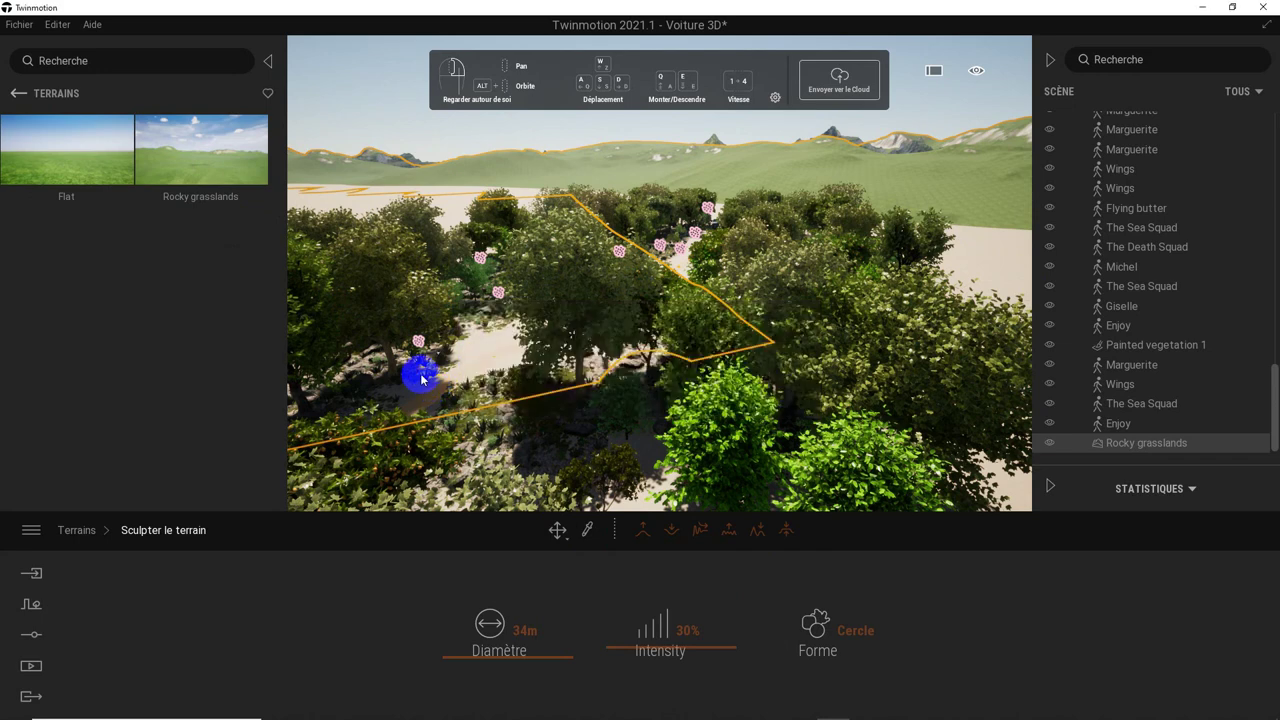
pyautogui.hotkey('ctrl', 'z')
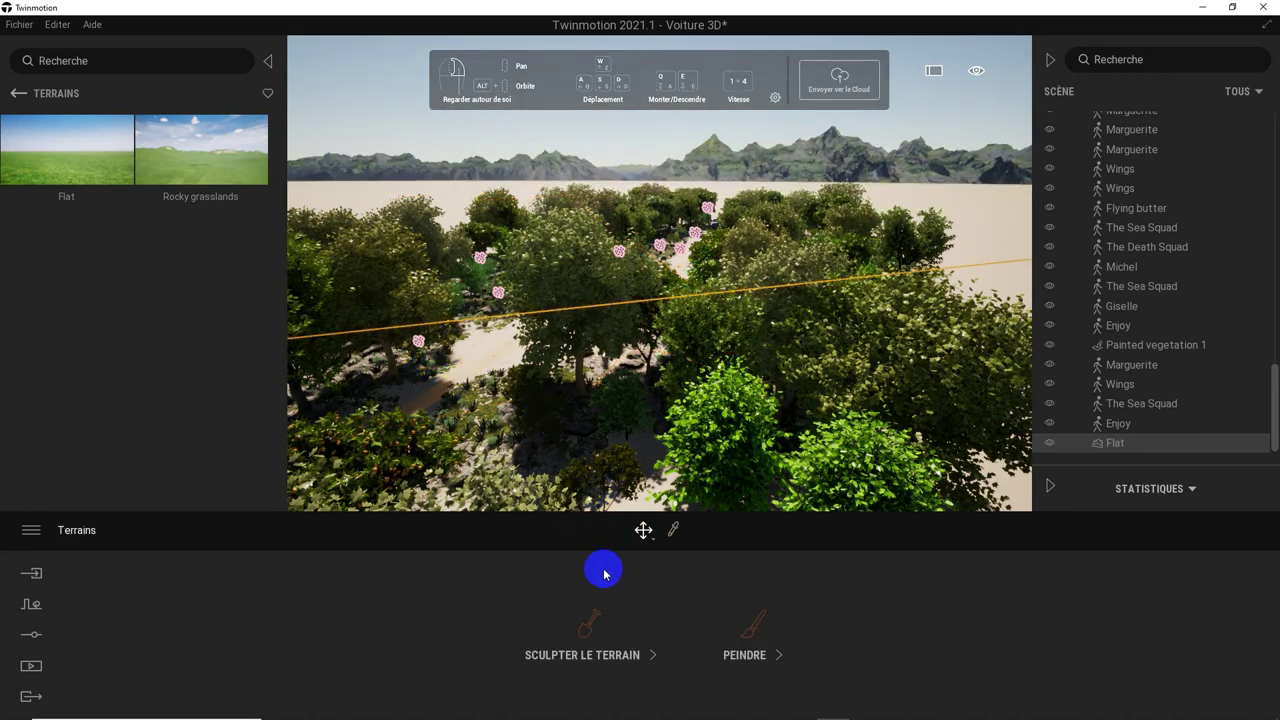
# - With the 10m, 15% Raise sculpt brush, raise grass beside the rocks and at the path's far end
pyautogui.click(590, 620)
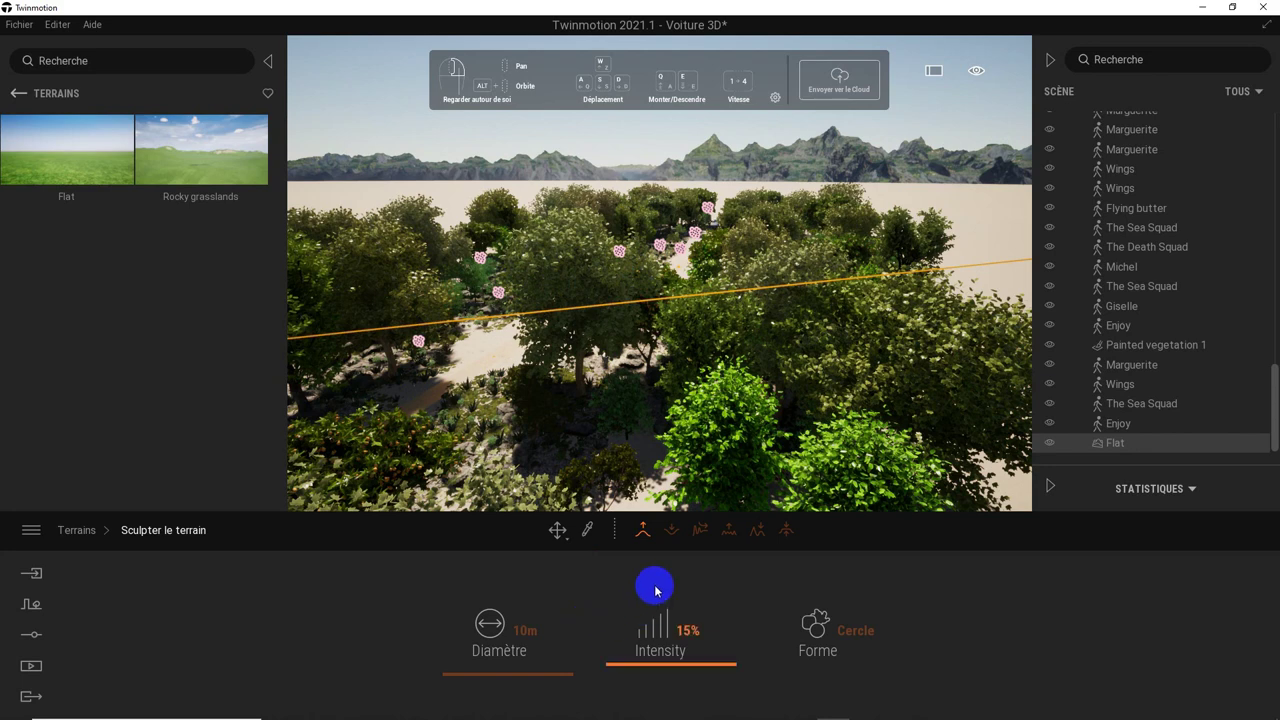
pyautogui.click(642, 530)
pyautogui.moveTo(391, 389)
pyautogui.mouseDown()
pyautogui.moveTo(450, 380)
pyautogui.moveTo(450, 515)
pyautogui.moveTo(700, 457)
pyautogui.moveTo(674, 463)
pyautogui.moveTo(660, 346)
pyautogui.moveTo(522, 325)
pyautogui.mouseUp()
pyautogui.scroll(5, 497, 338)
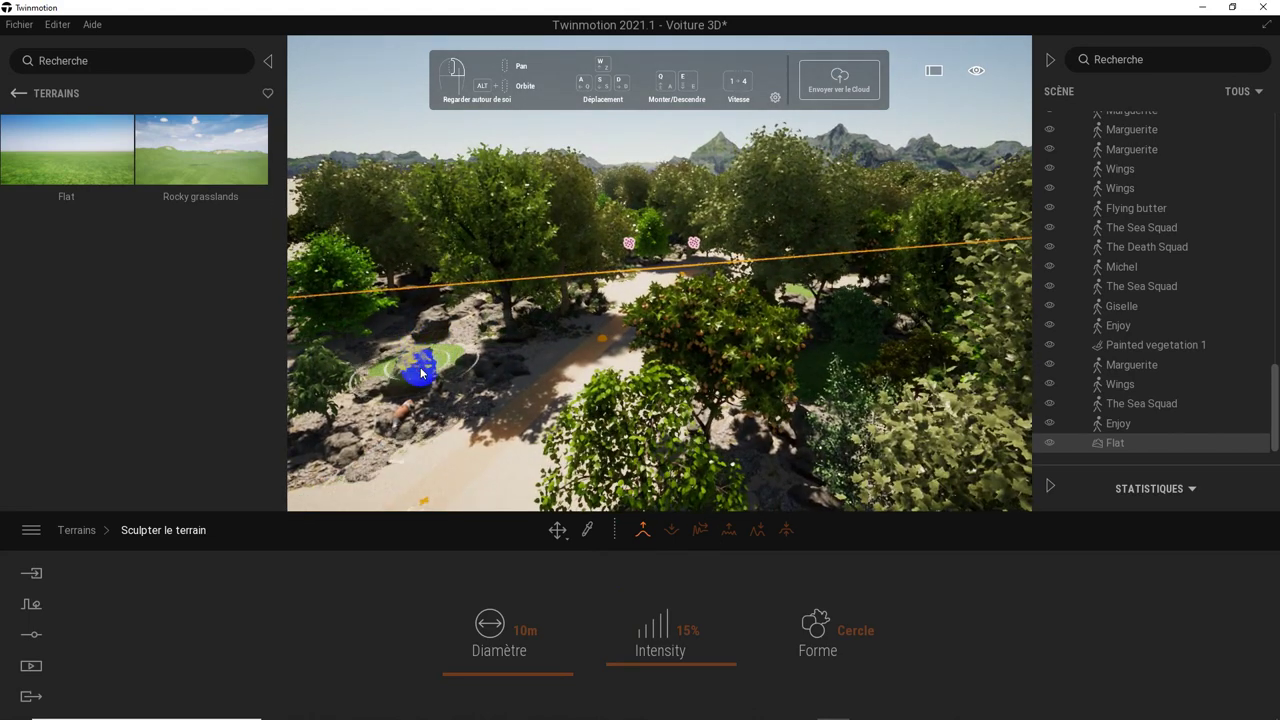
pyautogui.moveTo(483, 371)
pyautogui.mouseDown()
pyautogui.moveTo(400, 432)
pyautogui.moveTo(334, 443)
pyautogui.mouseUp()
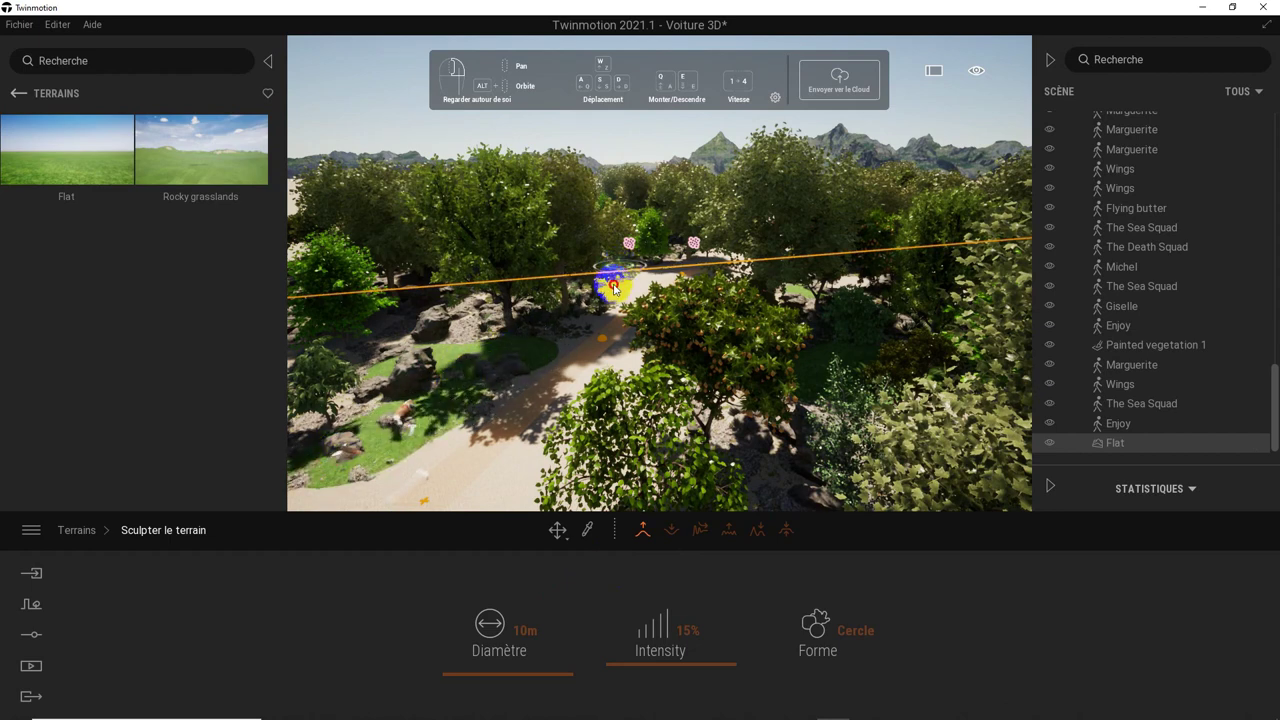
pyautogui.moveTo(614, 287); pyautogui.dragTo(746, 297)
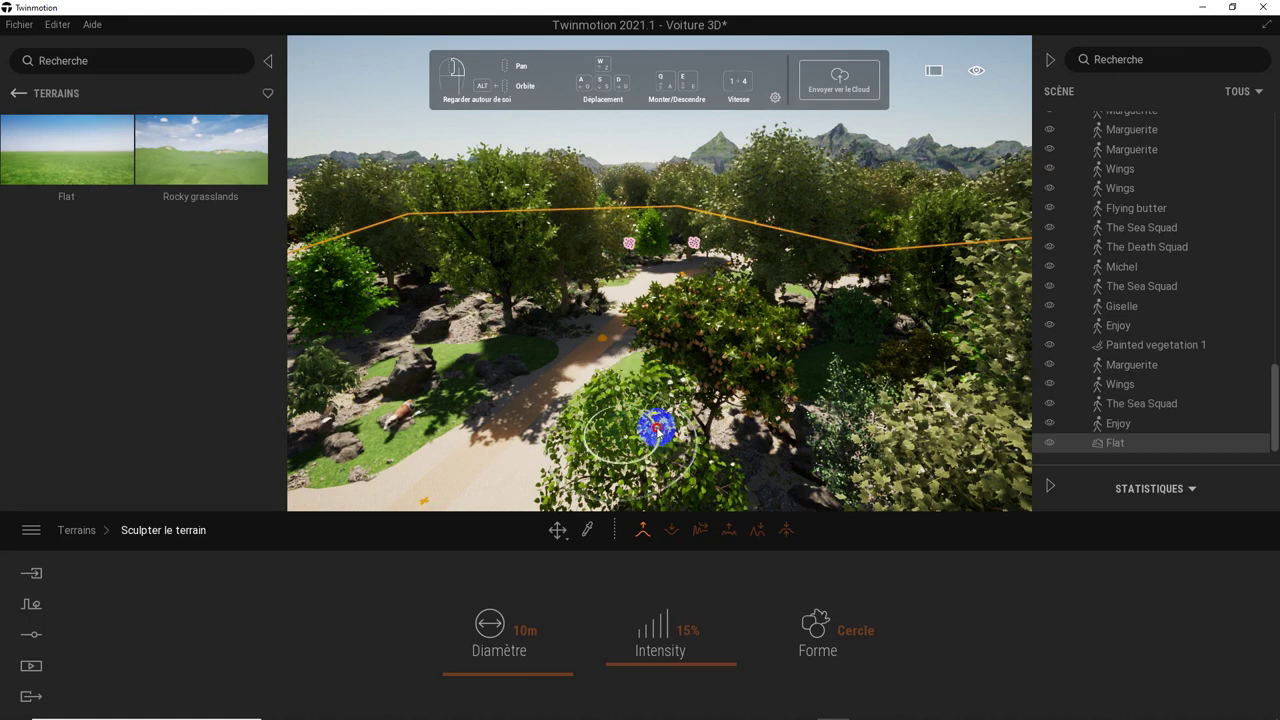
# - Build a grass mound around the rock and extend it across the sandy path
pyautogui.scroll(3, 603, 457)
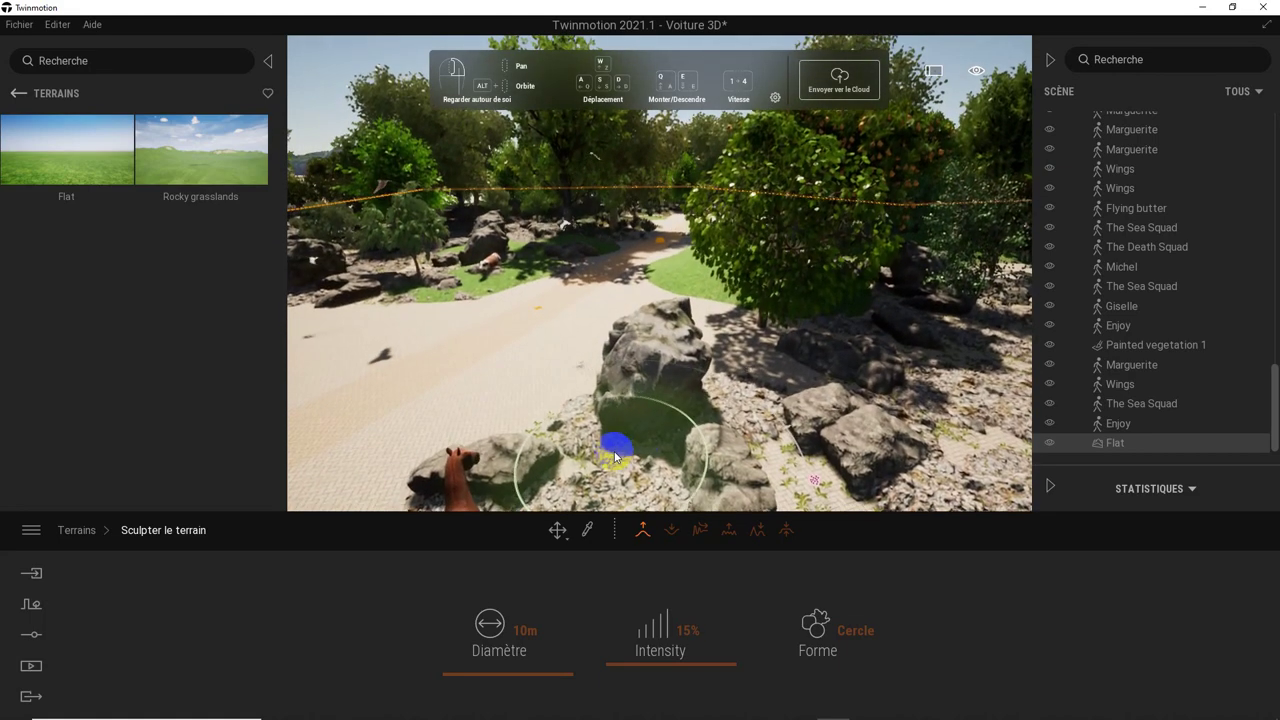
pyautogui.moveTo(614, 434); pyautogui.dragTo(642, 368)
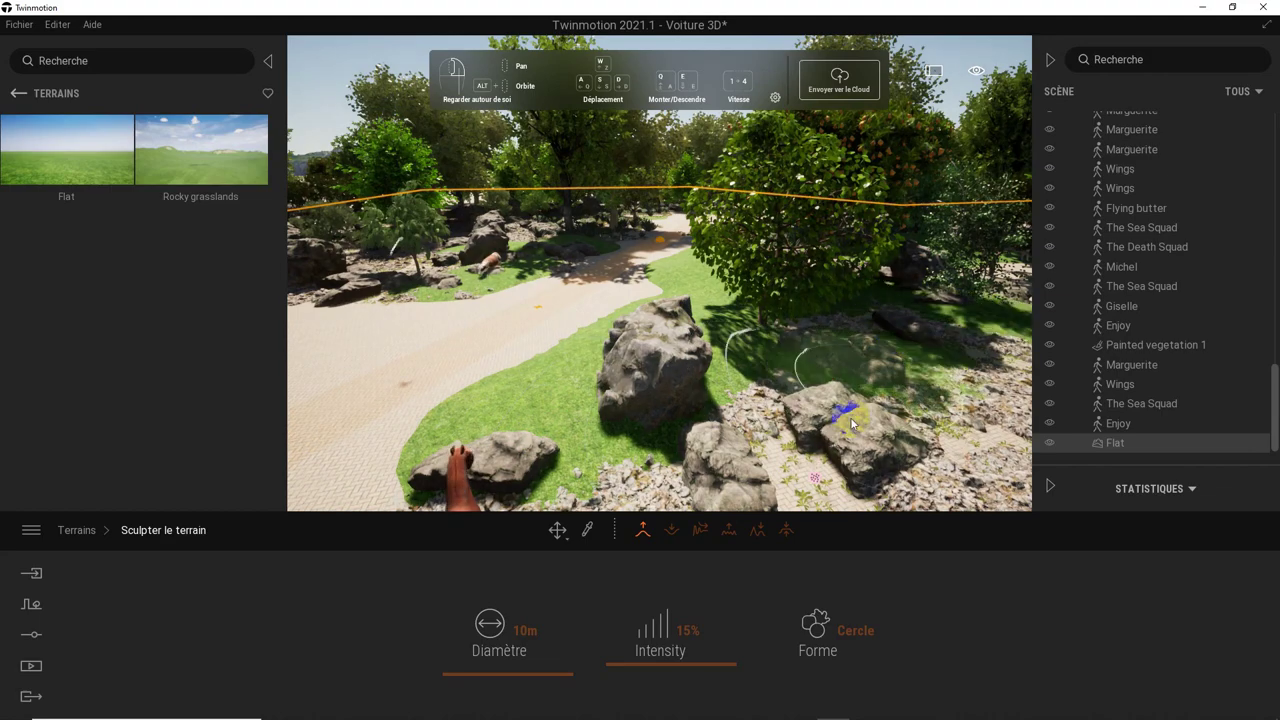
pyautogui.scroll(3, 623, 414)
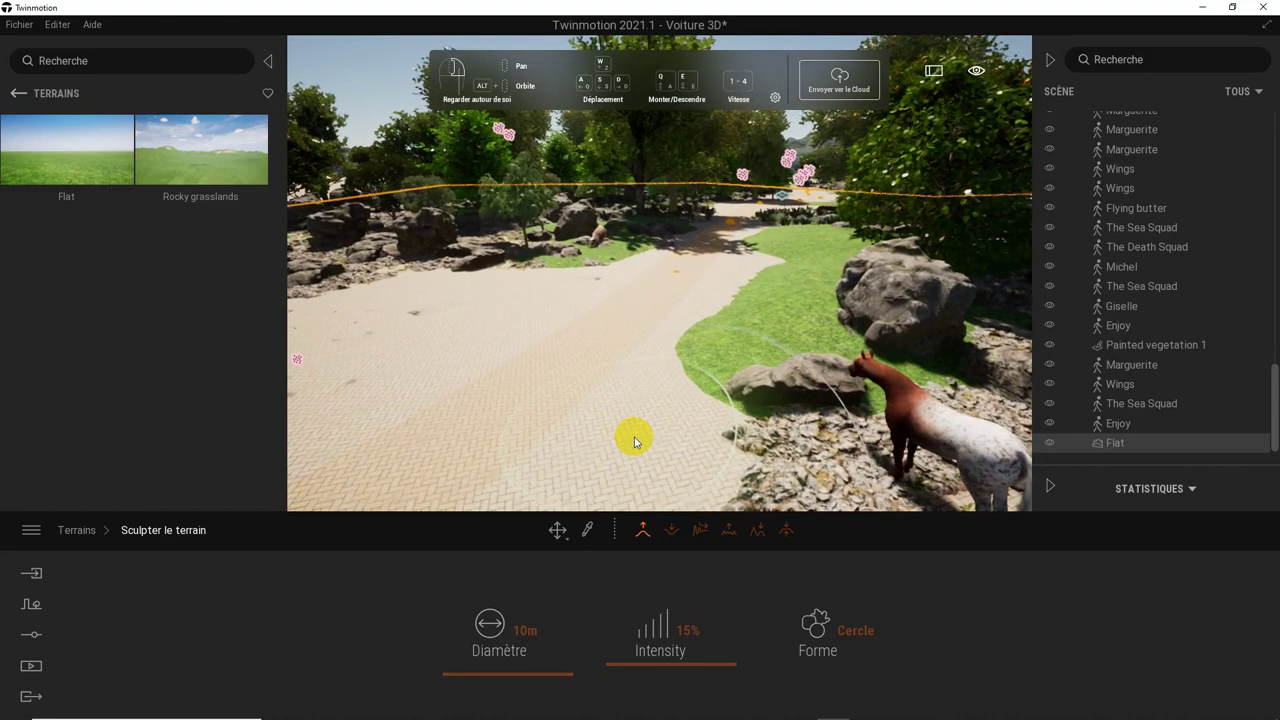
pyautogui.scroll(3, 563, 341)
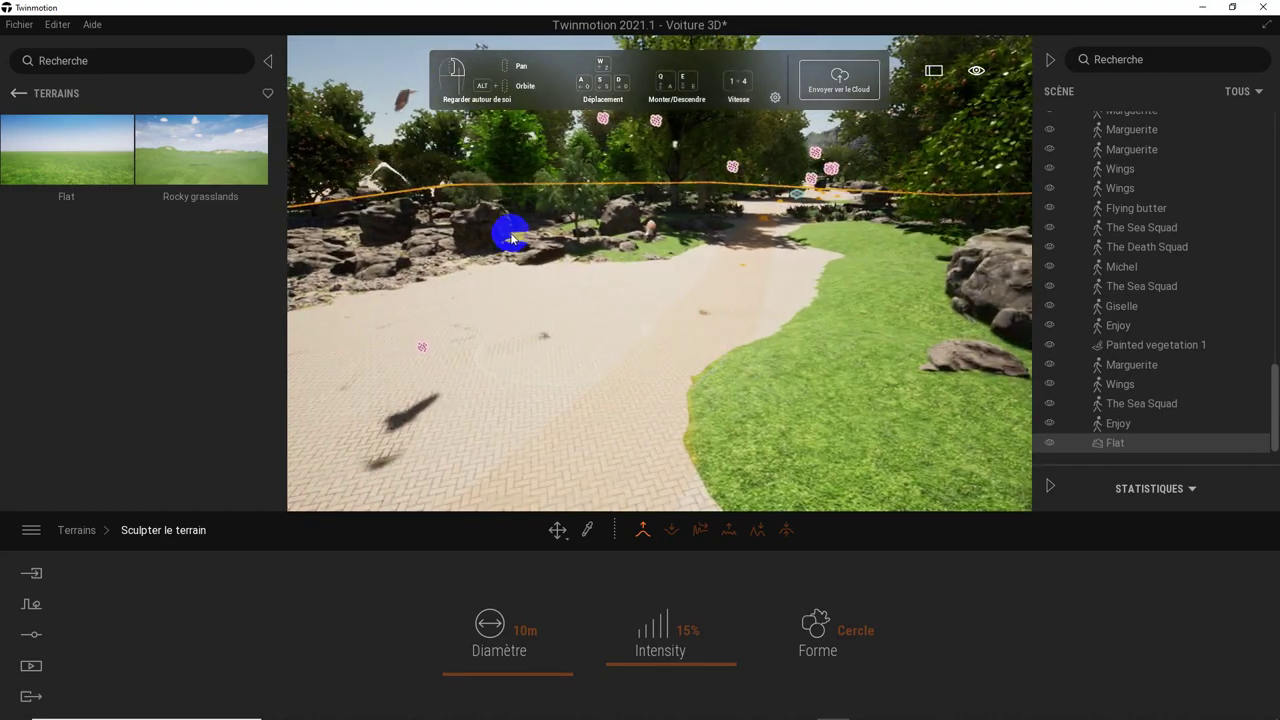
pyautogui.moveTo(586, 274); pyautogui.dragTo(520, 357)
pyautogui.scroll(3, 448, 372)
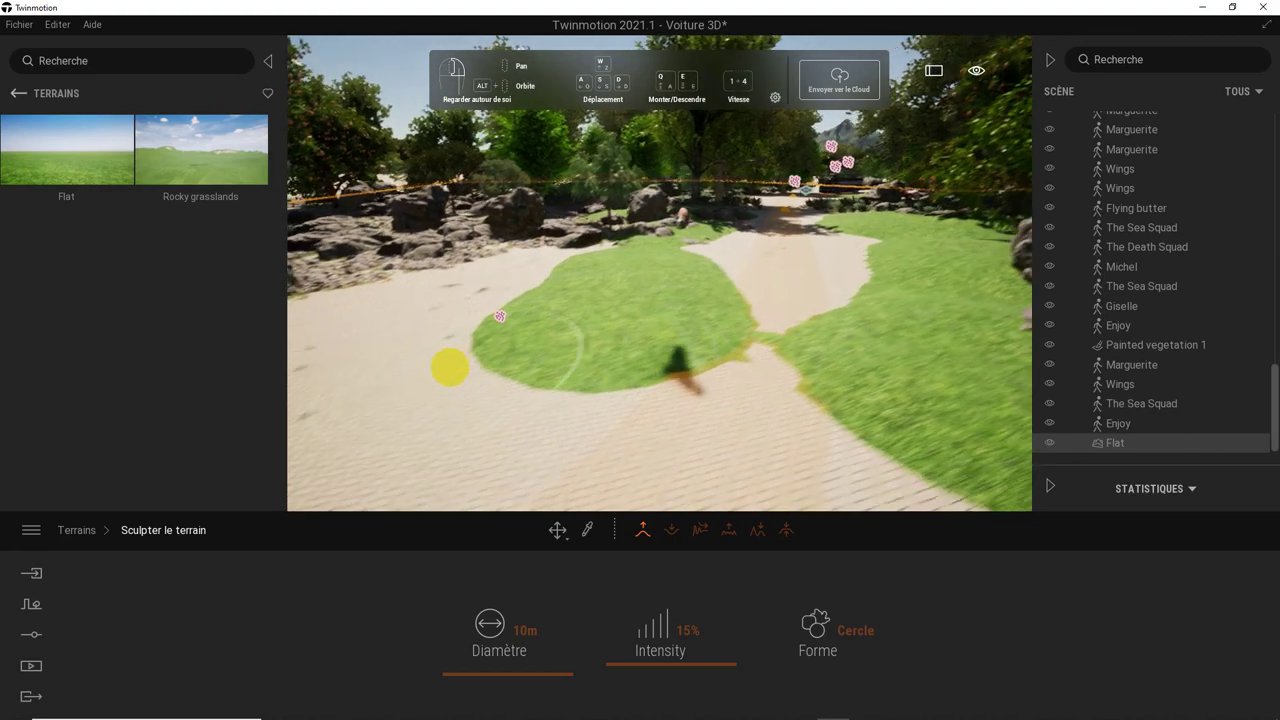
pyautogui.moveTo(417, 334)
pyautogui.mouseDown()
pyautogui.moveTo(537, 237)
pyautogui.moveTo(531, 255)
pyautogui.mouseUp()
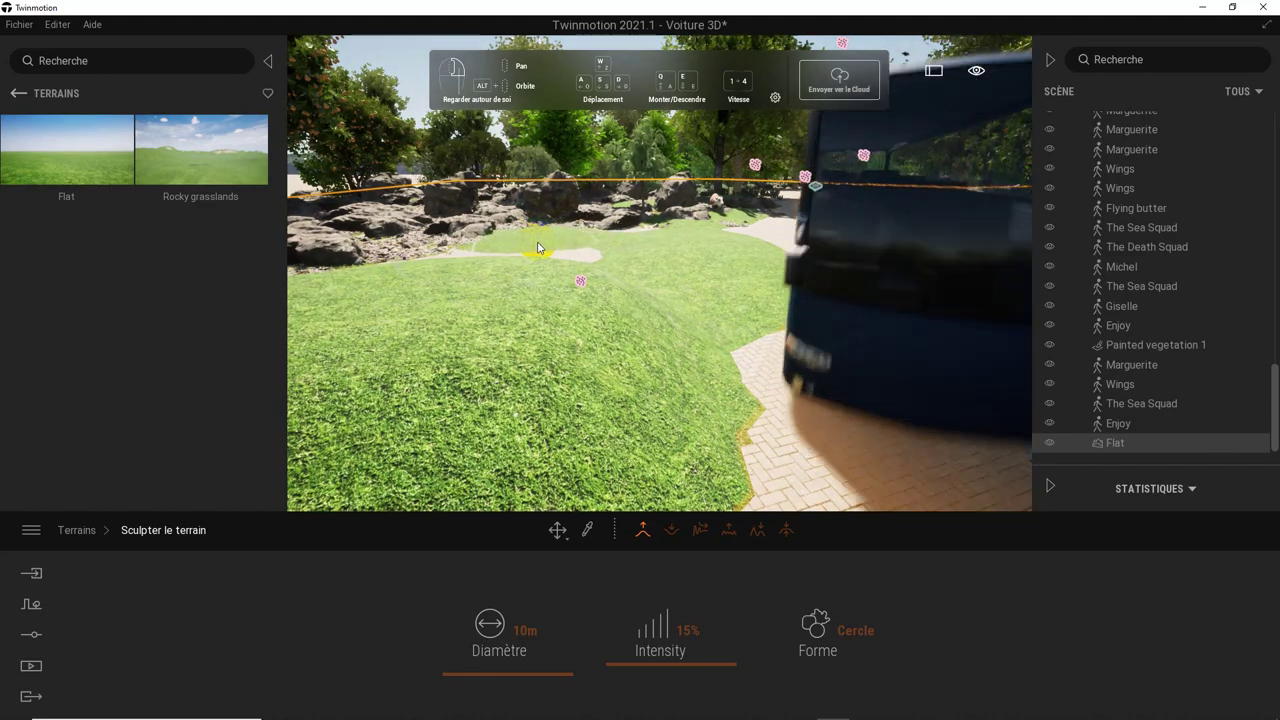
pyautogui.scroll(-5, 531, 255)
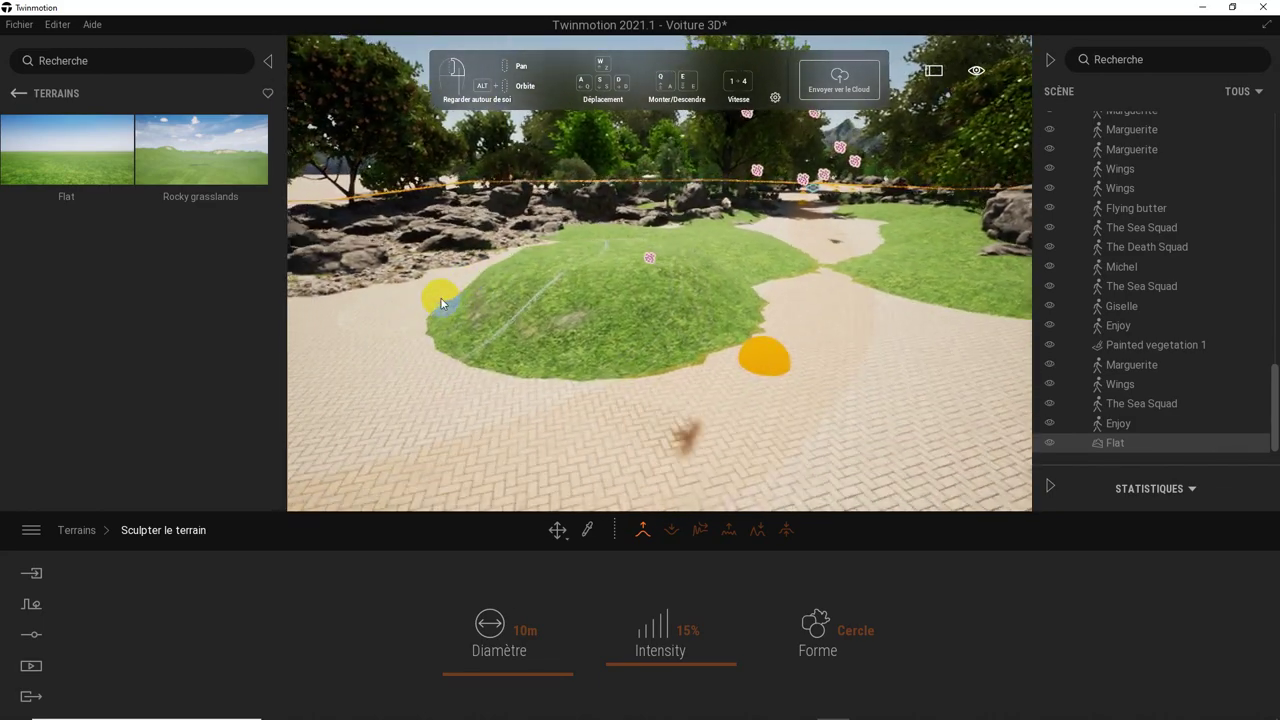
pyautogui.moveTo(440, 297); pyautogui.dragTo(625, 256)
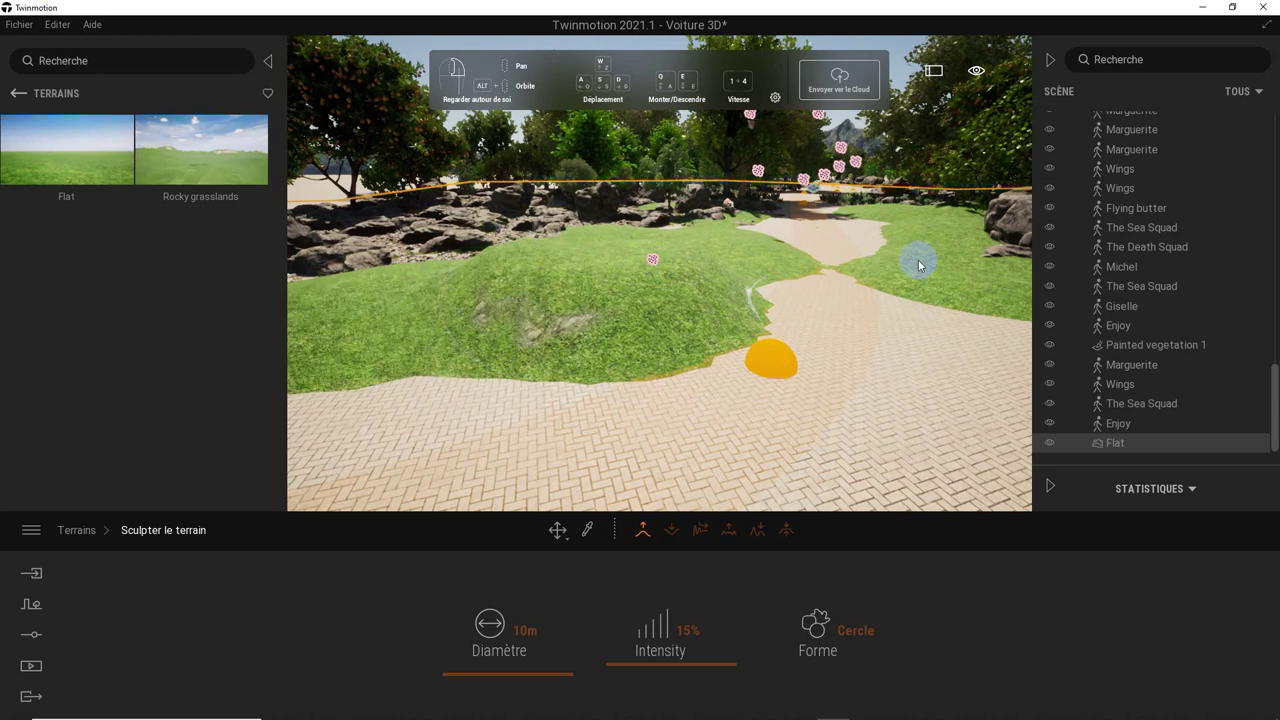
# - Lower, re-raise and then smooth the grass mound over the path
pyautogui.click(671, 574)
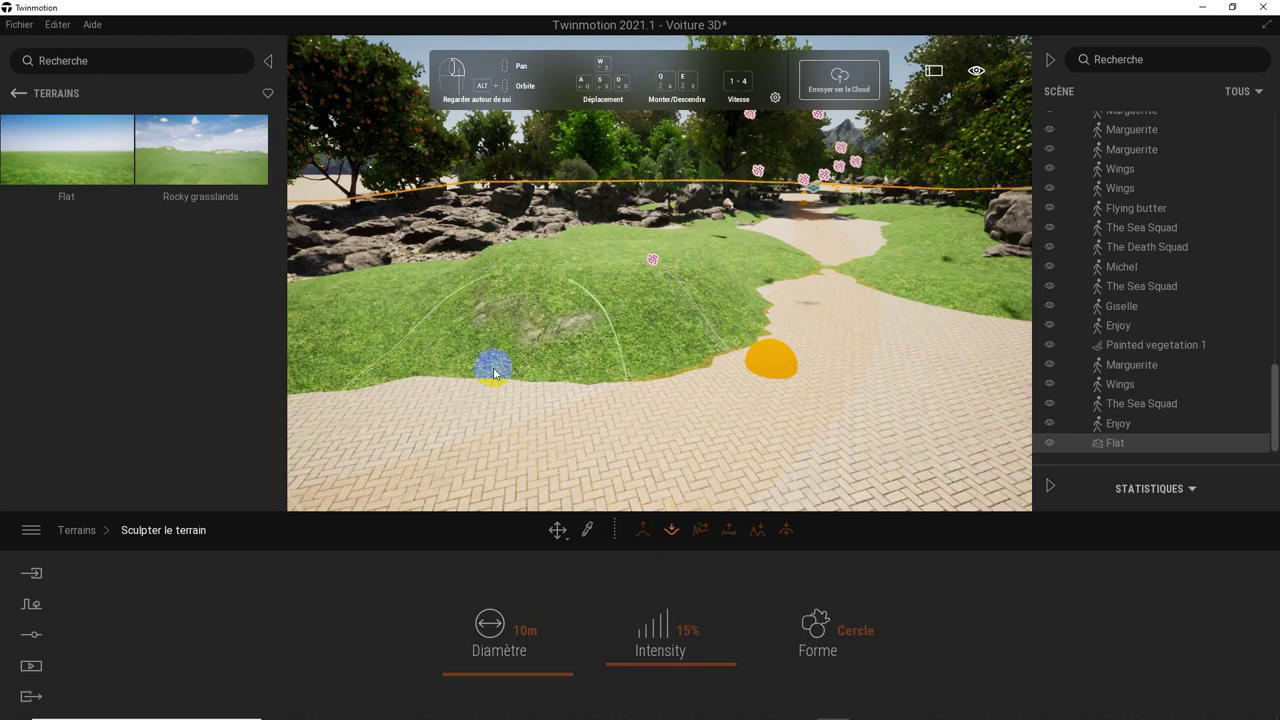
pyautogui.moveTo(551, 277); pyautogui.dragTo(538, 279)
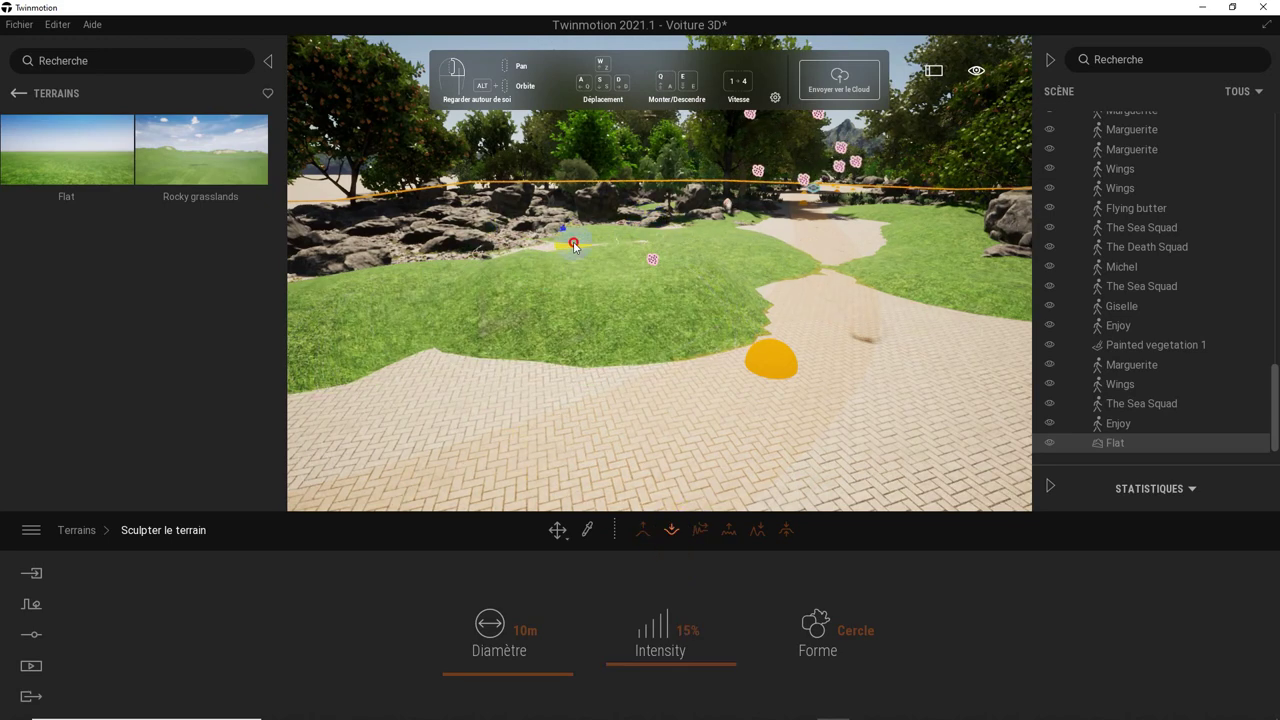
pyautogui.click(643, 530)
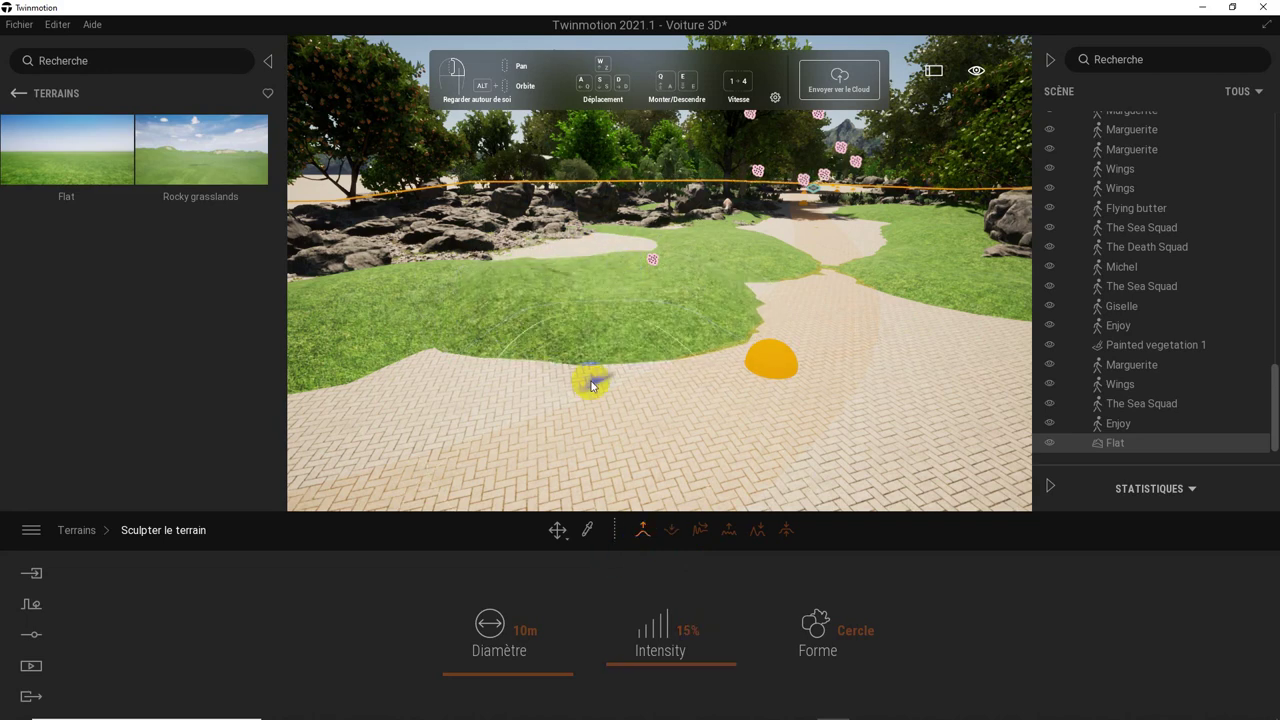
pyautogui.moveTo(563, 270); pyautogui.dragTo(514, 257)
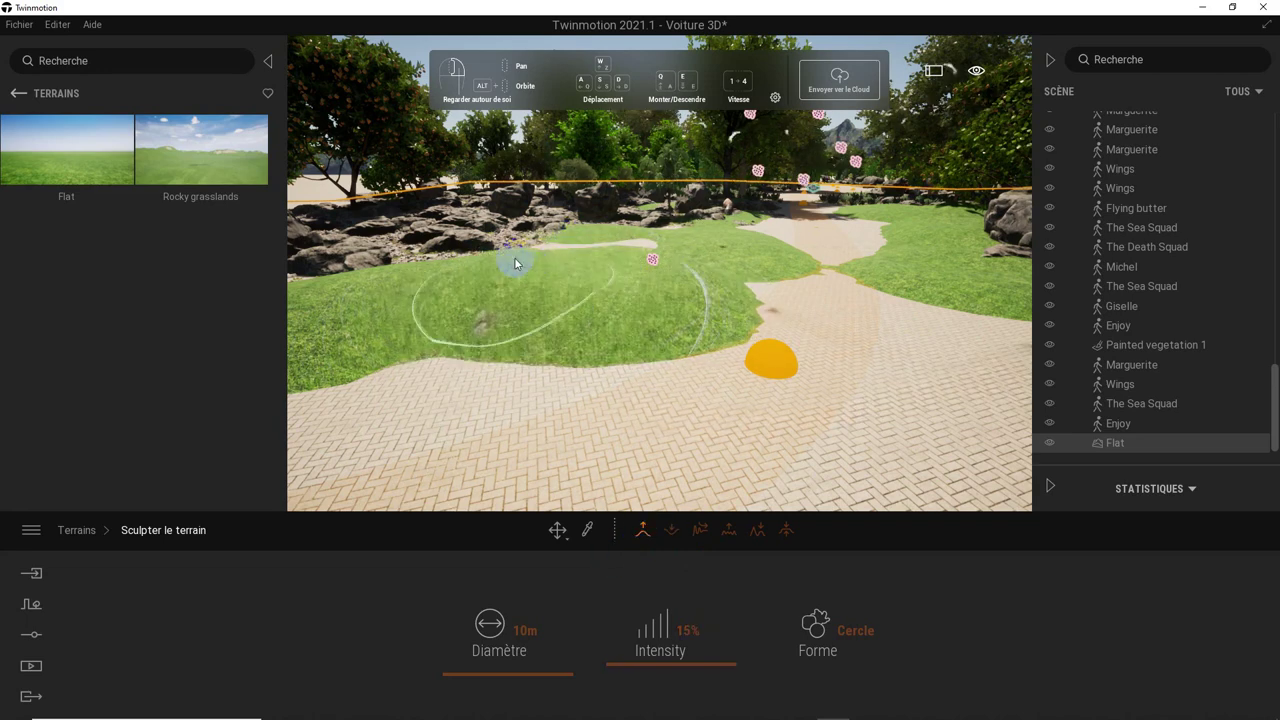
pyautogui.click(697, 533)
pyautogui.moveTo(617, 388)
pyautogui.mouseDown()
pyautogui.moveTo(457, 390)
pyautogui.moveTo(563, 297)
pyautogui.mouseUp()
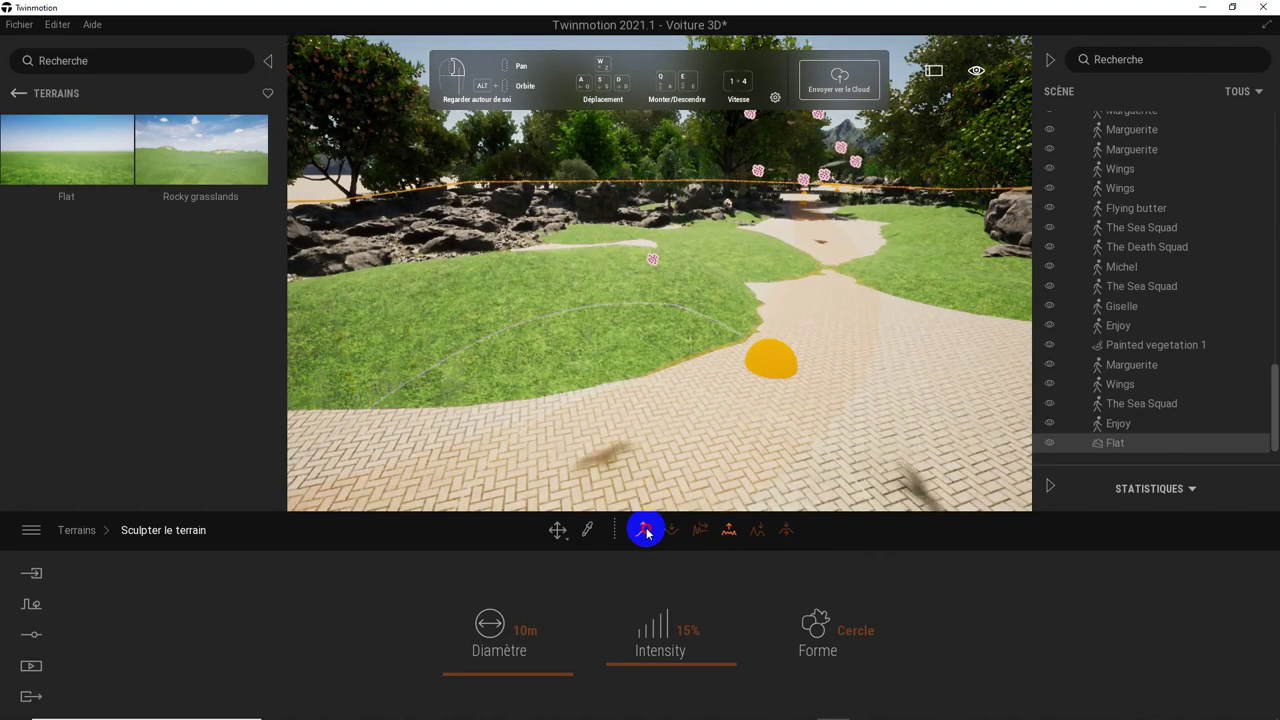
# - Raise a large grass mound across the path, then flatten most of it back down
pyautogui.click(643, 530)
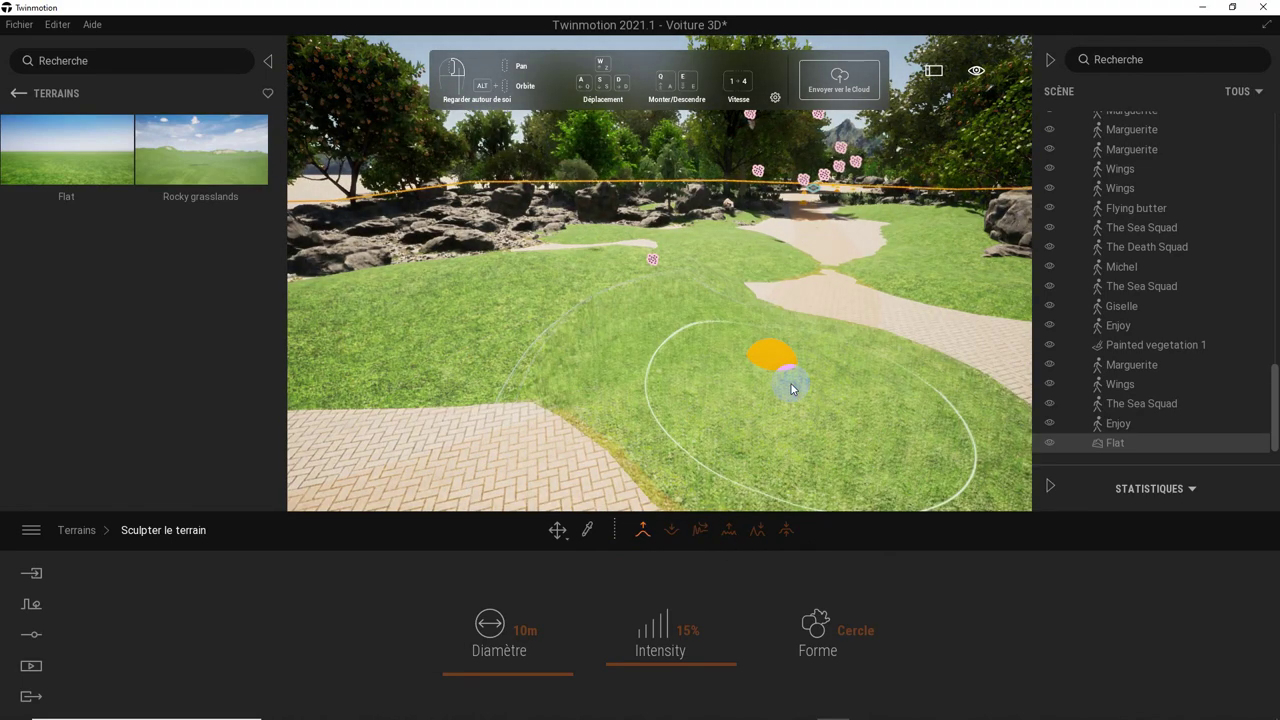
pyautogui.moveTo(791, 389); pyautogui.dragTo(727, 403)
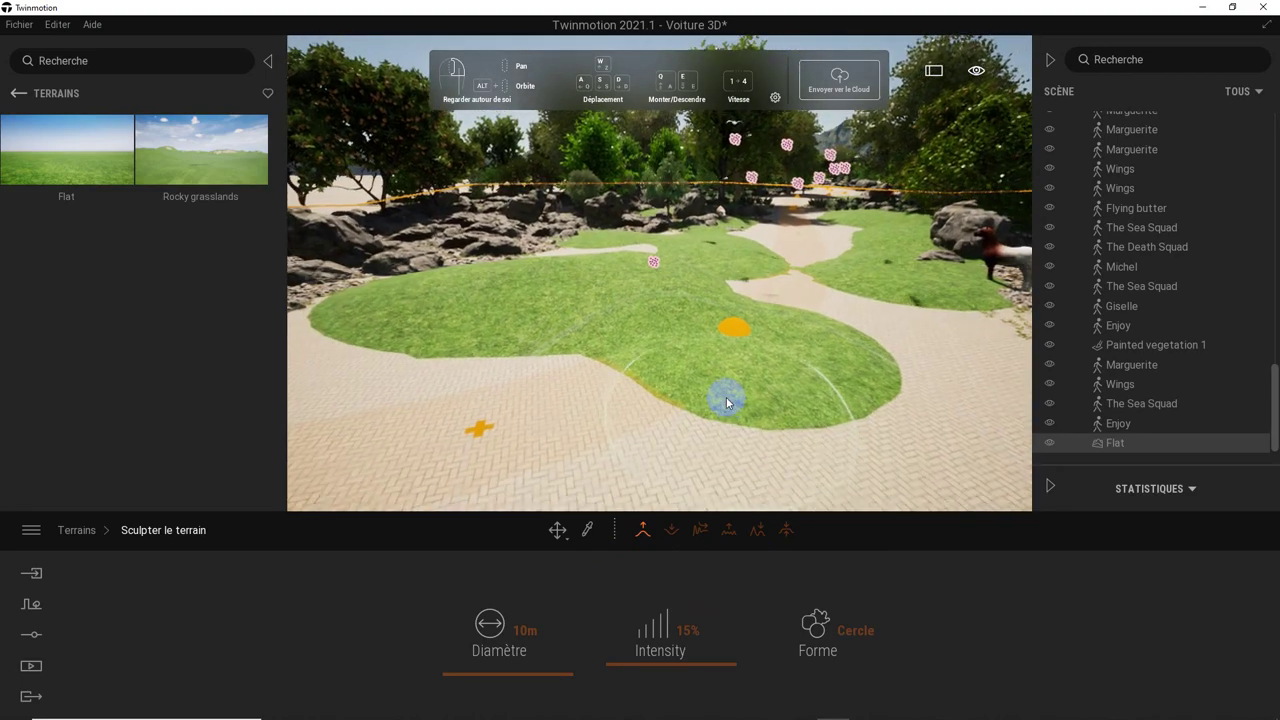
pyautogui.scroll(-3, 727, 403)
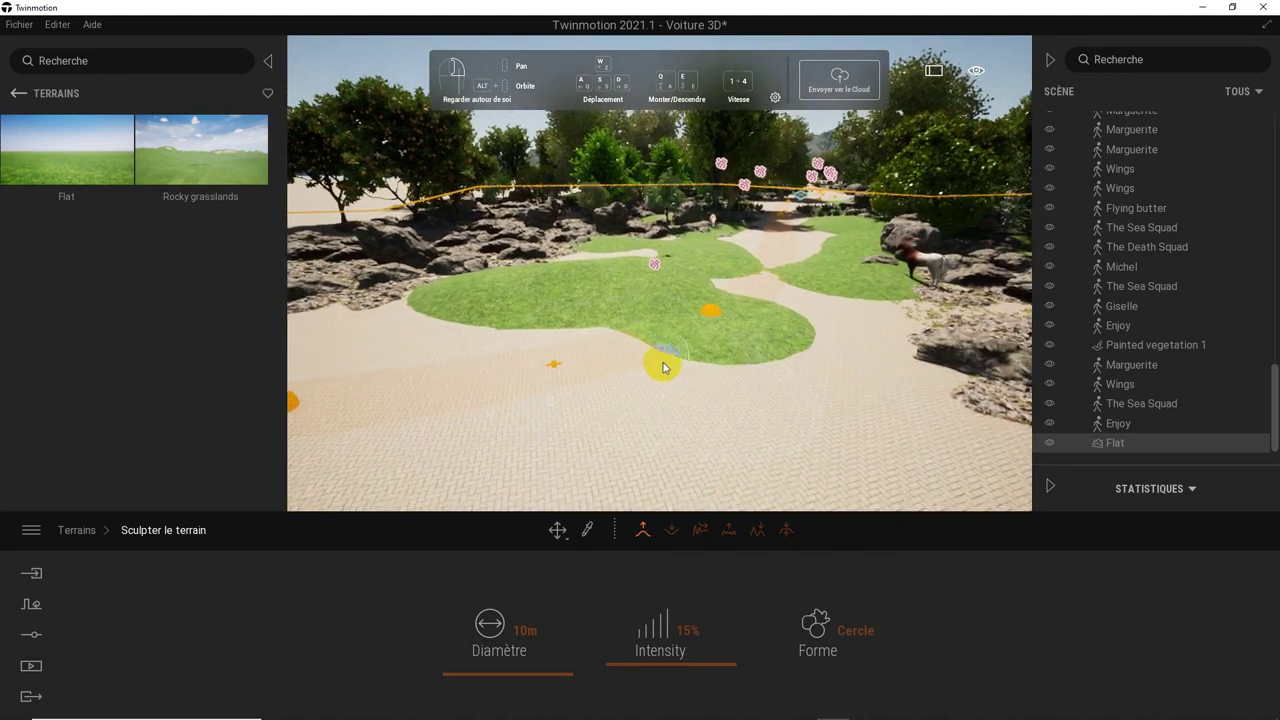
pyautogui.moveTo(662, 367)
pyautogui.mouseDown()
pyautogui.moveTo(686, 386)
pyautogui.moveTo(829, 404)
pyautogui.mouseUp()
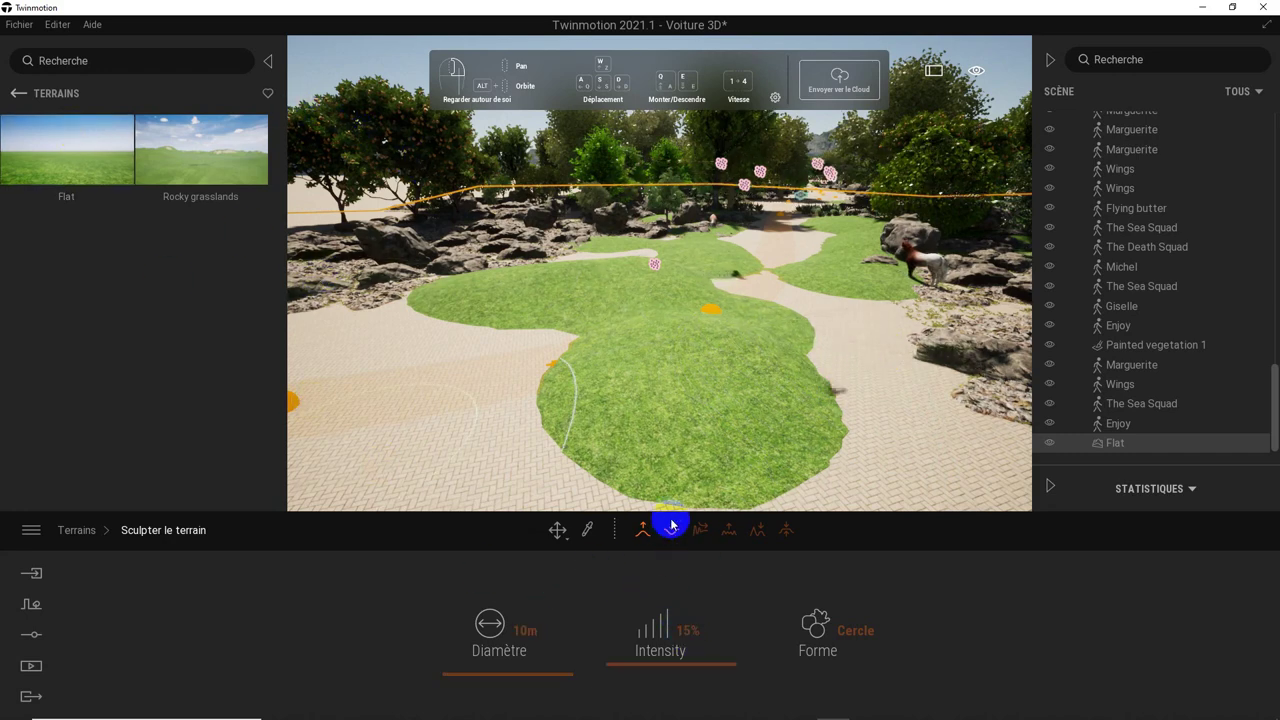
pyautogui.moveTo(651, 380); pyautogui.dragTo(614, 296)
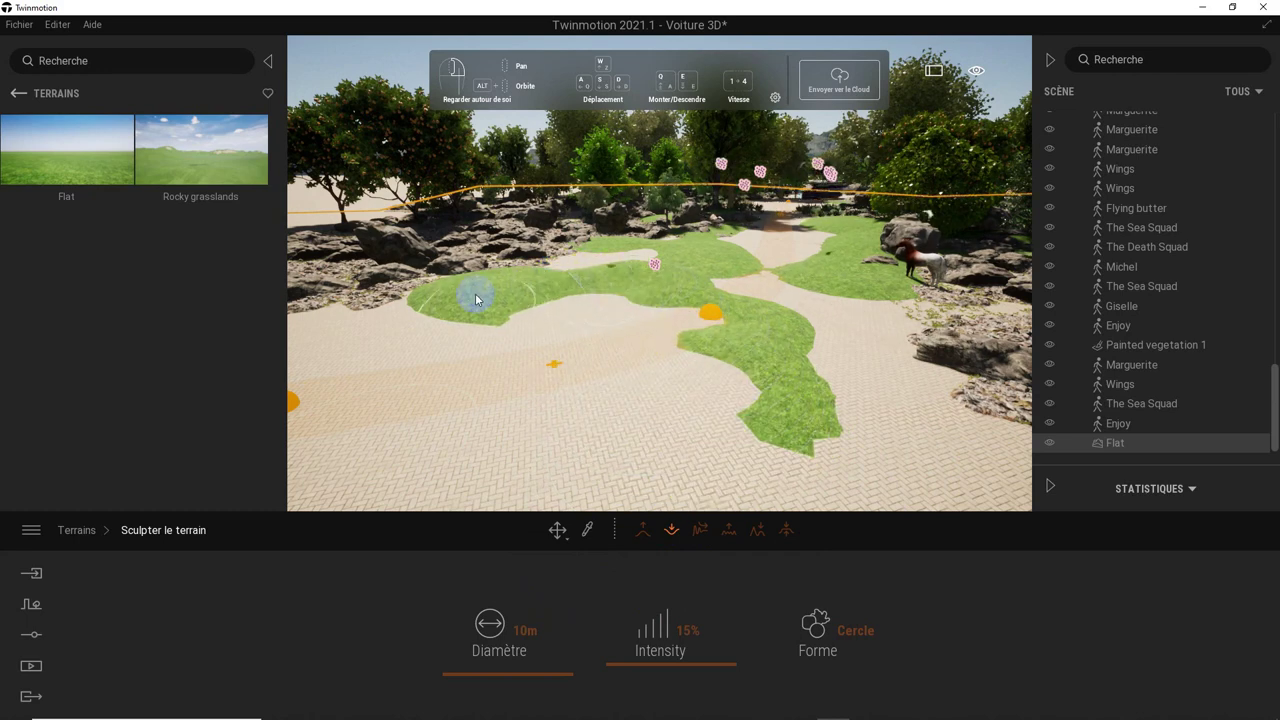
pyautogui.click(665, 505)
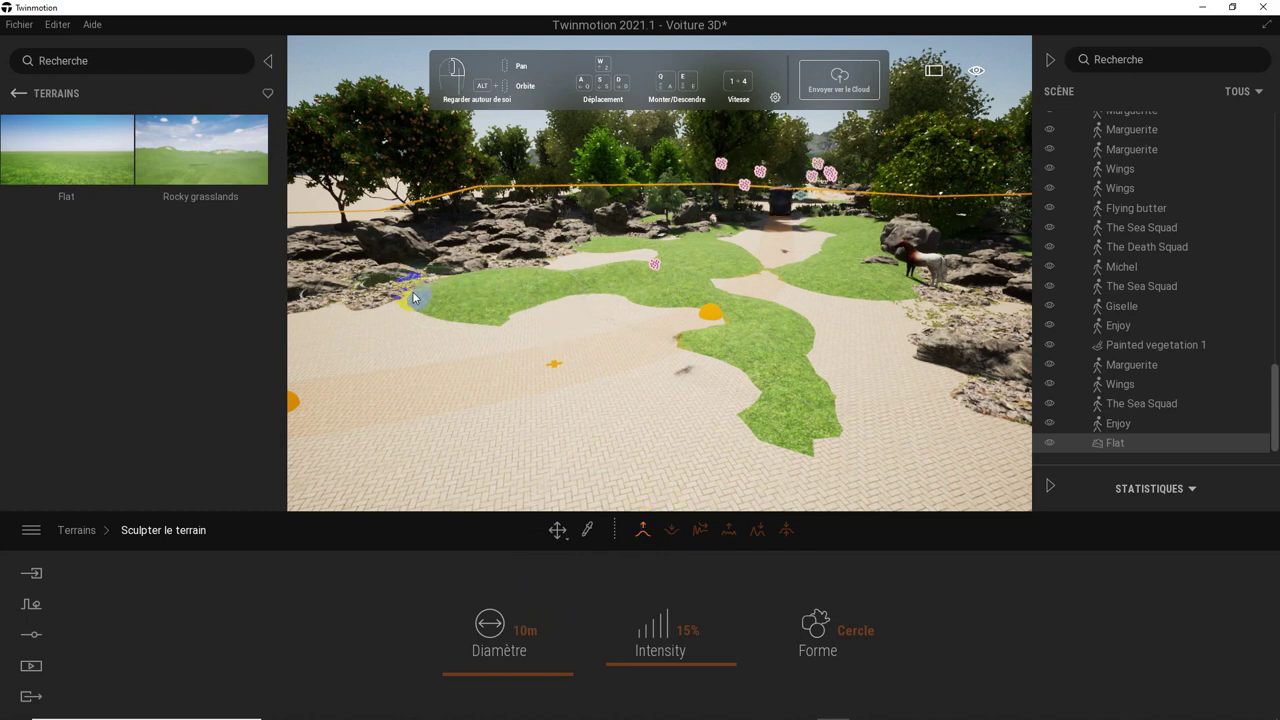
pyautogui.click(571, 314)
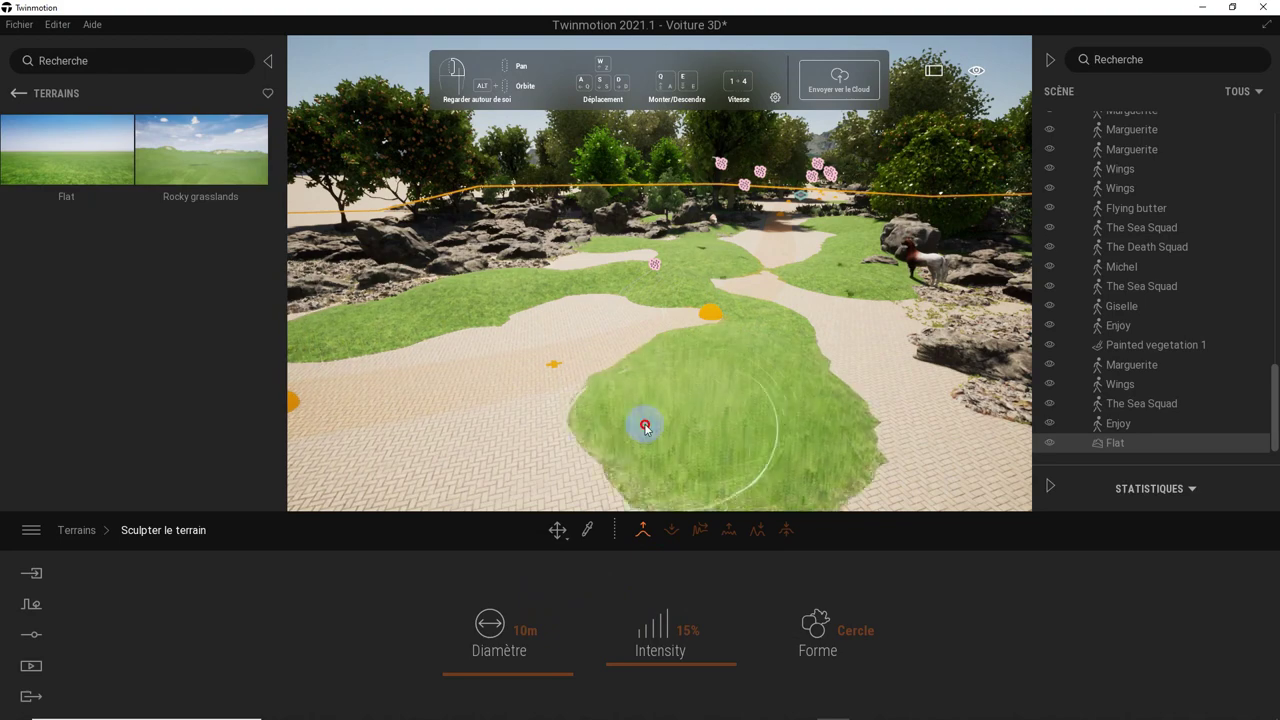
# - Raise grass over the foreground patch and the pale paved path on the right
pyautogui.moveTo(643, 423); pyautogui.dragTo(557, 459)
pyautogui.moveTo(880, 365); pyautogui.dragTo(943, 366)
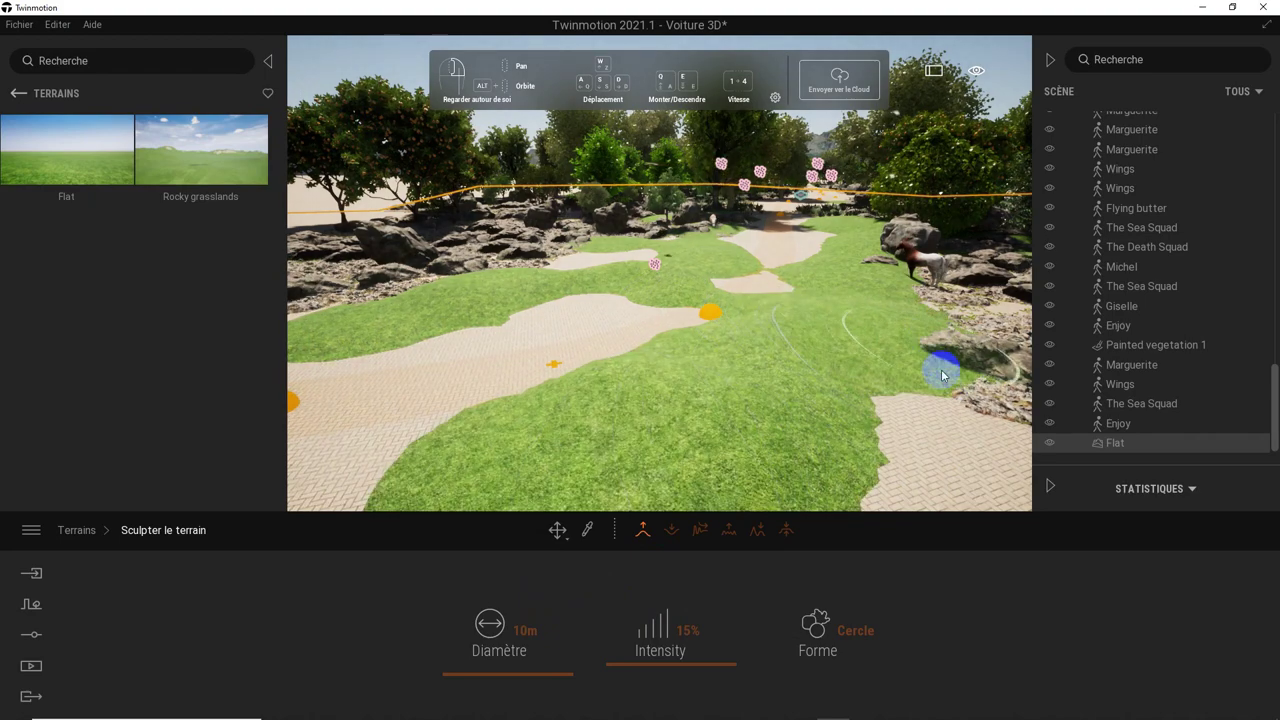
pyautogui.moveTo(940, 430)
pyautogui.keyDown('alt'); pyautogui.mouseDown()
pyautogui.moveTo(783, 403)
pyautogui.moveTo(940, 430)
pyautogui.mouseUp(); pyautogui.keyUp('alt')
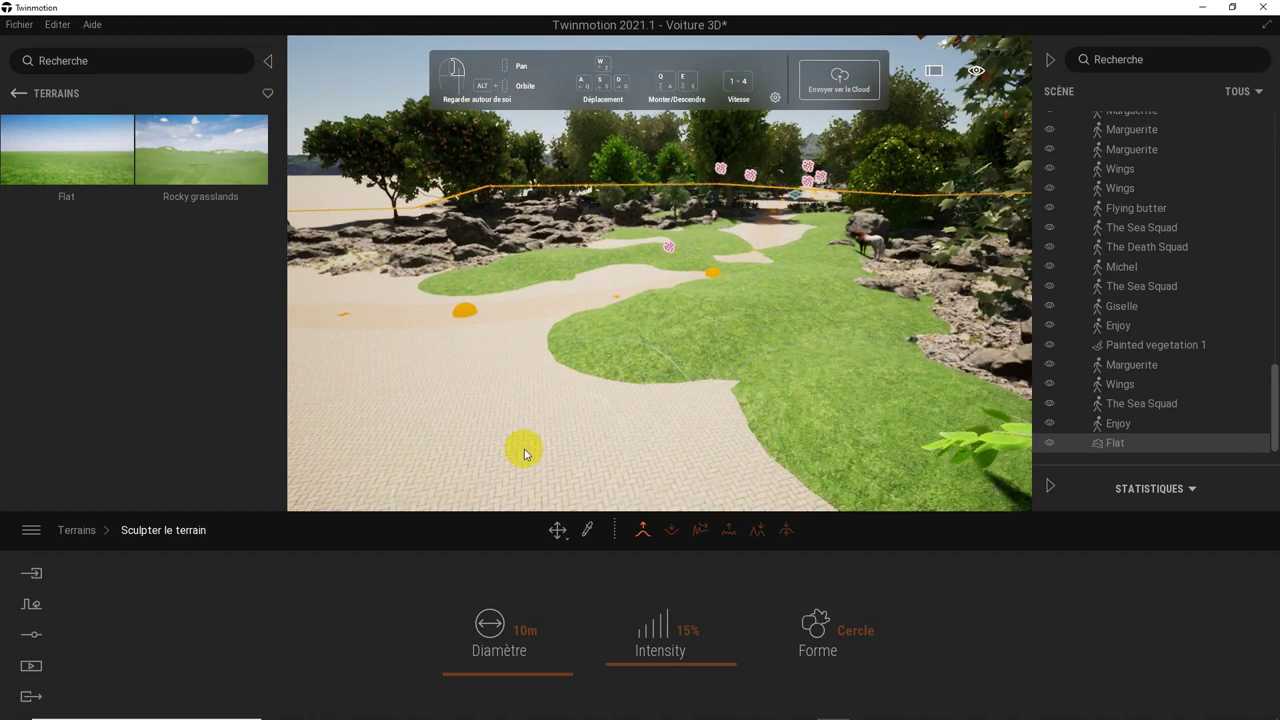
pyautogui.moveTo(583, 457)
pyautogui.mouseDown()
pyautogui.moveTo(353, 437)
pyautogui.moveTo(372, 384)
pyautogui.mouseUp()
pyautogui.moveTo(372, 384); pyautogui.dragTo(426, 360, button='right')
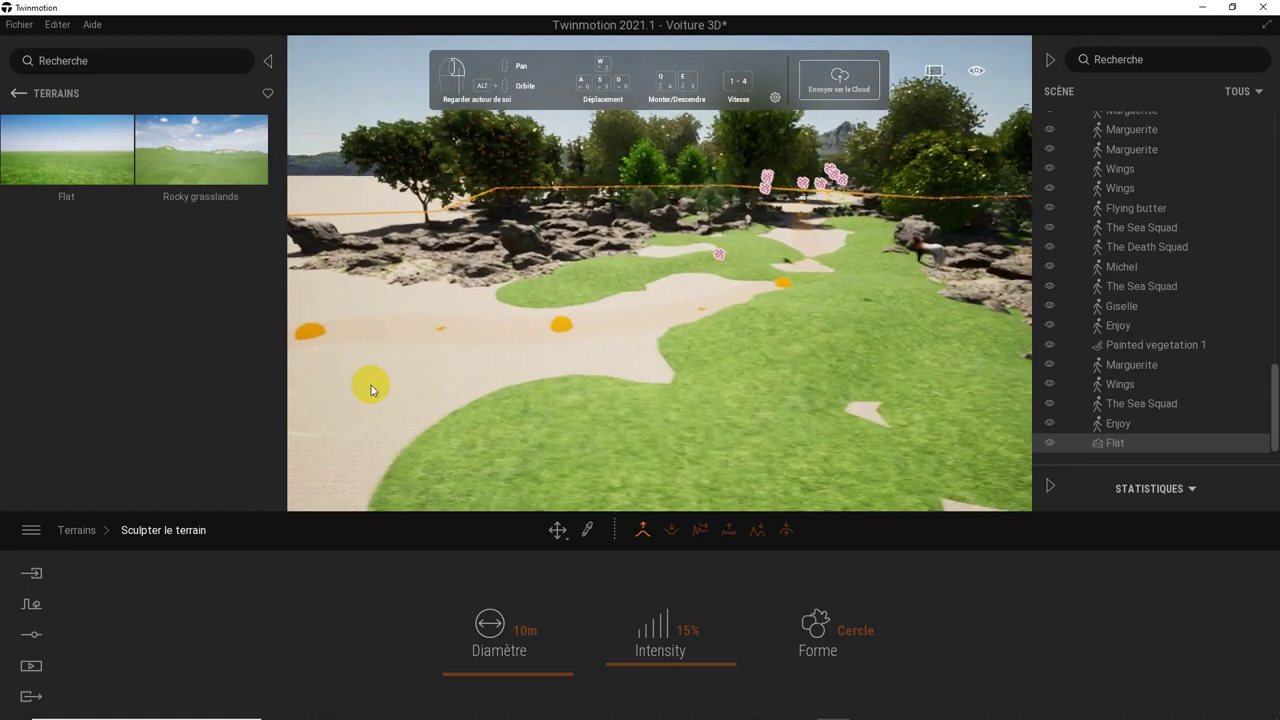
pyautogui.moveTo(426, 360); pyautogui.dragTo(440, 275)
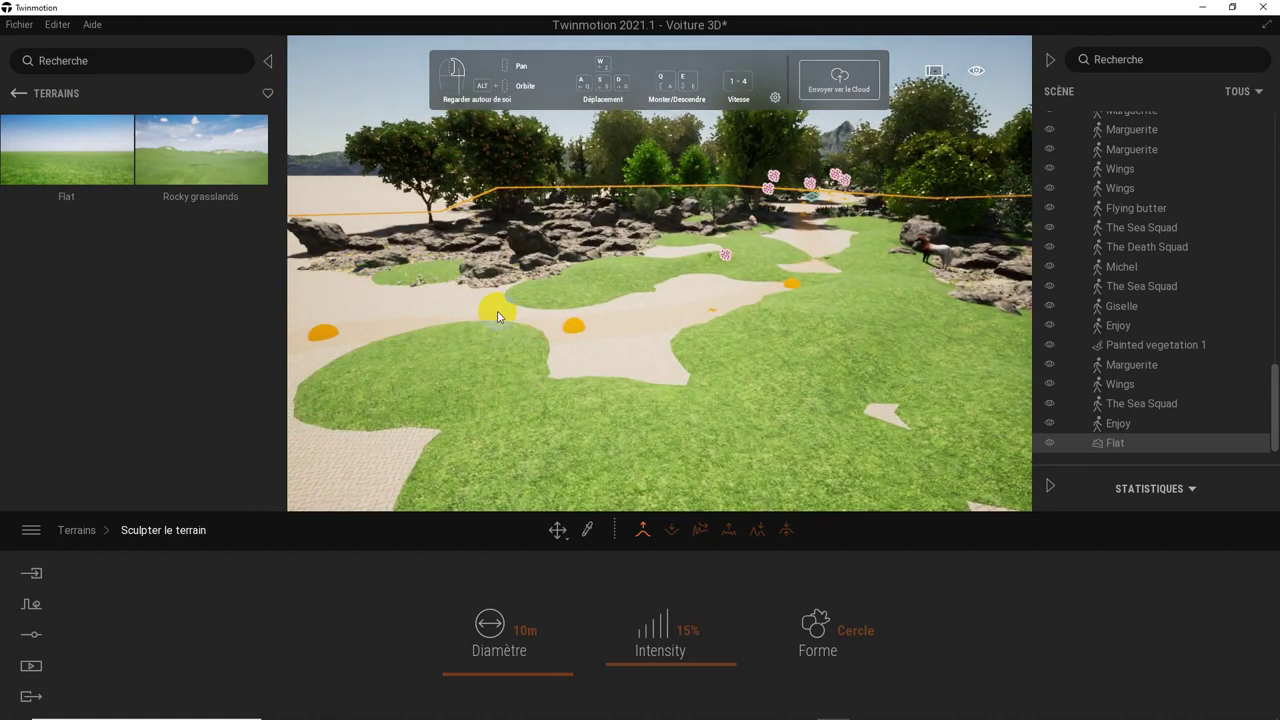
# - Spread grass leftward and over the remaining sand foreground, undoing one stray stroke
pyautogui.moveTo(581, 283); pyautogui.dragTo(371, 288)
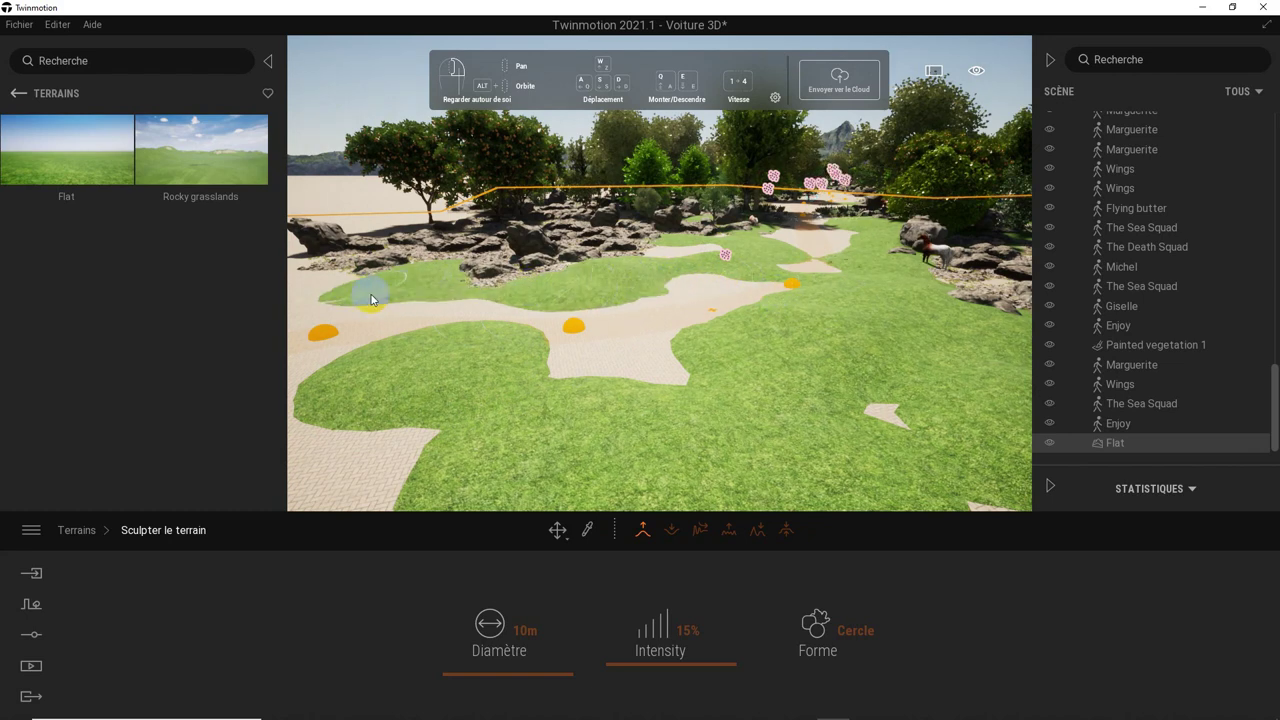
pyautogui.moveTo(371, 288)
pyautogui.mouseDown(button='right')
pyautogui.moveTo(394, 297)
pyautogui.moveTo(335, 305)
pyautogui.mouseUp(button='right')
pyautogui.moveTo(570, 370)
pyautogui.mouseDown()
pyautogui.moveTo(391, 326)
pyautogui.moveTo(480, 406)
pyautogui.moveTo(527, 392)
pyautogui.mouseUp()
pyautogui.hotkey('ctrl', 'z')
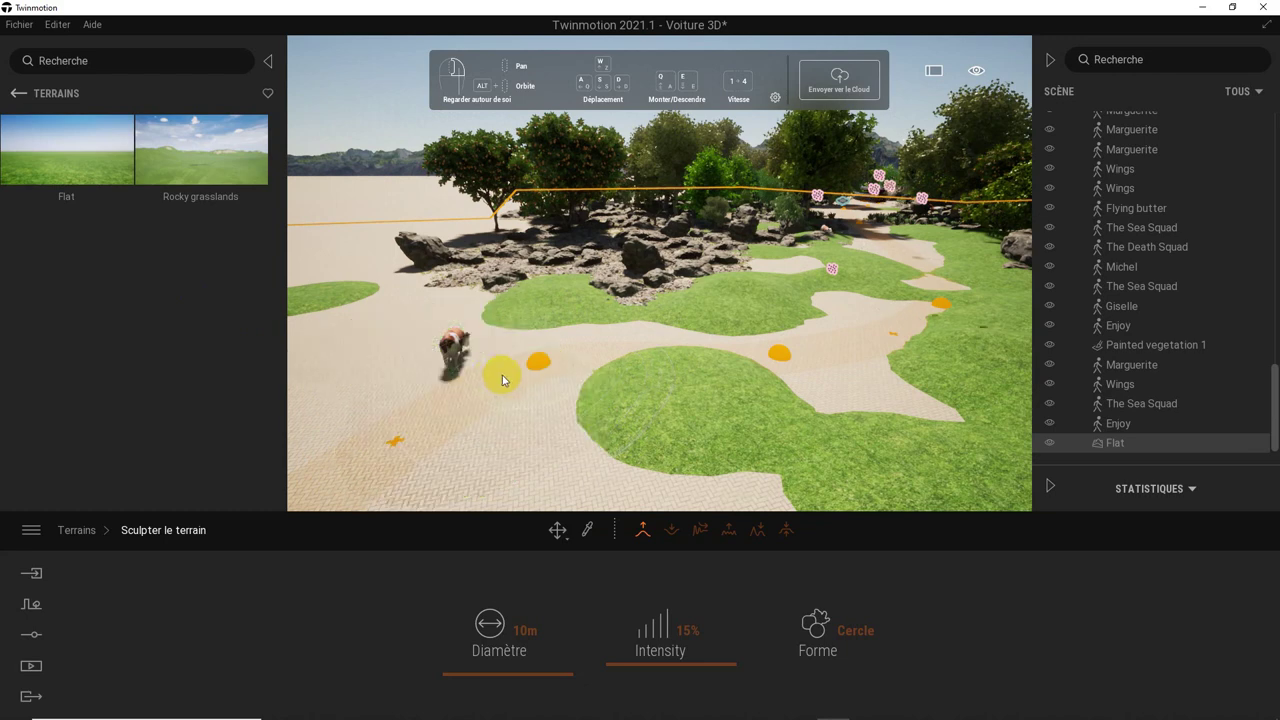
pyautogui.scroll(5, 600, 355)
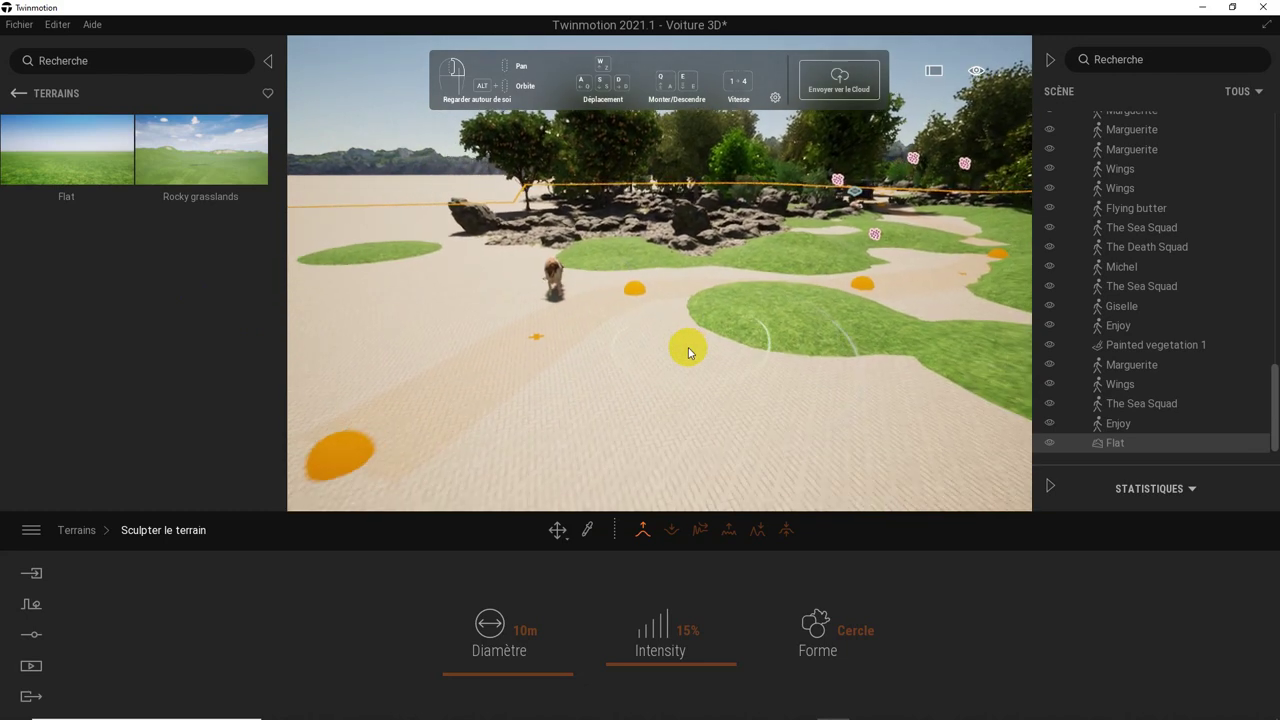
pyautogui.moveTo(700, 329)
pyautogui.mouseDown()
pyautogui.moveTo(626, 442)
pyautogui.moveTo(920, 363)
pyautogui.mouseUp()
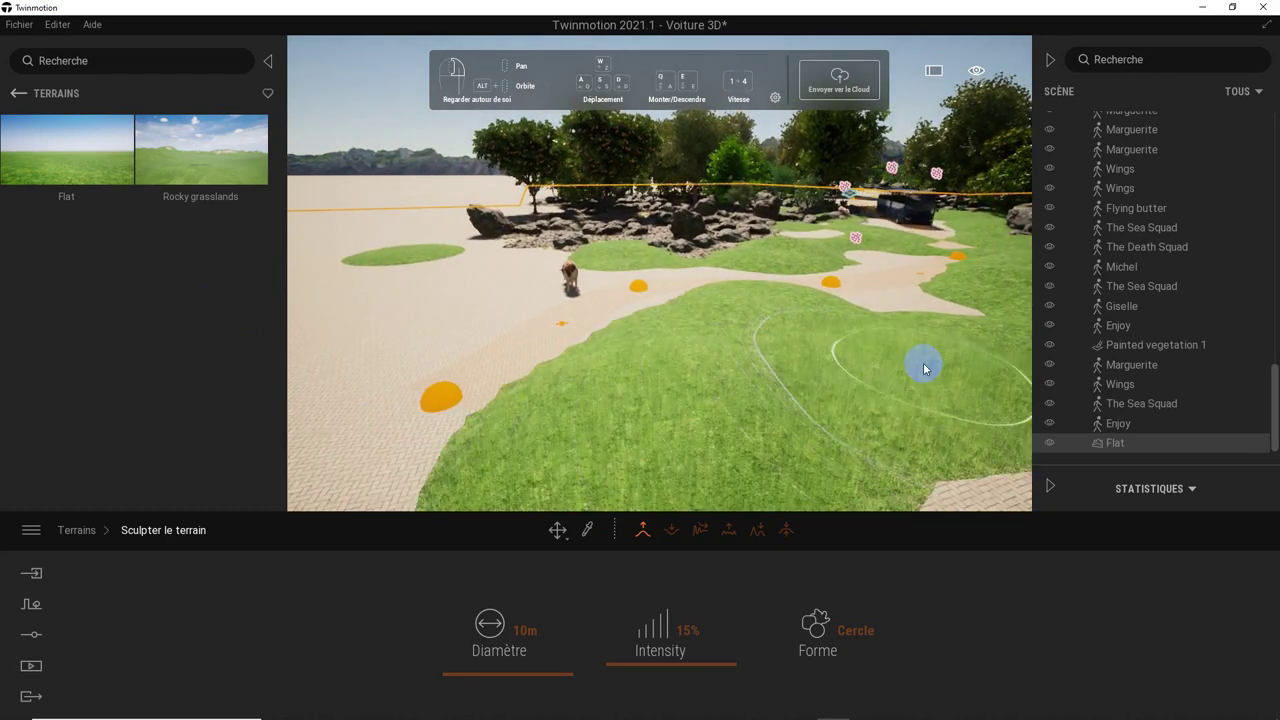
pyautogui.moveTo(543, 263)
pyautogui.mouseDown()
pyautogui.moveTo(445, 328)
pyautogui.moveTo(437, 226)
pyautogui.mouseUp()
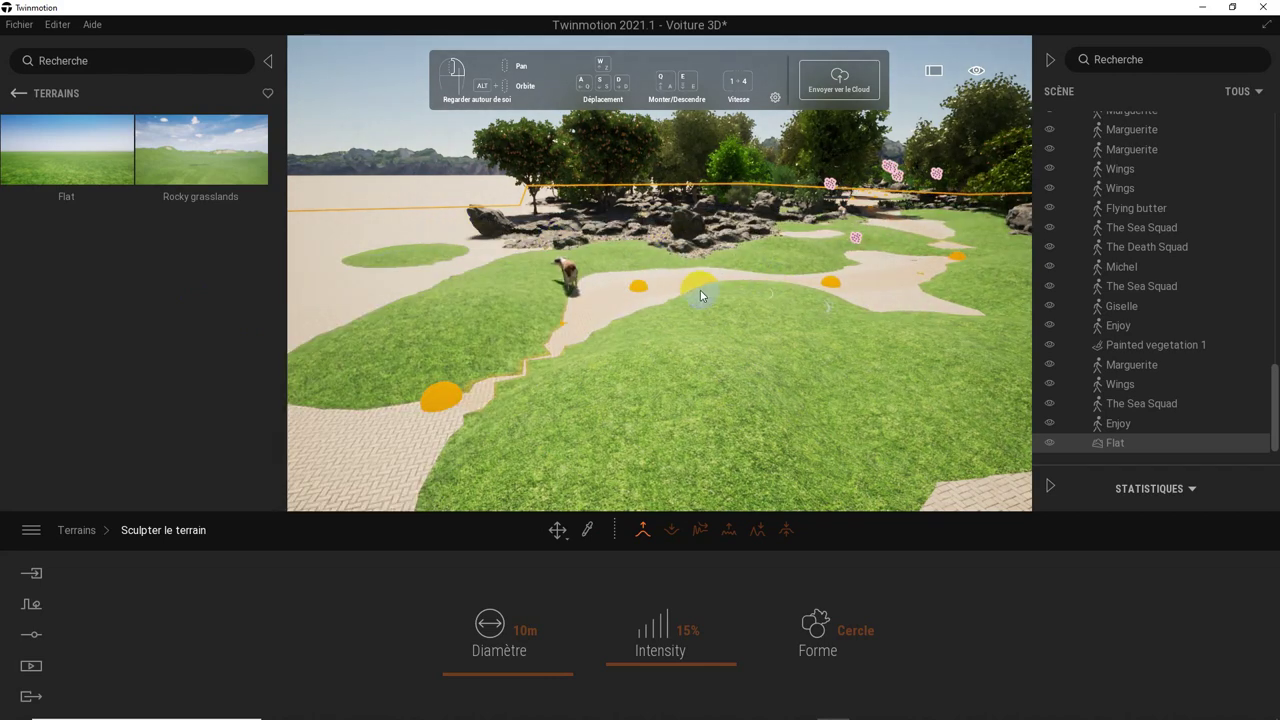
pyautogui.click(638, 290)
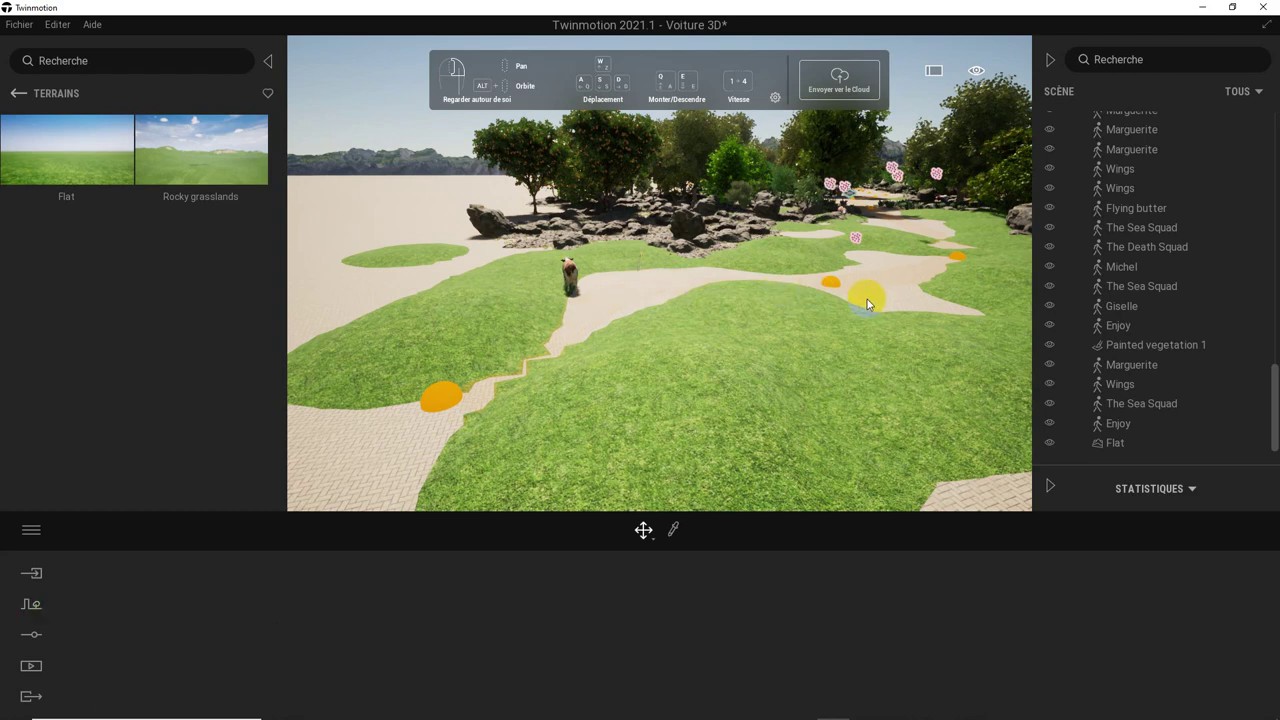
# - Deselect the bus path object and select the Flat terrain
pyautogui.click(783, 290)
pyautogui.click(831, 290)
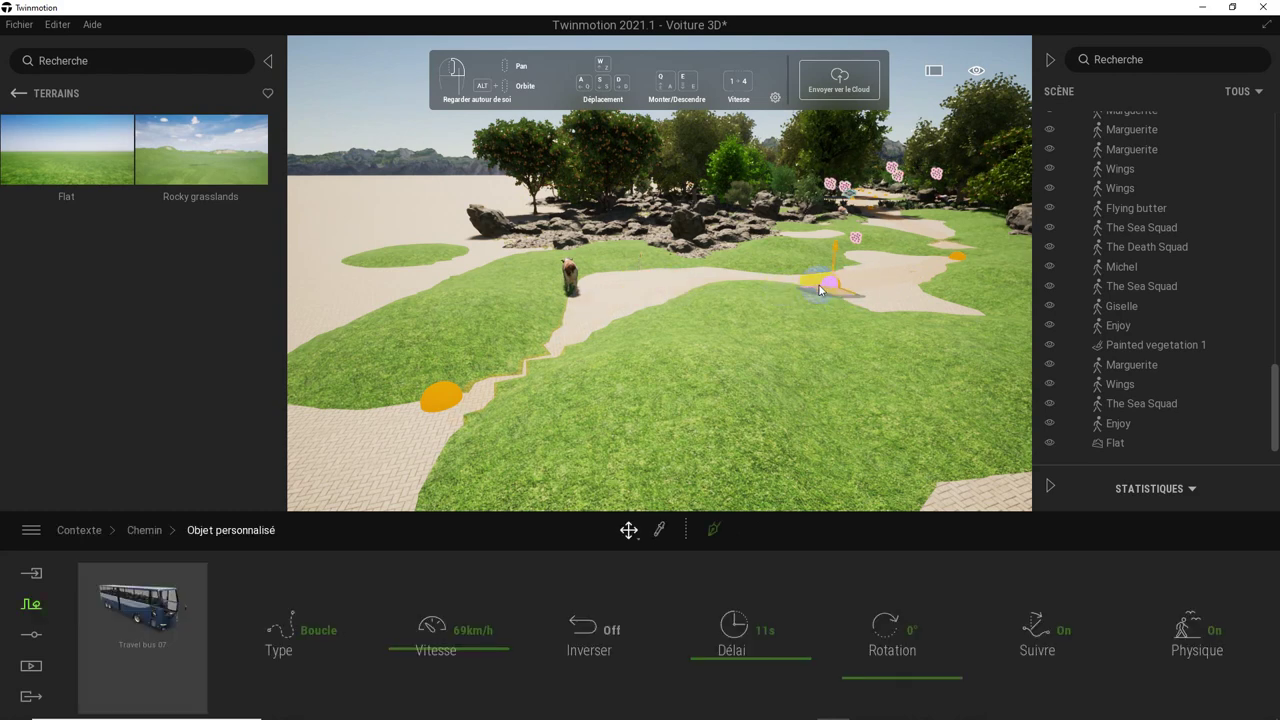
pyautogui.click(810, 292)
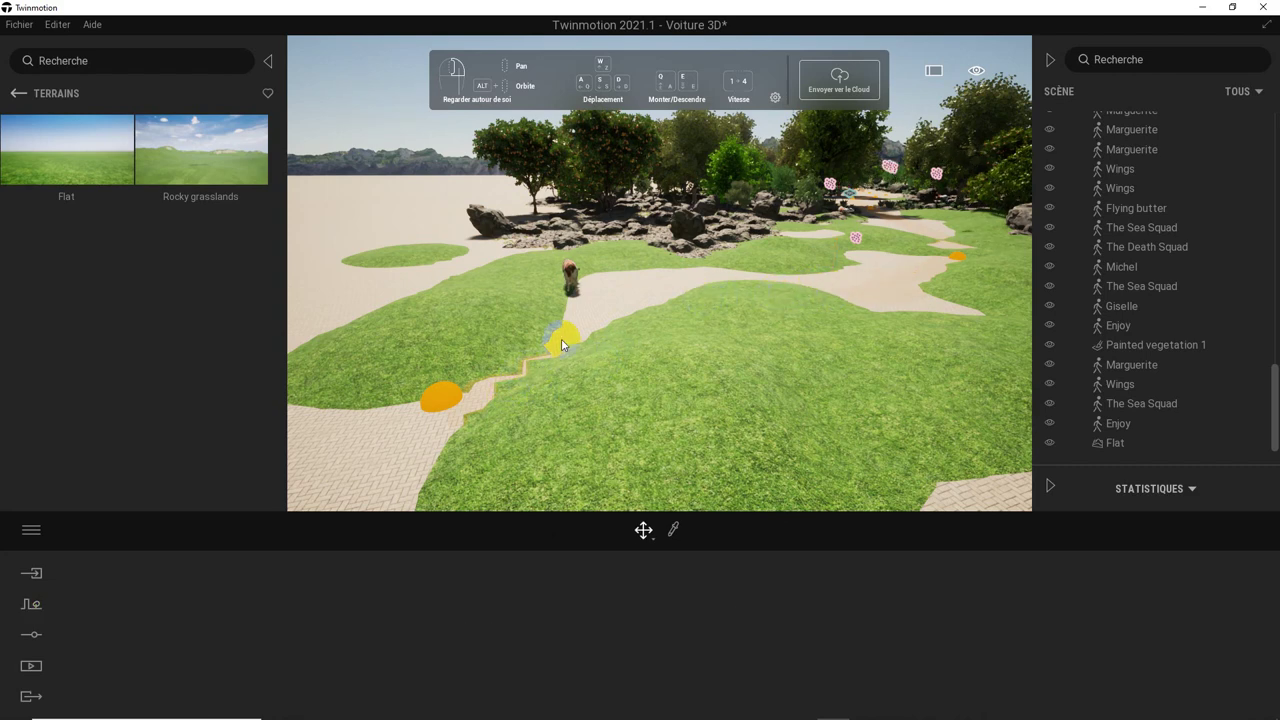
pyautogui.click(579, 428)
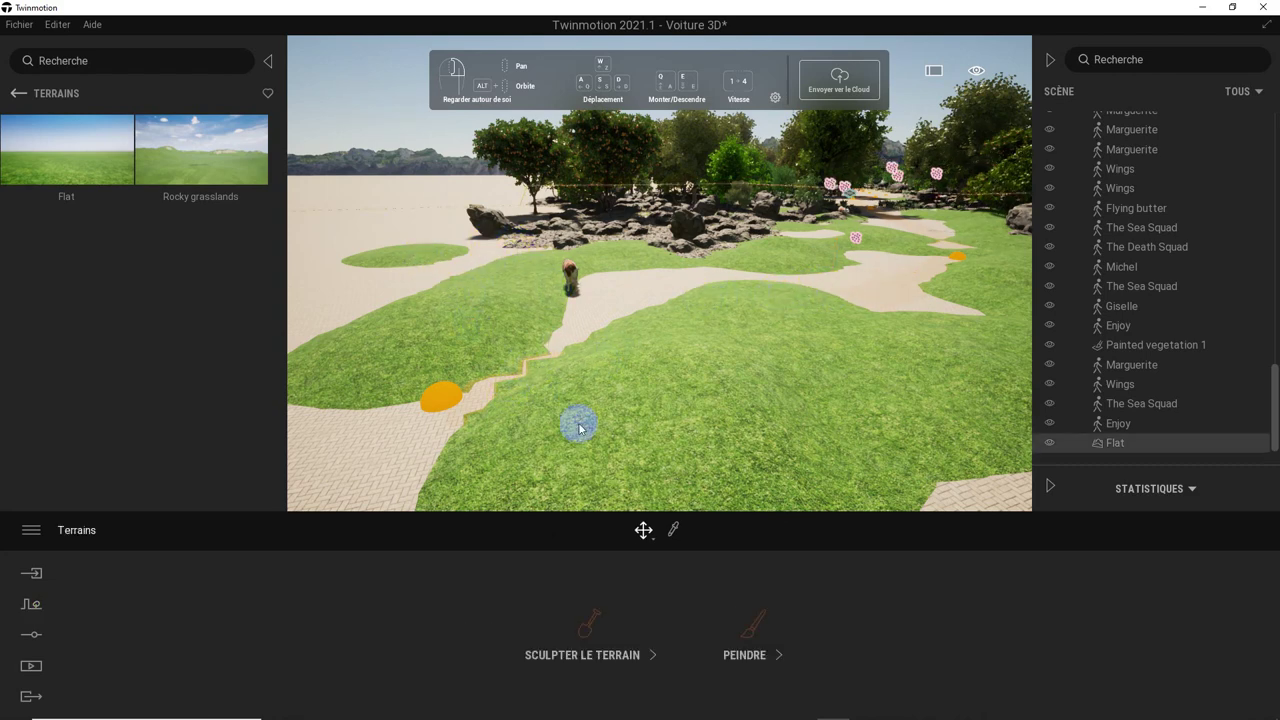
# - Swap the Grassy ground paint layer for Cobblestone and paint strokes across the grass
pyautogui.click(762, 624)
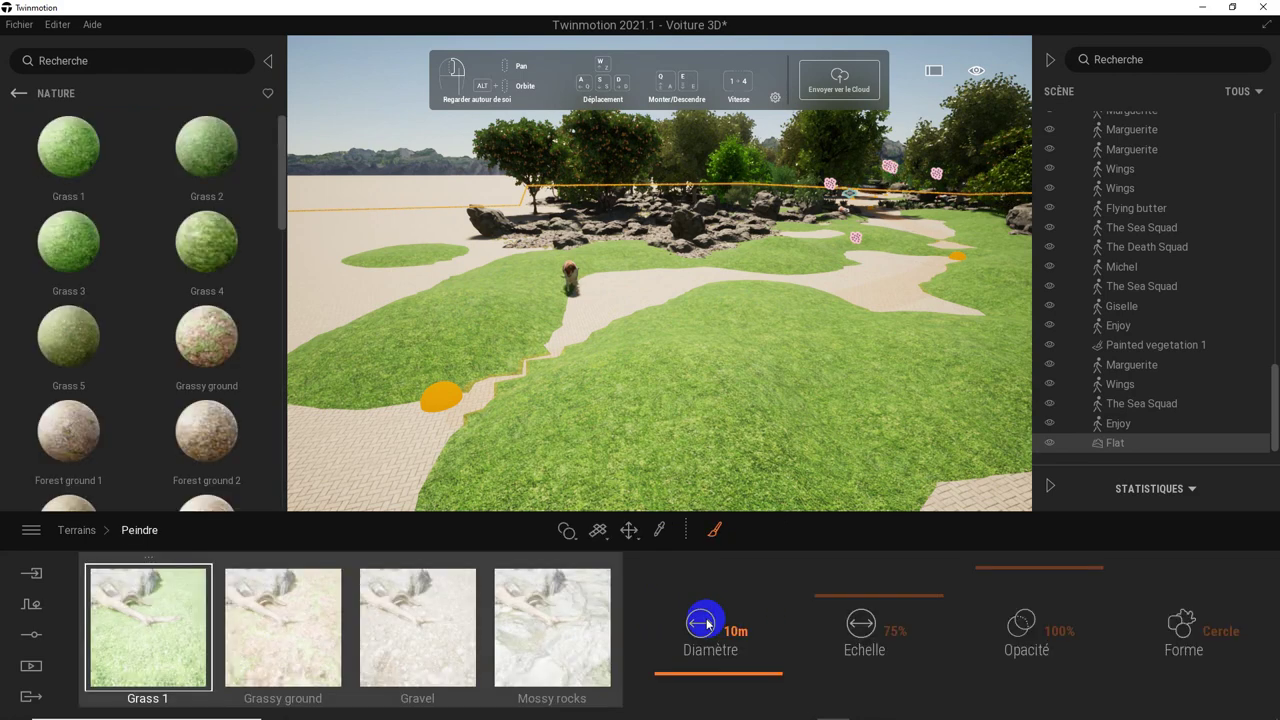
pyautogui.click(281, 632)
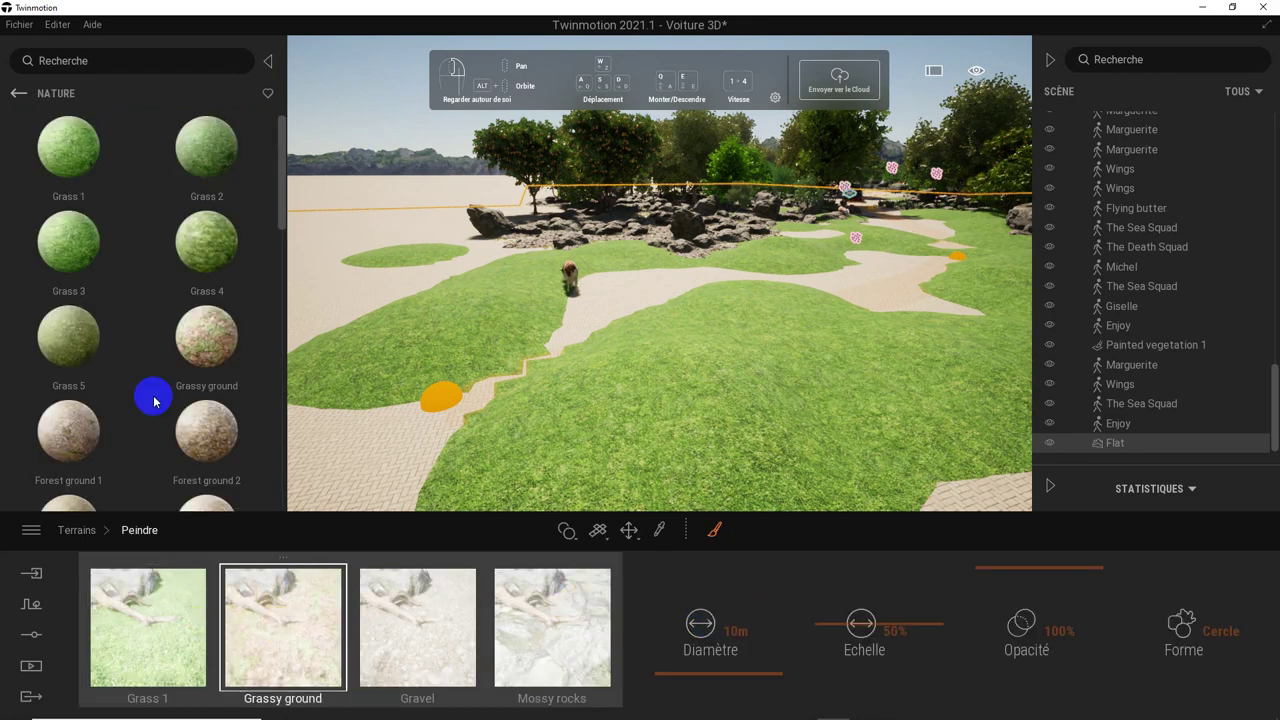
pyautogui.scroll(-1, 150, 392)
pyautogui.scroll(-1, 165, 388)
pyautogui.scroll(-1, 231, 360)
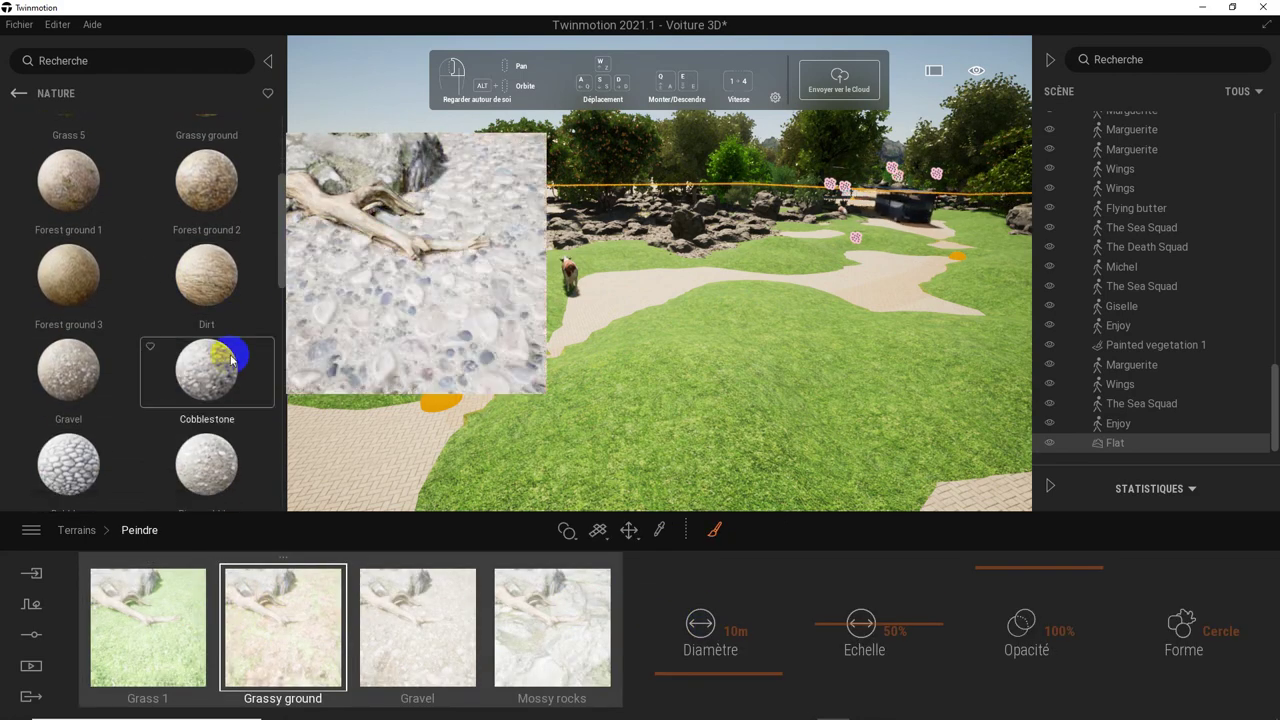
pyautogui.moveTo(209, 377); pyautogui.dragTo(285, 628)
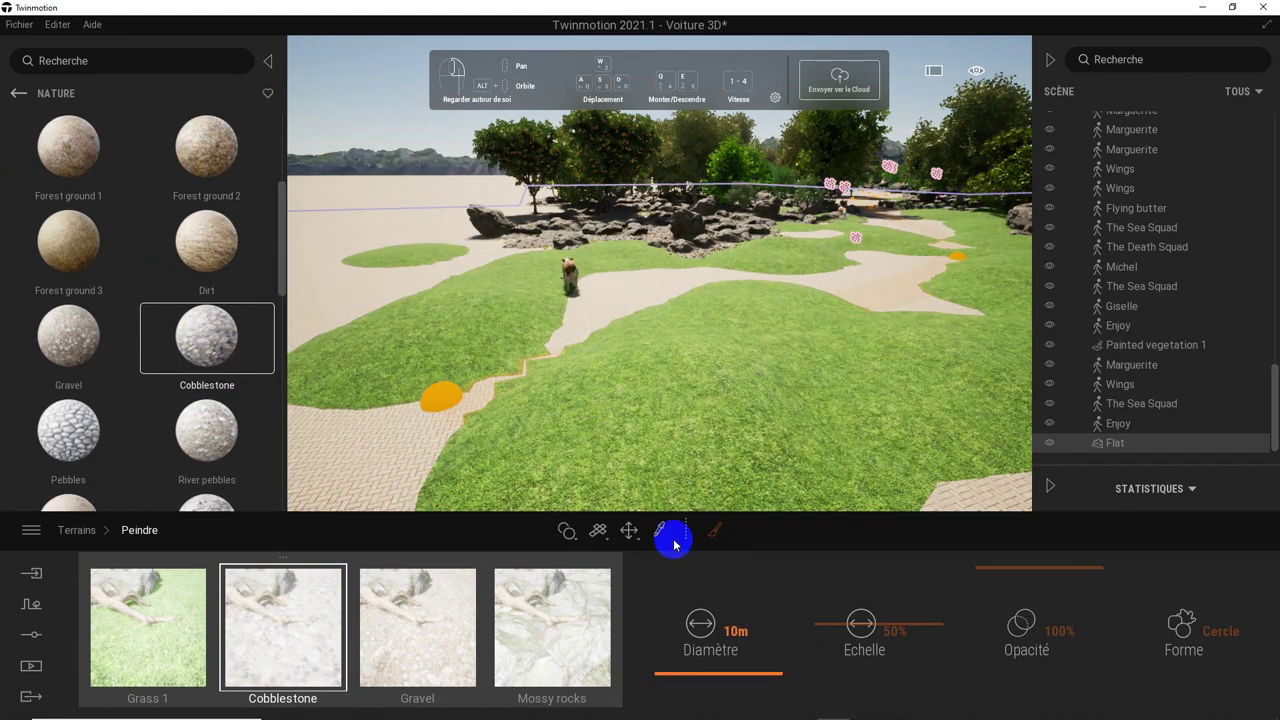
pyautogui.click(715, 535)
pyautogui.moveTo(657, 290)
pyautogui.mouseDown()
pyautogui.moveTo(839, 392)
pyautogui.moveTo(880, 290)
pyautogui.moveTo(965, 320)
pyautogui.mouseUp()
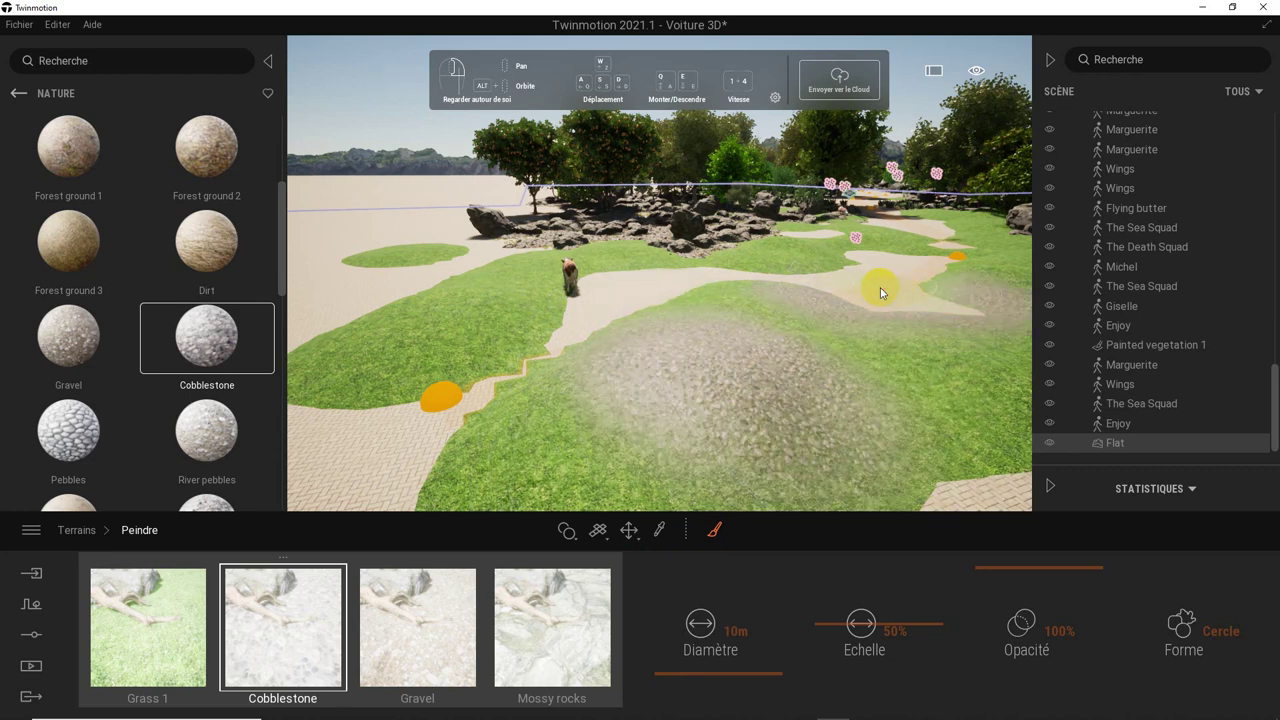
pyautogui.moveTo(574, 318)
pyautogui.mouseDown()
pyautogui.moveTo(437, 408)
pyautogui.moveTo(565, 453)
pyautogui.moveTo(771, 370)
pyautogui.moveTo(921, 281)
pyautogui.mouseUp()
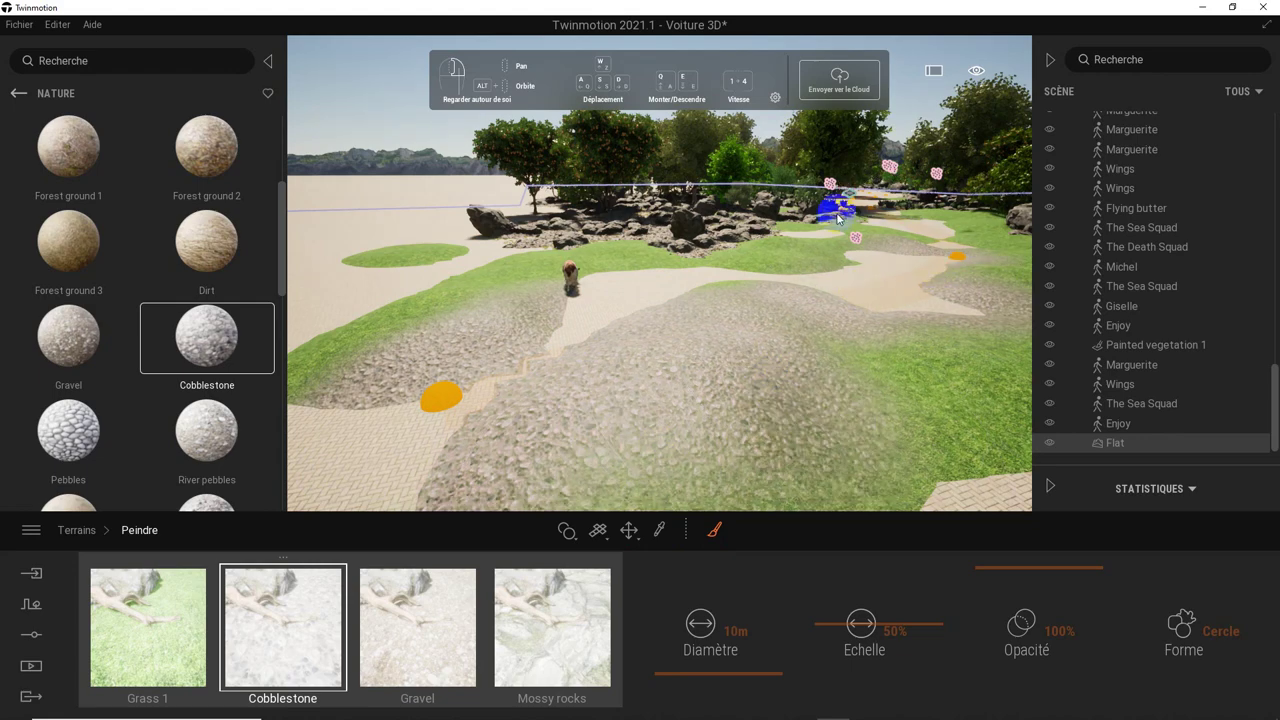
# - Touch up the painting, turning the green mound into cobblestone
pyautogui.moveTo(487, 256)
pyautogui.mouseDown()
pyautogui.moveTo(528, 366)
pyautogui.moveTo(743, 443)
pyautogui.mouseUp()
pyautogui.press('q')
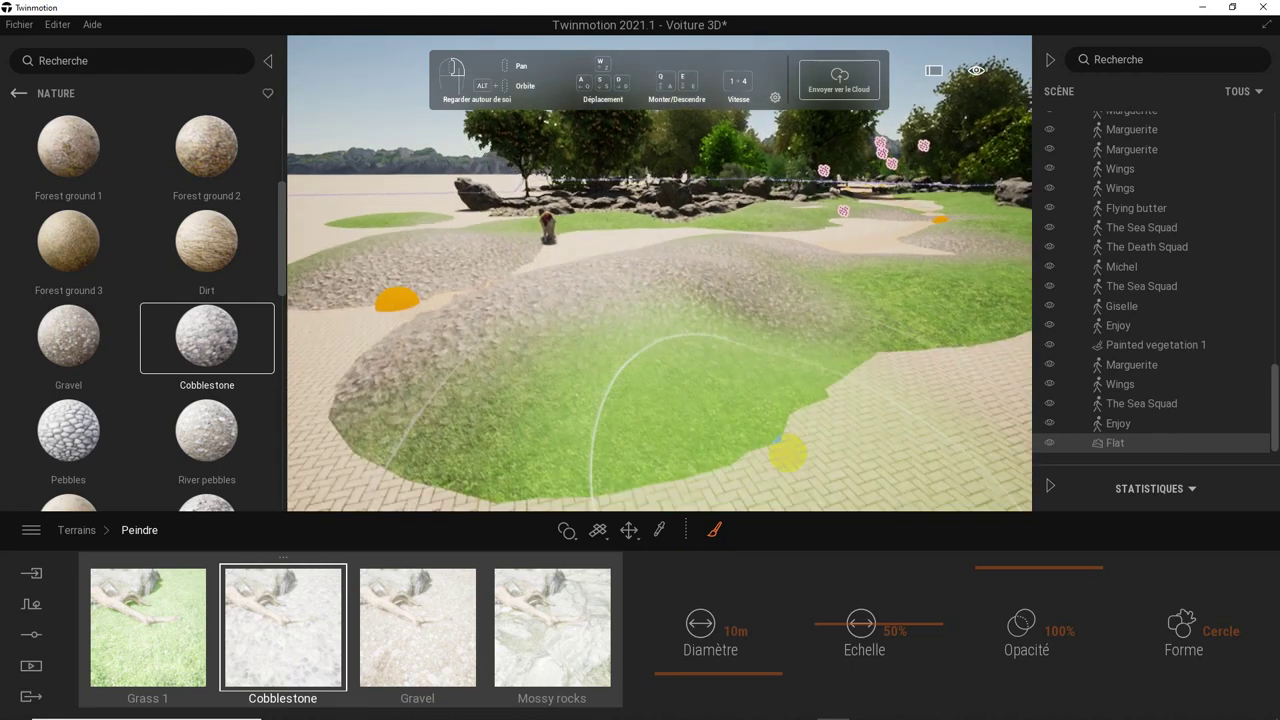
pyautogui.moveTo(601, 467); pyautogui.dragTo(846, 429)
pyautogui.scroll(-5, 849, 400)
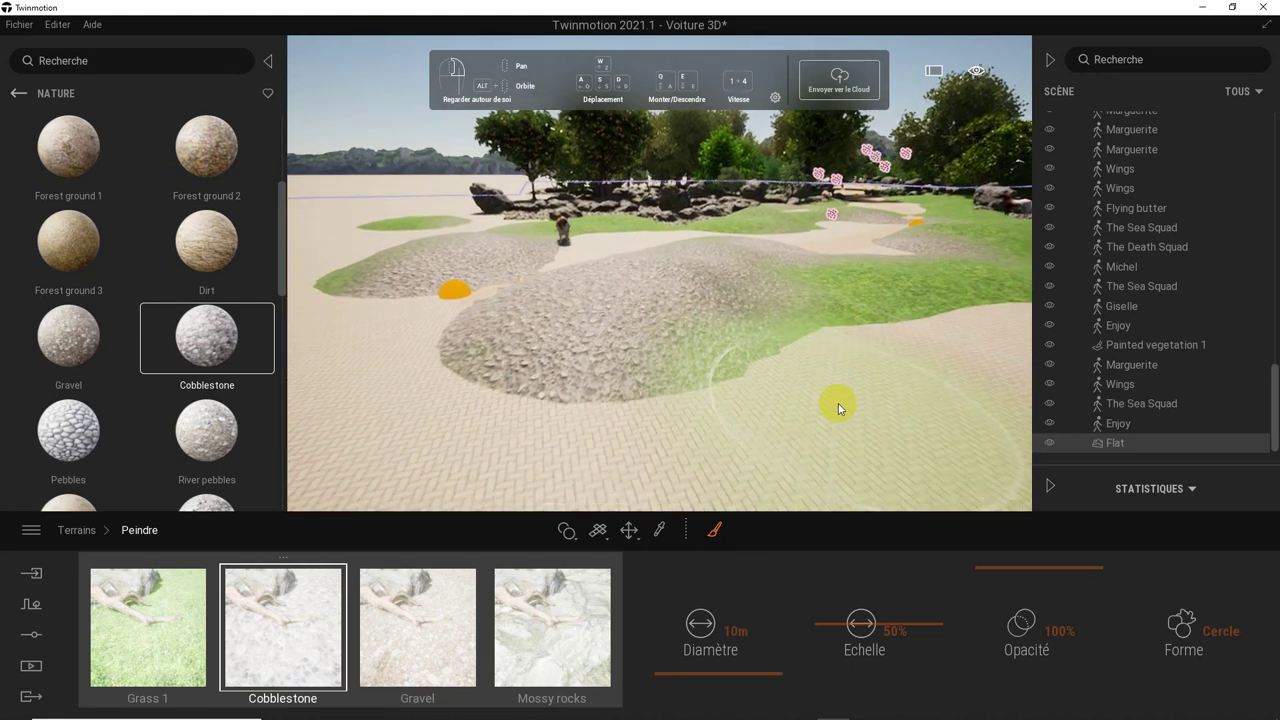
pyautogui.click(719, 547)
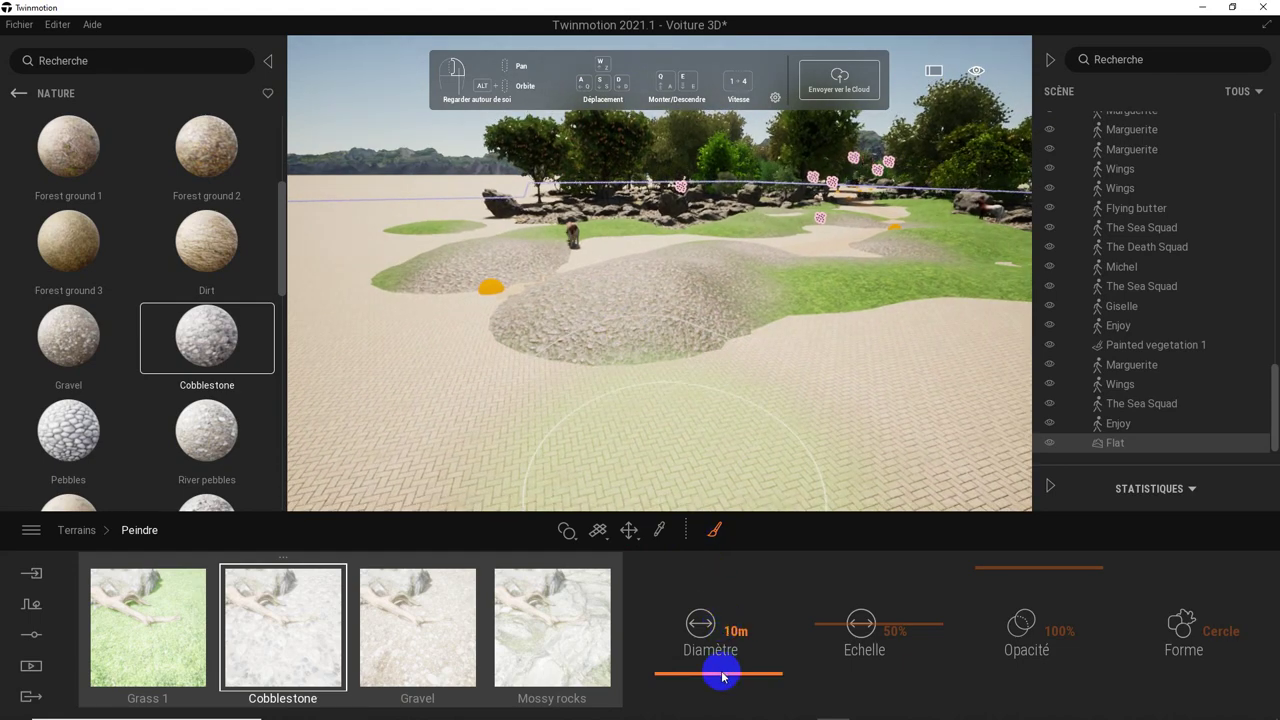
# - Widen the paint brush to 27m, cover the grassy foreground with cobblestone, and exit paint mode
pyautogui.moveTo(722, 677); pyautogui.dragTo(782, 675)
pyautogui.scroll(3, 733, 345)
pyautogui.scroll(3, 733, 345)
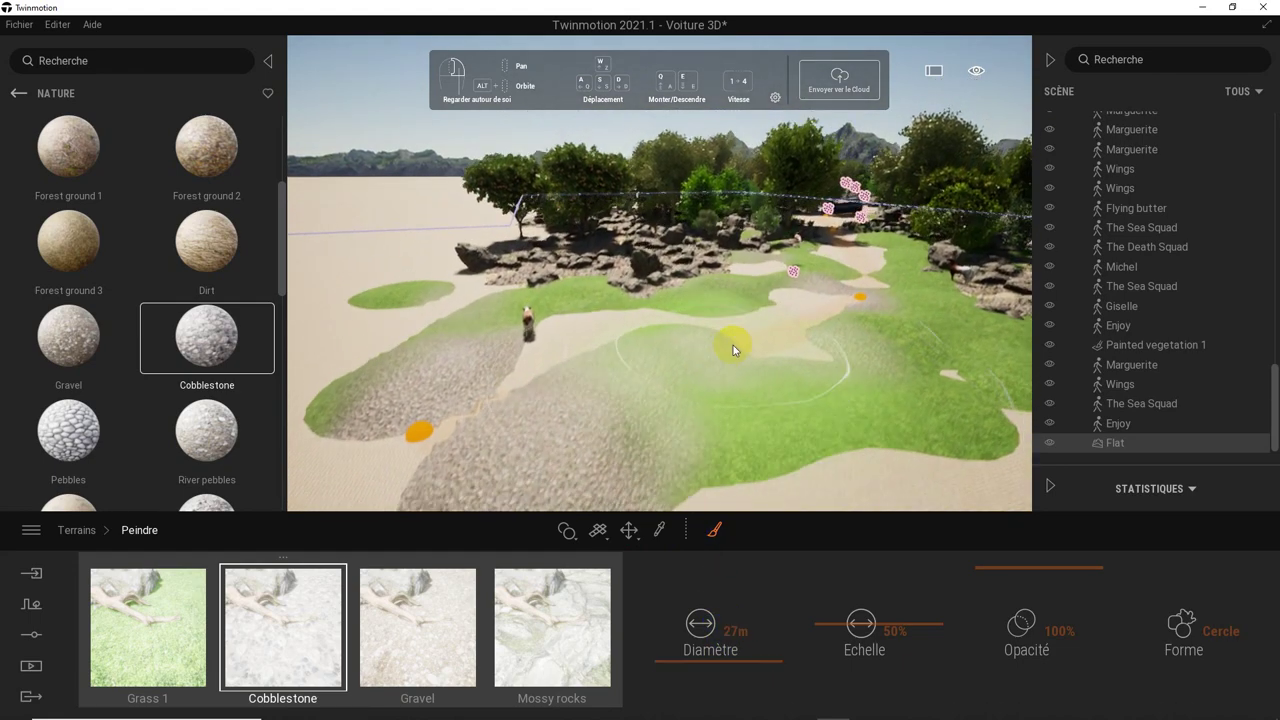
pyautogui.moveTo(733, 345); pyautogui.dragTo(885, 212)
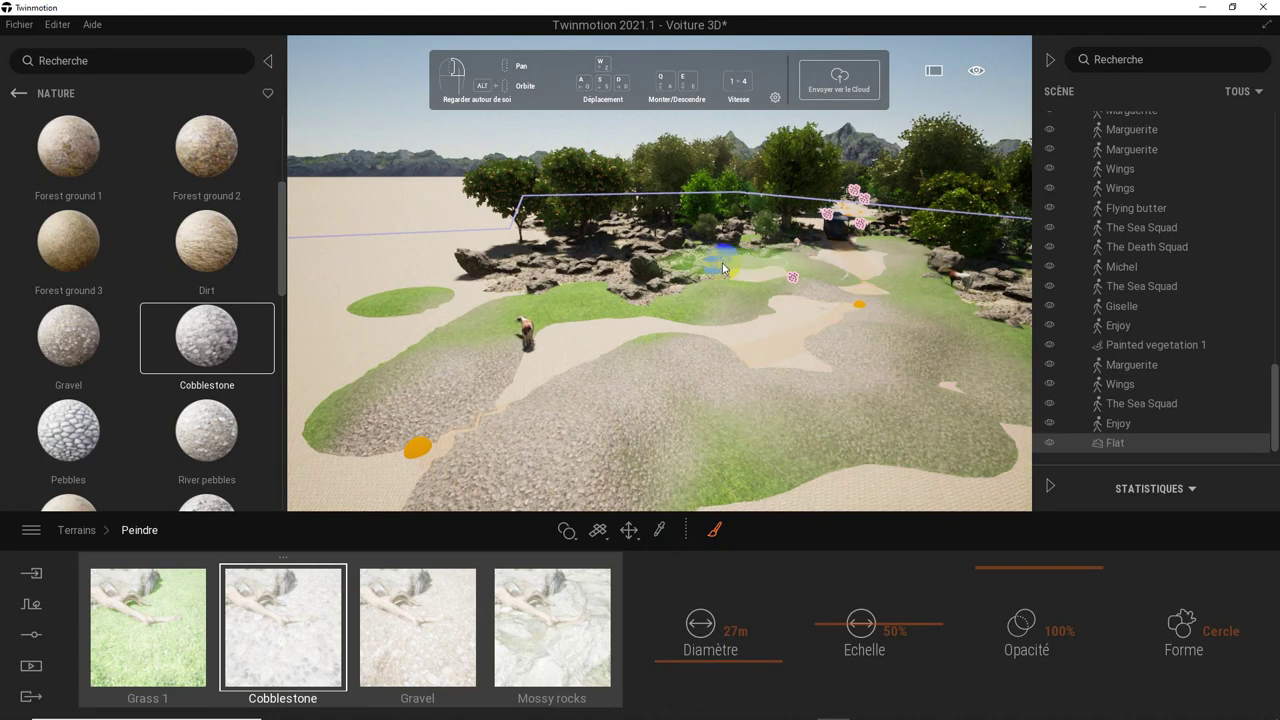
pyautogui.scroll(5, 803, 238)
pyautogui.scroll(-3, 803, 238)
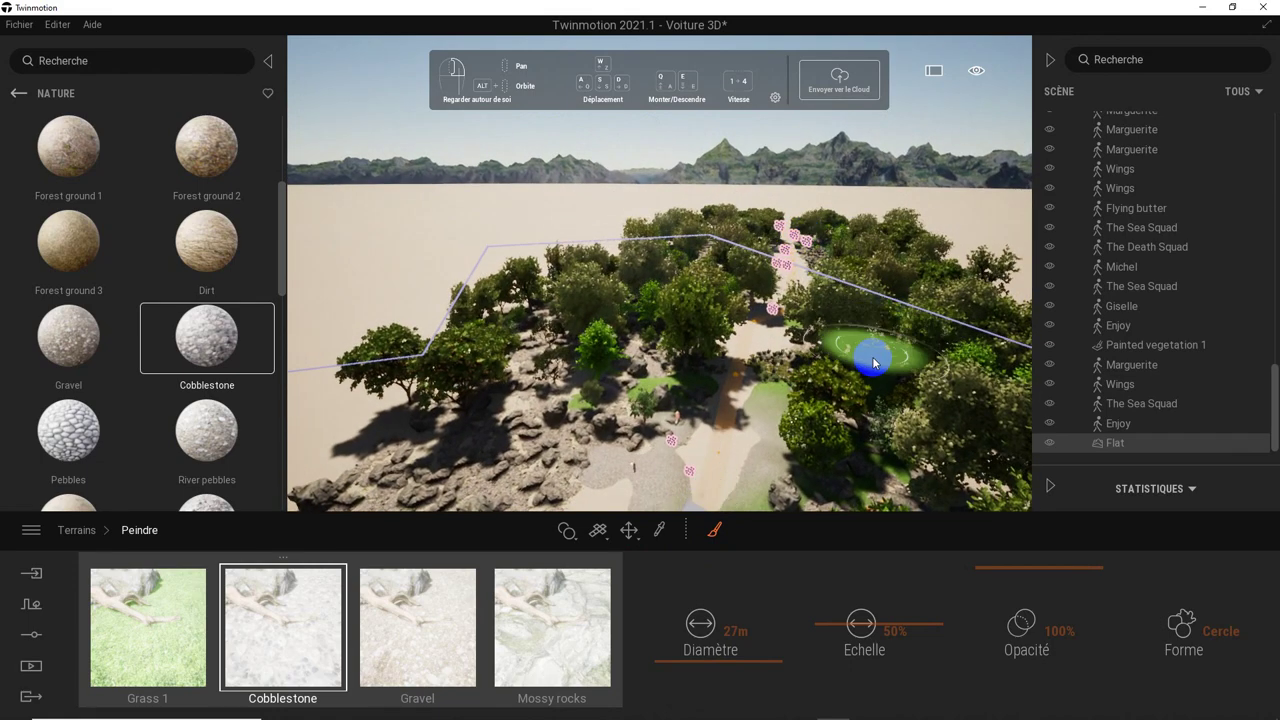
pyautogui.scroll(5, 791, 314)
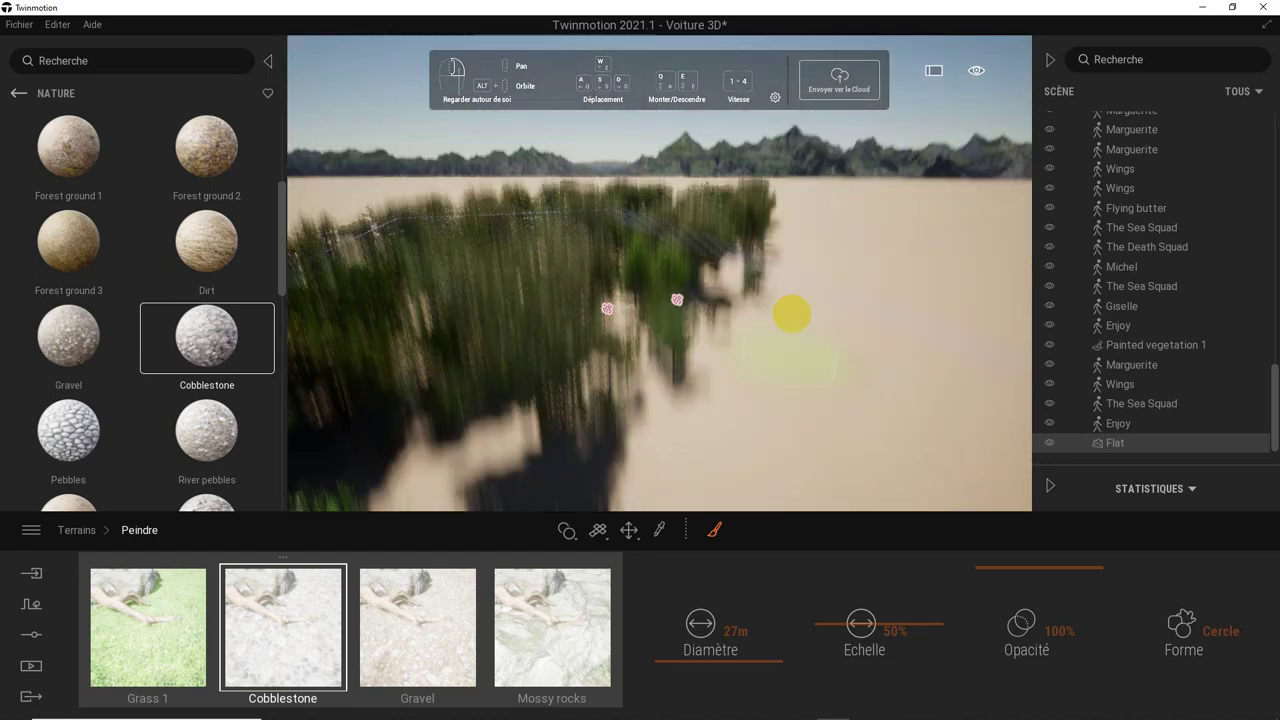
pyautogui.scroll(-4, 791, 314)
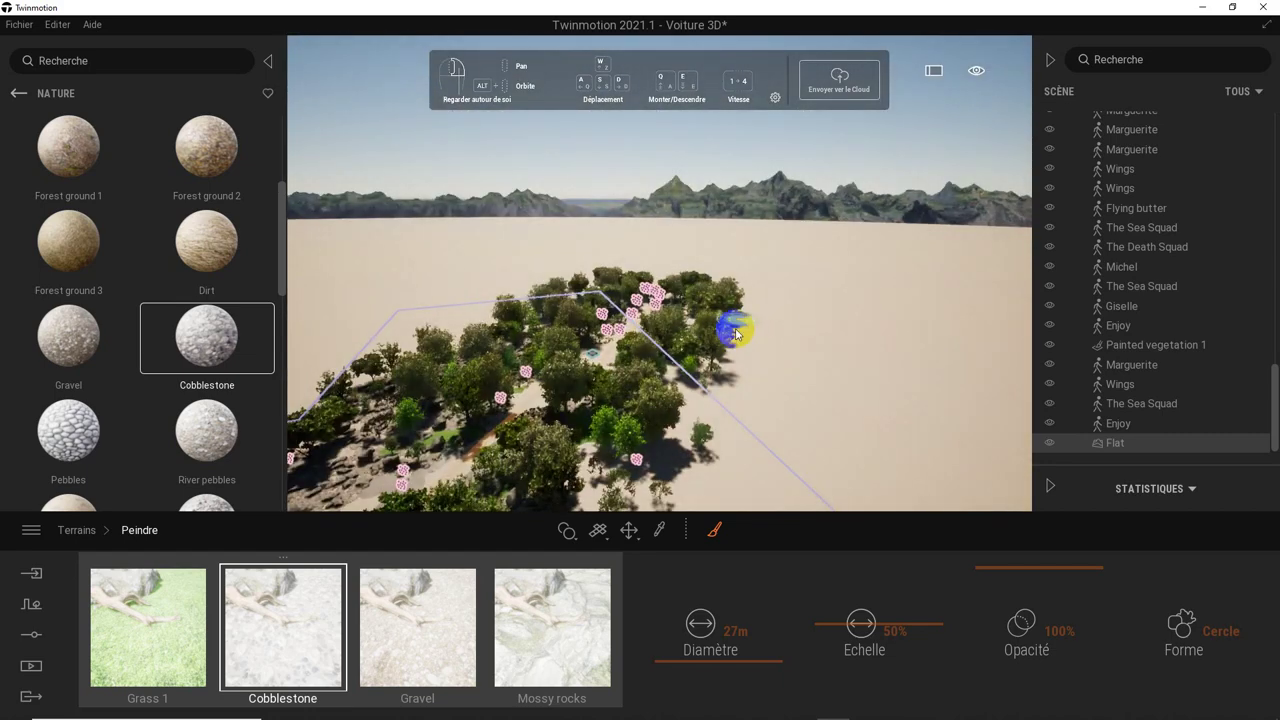
pyautogui.scroll(2, 659, 328)
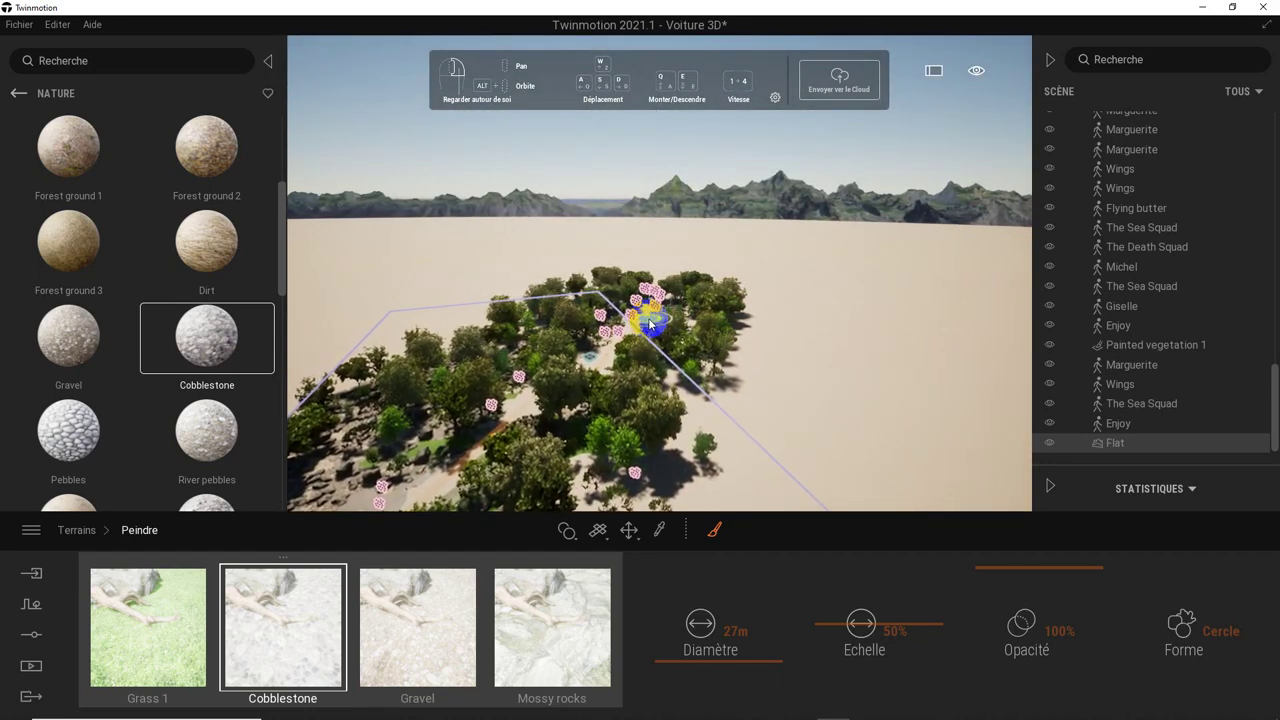
pyautogui.press('Escape')
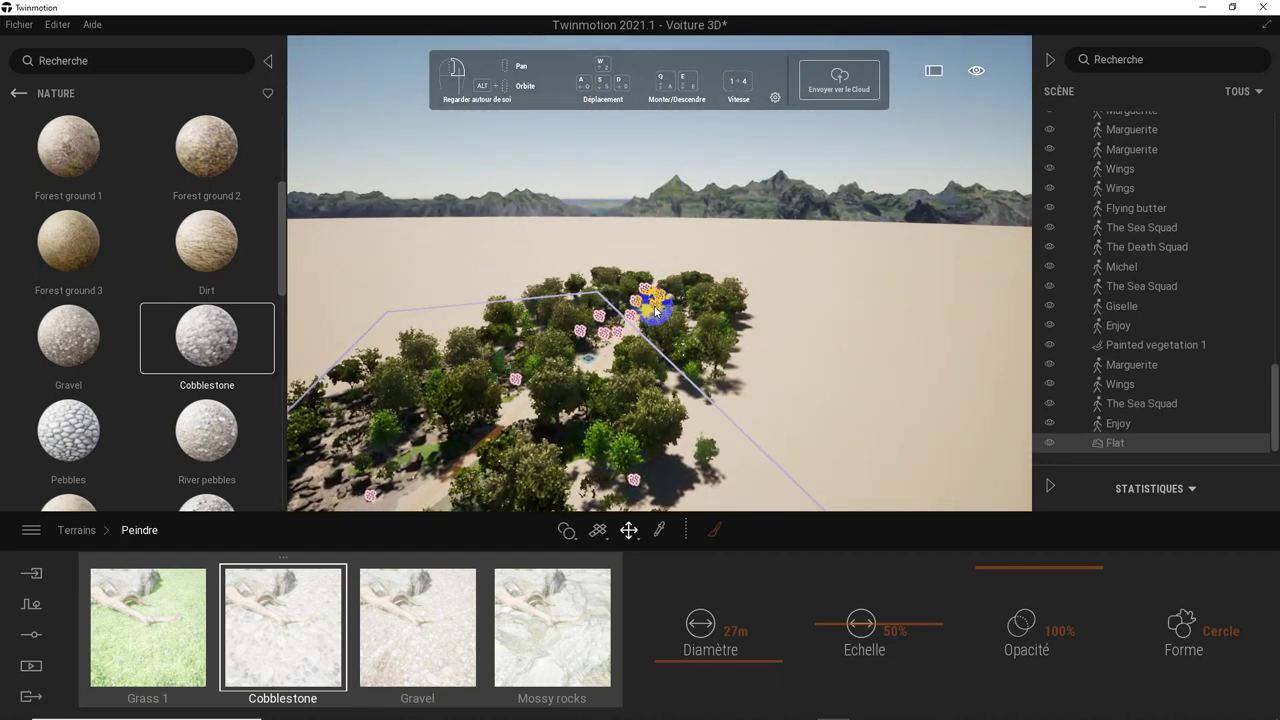
# - Fly the camera down along the paved path toward the rocks with the library hidden
pyautogui.doubleClick(654, 304)
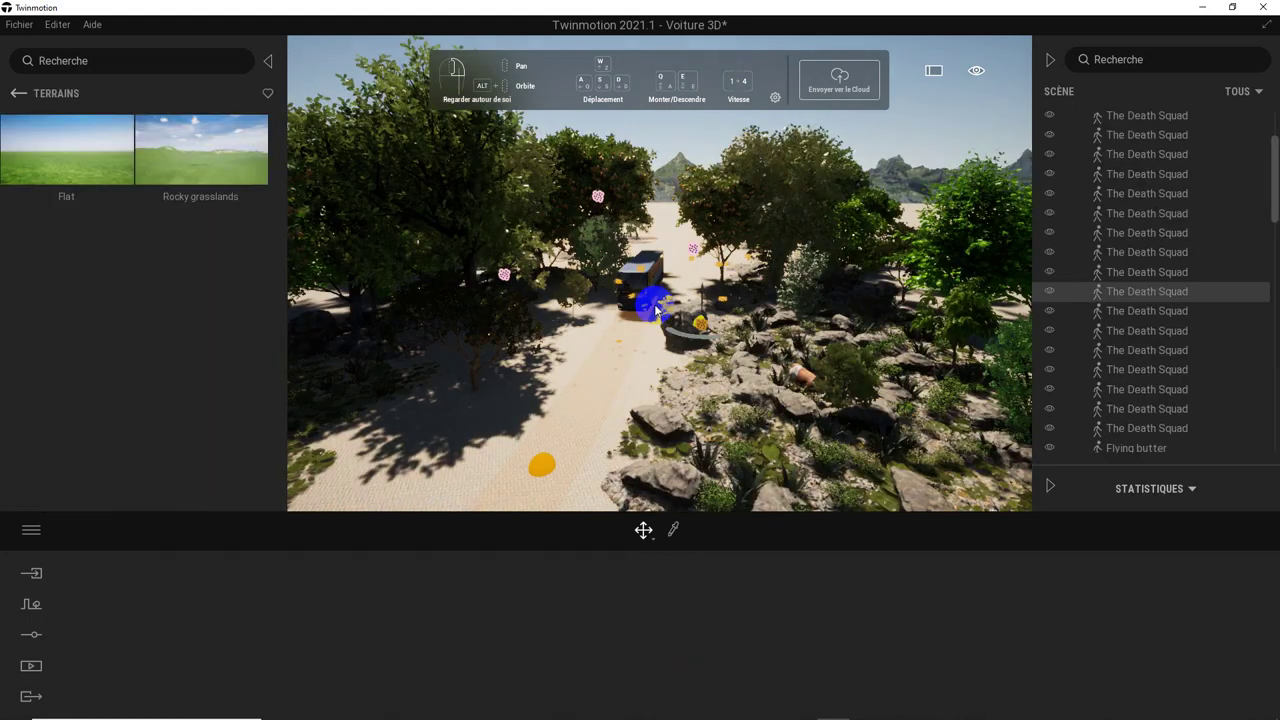
pyautogui.doubleClick(688, 362)
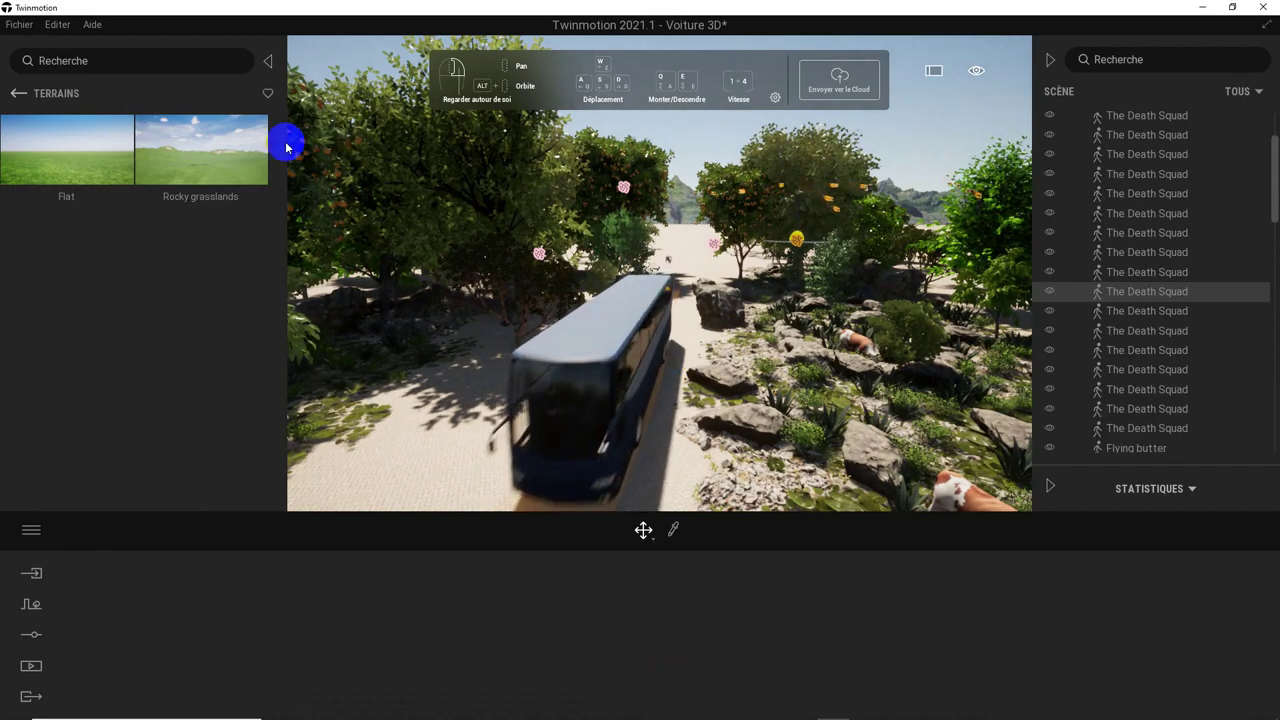
pyautogui.click(268, 61)
pyautogui.doubleClick(483, 315)
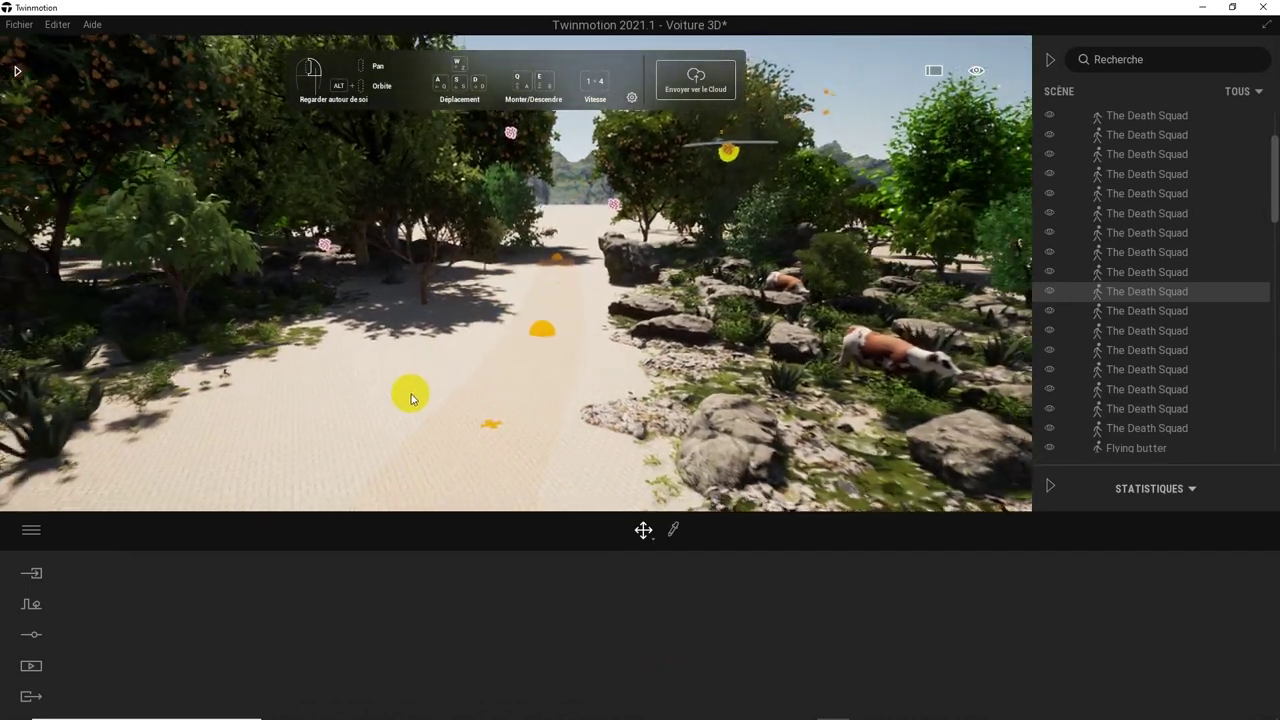
pyautogui.click(81, 614)
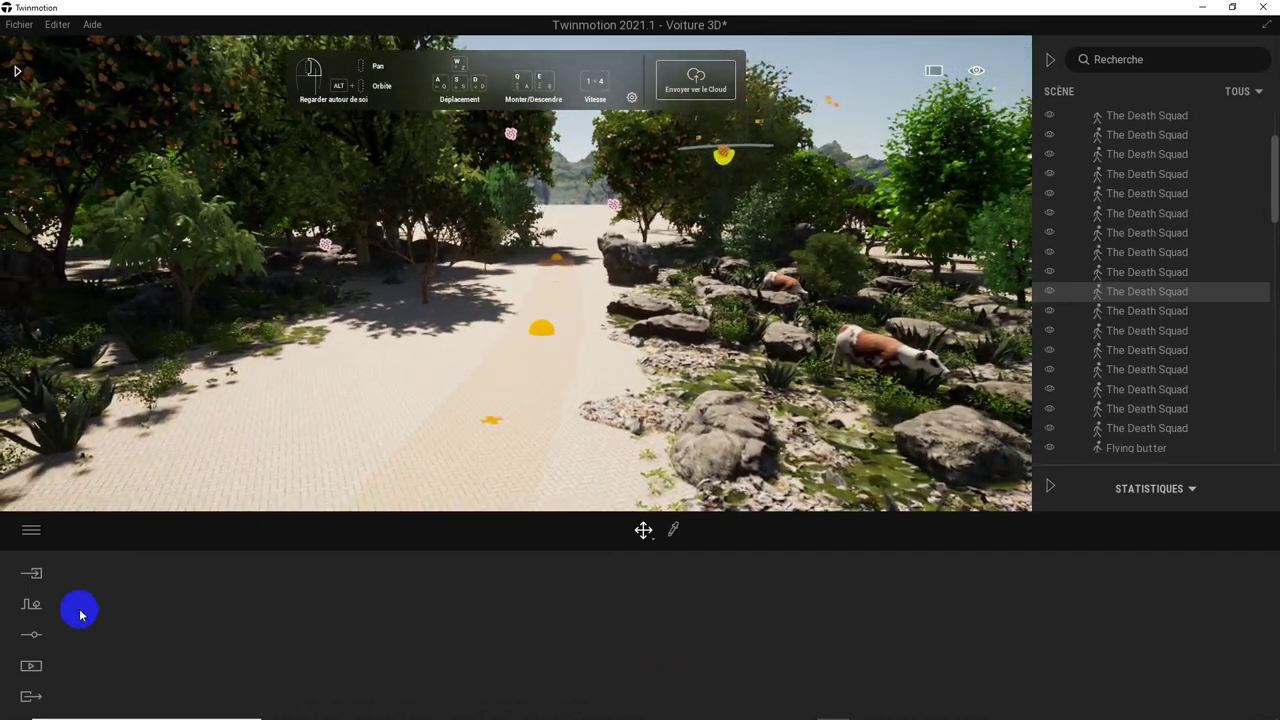
# - Show the library again and select the painted vegetation Végétation peinte 2
pyautogui.click(16, 73)
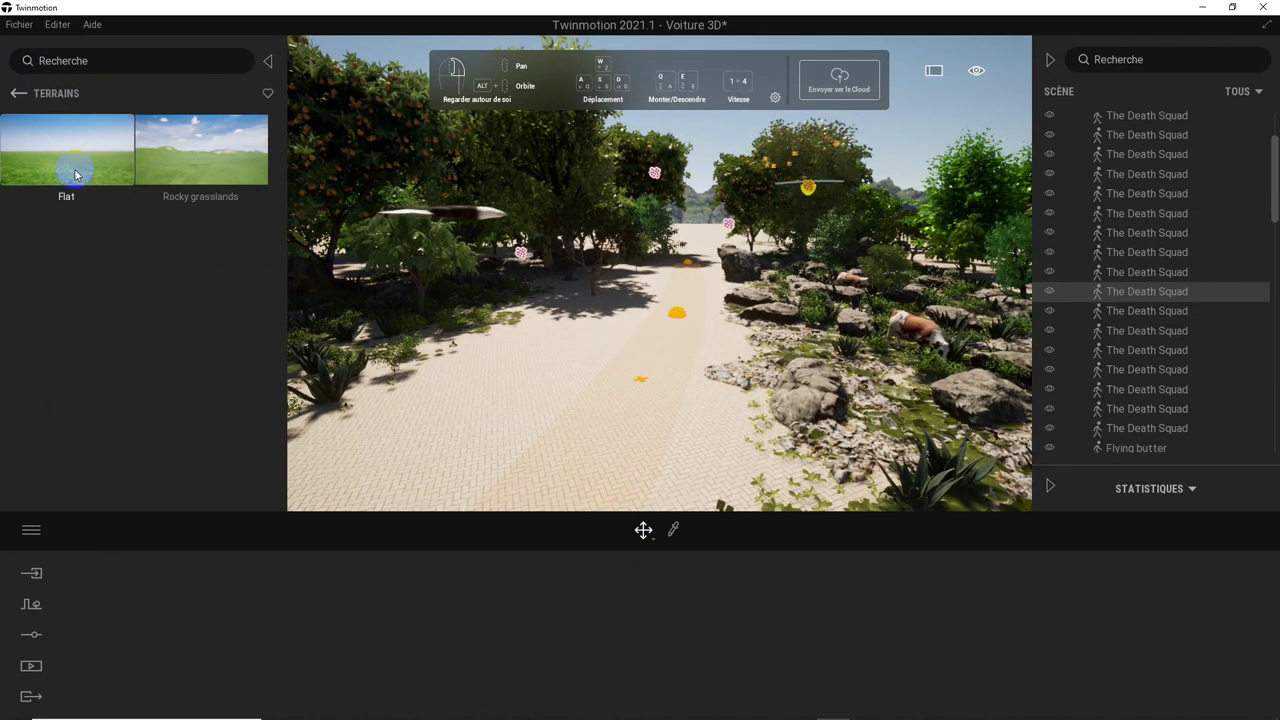
pyautogui.click(533, 425)
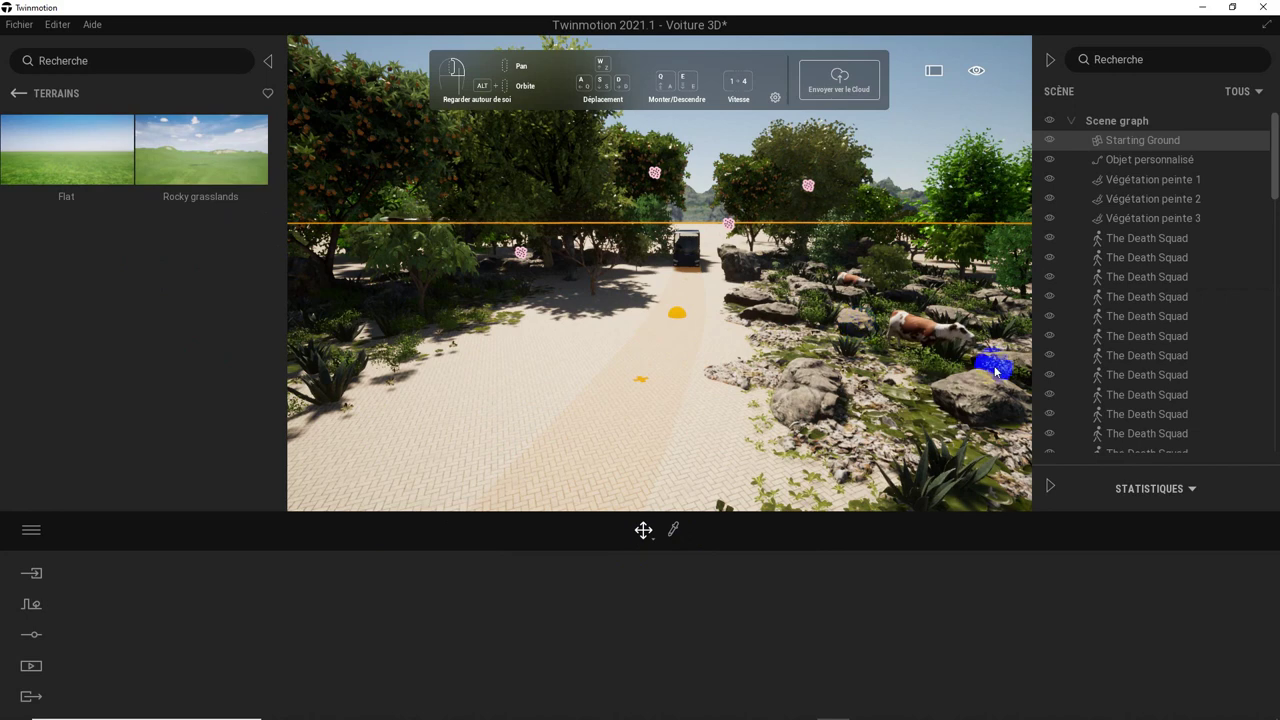
pyautogui.click(769, 358)
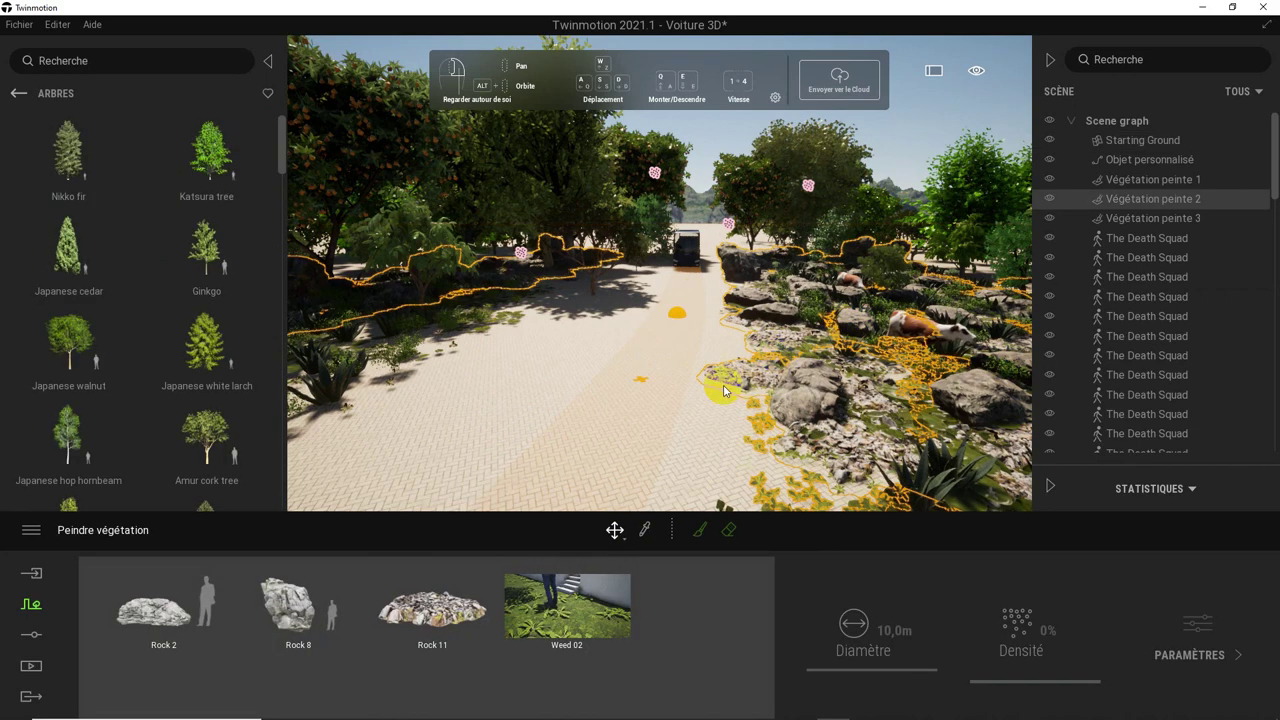
# - Paint rocks with the vegetation brush across the left part of the ground
pyautogui.click(696, 531)
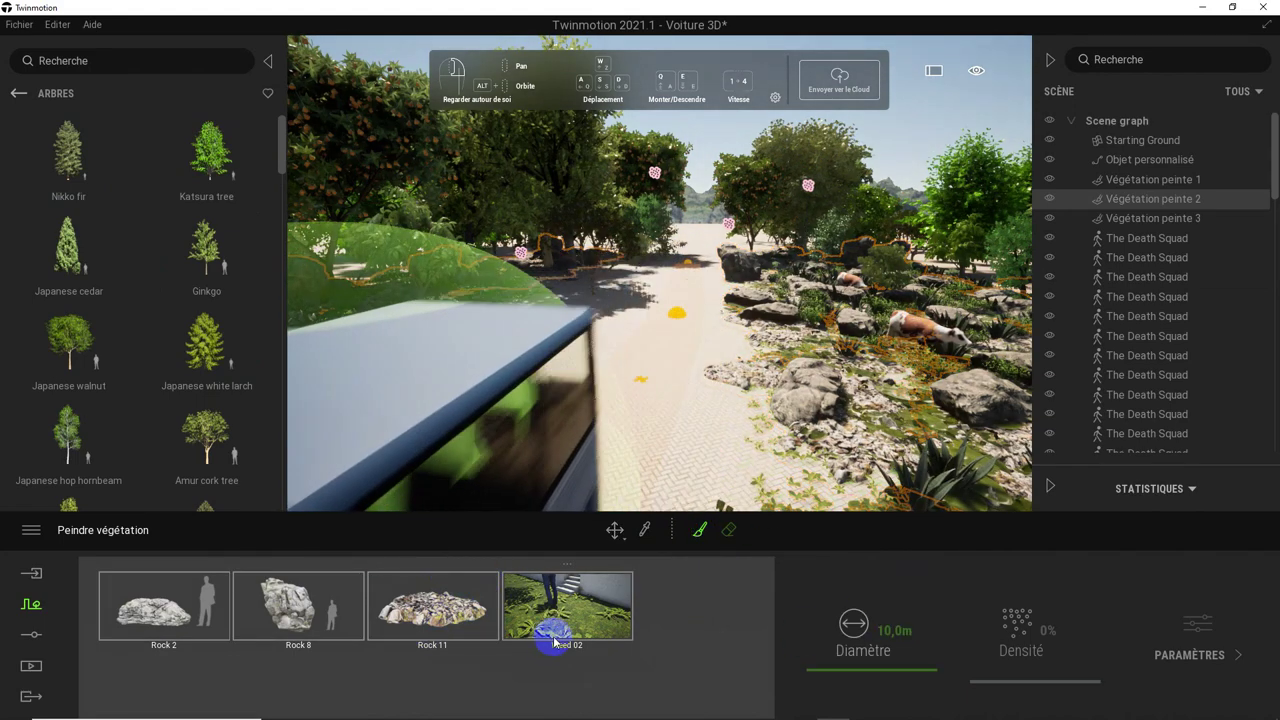
pyautogui.moveTo(462, 338); pyautogui.dragTo(400, 443)
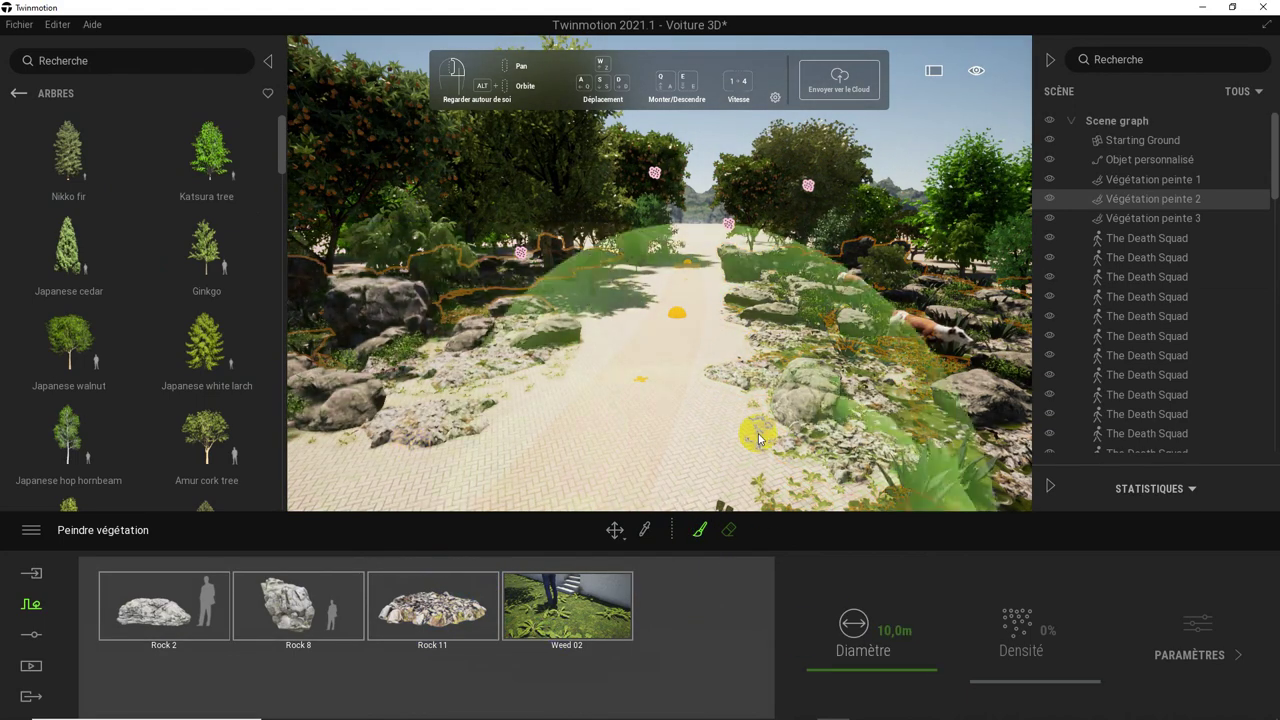
pyautogui.press('a')
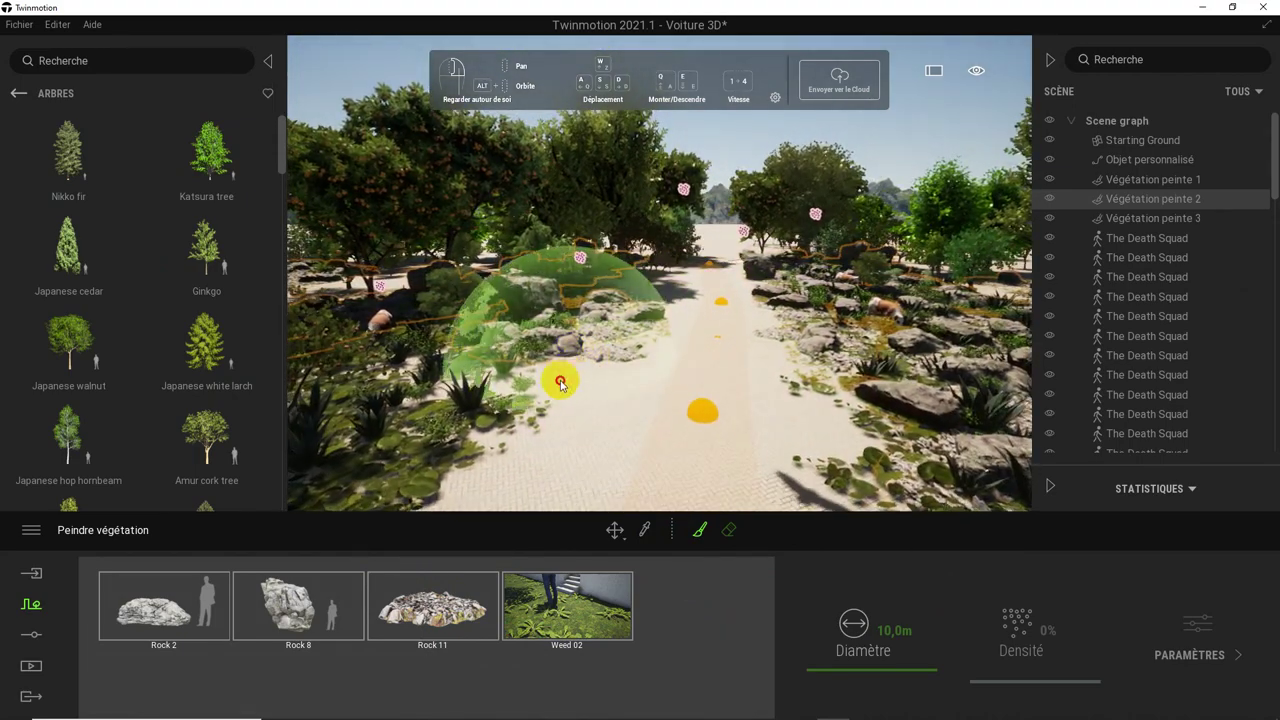
pyautogui.press('w')
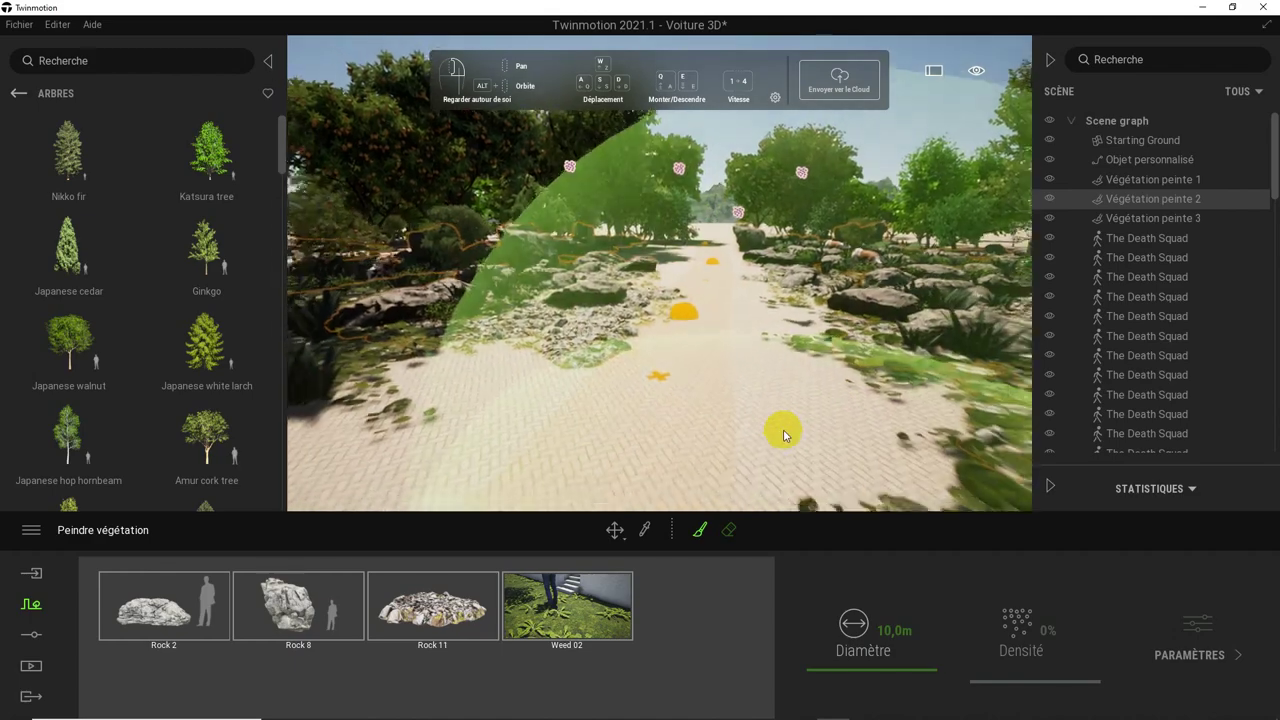
# - Paint rocks and weeds over the path's right foreground, centre and toward the horizon
pyautogui.moveTo(848, 407)
pyautogui.mouseDown()
pyautogui.moveTo(522, 346)
pyautogui.moveTo(523, 395)
pyautogui.mouseUp()
pyautogui.press('s')
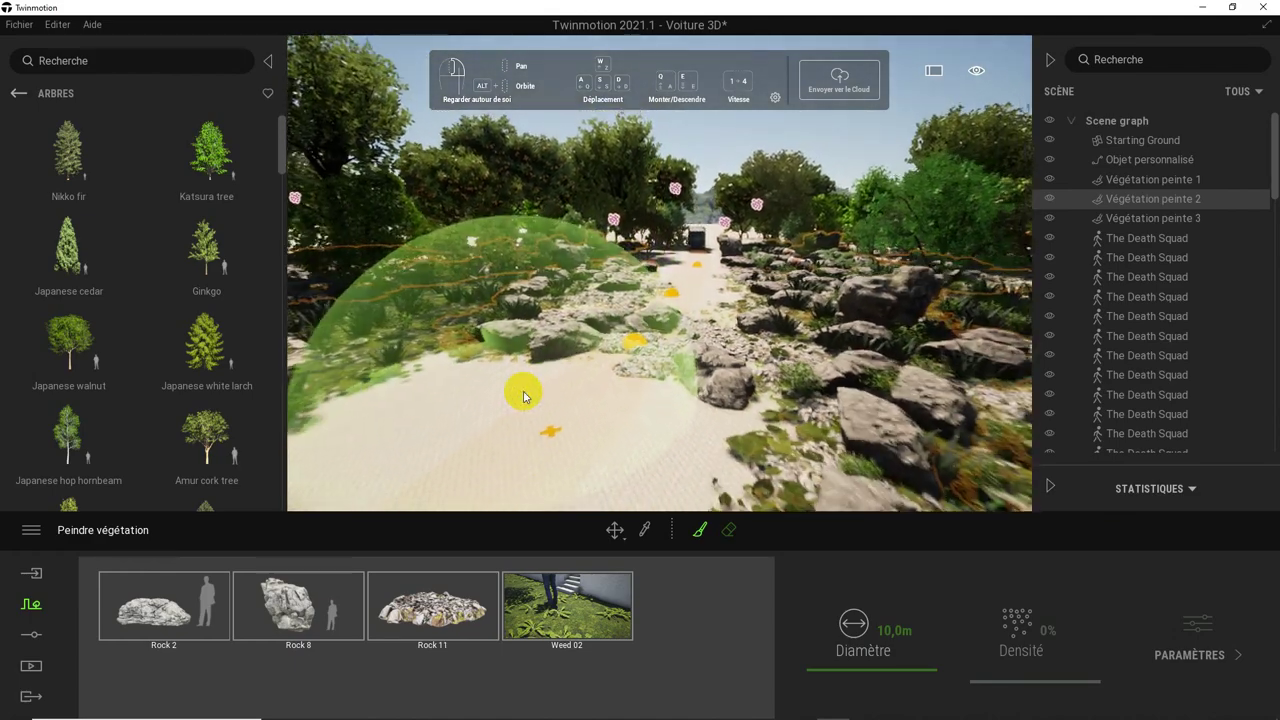
pyautogui.moveTo(523, 395); pyautogui.dragTo(395, 373)
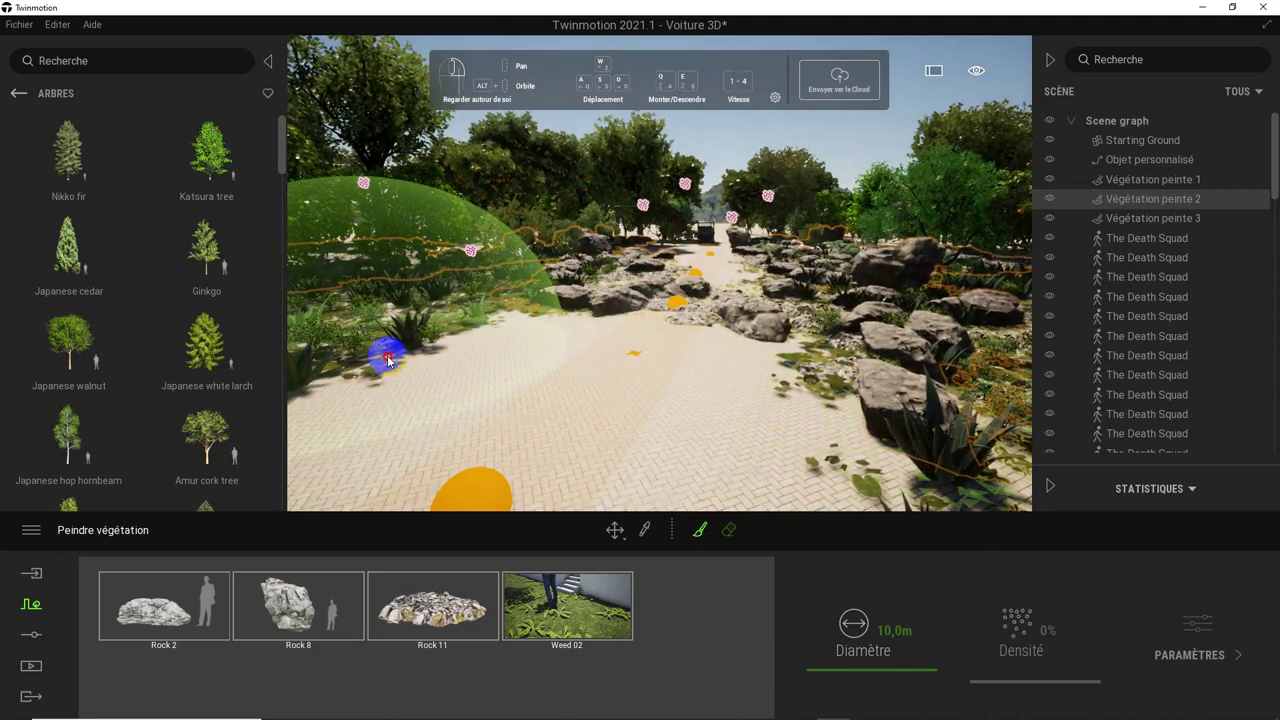
pyautogui.moveTo(723, 420); pyautogui.dragTo(683, 343)
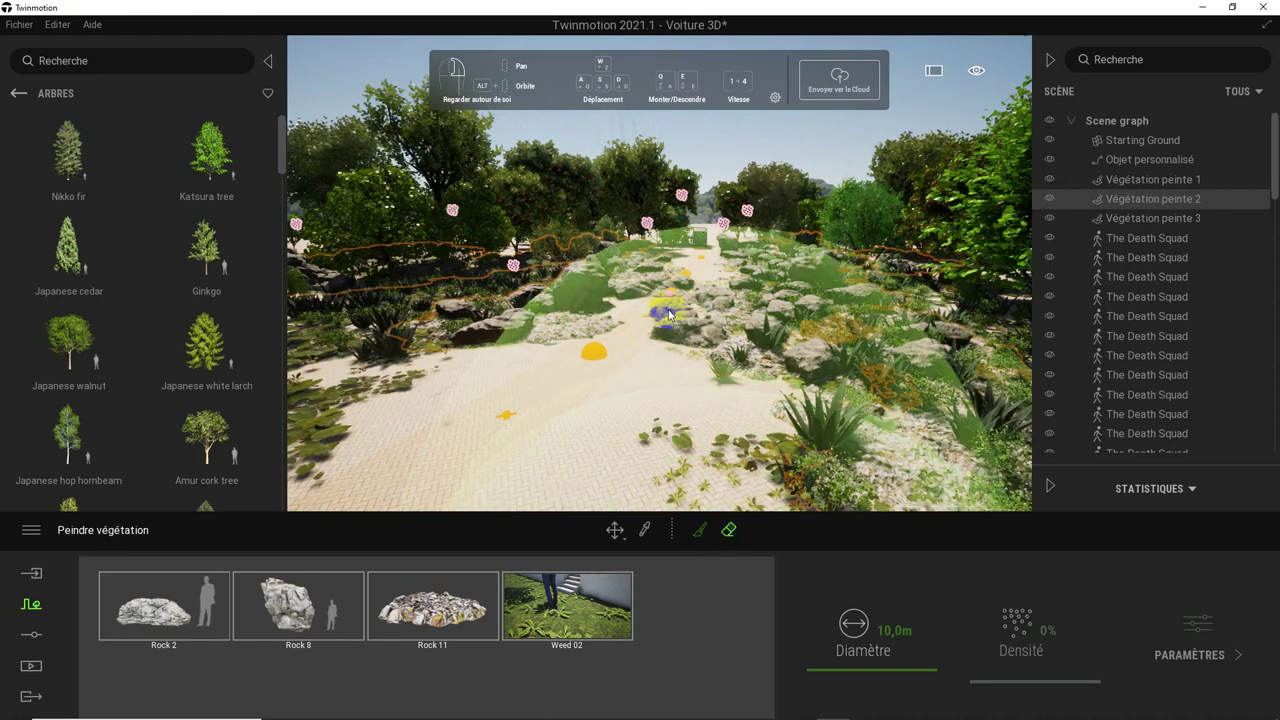
pyautogui.moveTo(669, 314); pyautogui.dragTo(671, 260)
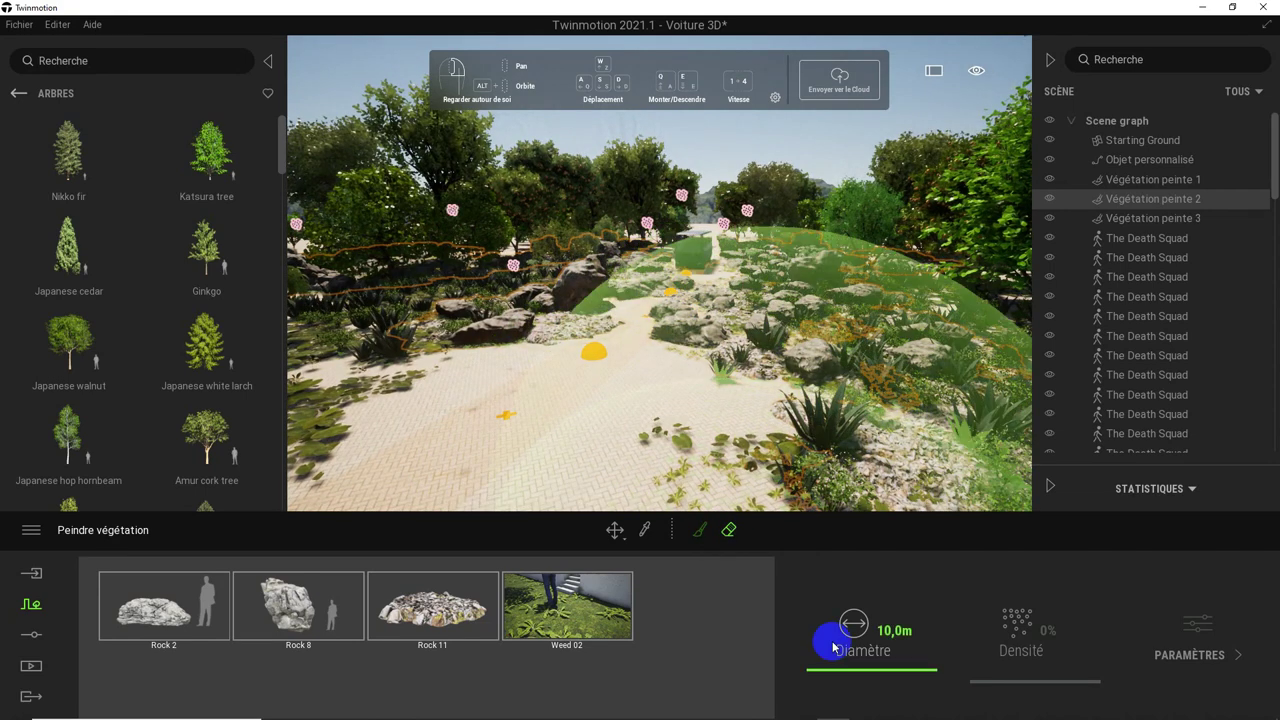
# - Shrink the vegetation brush to 5,4m and advance the camera along the rocky path
pyautogui.moveTo(849, 668); pyautogui.dragTo(802, 610)
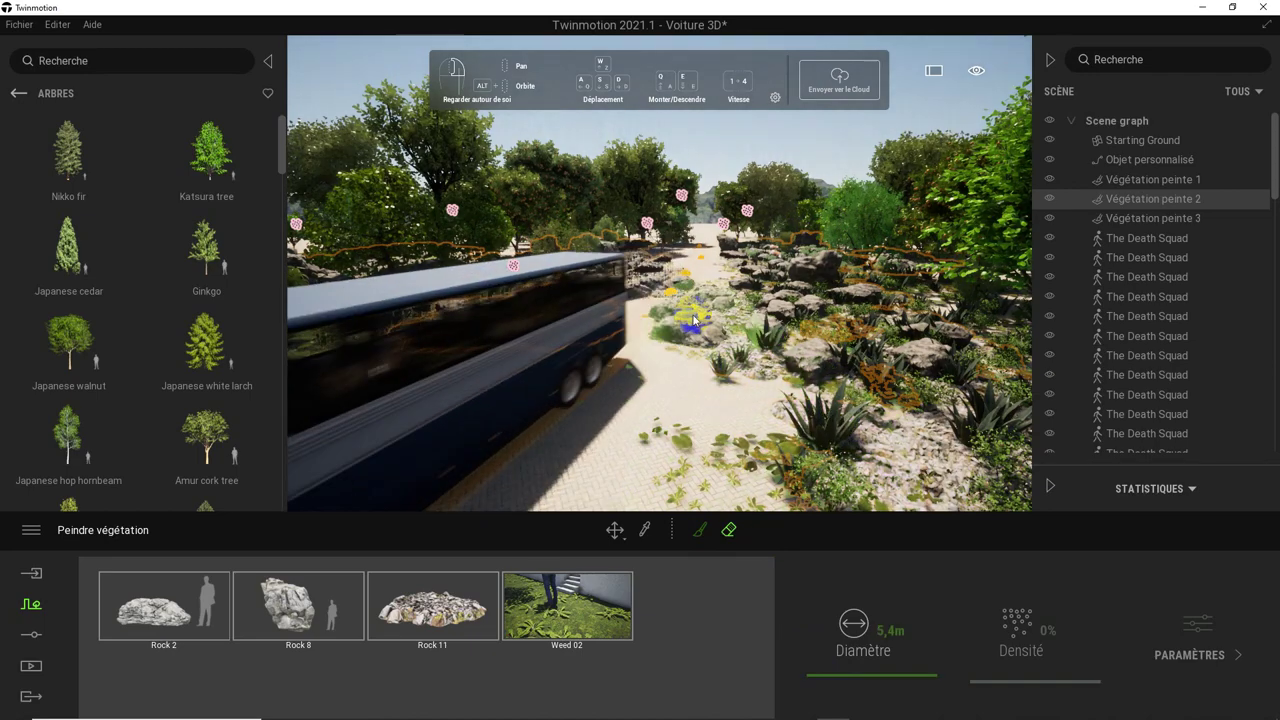
pyautogui.press('w')
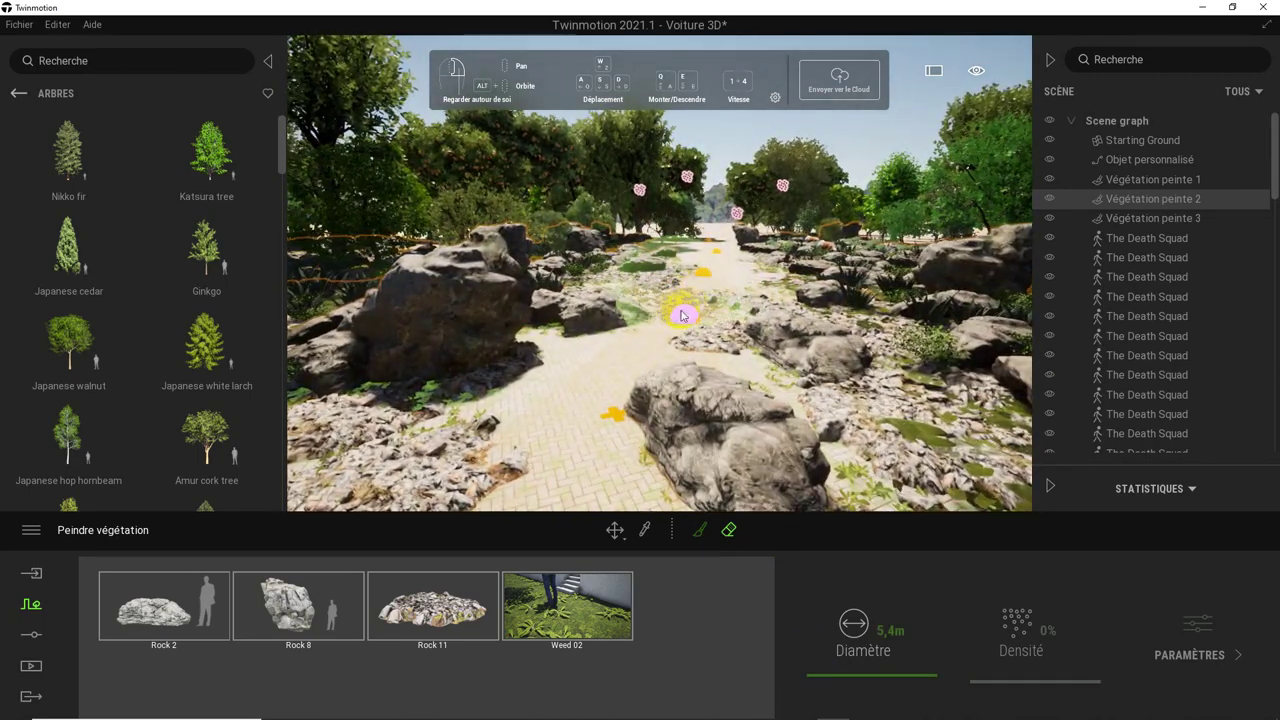
pyautogui.press('w')
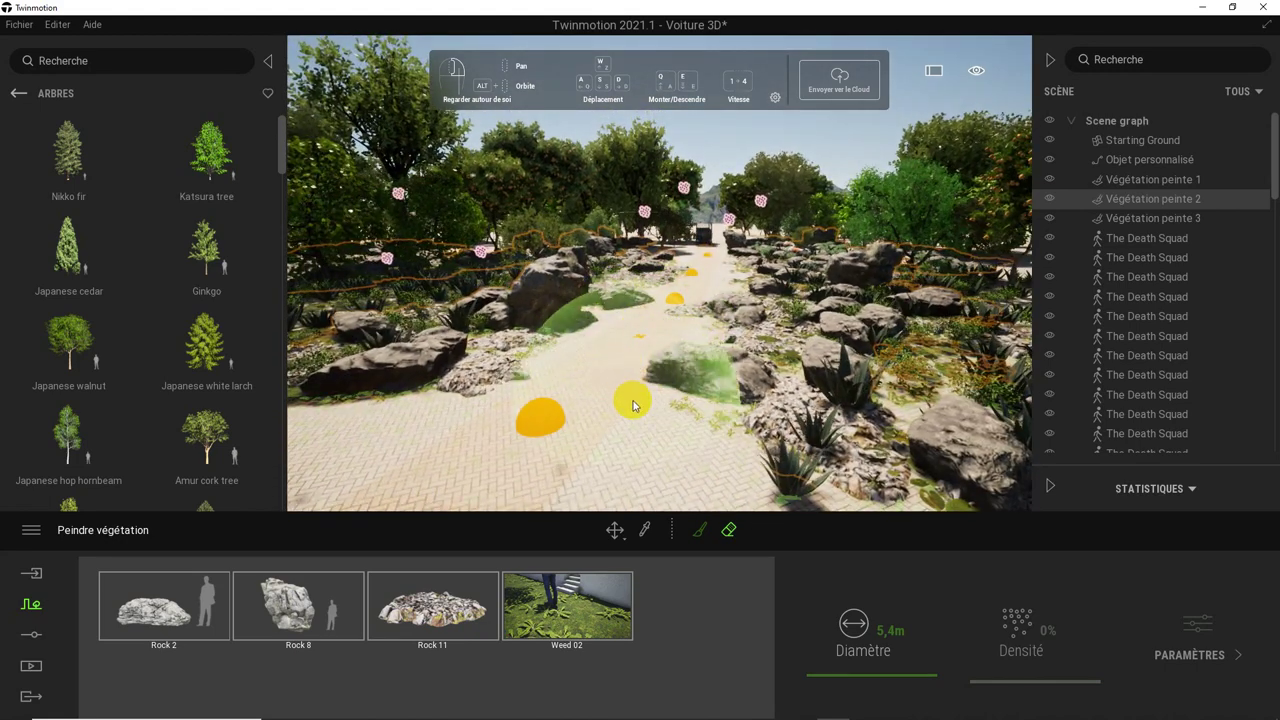
pyautogui.press('w')
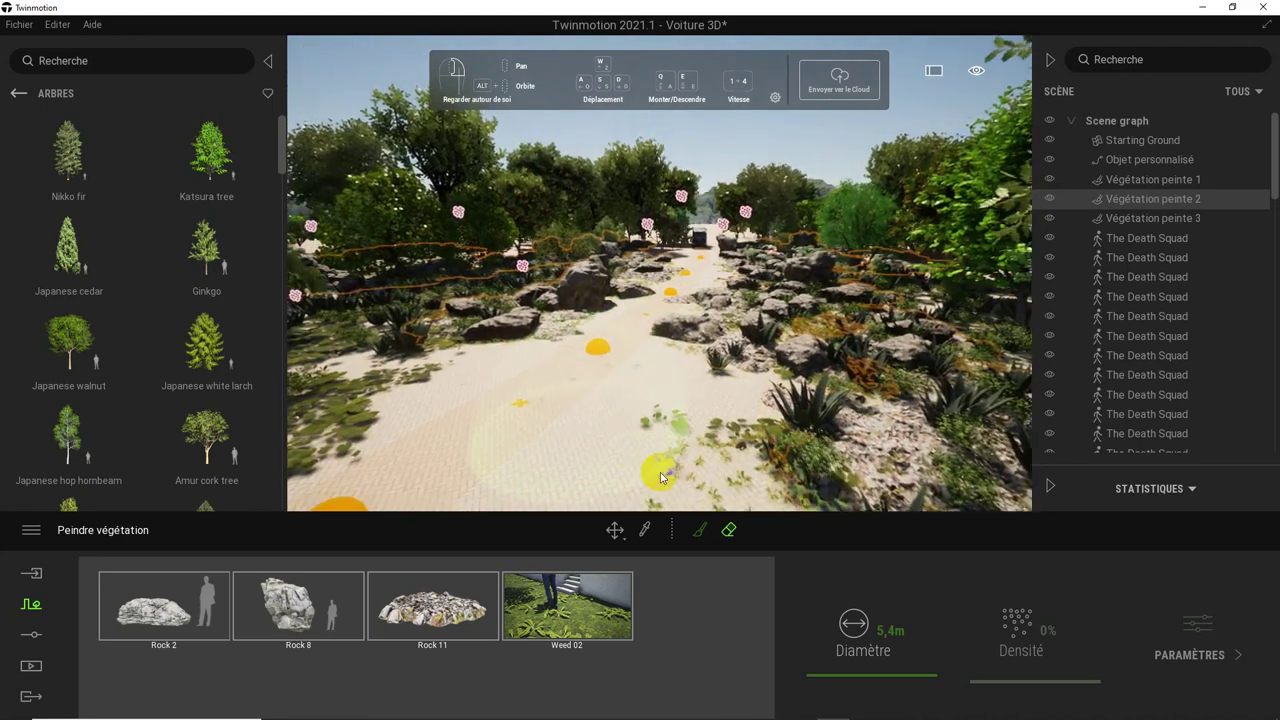
# - Paint rocks and weeds along the path edges, including beside the right edge
pyautogui.click(690, 534)
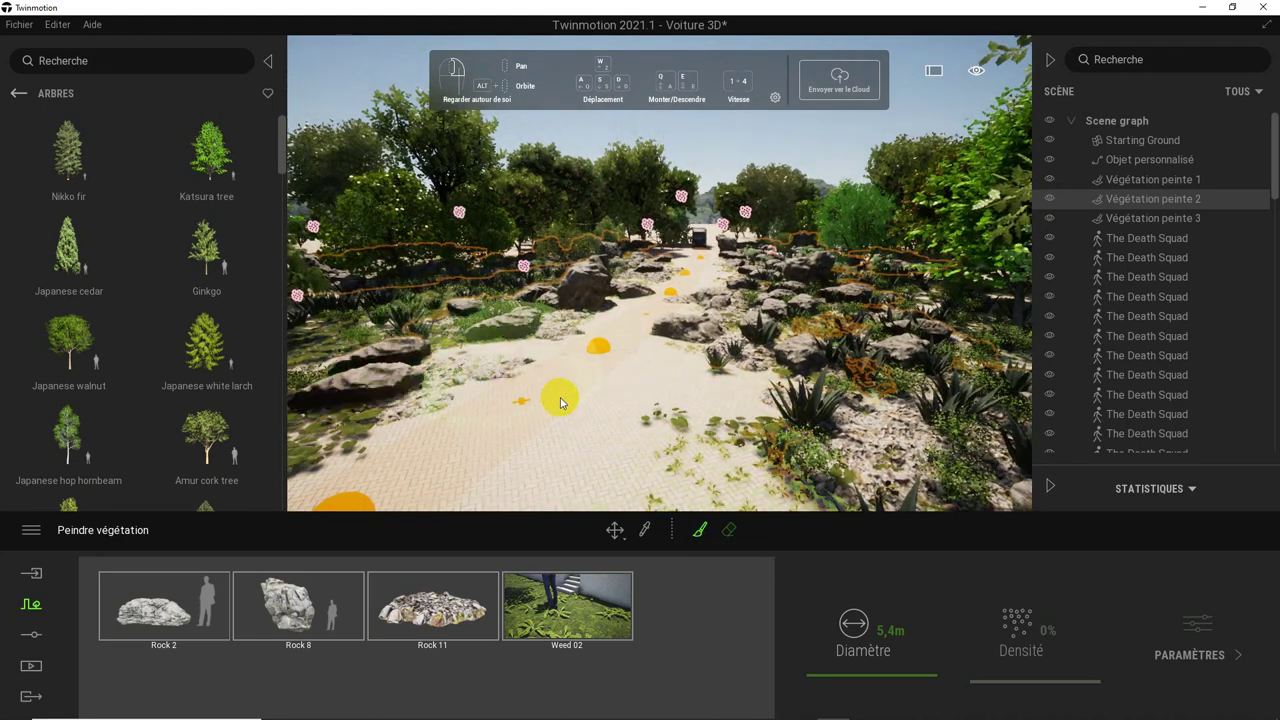
pyautogui.moveTo(640, 447); pyautogui.dragTo(699, 384)
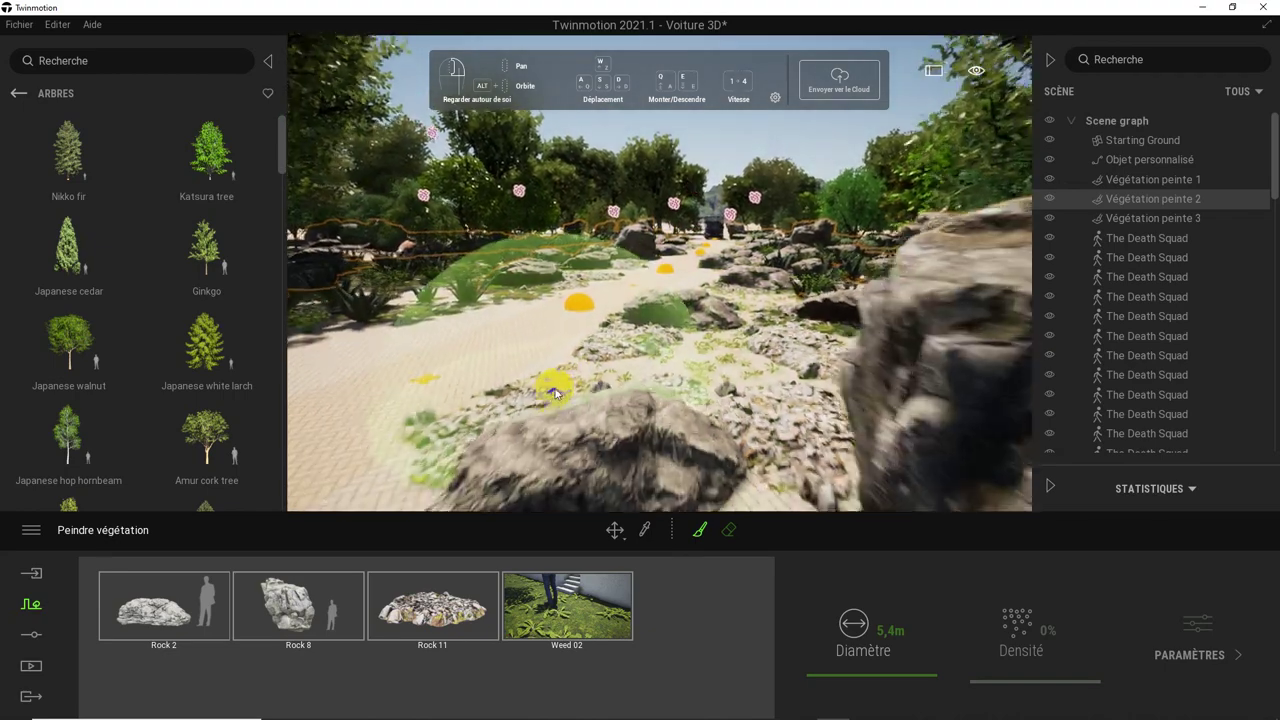
pyautogui.moveTo(646, 428); pyautogui.dragTo(575, 397, button='right')
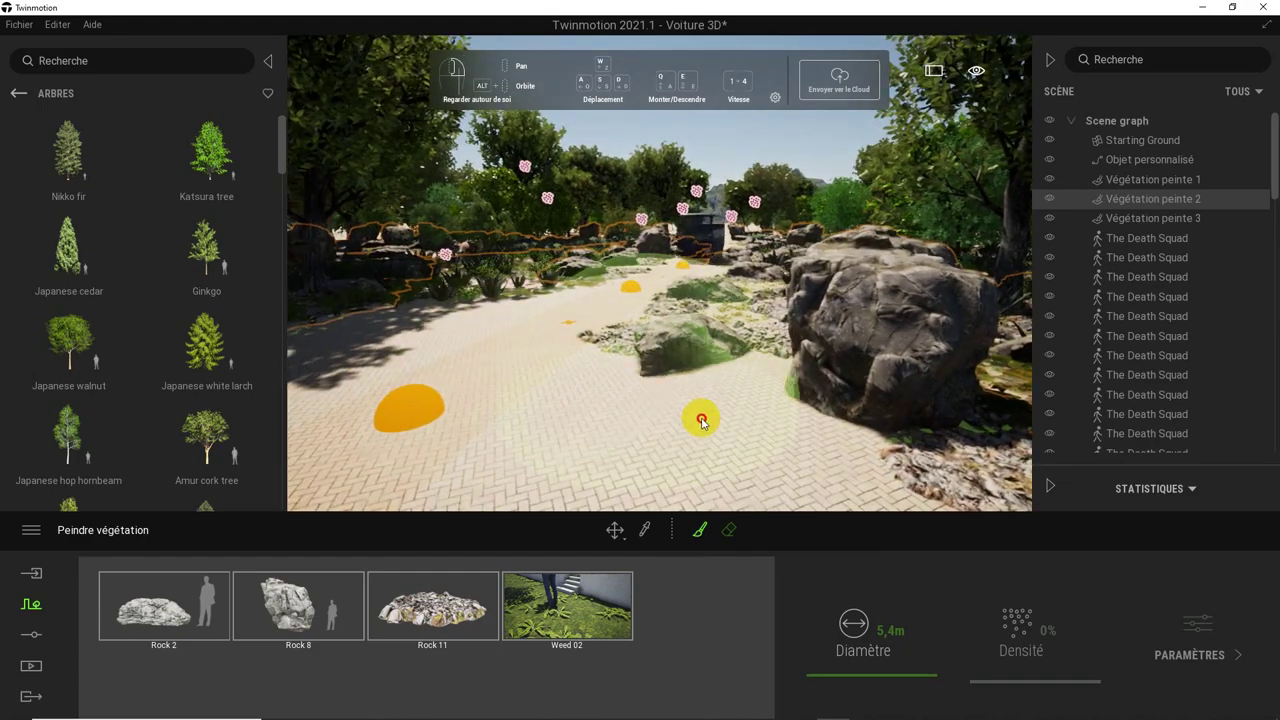
pyautogui.moveTo(694, 420); pyautogui.dragTo(748, 443)
pyautogui.moveTo(748, 443)
pyautogui.mouseDown(button='right')
pyautogui.moveTo(557, 370)
pyautogui.moveTo(437, 385)
pyautogui.mouseUp(button='right')
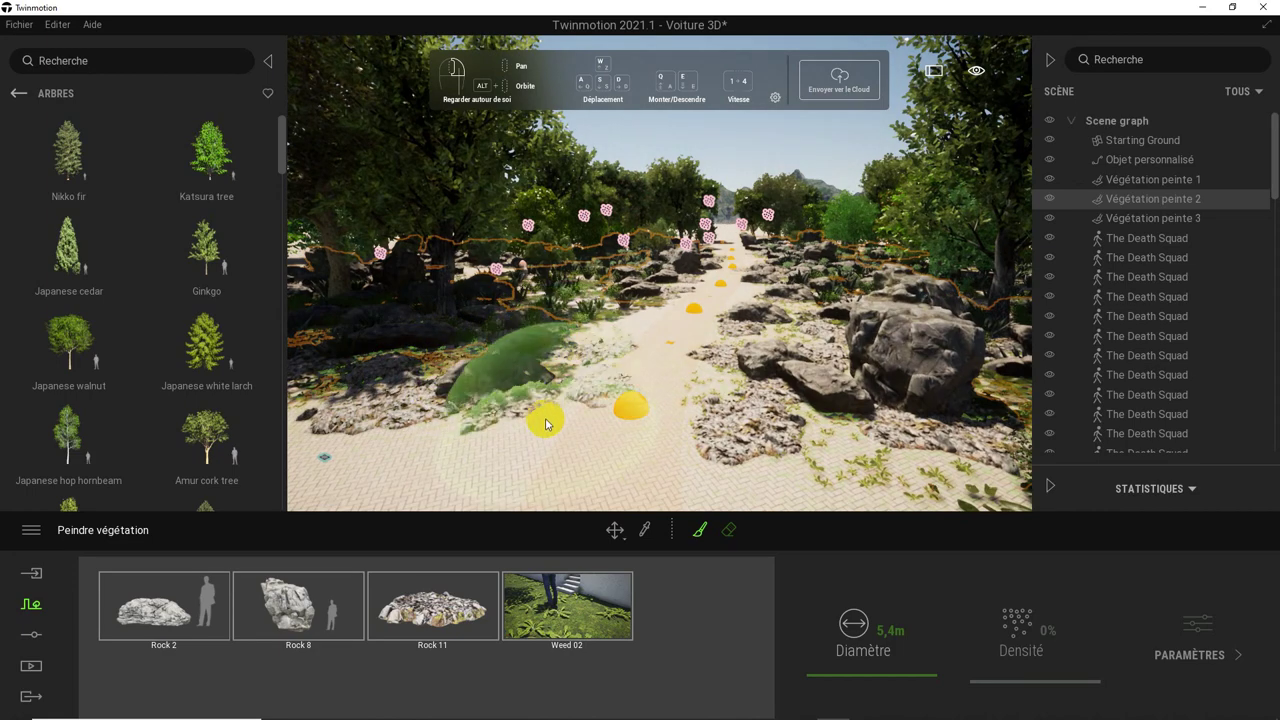
pyautogui.scroll(5, 643, 408)
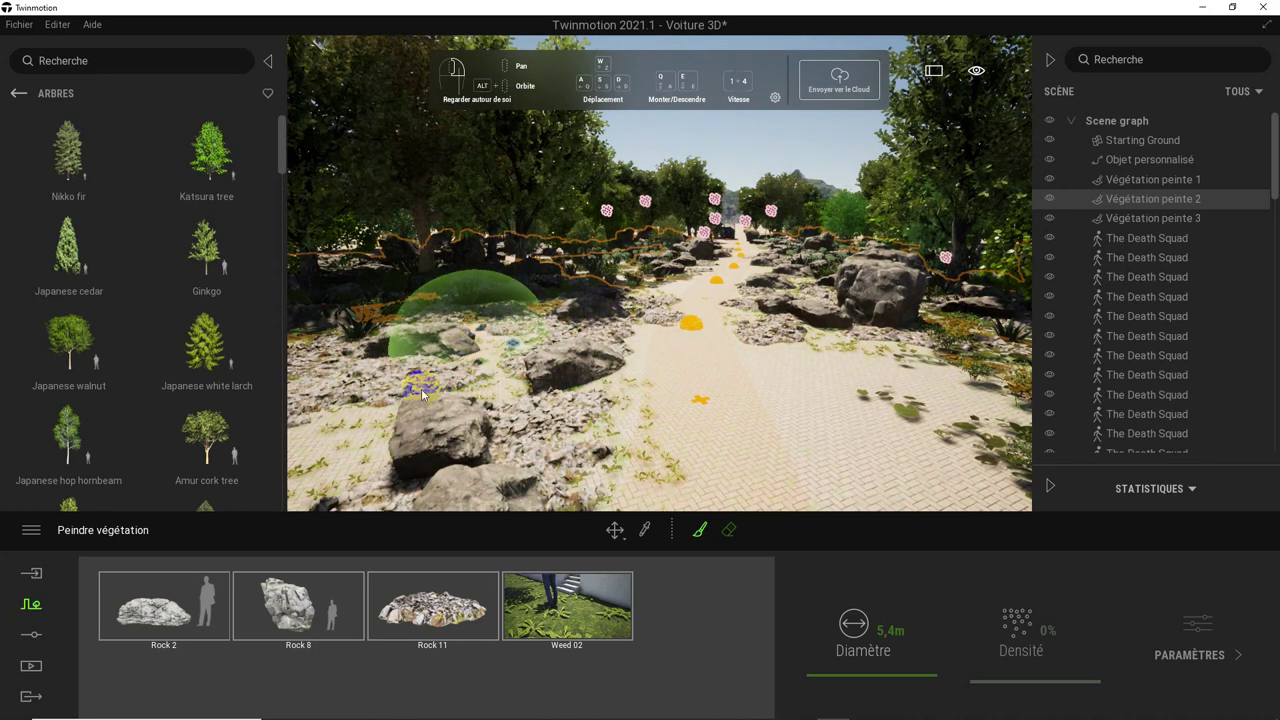
pyautogui.moveTo(922, 410); pyautogui.dragTo(905, 452)
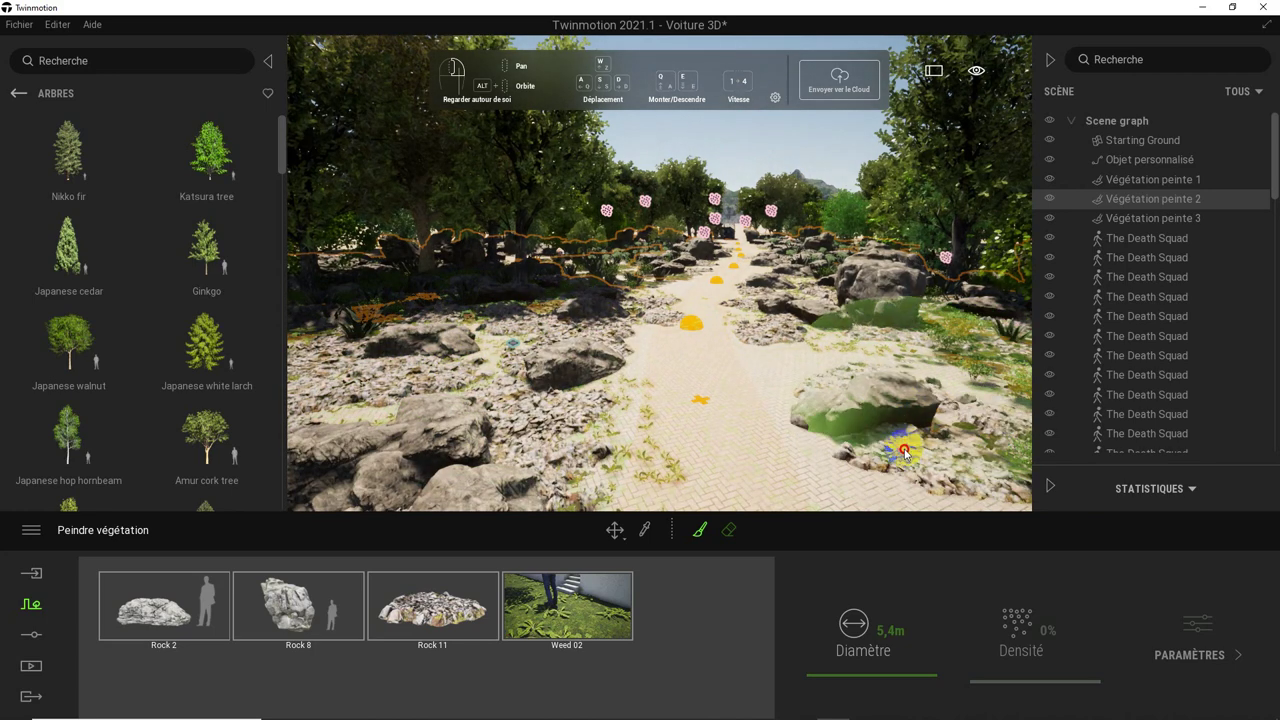
pyautogui.press('w')
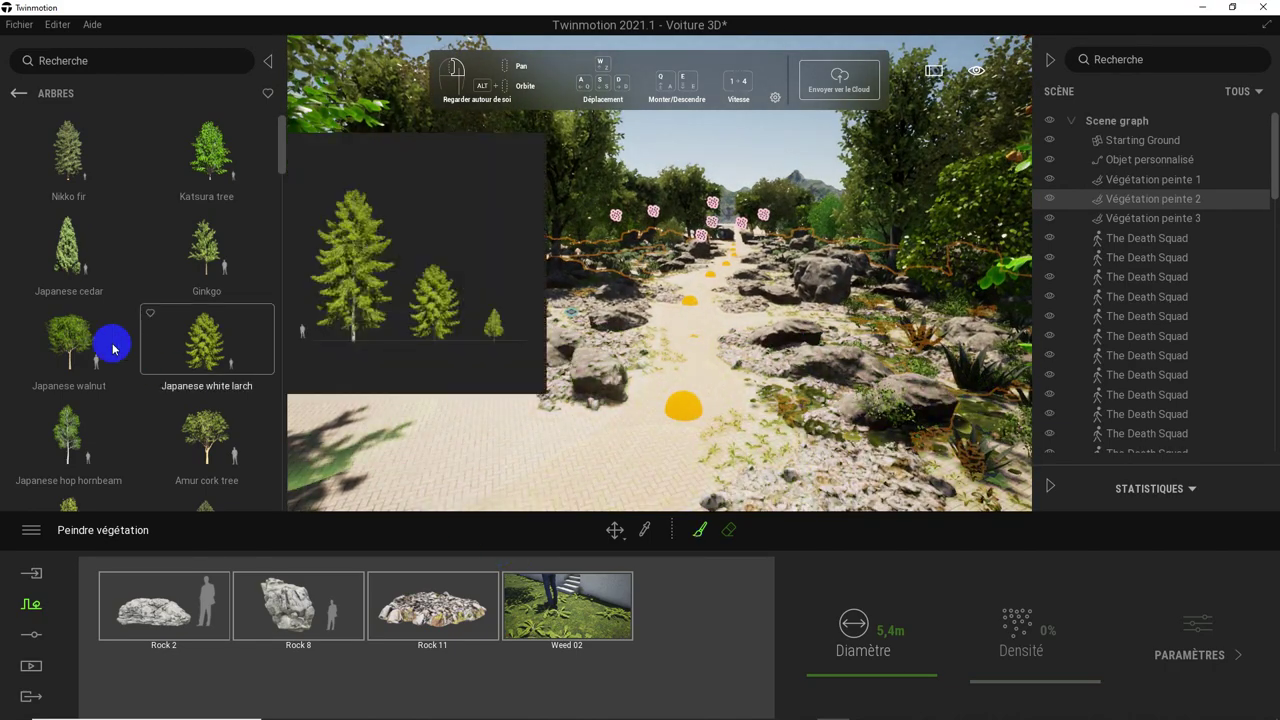
# - Paint vegetation around the left rock, down the left lawn and along the path edge
pyautogui.scroll(-1, 180, 350)
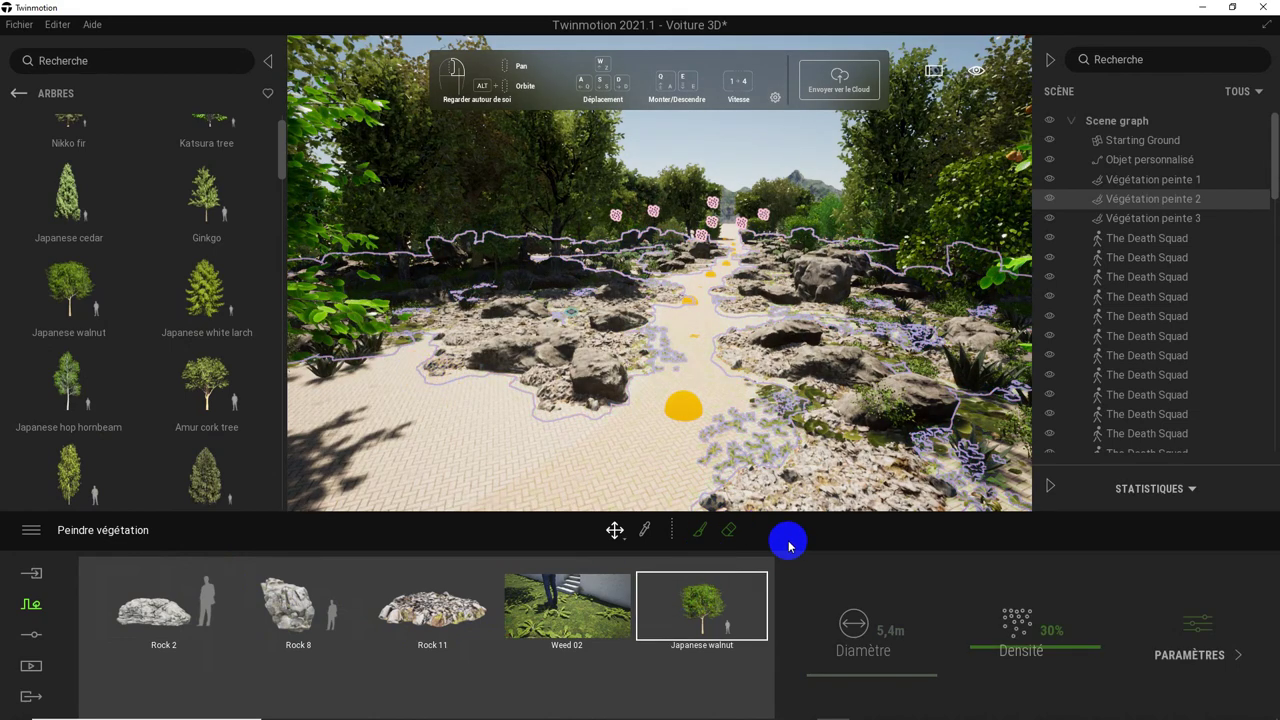
pyautogui.click(699, 533)
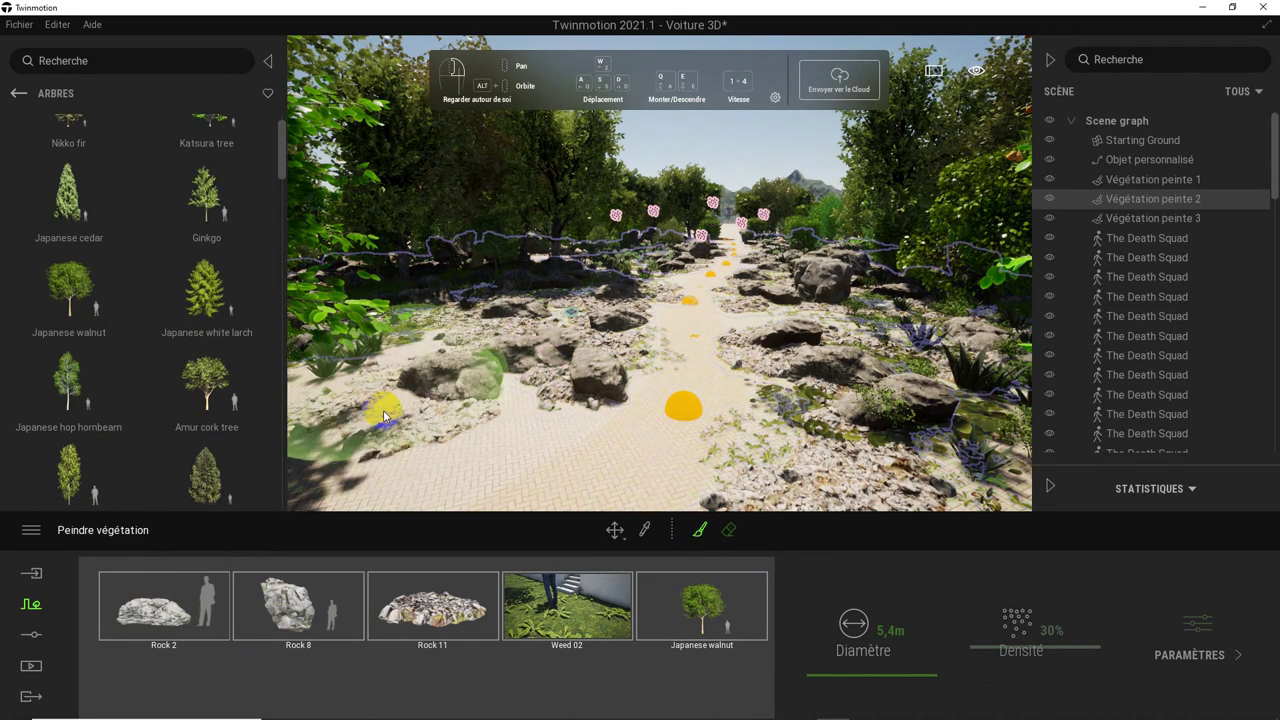
pyautogui.moveTo(383, 410); pyautogui.dragTo(405, 390)
pyautogui.moveTo(515, 390); pyautogui.dragTo(462, 441)
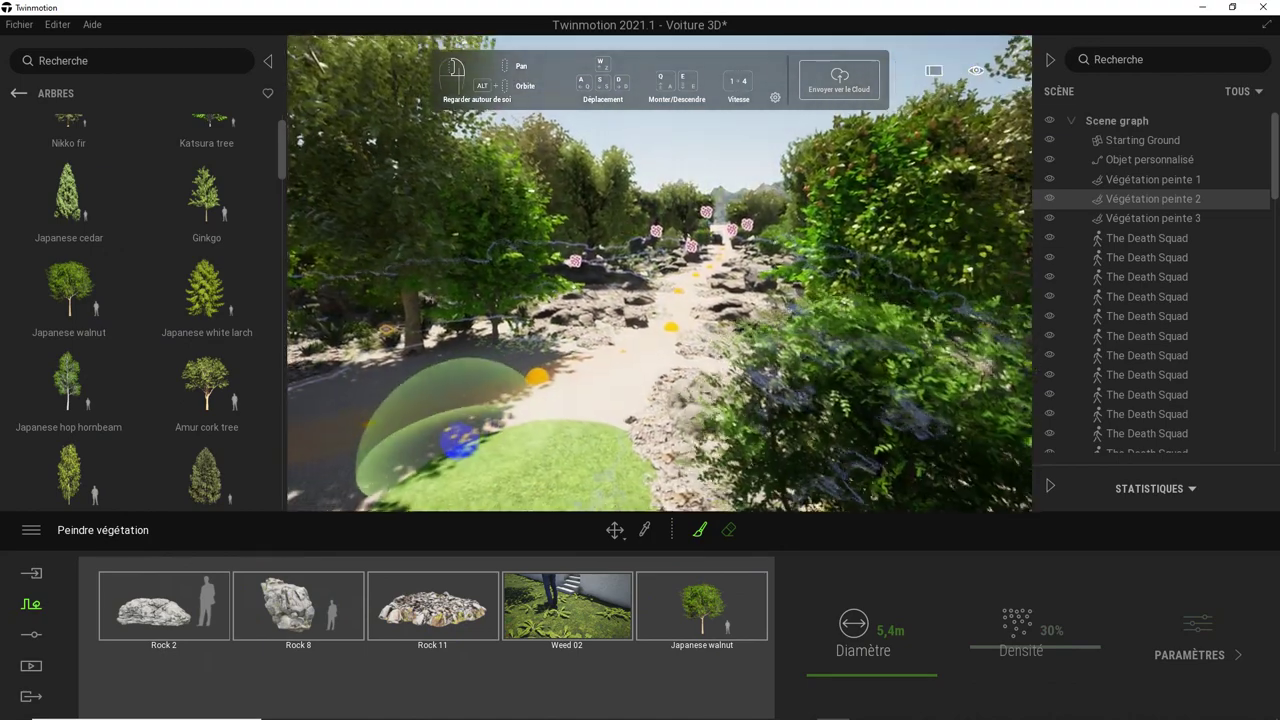
pyautogui.moveTo(462, 441); pyautogui.dragTo(457, 449)
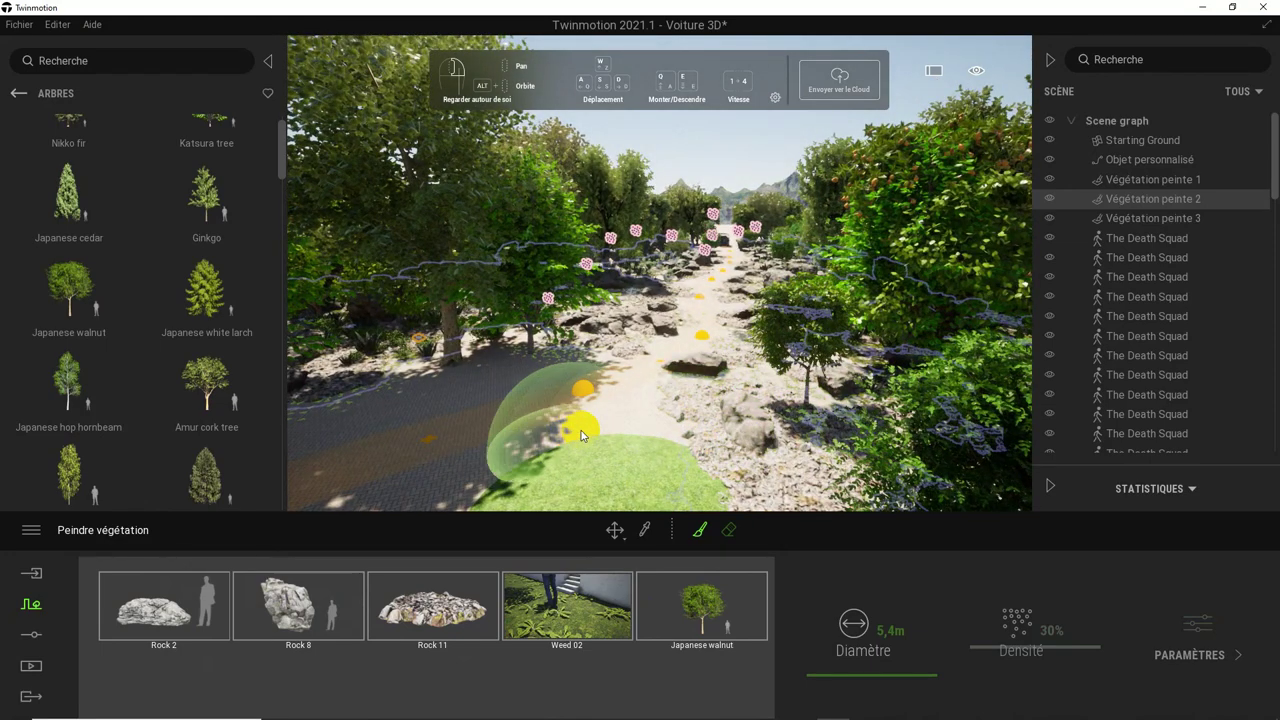
pyautogui.moveTo(445, 392)
pyautogui.mouseDown()
pyautogui.moveTo(490, 382)
pyautogui.moveTo(700, 490)
pyautogui.moveTo(757, 463)
pyautogui.moveTo(735, 463)
pyautogui.moveTo(871, 420)
pyautogui.mouseUp()
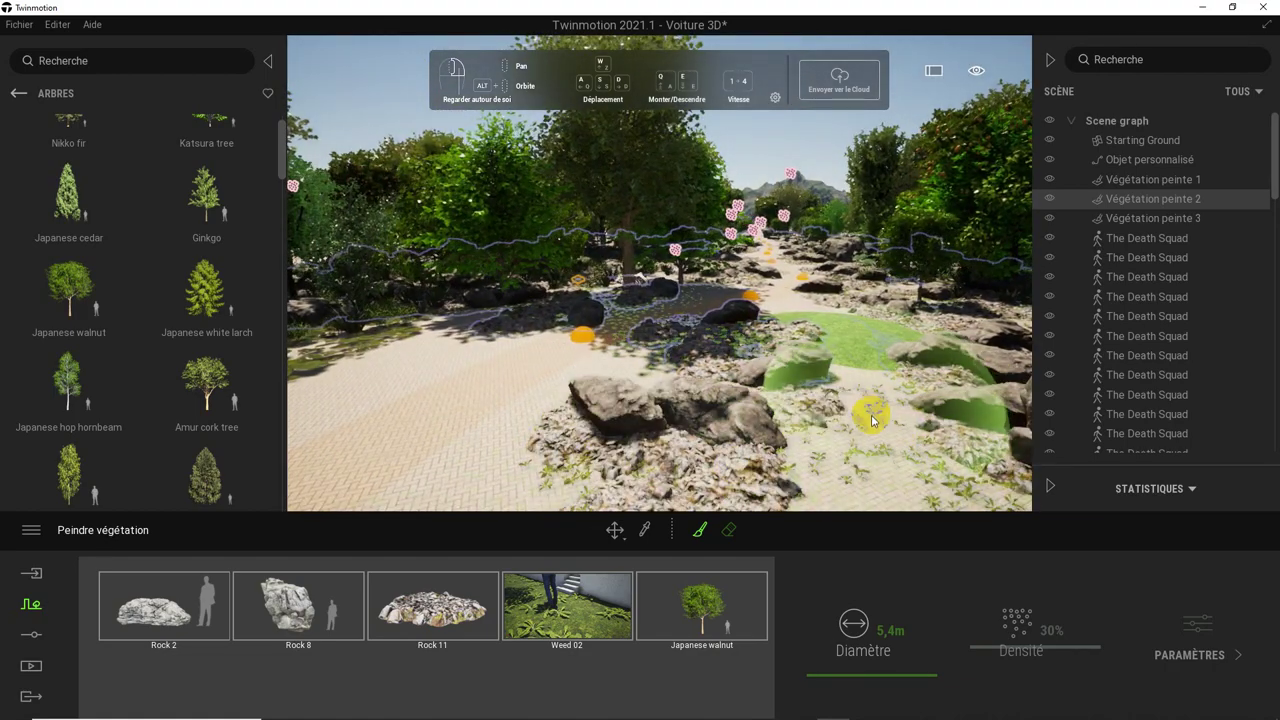
# - Paint flowers, rocks and weed patches on the right, undoing the unwanted strokes
pyautogui.moveTo(503, 414)
pyautogui.mouseDown()
pyautogui.moveTo(401, 343)
pyautogui.moveTo(493, 346)
pyautogui.mouseUp()
pyautogui.scroll(5, 447, 385)
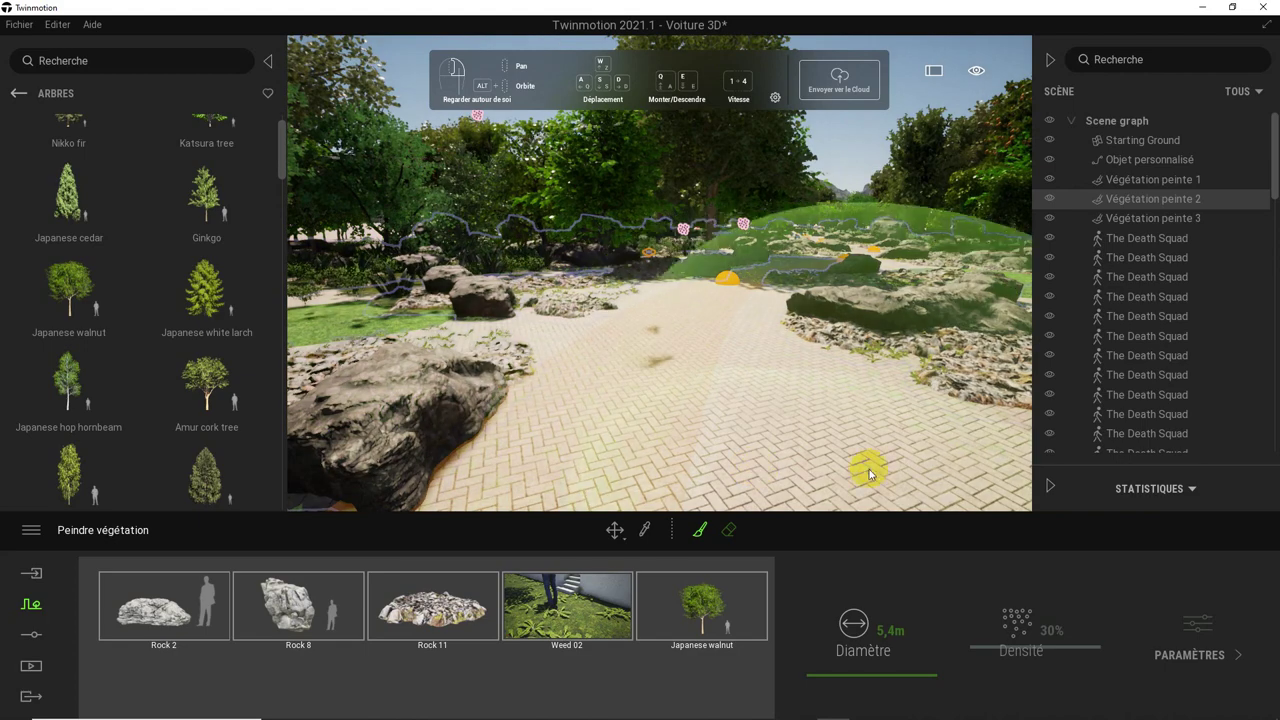
pyautogui.hotkey('ctrl', 'z')
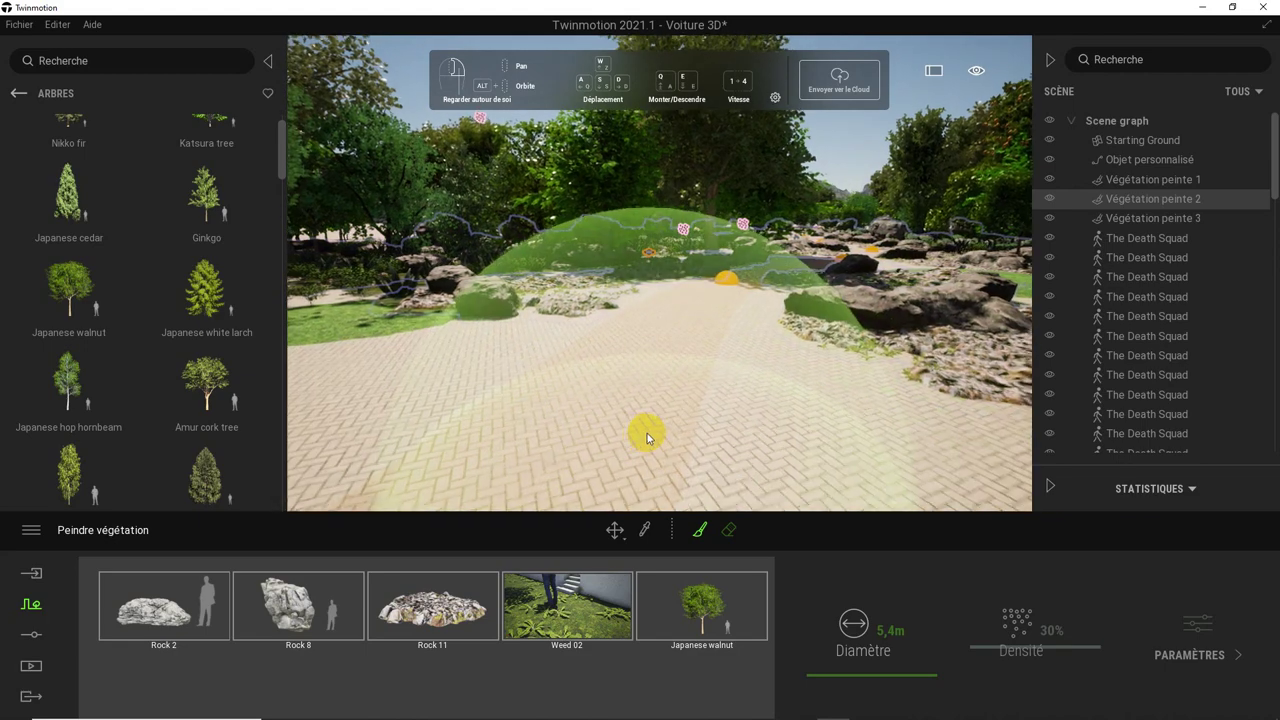
pyautogui.scroll(-5, 630, 407)
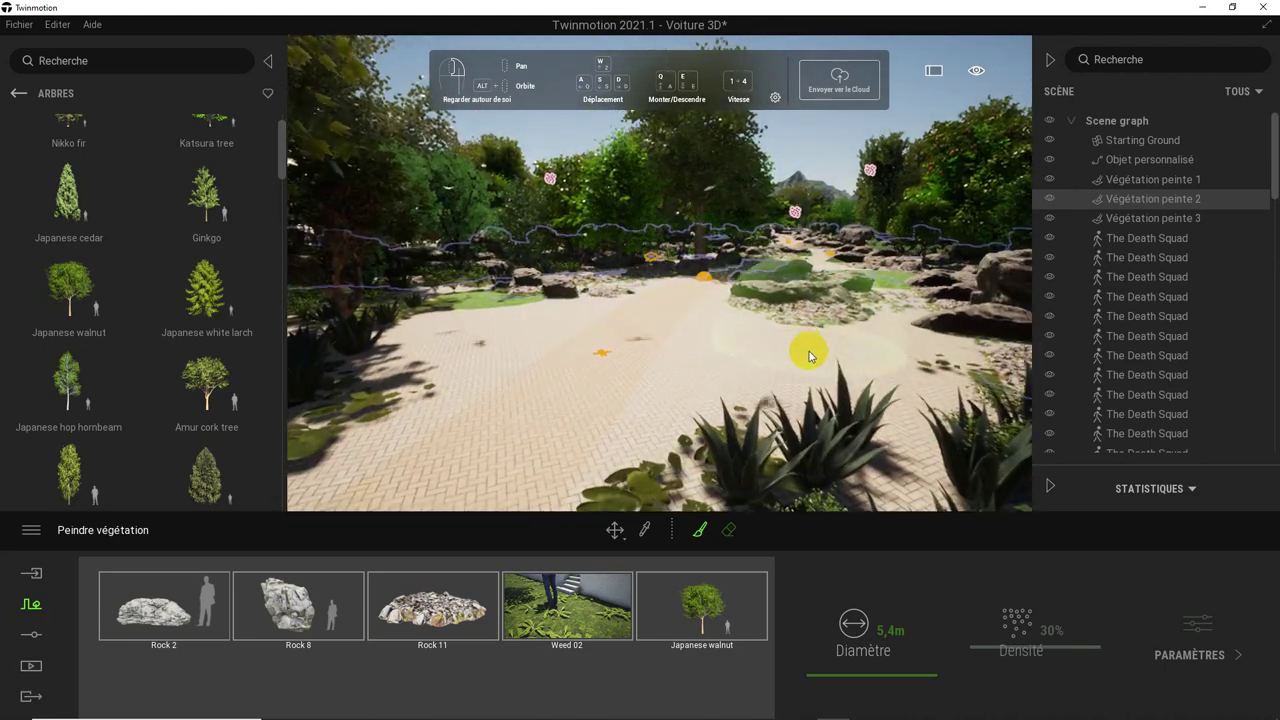
pyautogui.moveTo(880, 371); pyautogui.dragTo(889, 340)
pyautogui.hotkey('ctrl', 'z')
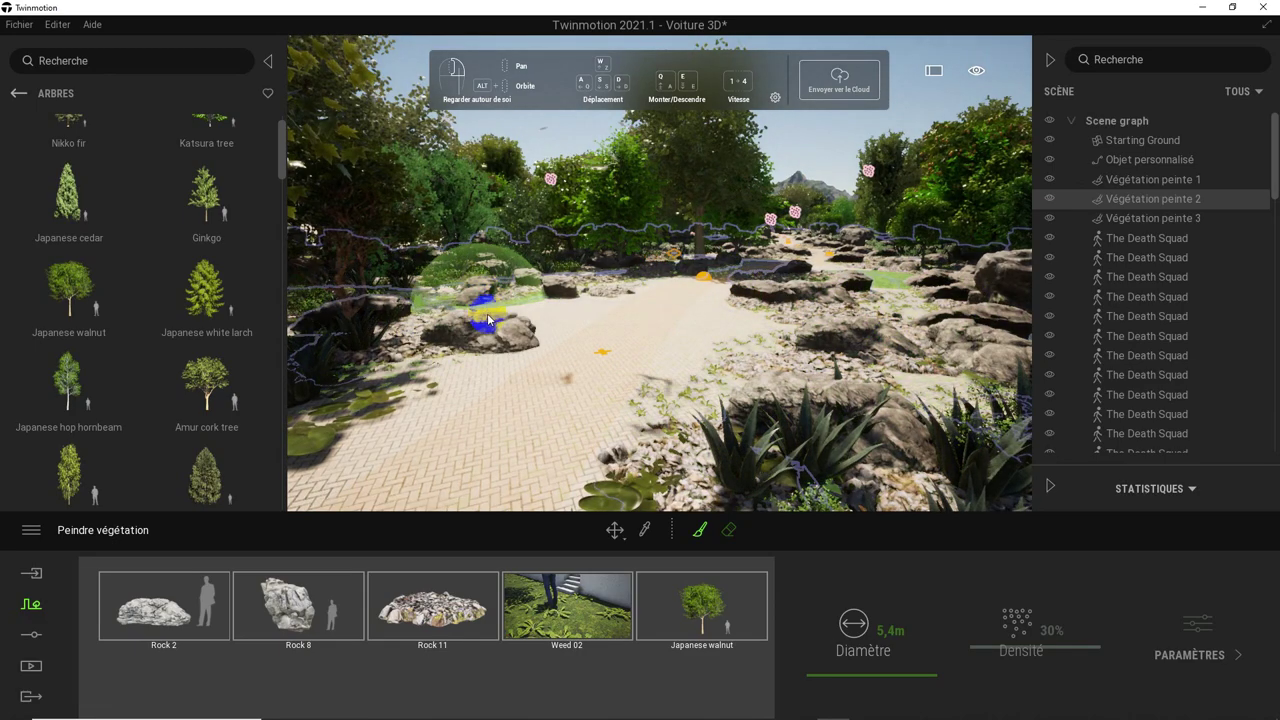
# - Paint weeds, rocks and plants across the foreground near the left tree and right of path
pyautogui.moveTo(489, 319); pyautogui.dragTo(523, 386)
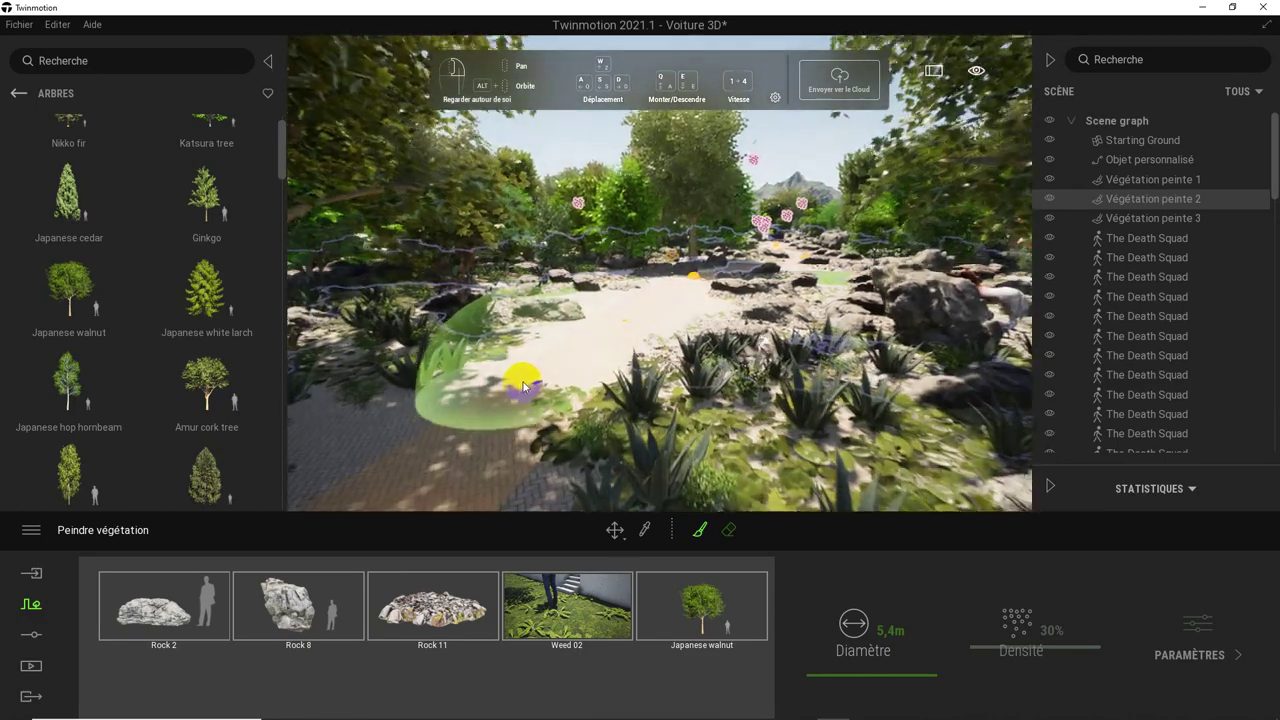
pyautogui.moveTo(523, 386); pyautogui.dragTo(401, 380, button='right')
pyautogui.moveTo(401, 380); pyautogui.dragTo(571, 414)
pyautogui.moveTo(571, 414); pyautogui.dragTo(816, 424, button='right')
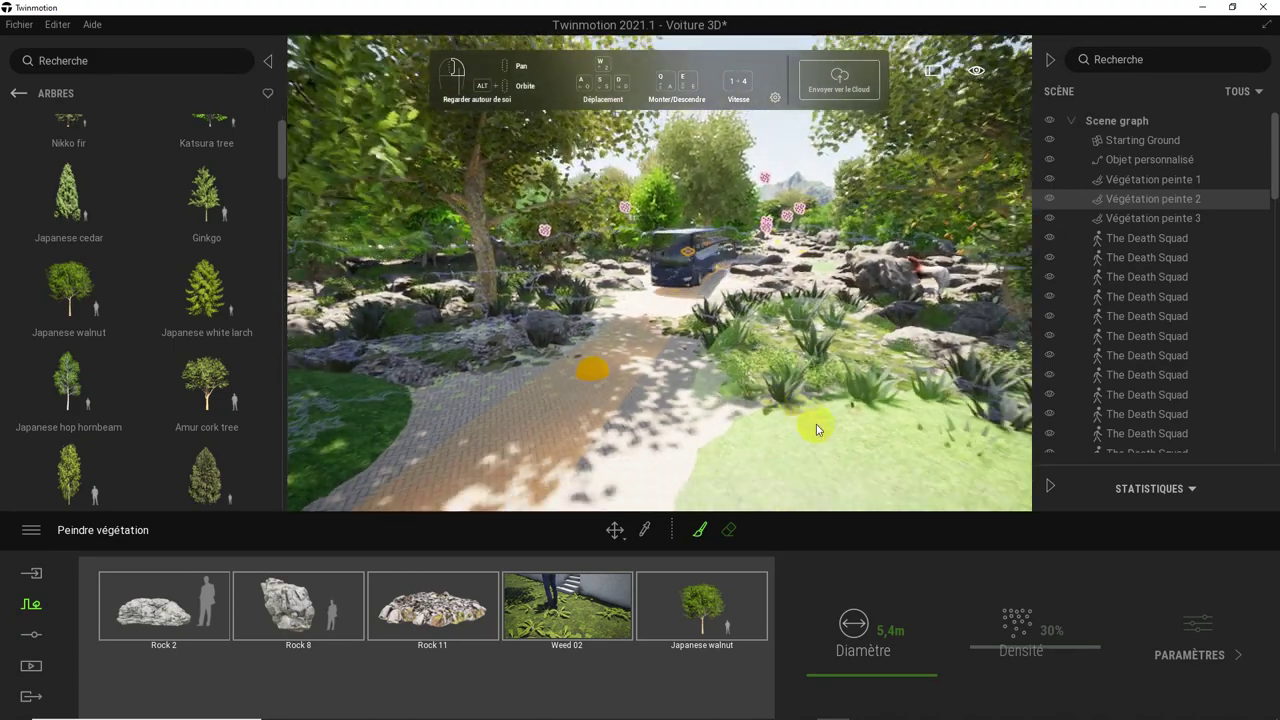
pyautogui.moveTo(816, 424); pyautogui.dragTo(818, 370)
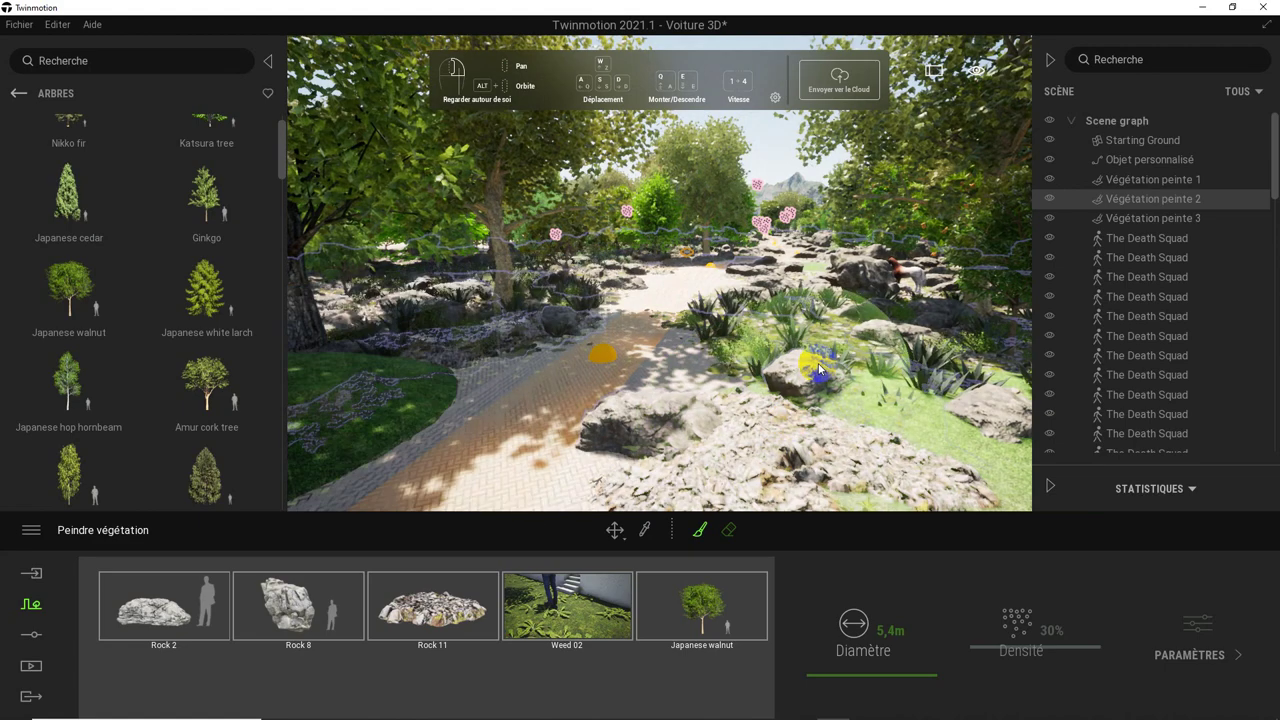
pyautogui.moveTo(815, 376); pyautogui.dragTo(435, 397)
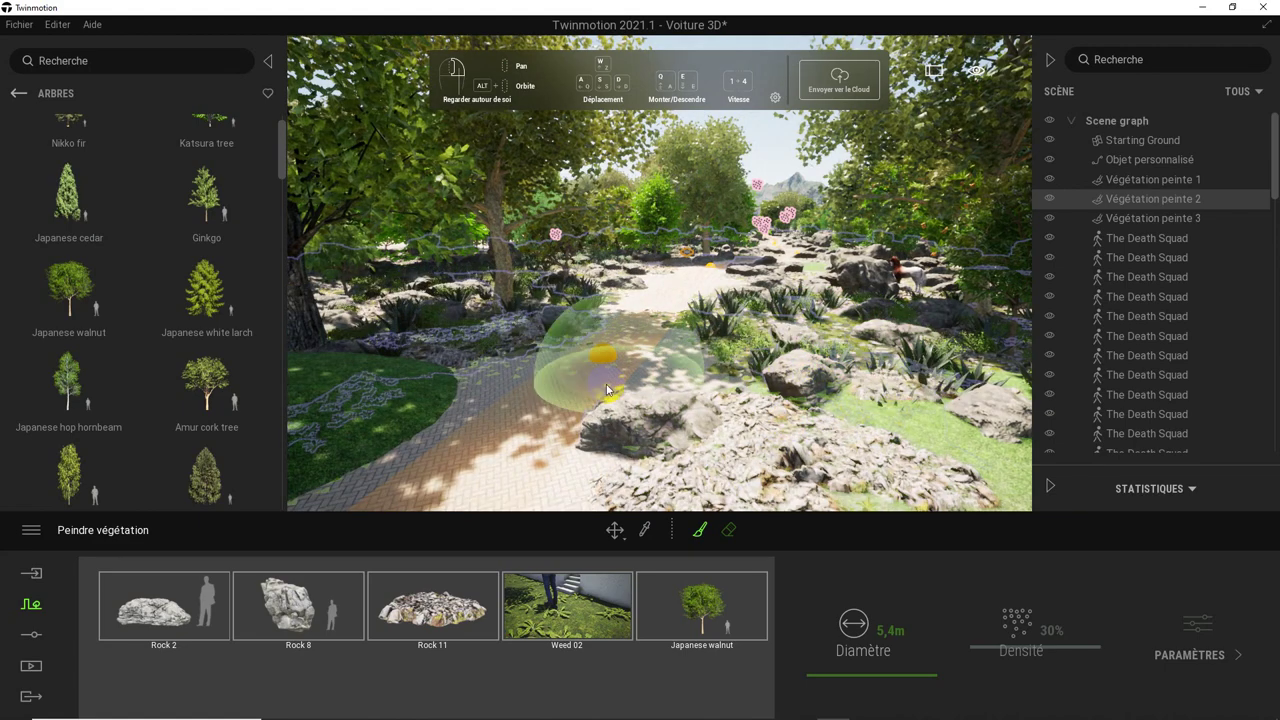
# - Paint vegetation and a rock across the lawn and along the path's left side further on
pyautogui.press('w')
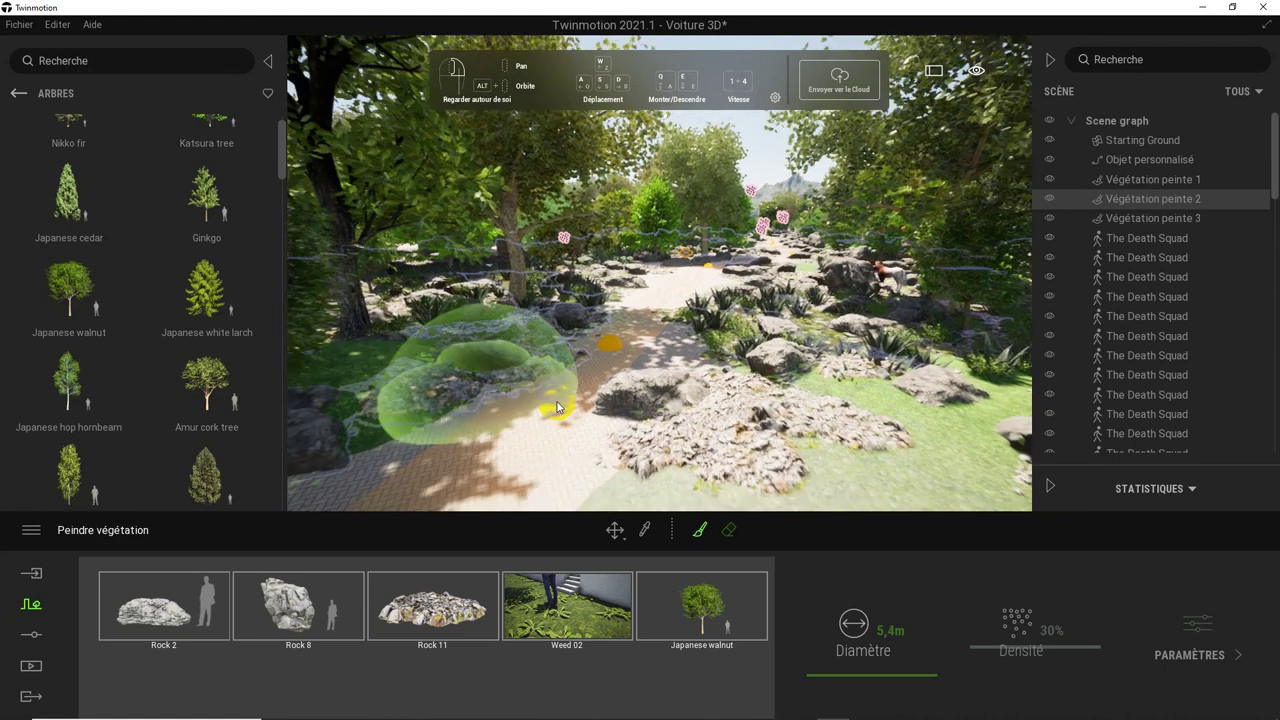
pyautogui.click(735, 473)
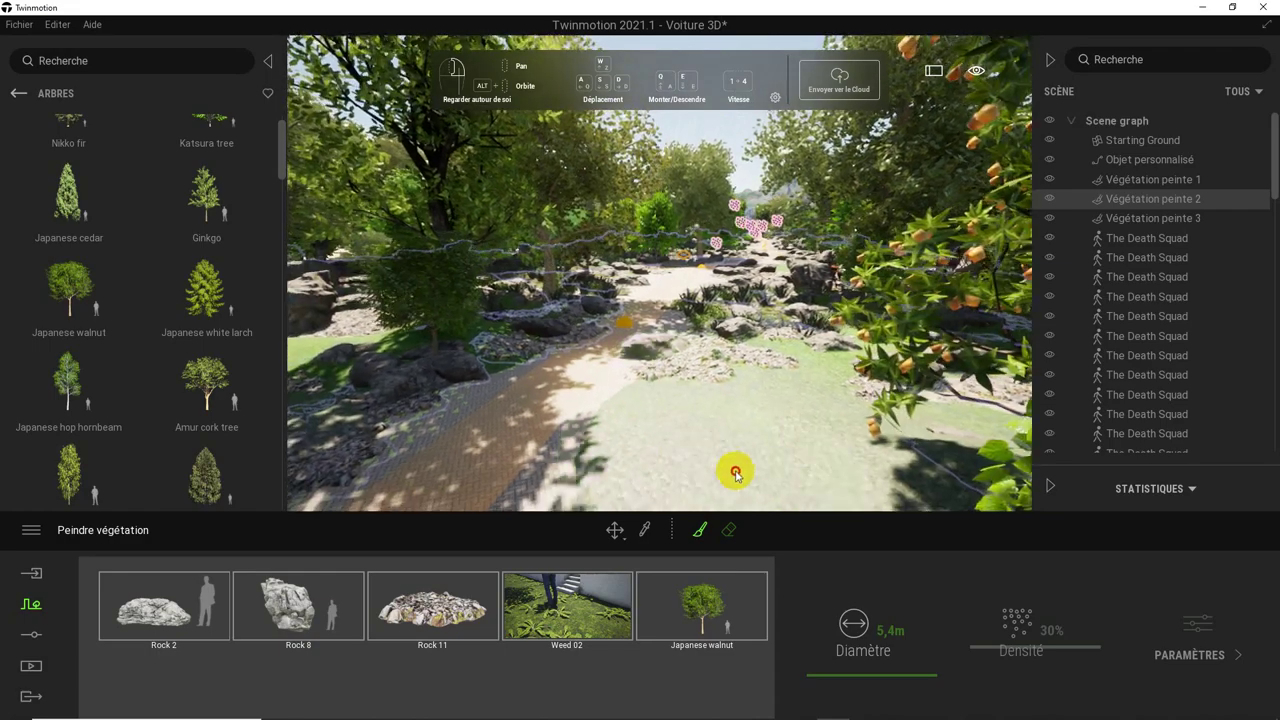
pyautogui.moveTo(681, 502); pyautogui.dragTo(845, 411)
pyautogui.moveTo(643, 461)
pyautogui.mouseDown()
pyautogui.moveTo(696, 484)
pyautogui.moveTo(605, 466)
pyautogui.moveTo(506, 321)
pyautogui.mouseUp()
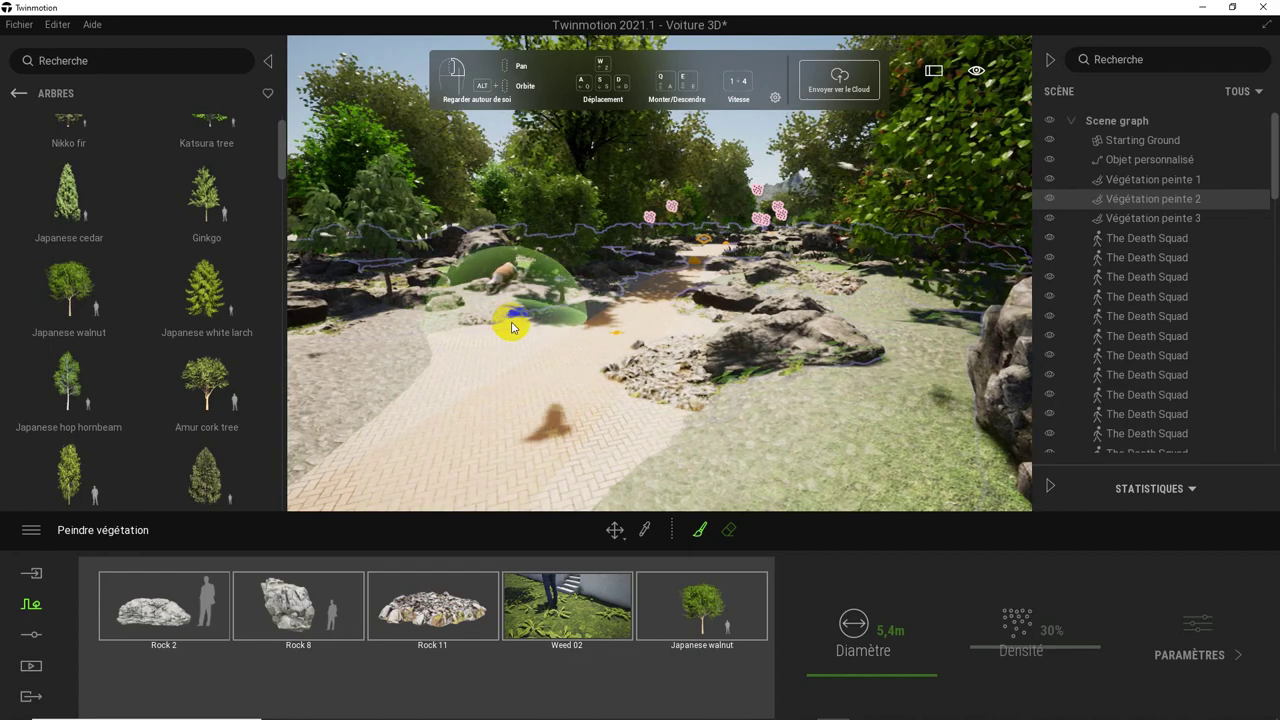
pyautogui.moveTo(509, 418)
pyautogui.mouseDown()
pyautogui.moveTo(614, 434)
pyautogui.moveTo(600, 440)
pyautogui.moveTo(528, 429)
pyautogui.moveTo(739, 422)
pyautogui.moveTo(543, 371)
pyautogui.moveTo(749, 366)
pyautogui.moveTo(495, 390)
pyautogui.moveTo(426, 363)
pyautogui.moveTo(531, 392)
pyautogui.moveTo(529, 380)
pyautogui.moveTo(500, 394)
pyautogui.moveTo(514, 400)
pyautogui.moveTo(392, 337)
pyautogui.moveTo(369, 383)
pyautogui.moveTo(500, 370)
pyautogui.moveTo(709, 432)
pyautogui.mouseUp()
# - Paint grass patches further down the path, then step back and stop painting
pyautogui.press('w')
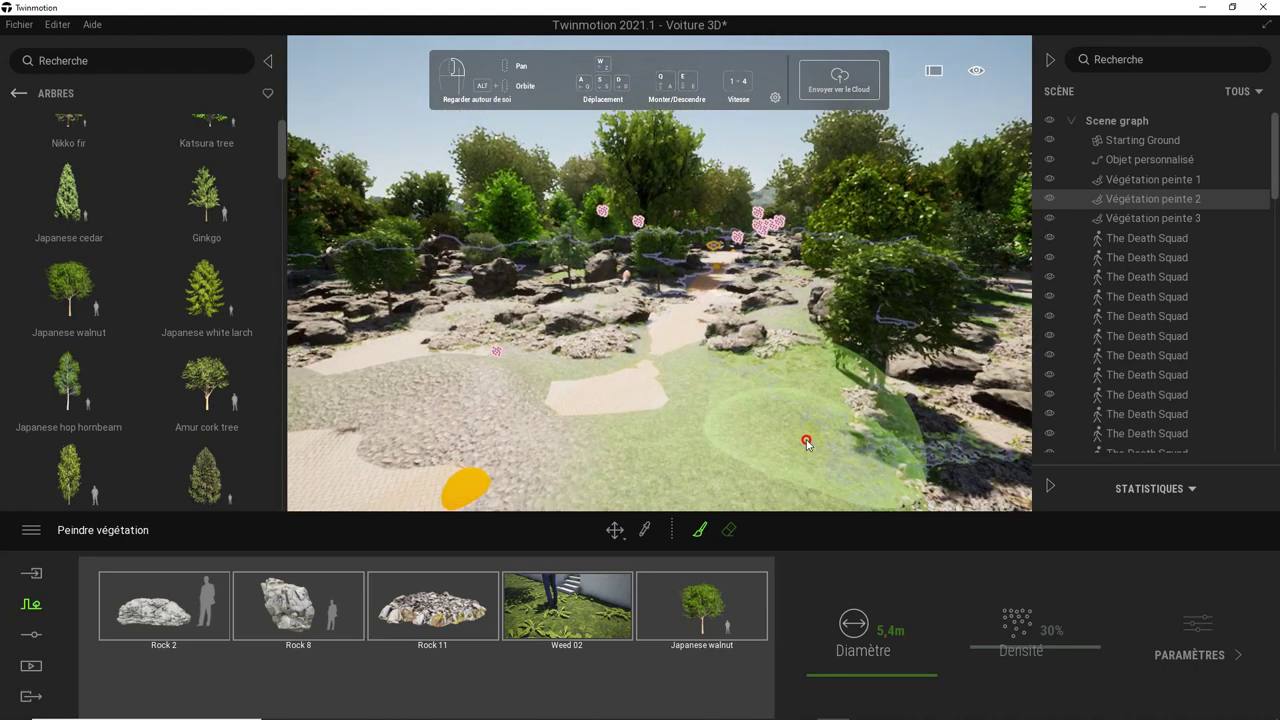
pyautogui.moveTo(806, 437)
pyautogui.mouseDown()
pyautogui.moveTo(509, 434)
pyautogui.moveTo(395, 372)
pyautogui.mouseUp()
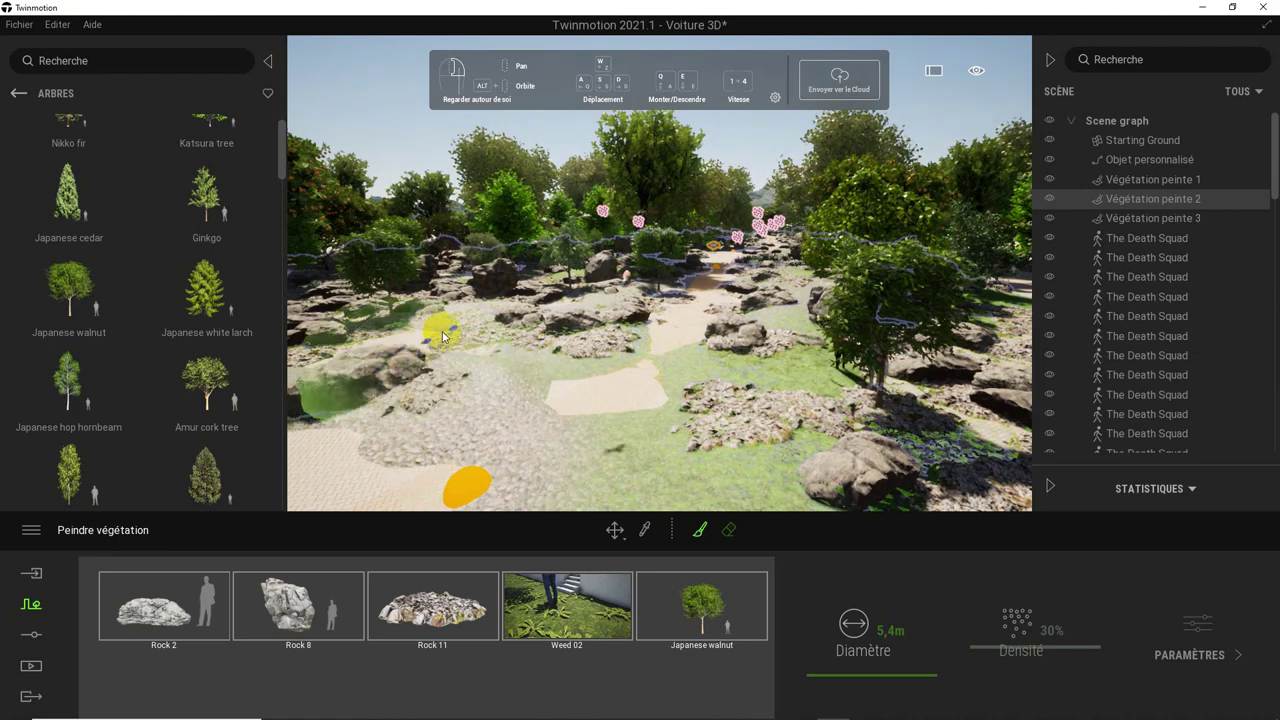
pyautogui.press('s')
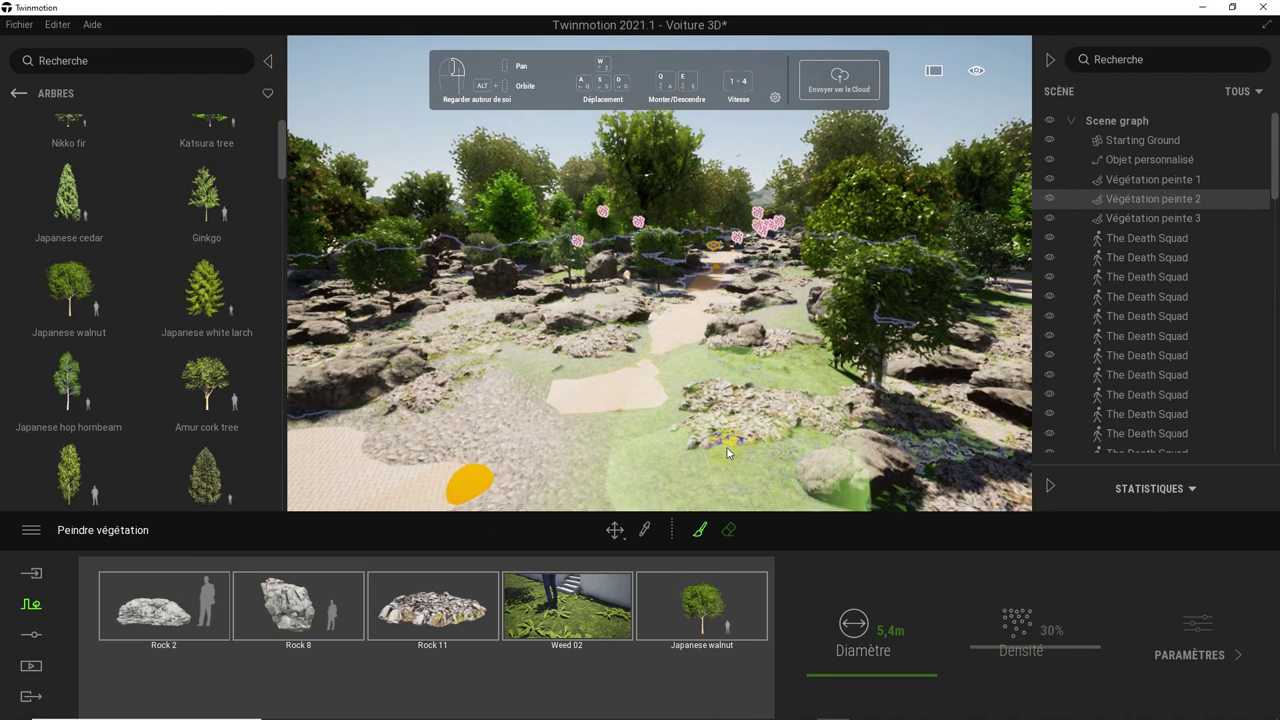
pyautogui.press('s')
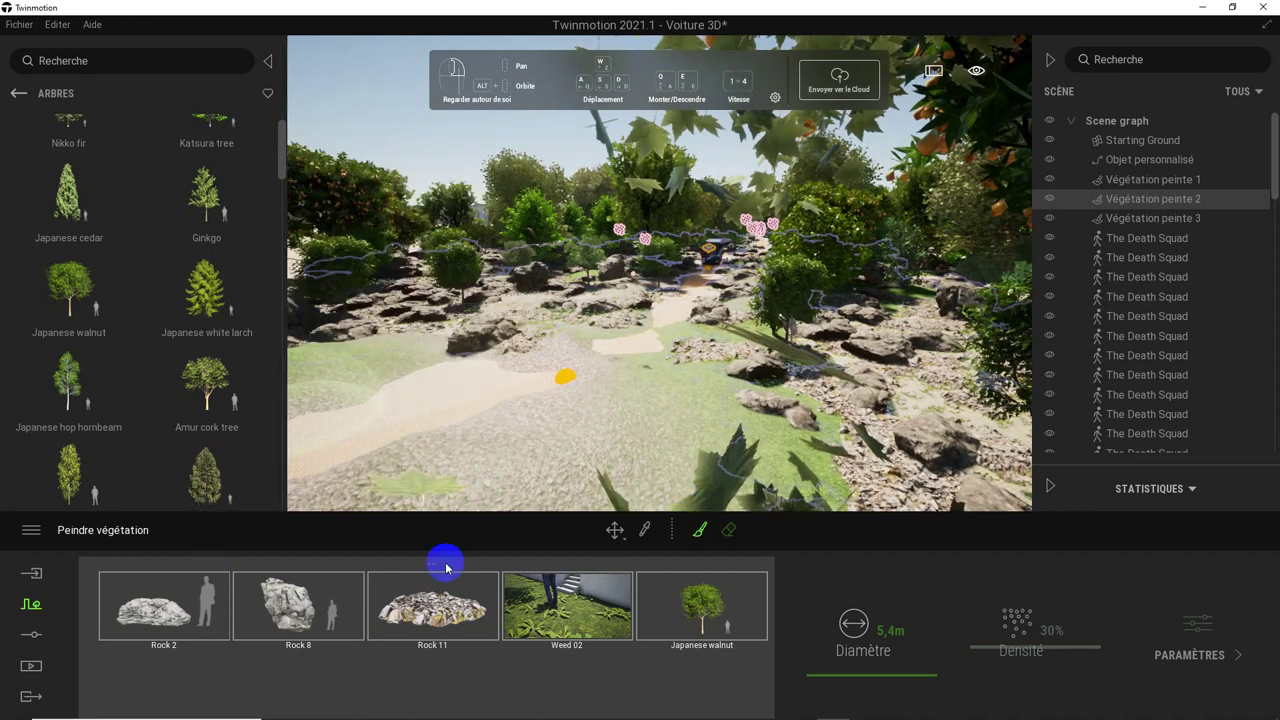
pyautogui.press('Escape')
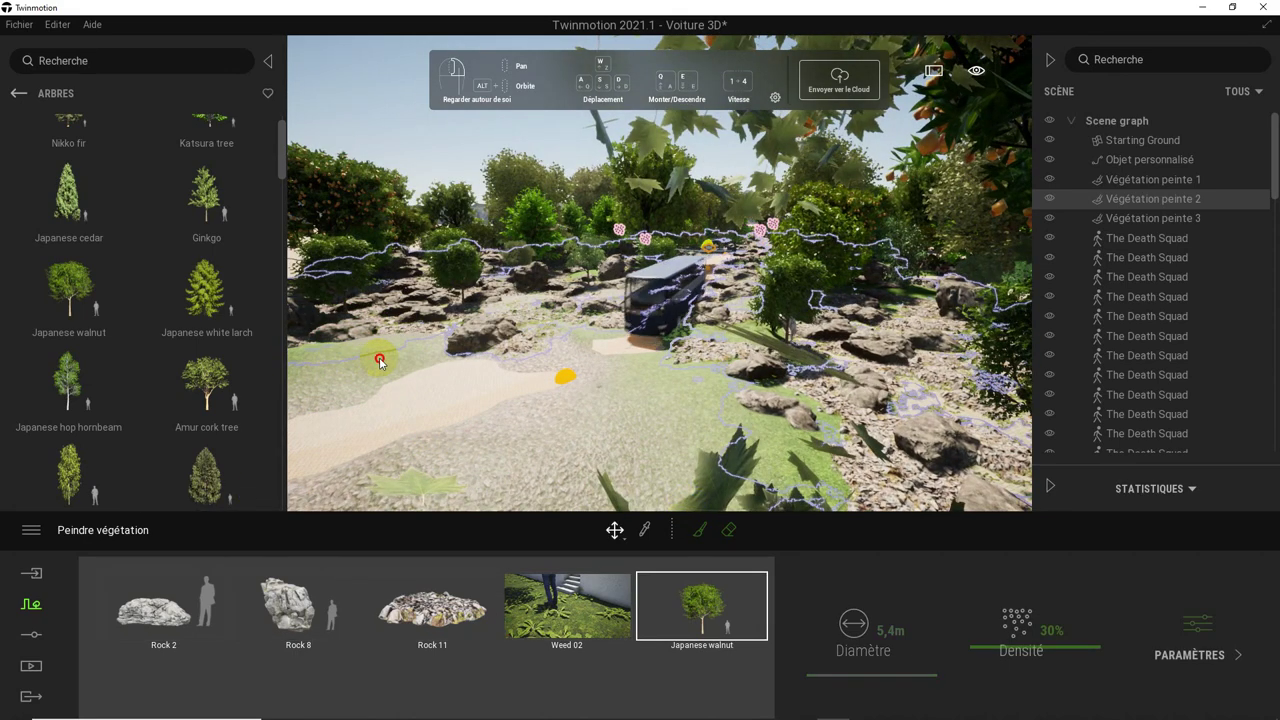
# - Open the Terrains library, tilt the view up and select a character among the trees
pyautogui.click(590, 620)
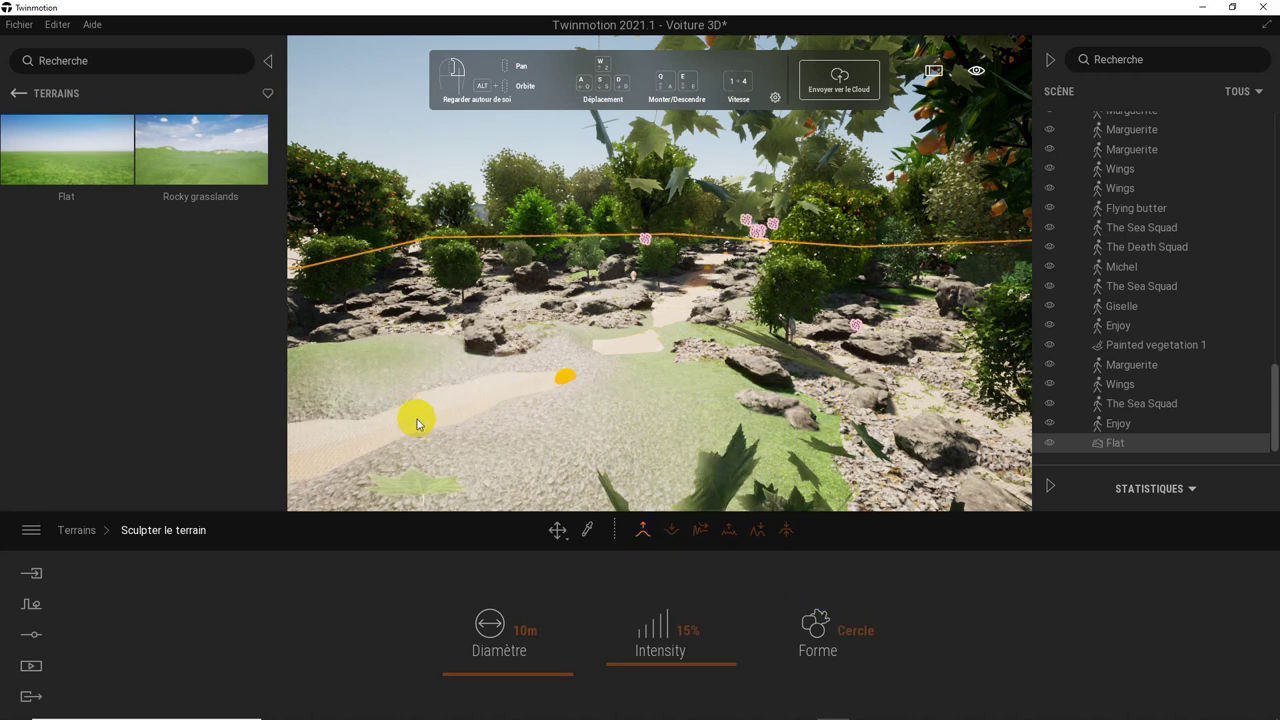
pyautogui.moveTo(625, 437)
pyautogui.mouseDown(button='right')
pyautogui.moveTo(556, 350)
pyautogui.moveTo(585, 370)
pyautogui.mouseUp(button='right')
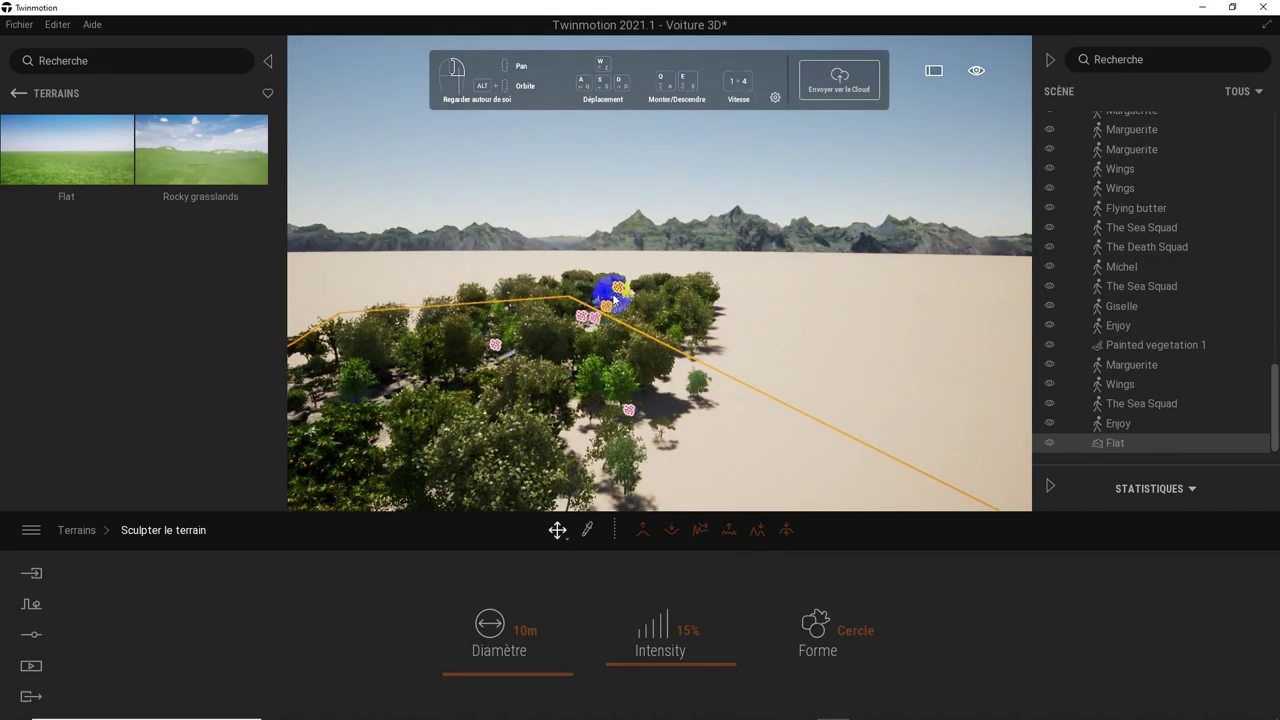
pyautogui.click(620, 289)
# - Move the camera forward and turn it toward the blue bus and large rock
pyautogui.scroll(5, 620, 294)
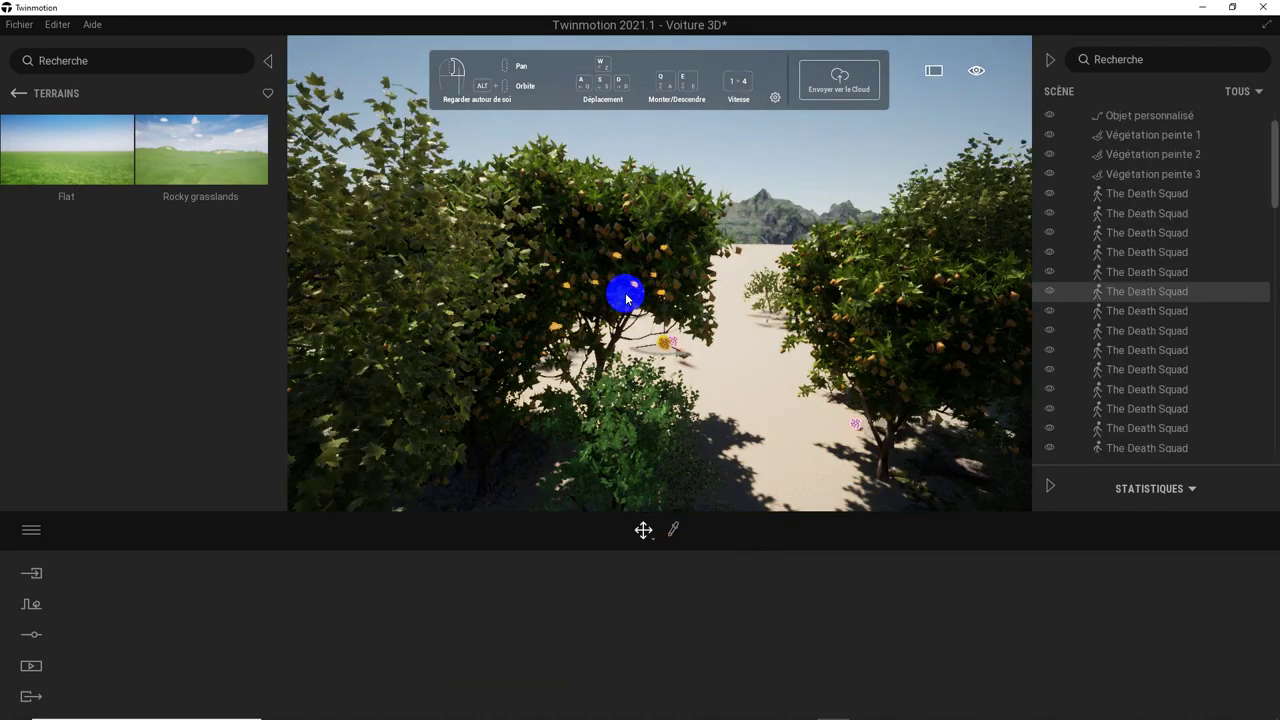
pyautogui.scroll(5, 790, 392)
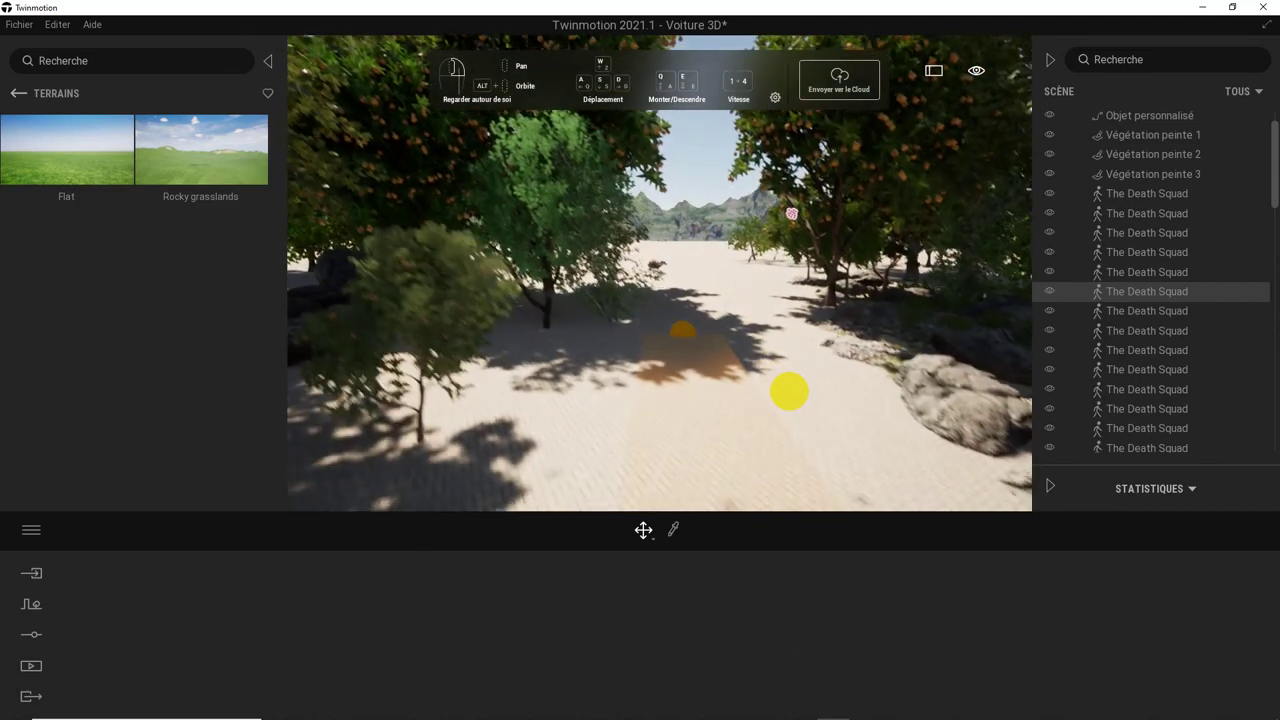
pyautogui.scroll(3, 735, 420)
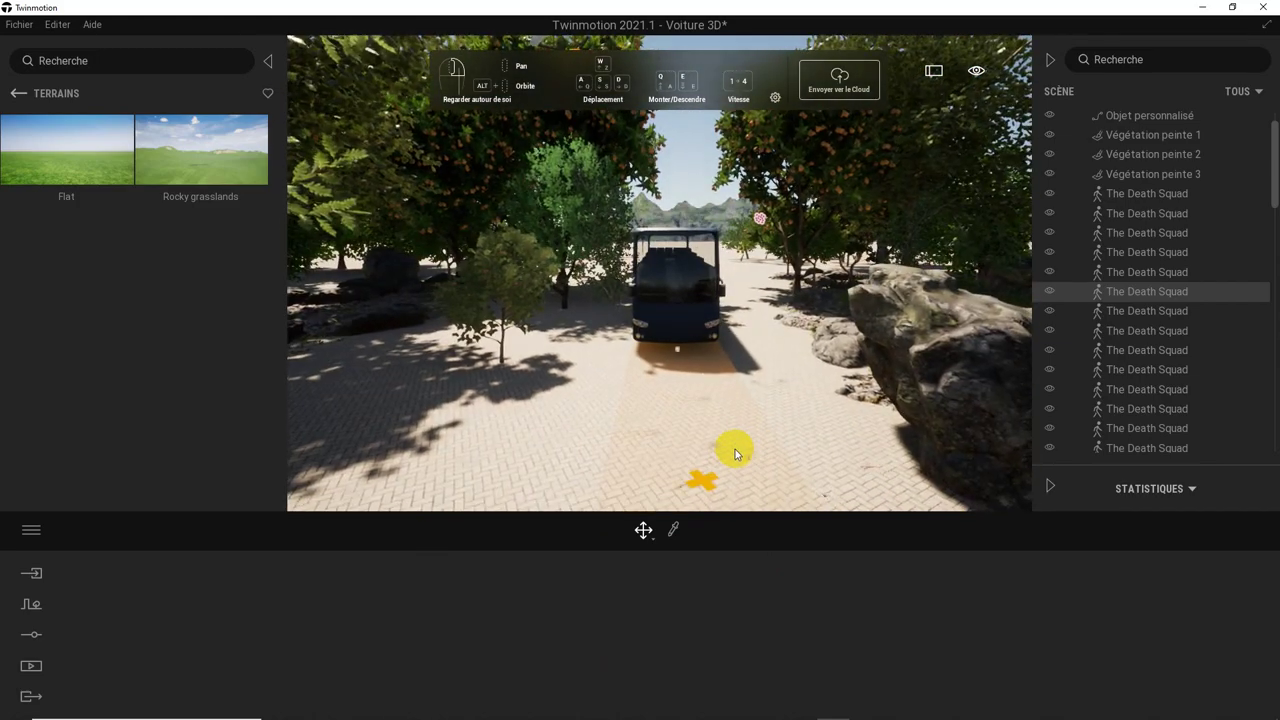
pyautogui.scroll(-3, 735, 450)
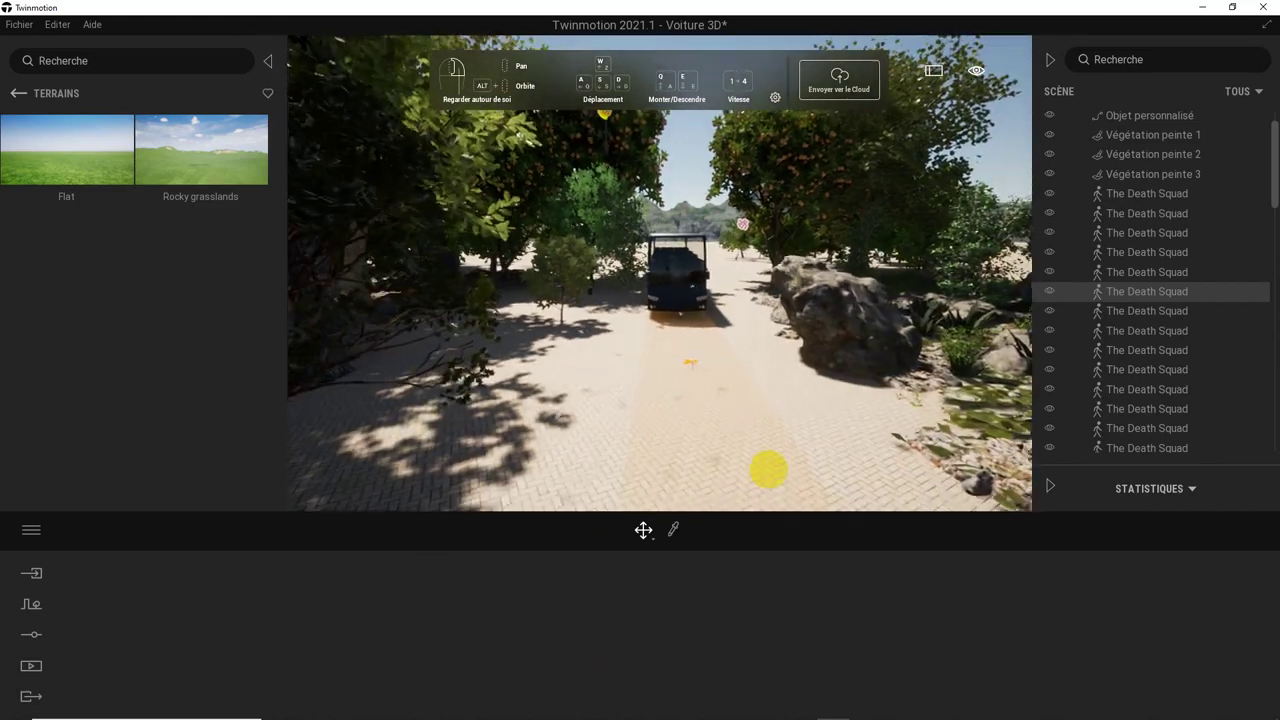
pyautogui.scroll(3, 750, 430)
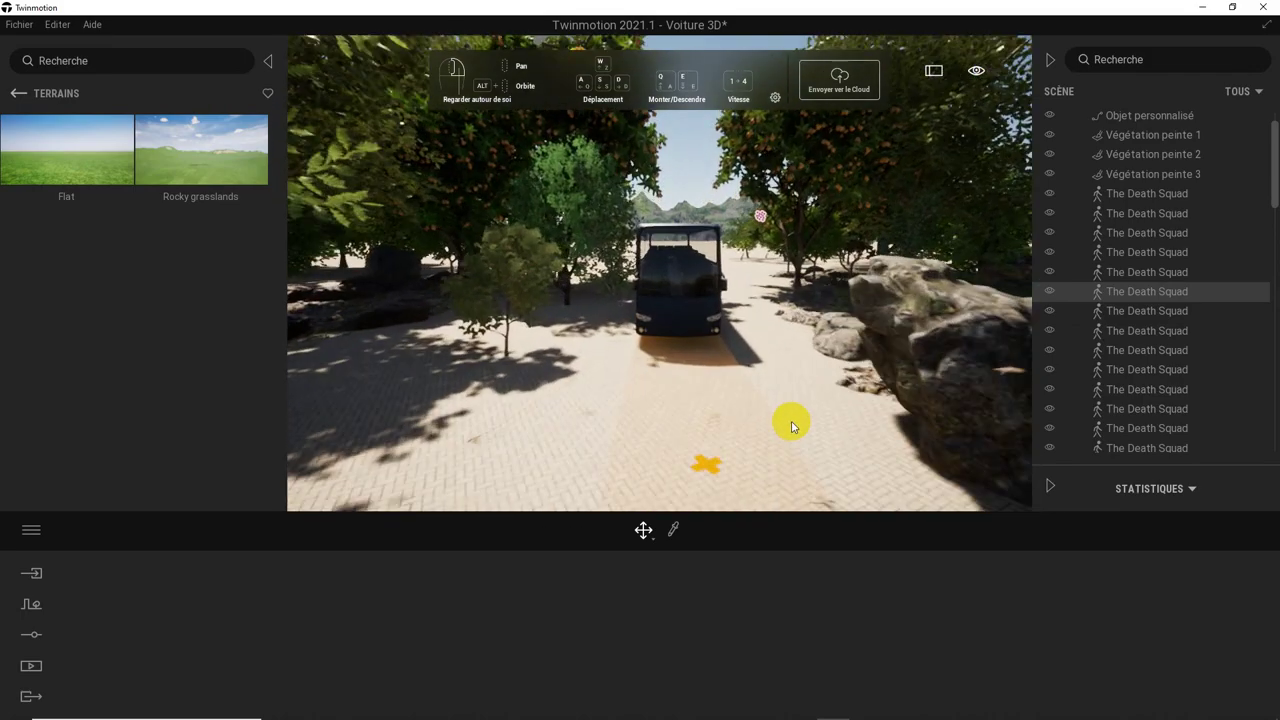
pyautogui.moveTo(789, 422); pyautogui.dragTo(828, 422)
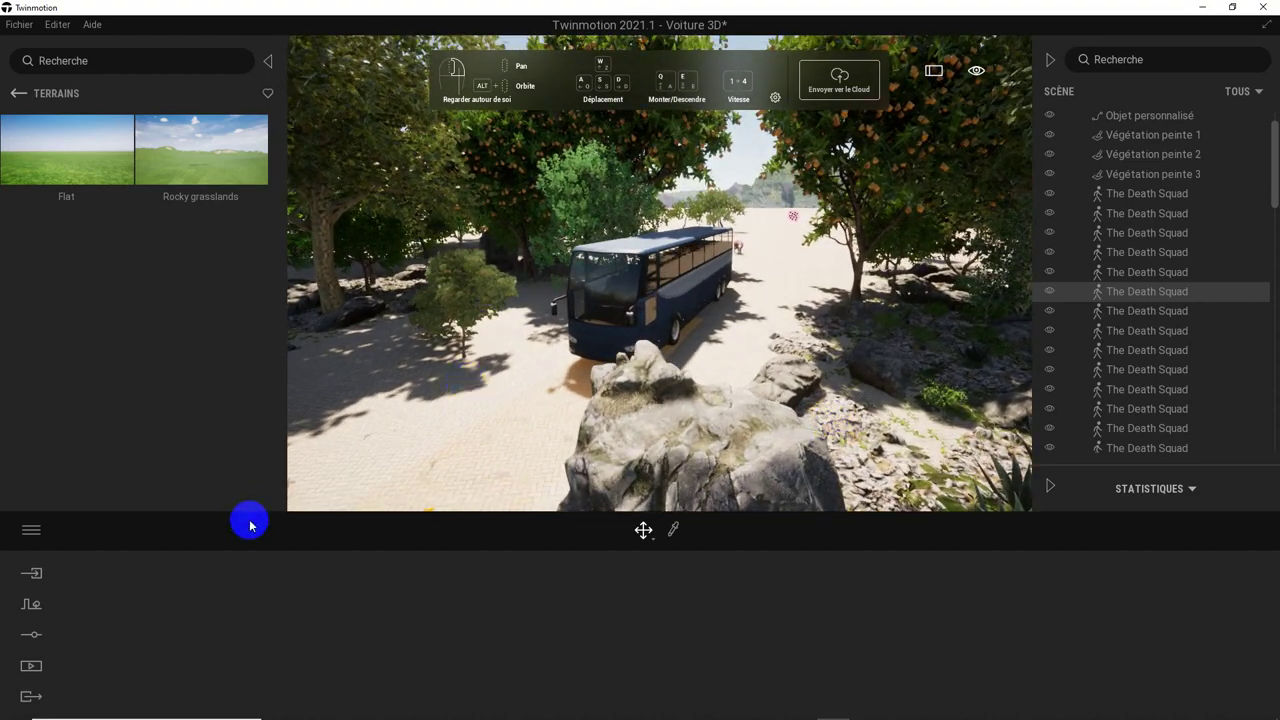
# - Create a new film, Video2, in the Média video section
pyautogui.click(31, 665)
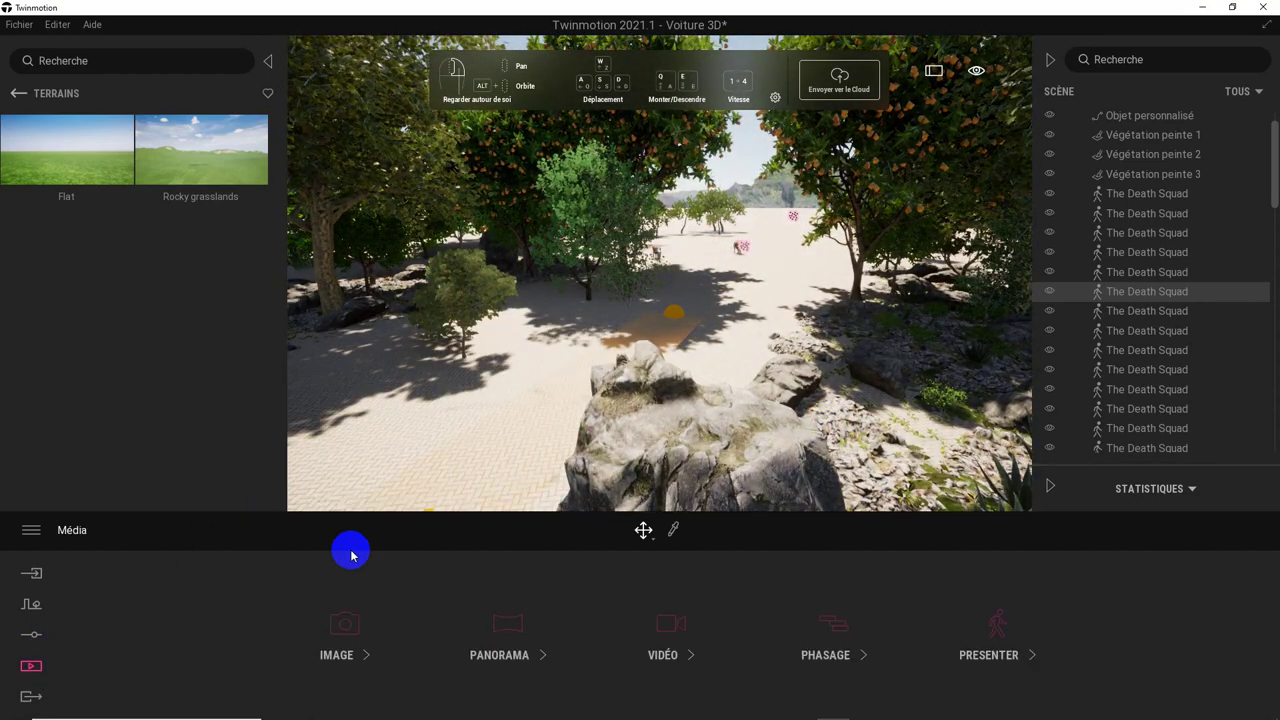
pyautogui.click(685, 610)
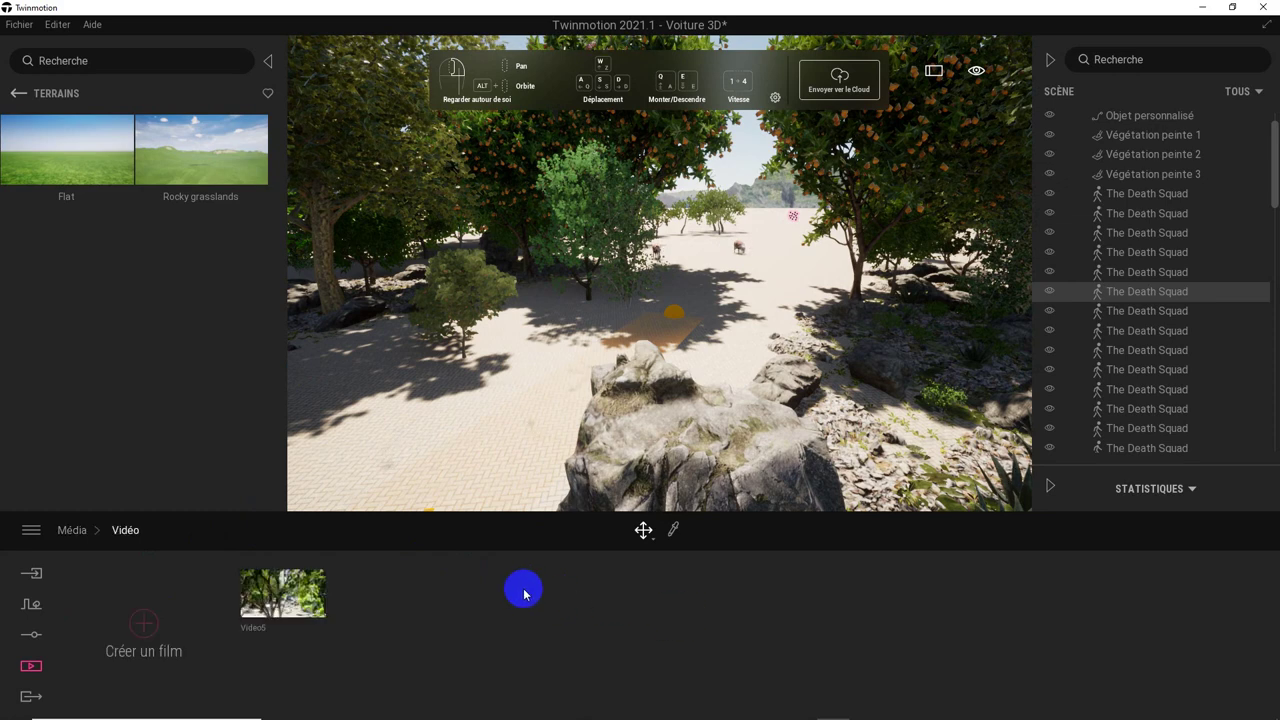
pyautogui.click(142, 618)
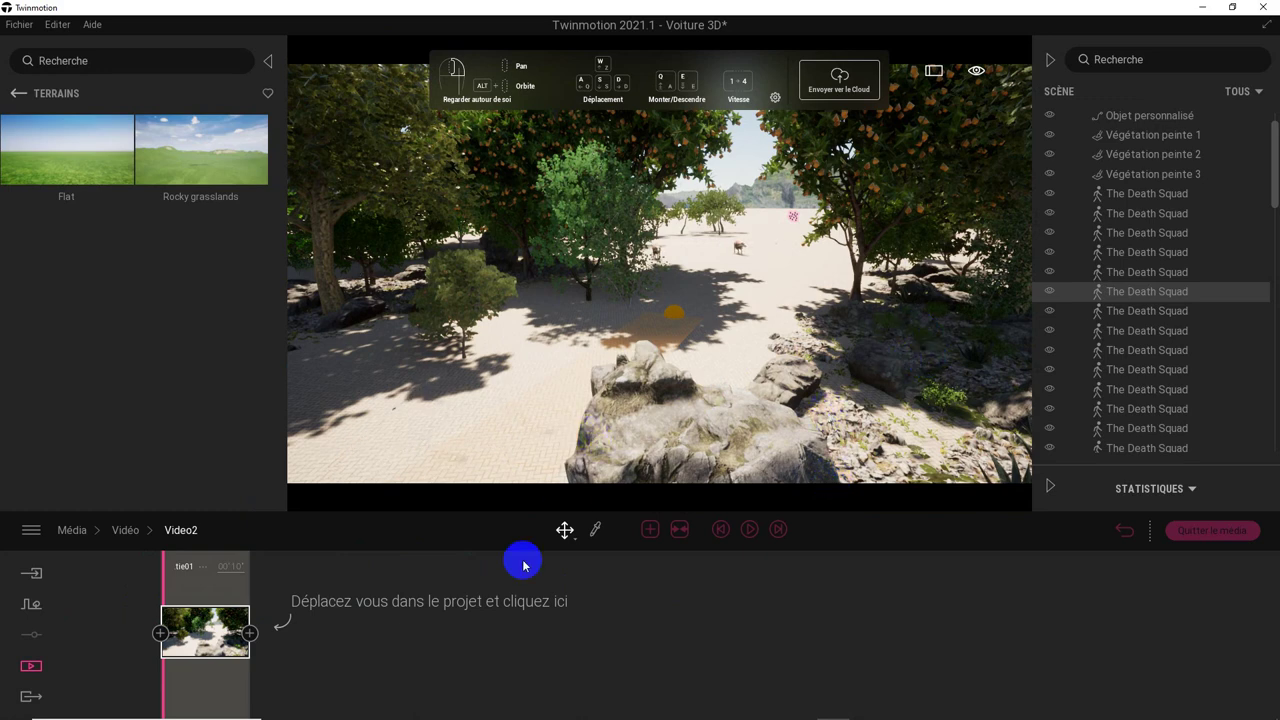
# - Add a second camera keyframe pulled back from the bus and preview the animation
pyautogui.click(249, 632)
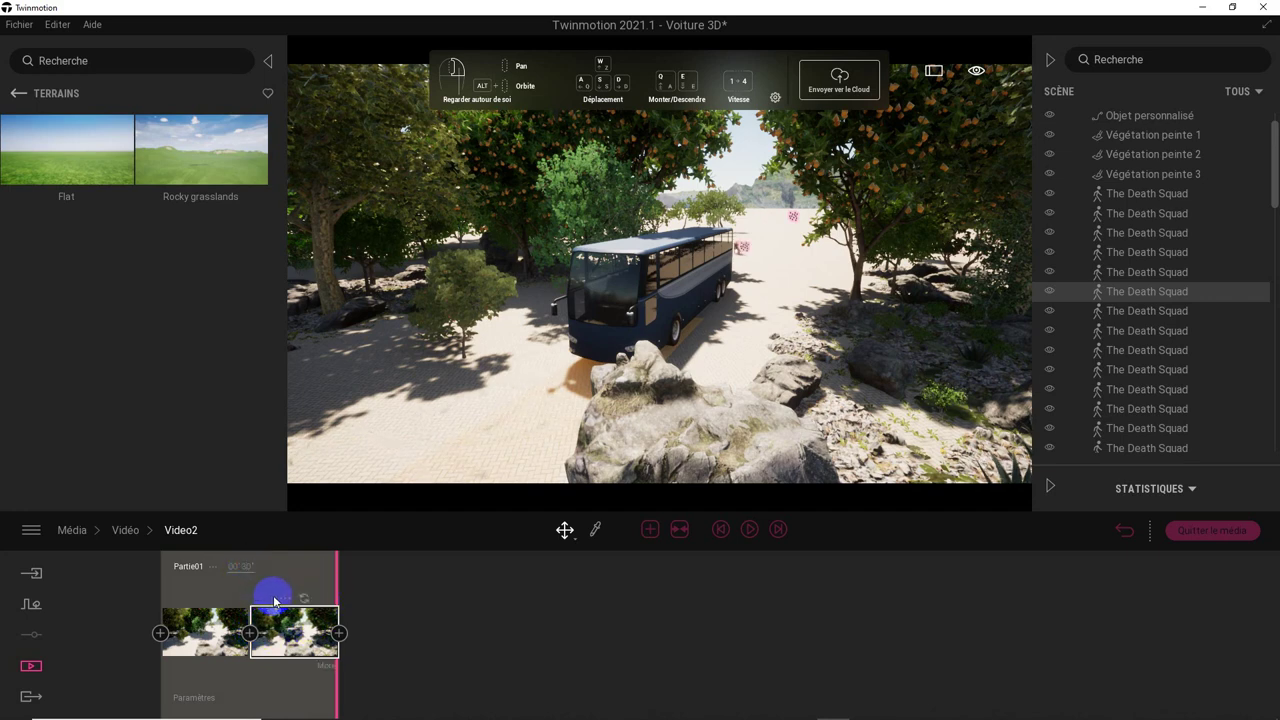
pyautogui.moveTo(588, 480); pyautogui.dragTo(558, 420)
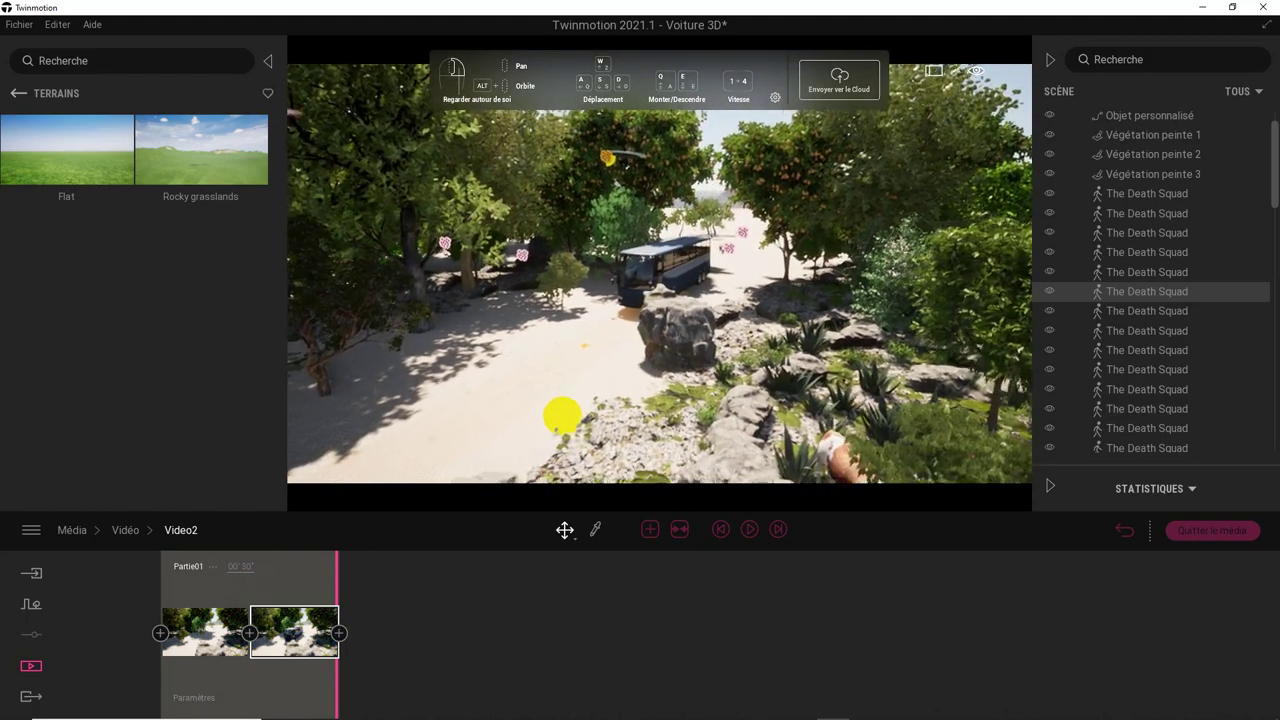
pyautogui.moveTo(558, 420); pyautogui.dragTo(563, 414)
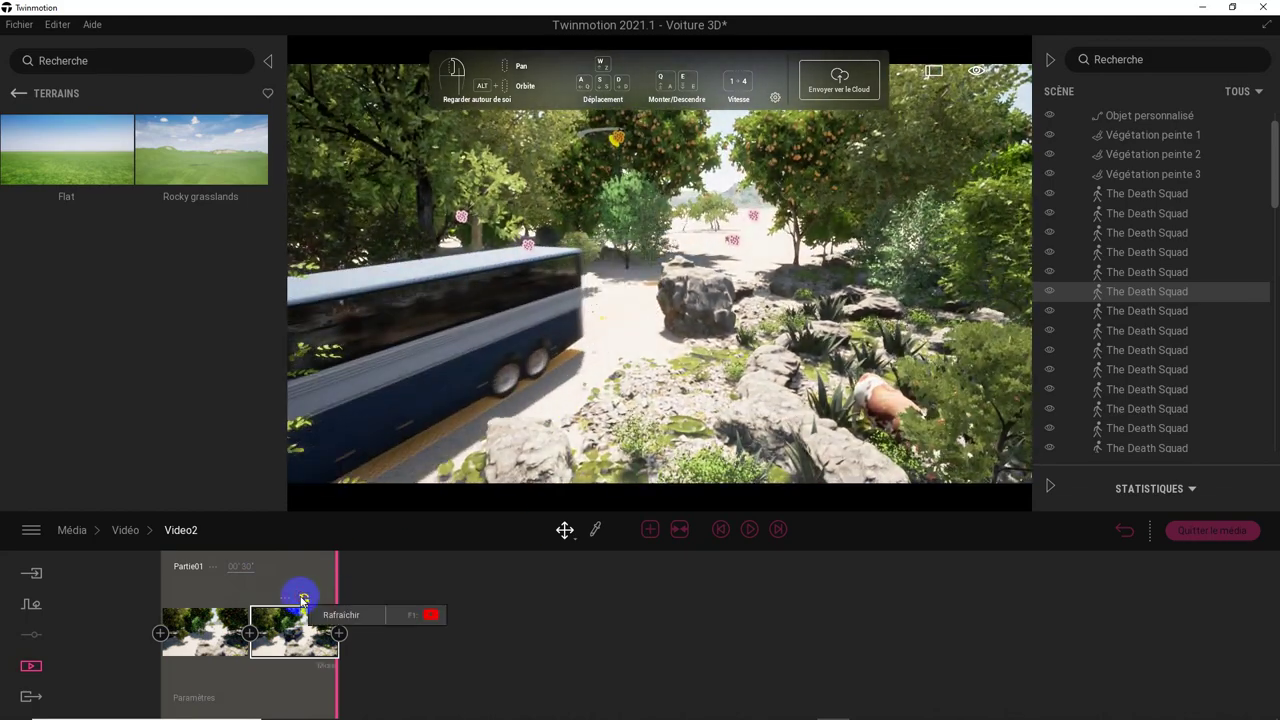
pyautogui.click(721, 529)
pyautogui.click(748, 534)
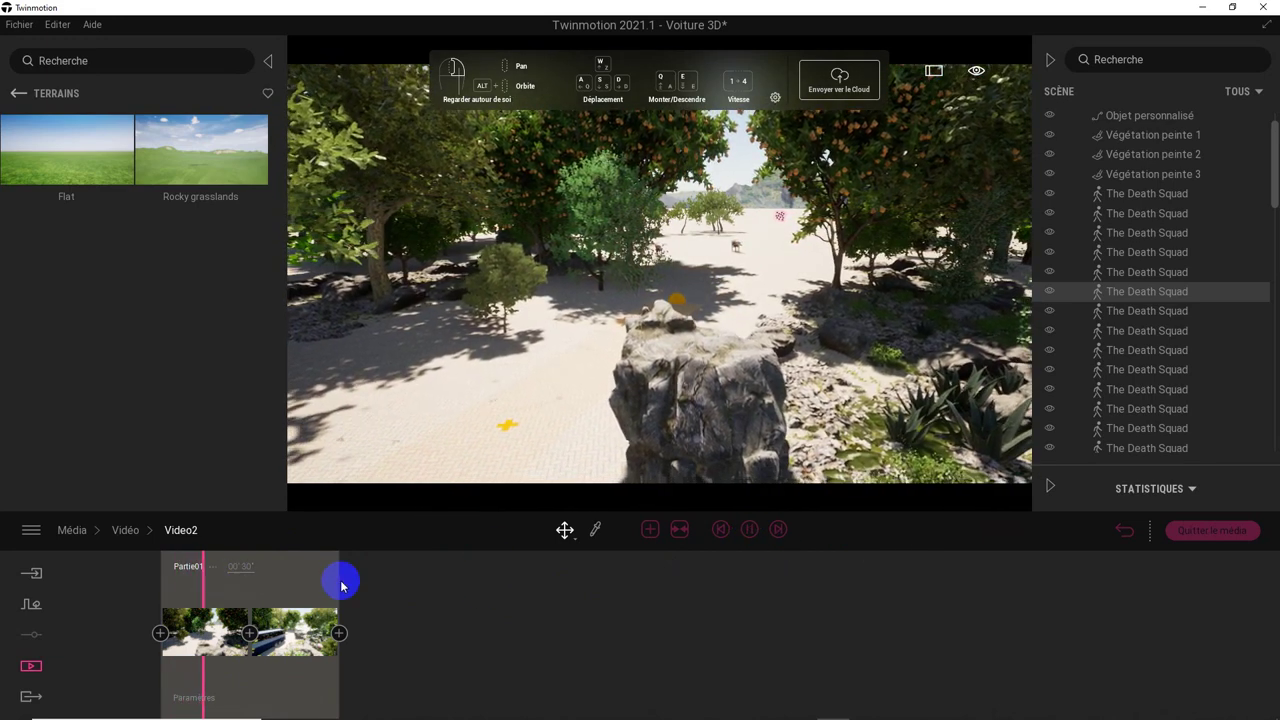
# - Add a third keyframe with the camera turned along the garden path
pyautogui.click(288, 625)
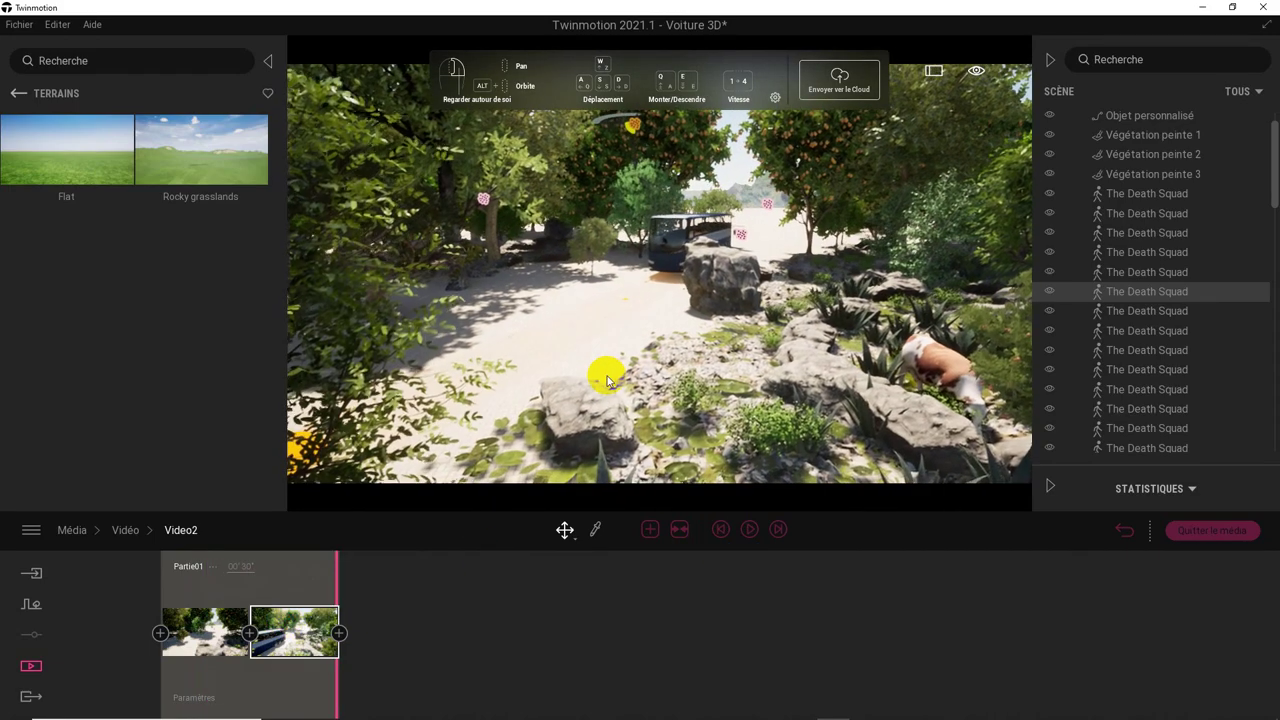
pyautogui.moveTo(605, 380); pyautogui.dragTo(464, 408)
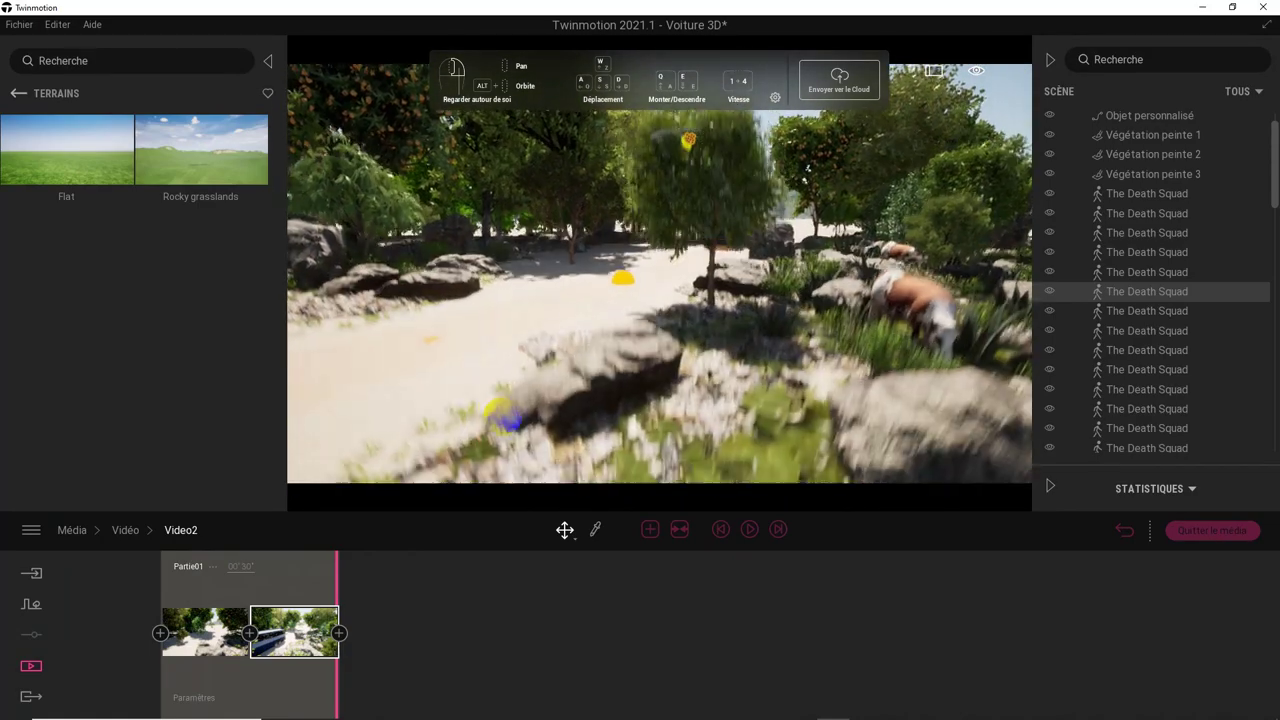
pyautogui.click(340, 632)
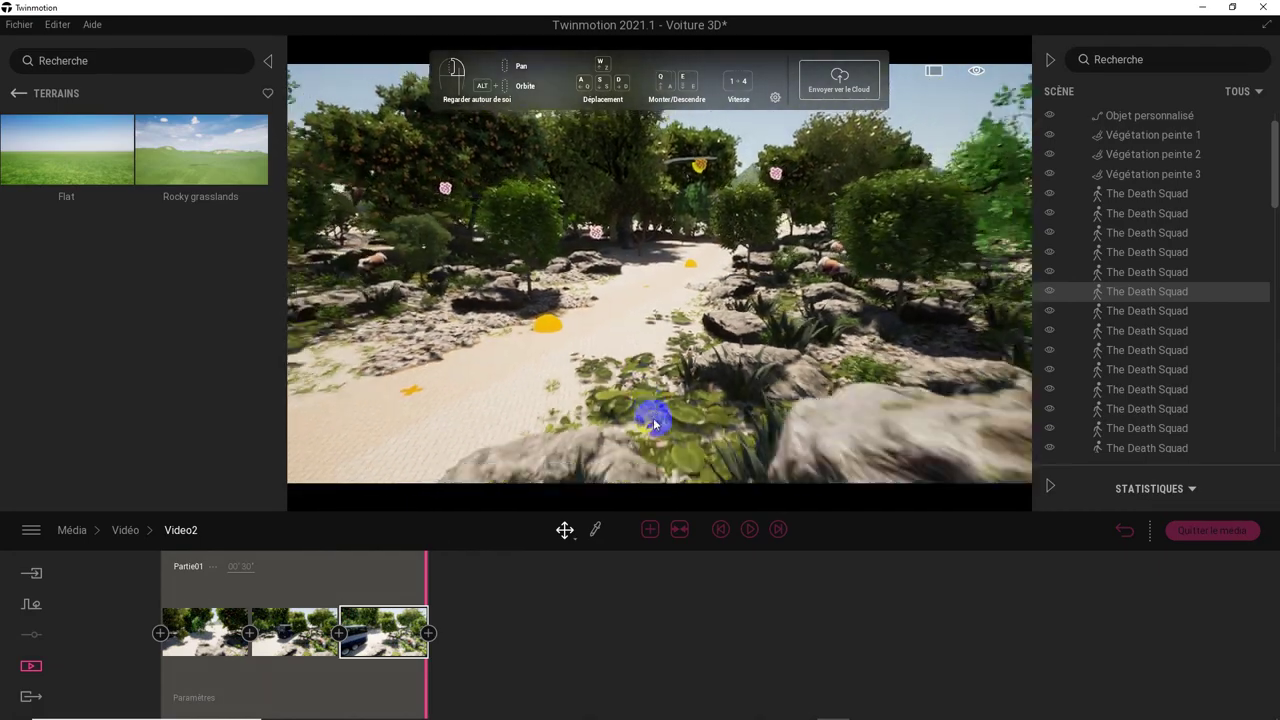
# - Walk the camera along the paved path and add the fourth and fifth keyframes
pyautogui.press('w')
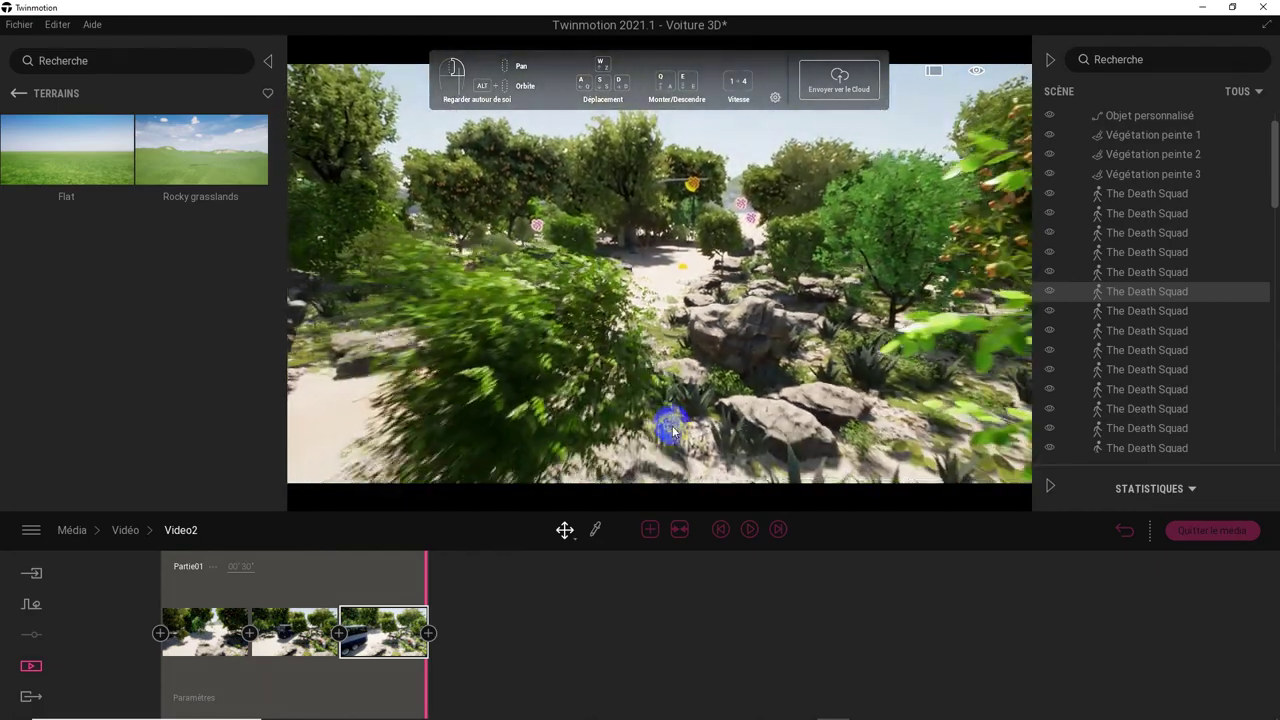
pyautogui.press('w')
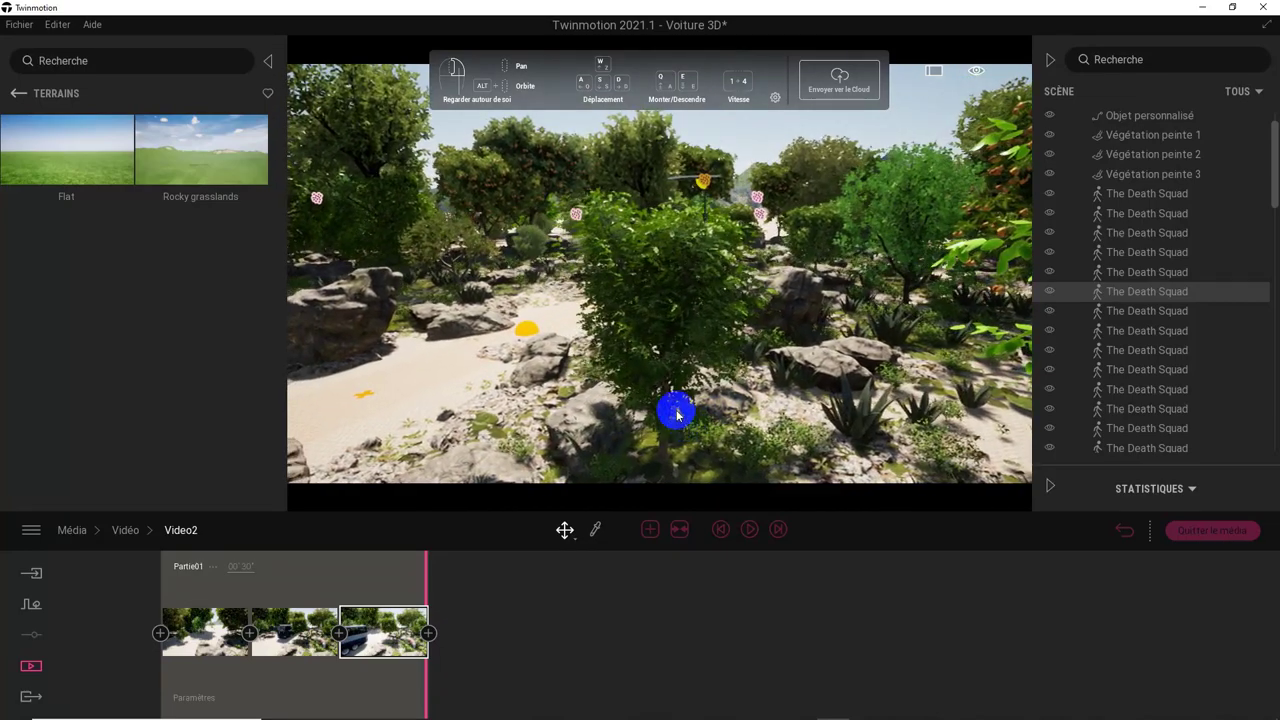
pyautogui.press('w')
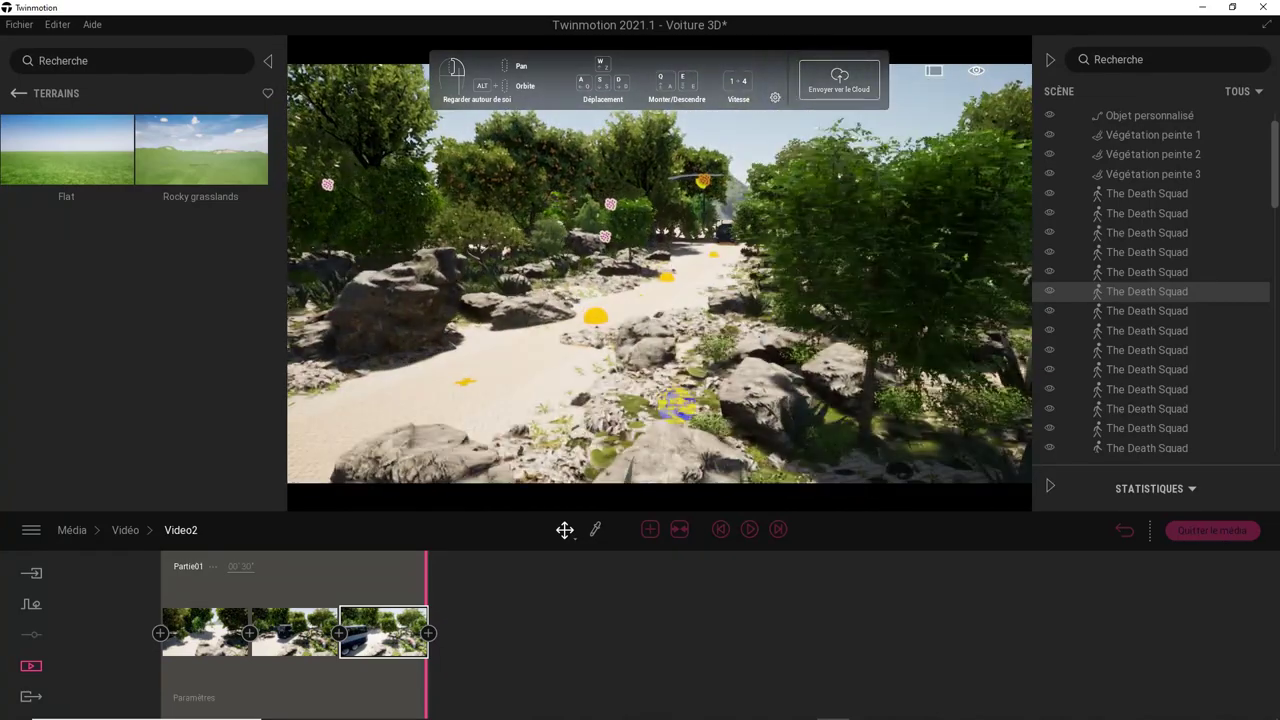
pyautogui.press('w')
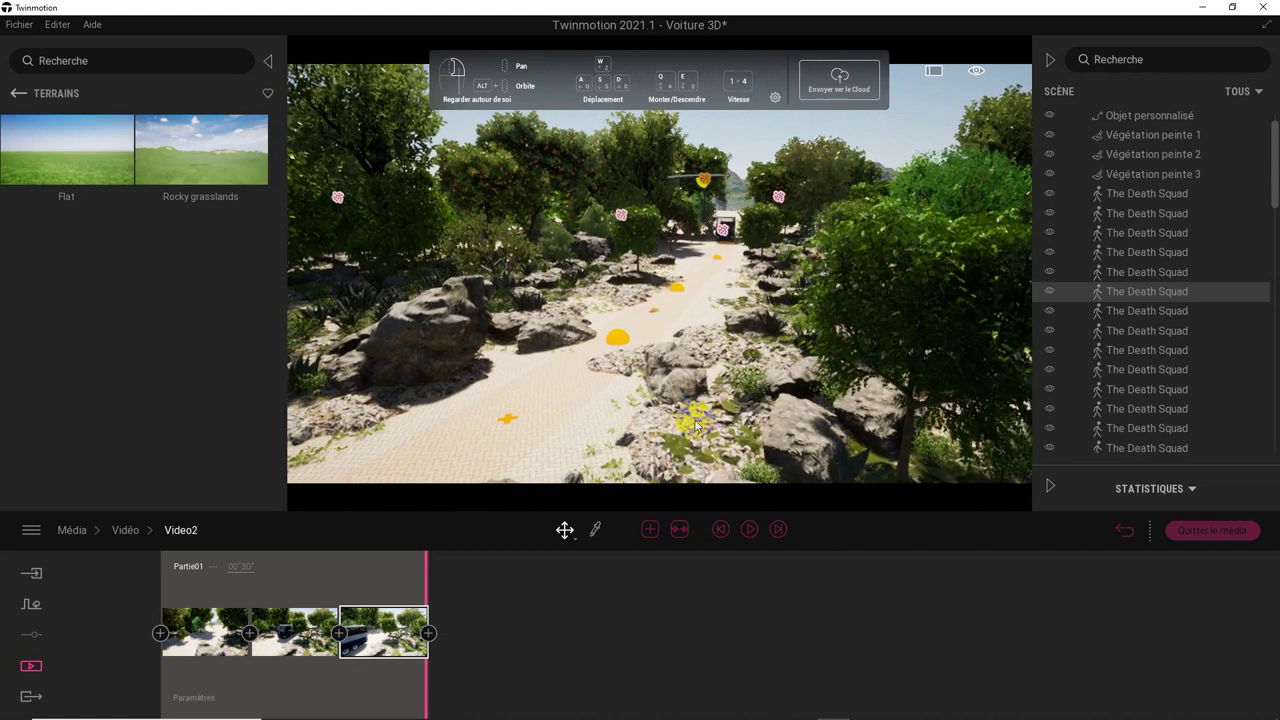
pyautogui.moveTo(384, 631)
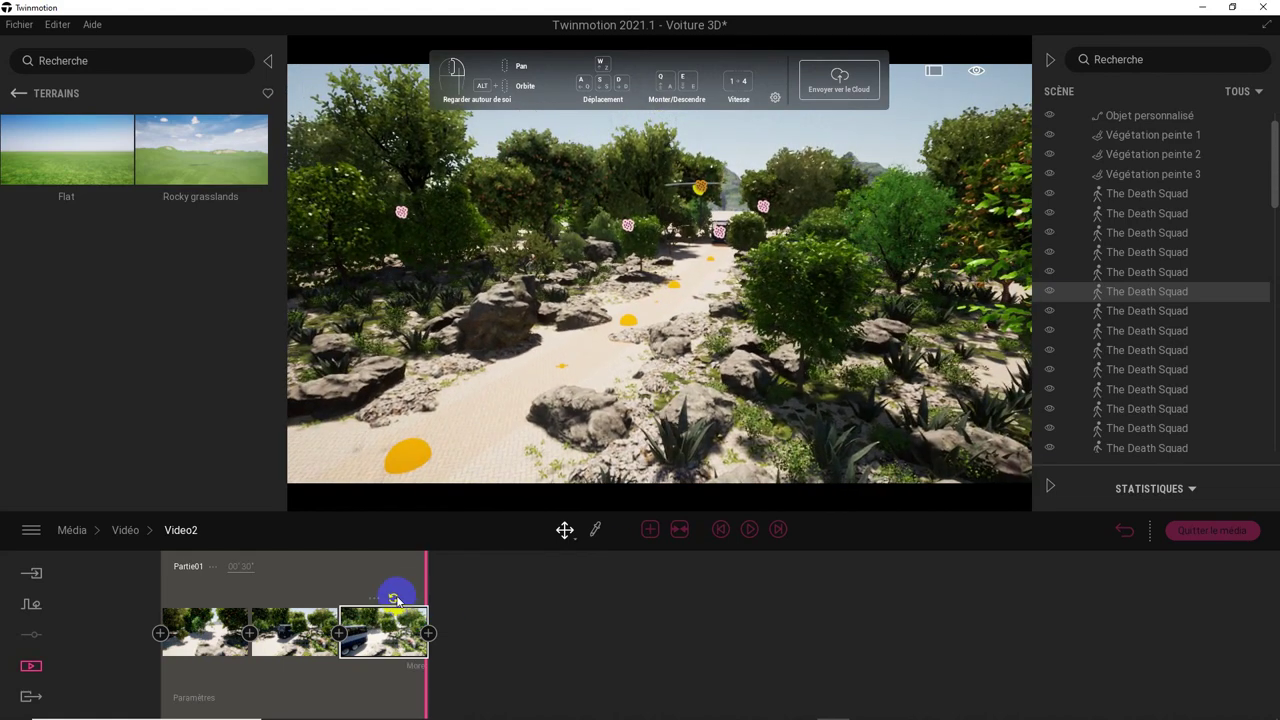
pyautogui.click(429, 628)
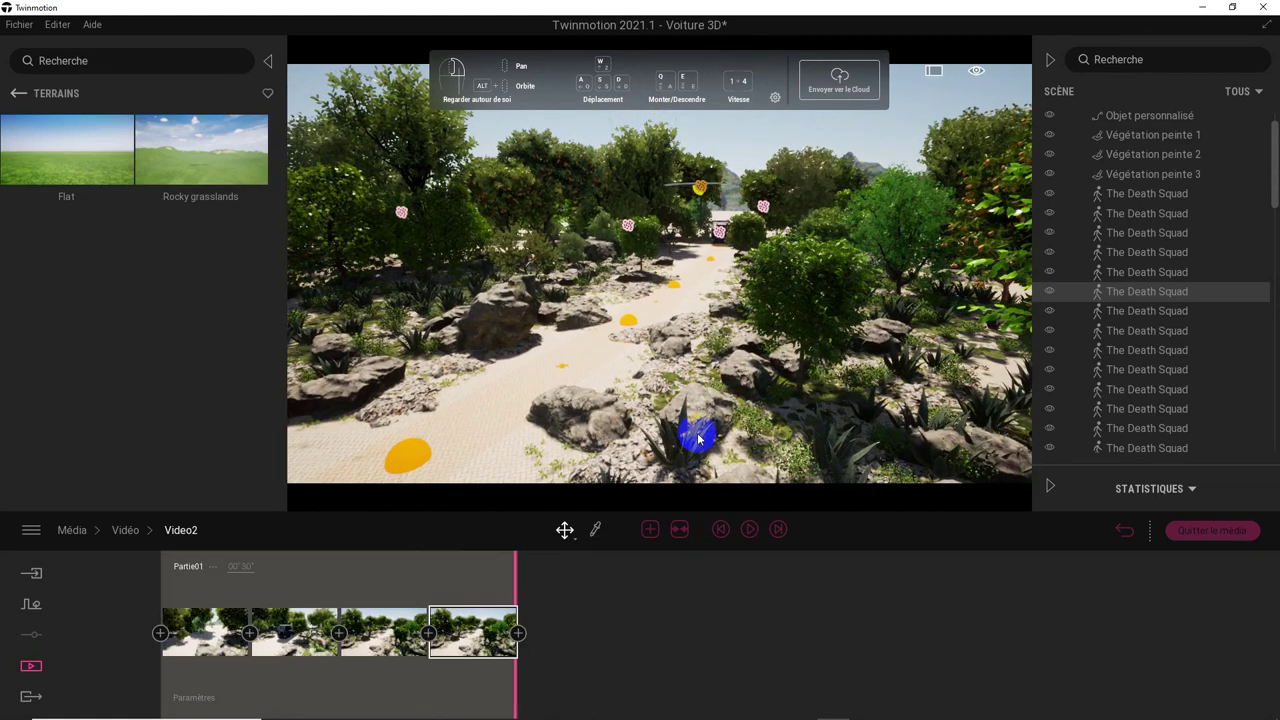
pyautogui.scroll(5, 678, 410)
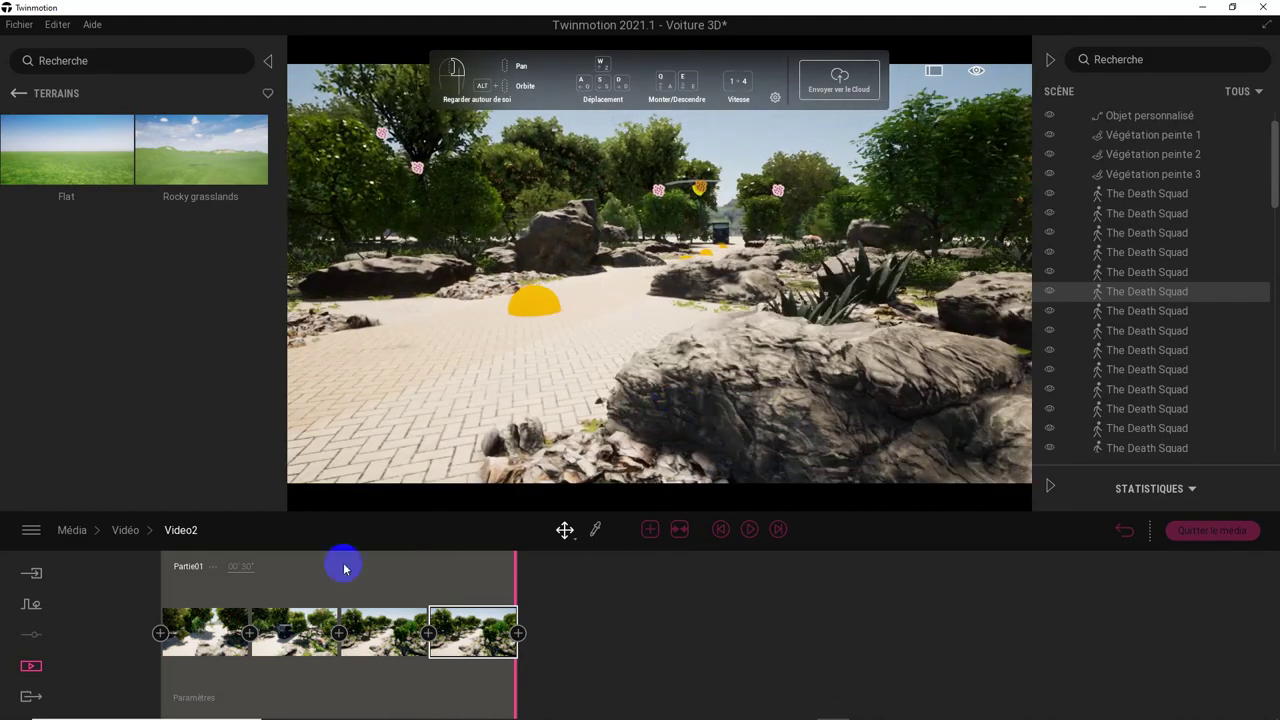
pyautogui.click(518, 632)
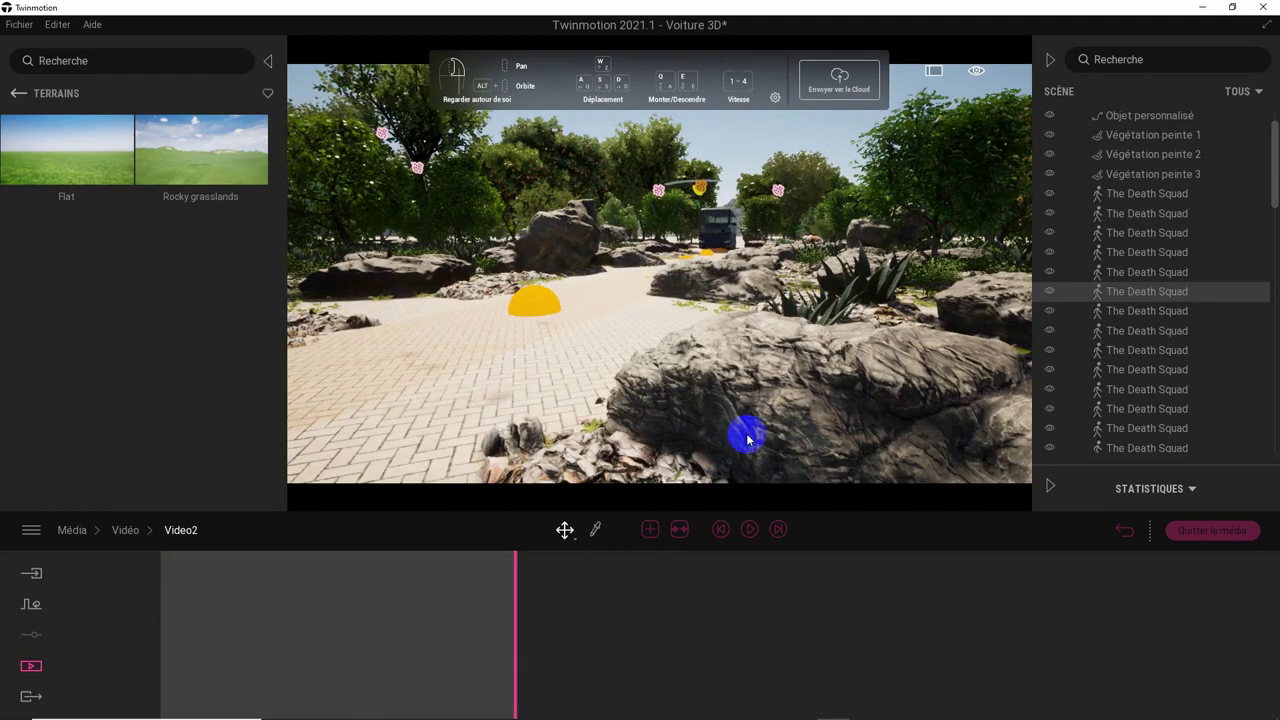
# - Add a sixth keyframe and aim the camera at the large boulder
pyautogui.moveTo(743, 434)
pyautogui.mouseDown()
pyautogui.moveTo(729, 386)
pyautogui.moveTo(676, 404)
pyautogui.mouseUp()
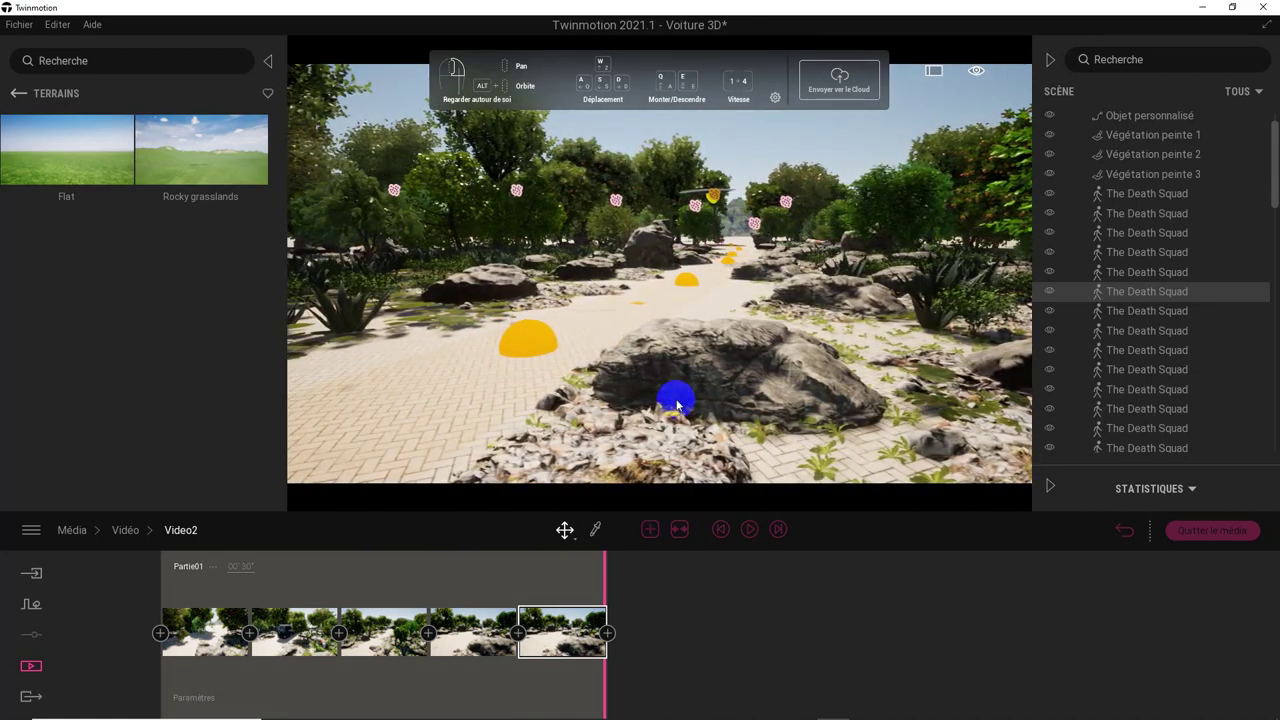
pyautogui.click(569, 598)
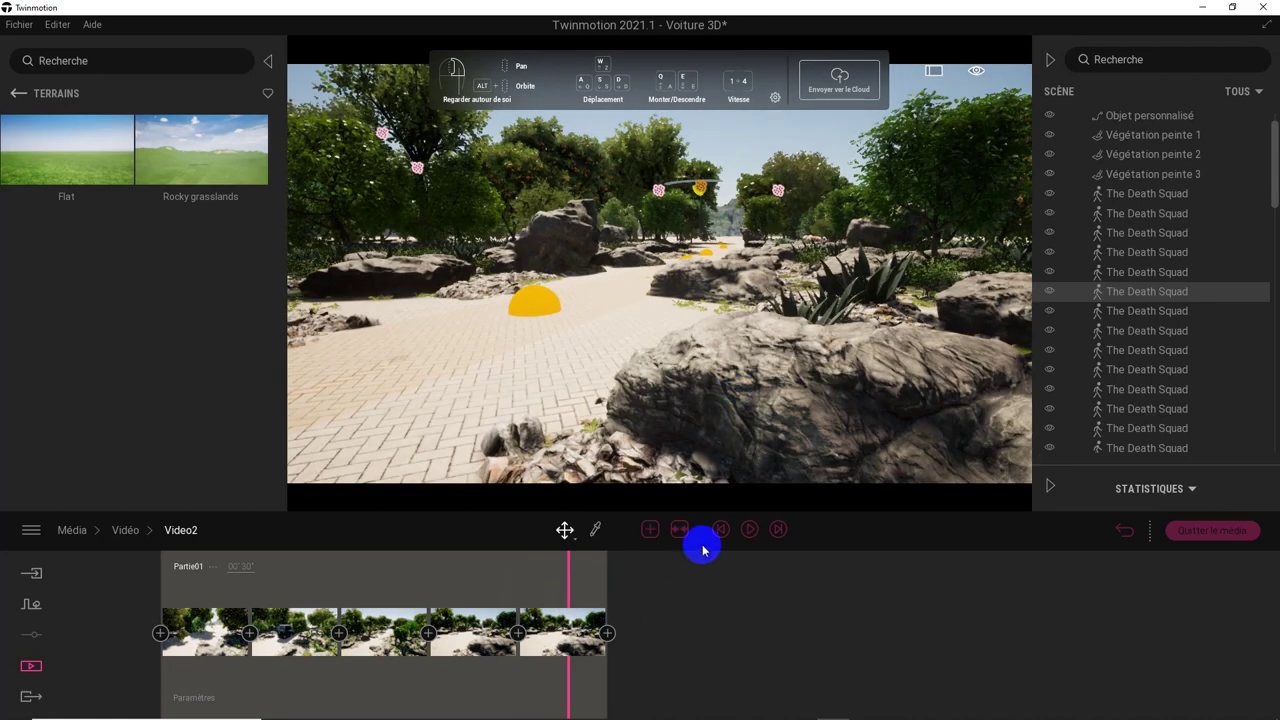
pyautogui.click(606, 634)
pyautogui.moveTo(771, 325)
pyautogui.mouseDown()
pyautogui.moveTo(731, 365)
pyautogui.moveTo(600, 390)
pyautogui.moveTo(660, 414)
pyautogui.moveTo(677, 455)
pyautogui.mouseUp()
pyautogui.moveTo(700, 406)
pyautogui.mouseDown()
pyautogui.moveTo(686, 391)
pyautogui.moveTo(723, 289)
pyautogui.moveTo(680, 374)
pyautogui.moveTo(653, 506)
pyautogui.mouseUp()
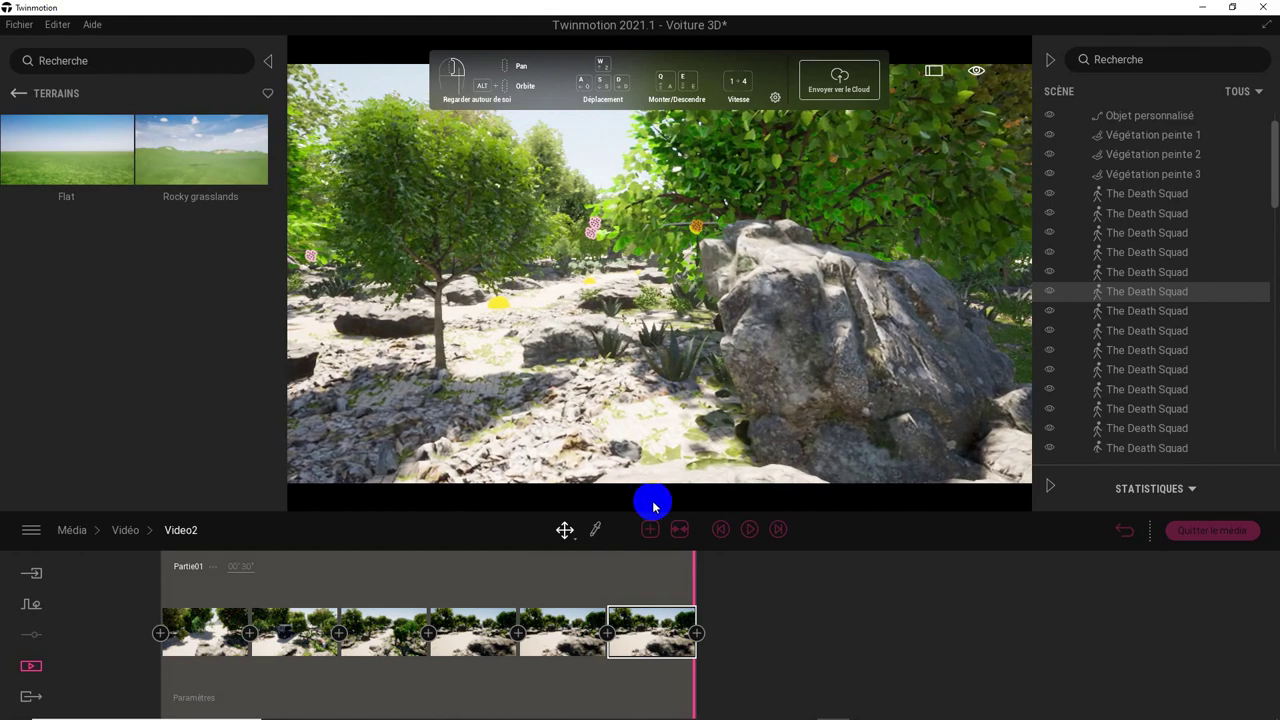
# - Refresh the last keyframe to the current view and play the film
pyautogui.click(662, 598)
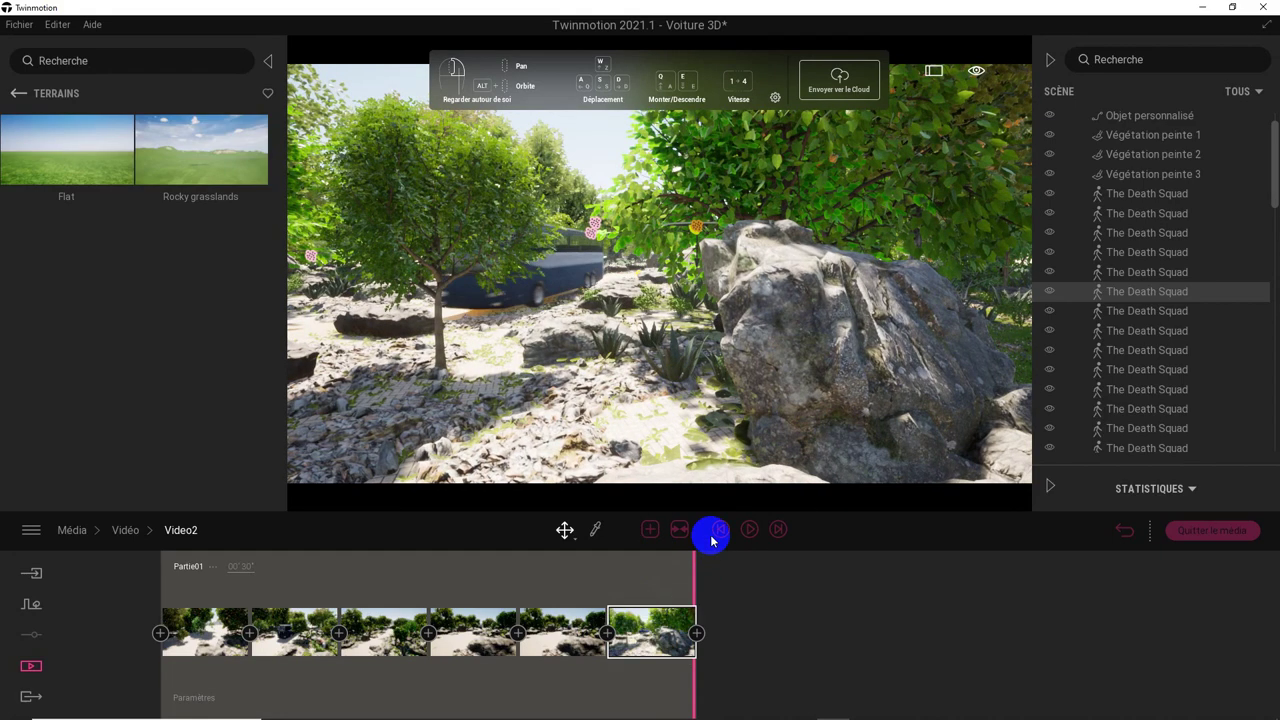
pyautogui.click(722, 529)
pyautogui.click(752, 529)
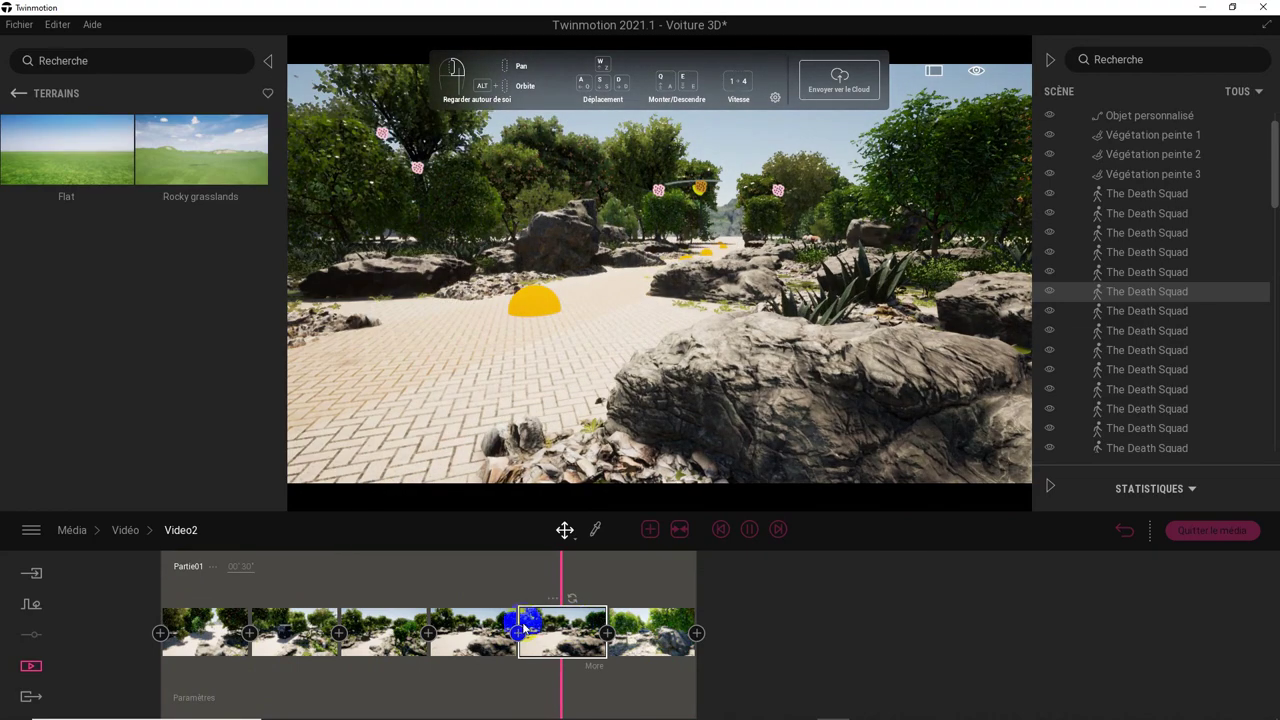
# - Delete two keyframes to leave four, then replay the camera walk from the start
pyautogui.click(473, 627)
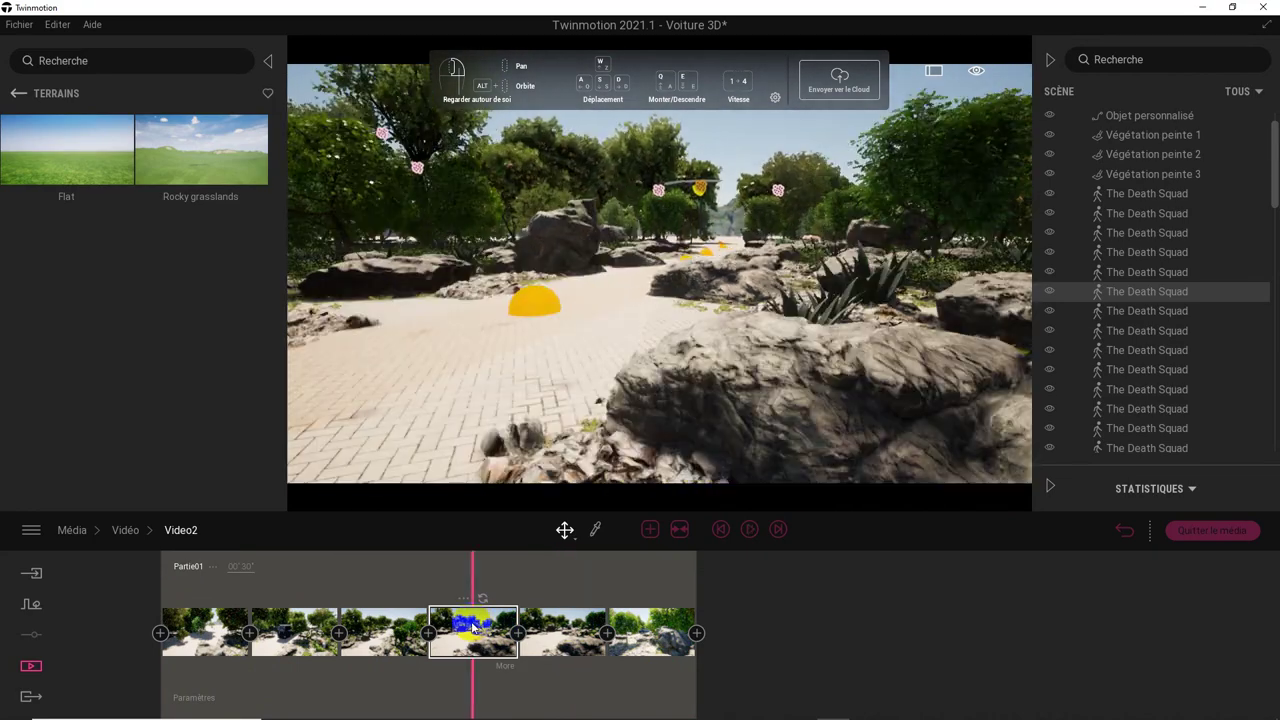
pyautogui.press('Delete')
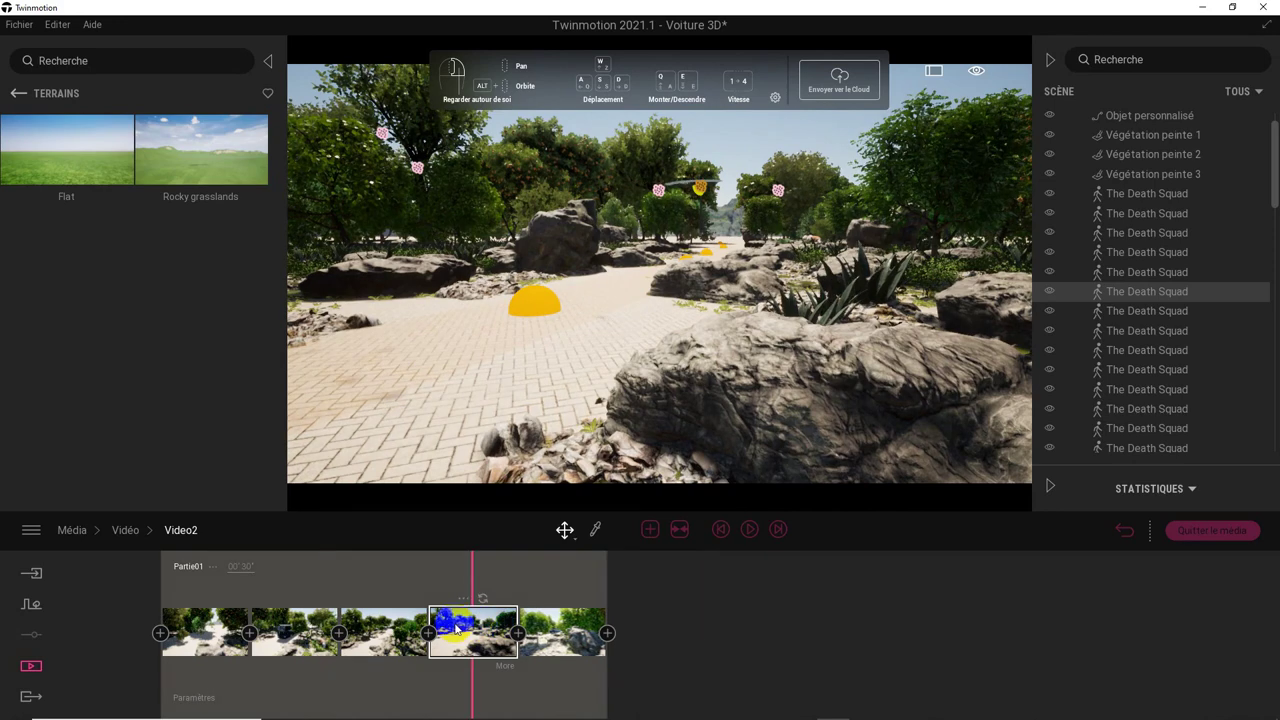
pyautogui.press('Delete')
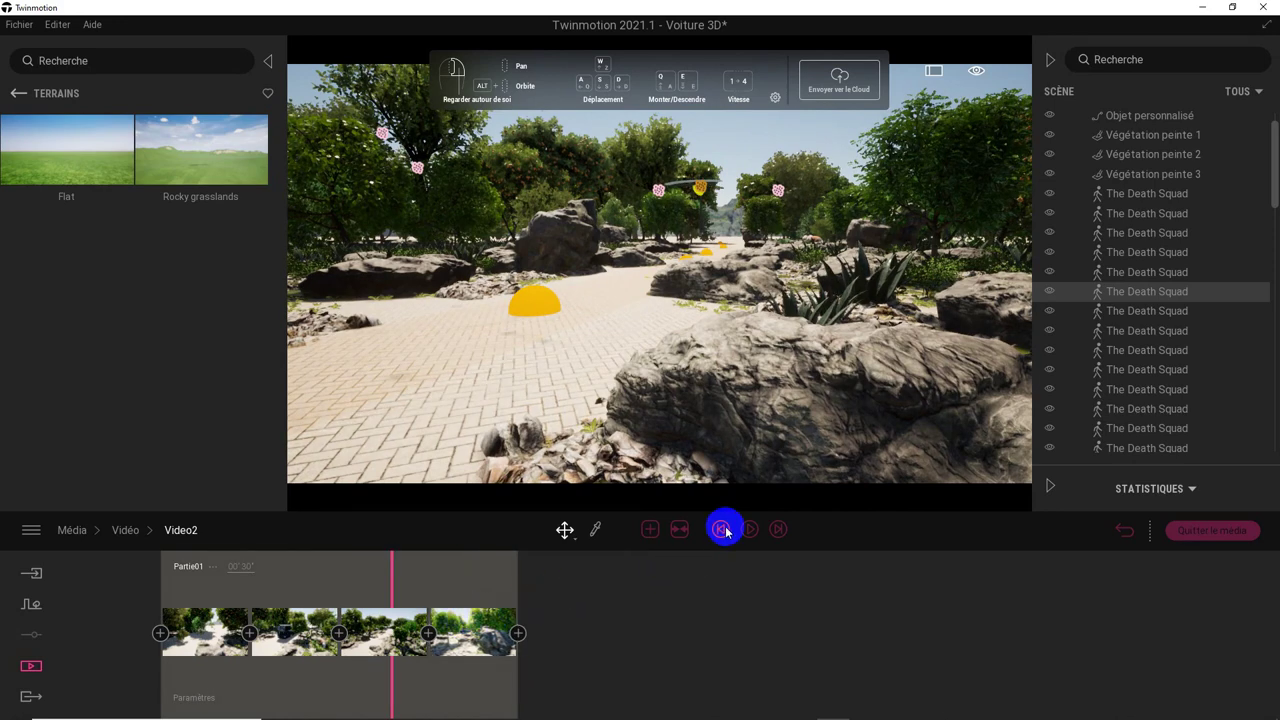
pyautogui.click(722, 533)
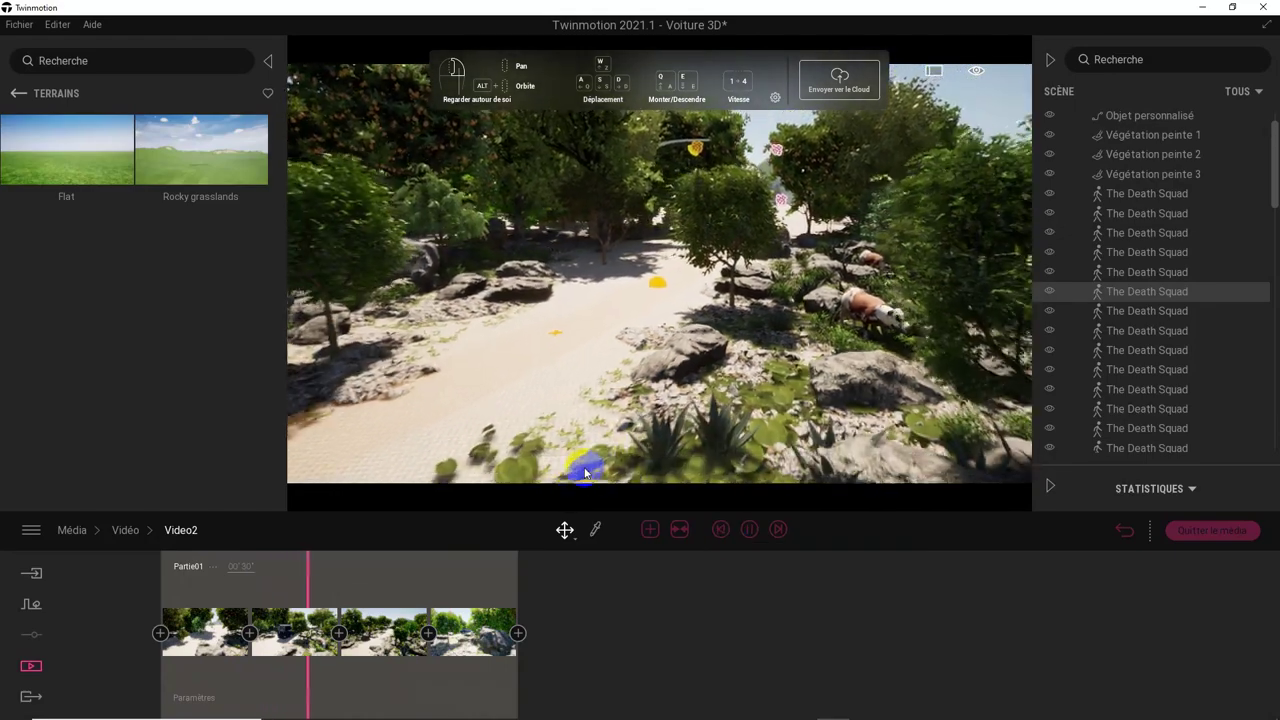
pyautogui.click(584, 468)
pyautogui.click(584, 470)
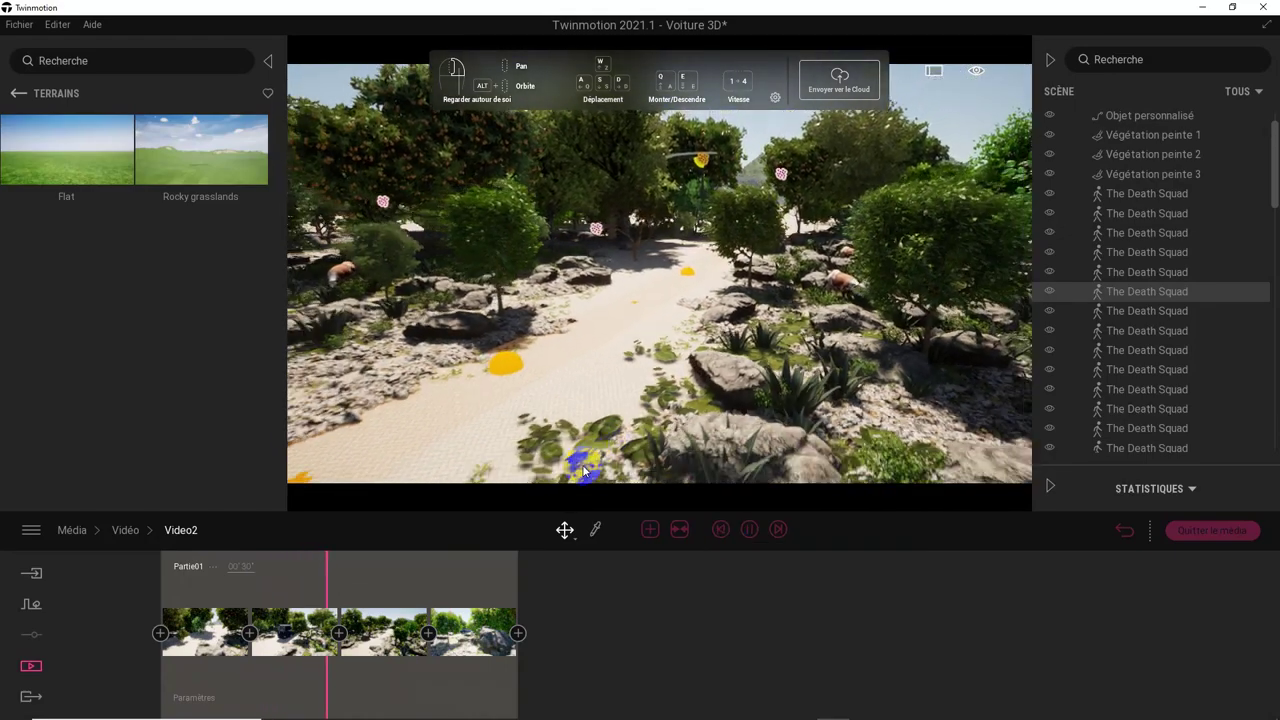
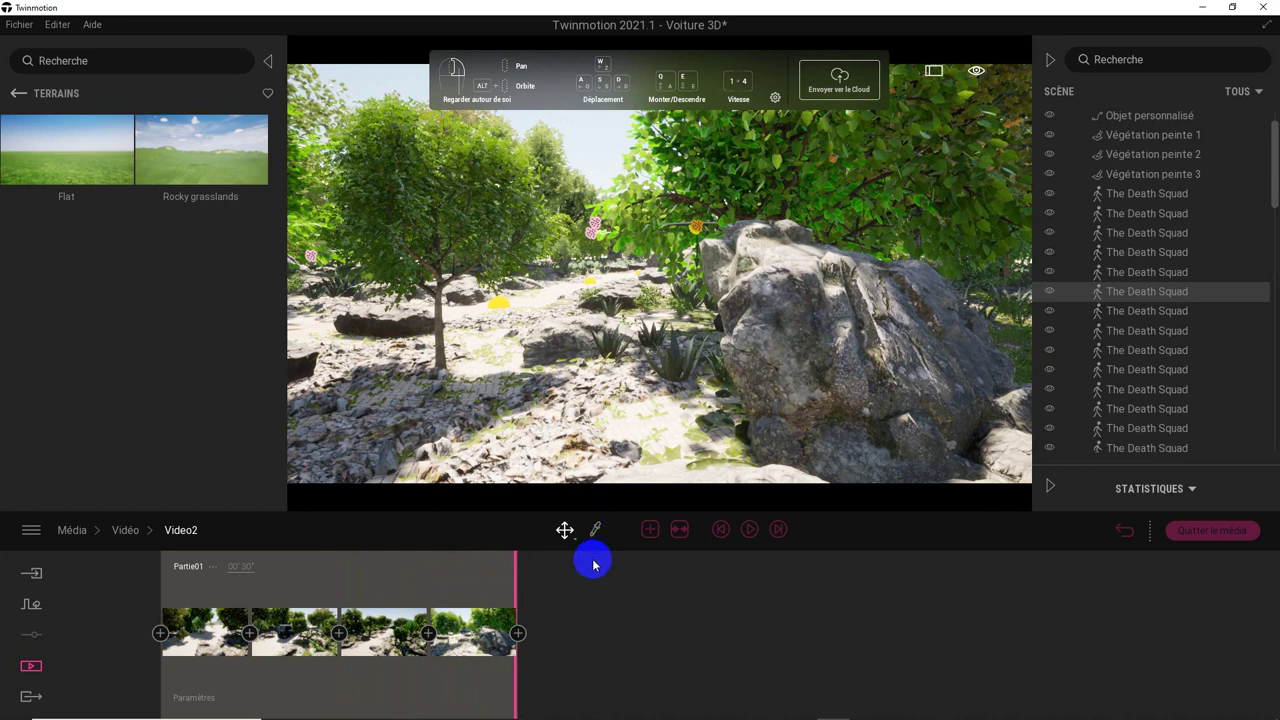
# - Add two camera keyframes at the end of Video2, advancing the camera along the forest path
pyautogui.click(518, 634)
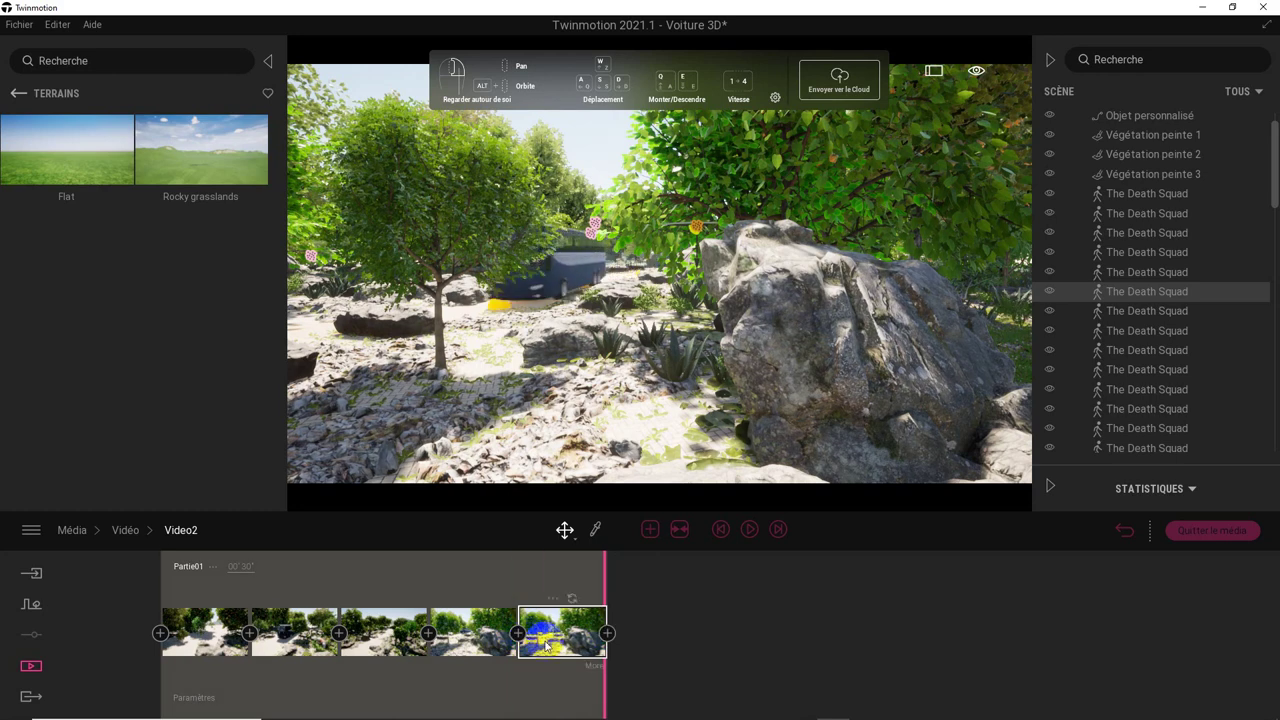
pyautogui.click(607, 634)
pyautogui.moveTo(553, 343); pyautogui.dragTo(553, 343)
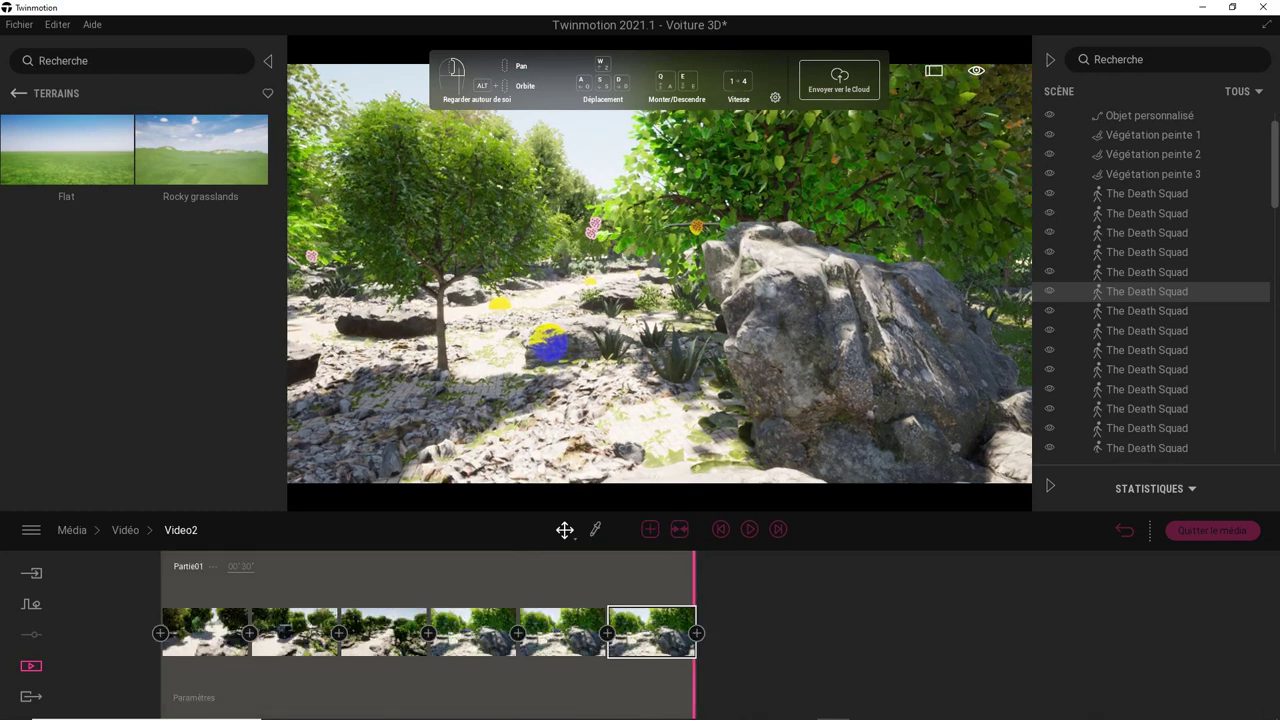
pyautogui.moveTo(553, 343)
pyautogui.mouseDown(button='right')
pyautogui.moveTo(521, 355)
pyautogui.moveTo(491, 428)
pyautogui.moveTo(637, 577)
pyautogui.mouseUp(button='right')
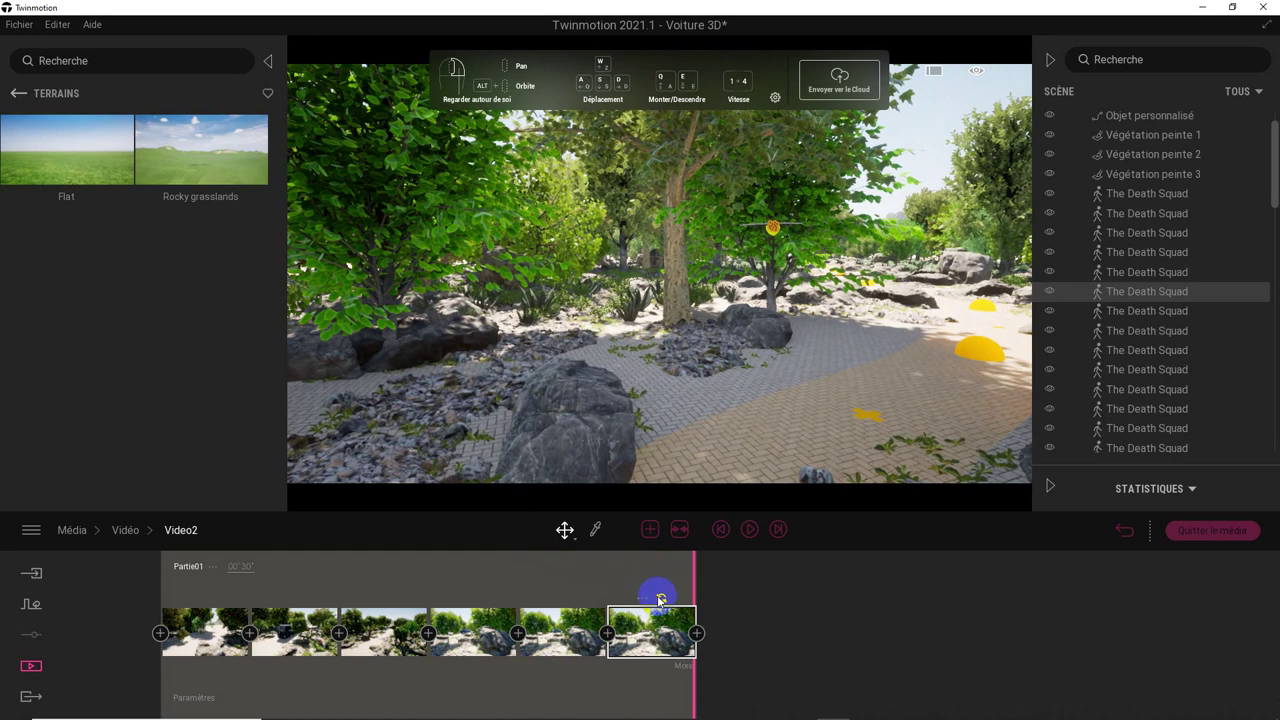
pyautogui.click(474, 620)
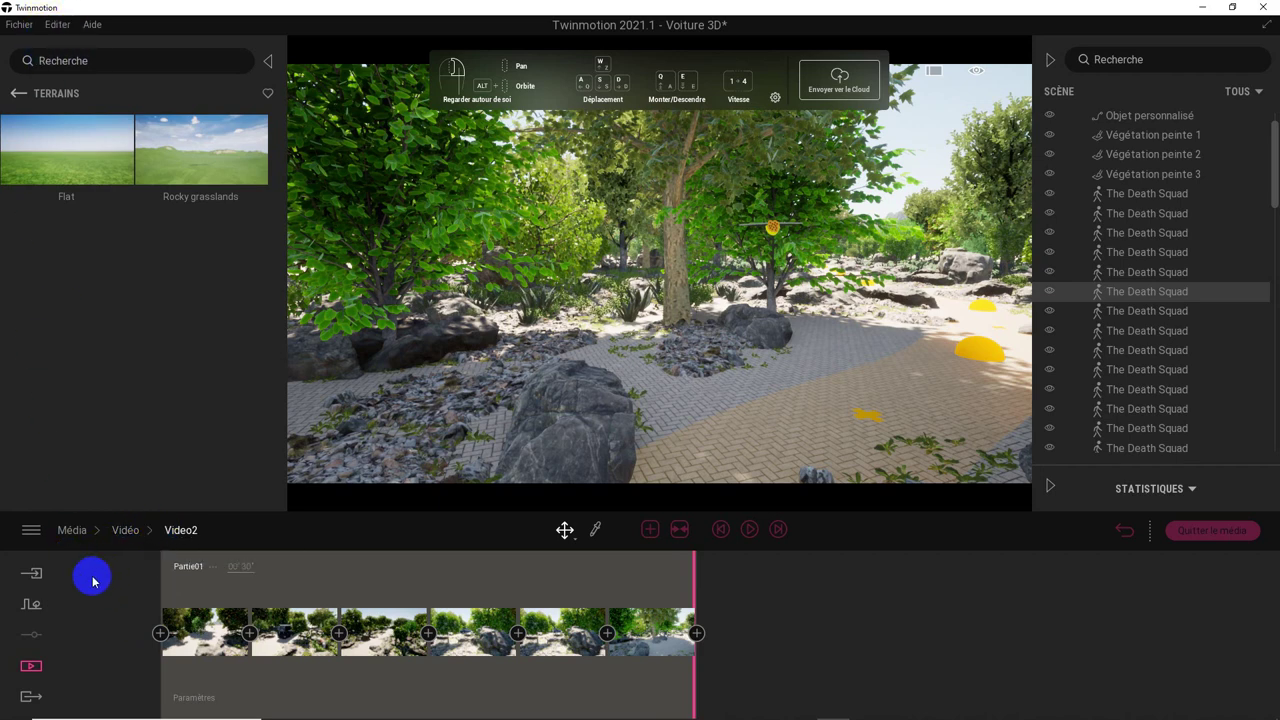
# - Reopen Video2 from the Vidéo list, select its first keyframe and show its Paramètres
pyautogui.click(124, 532)
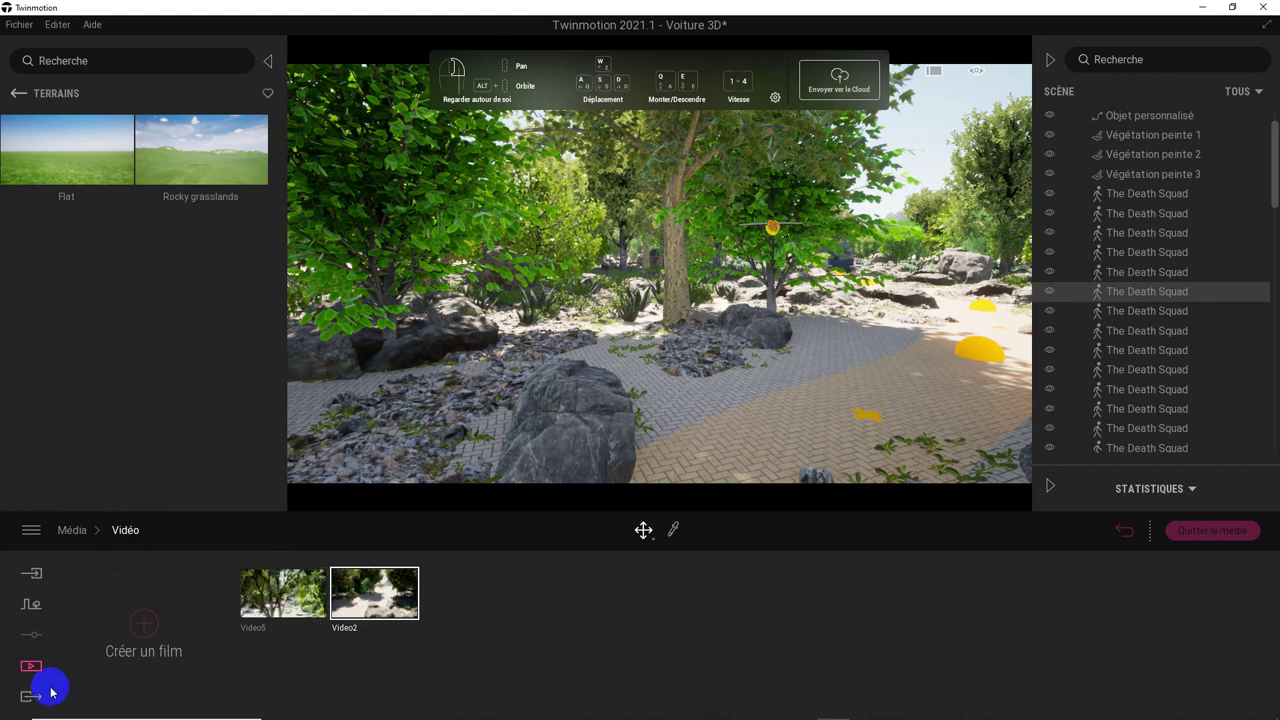
pyautogui.click(362, 592)
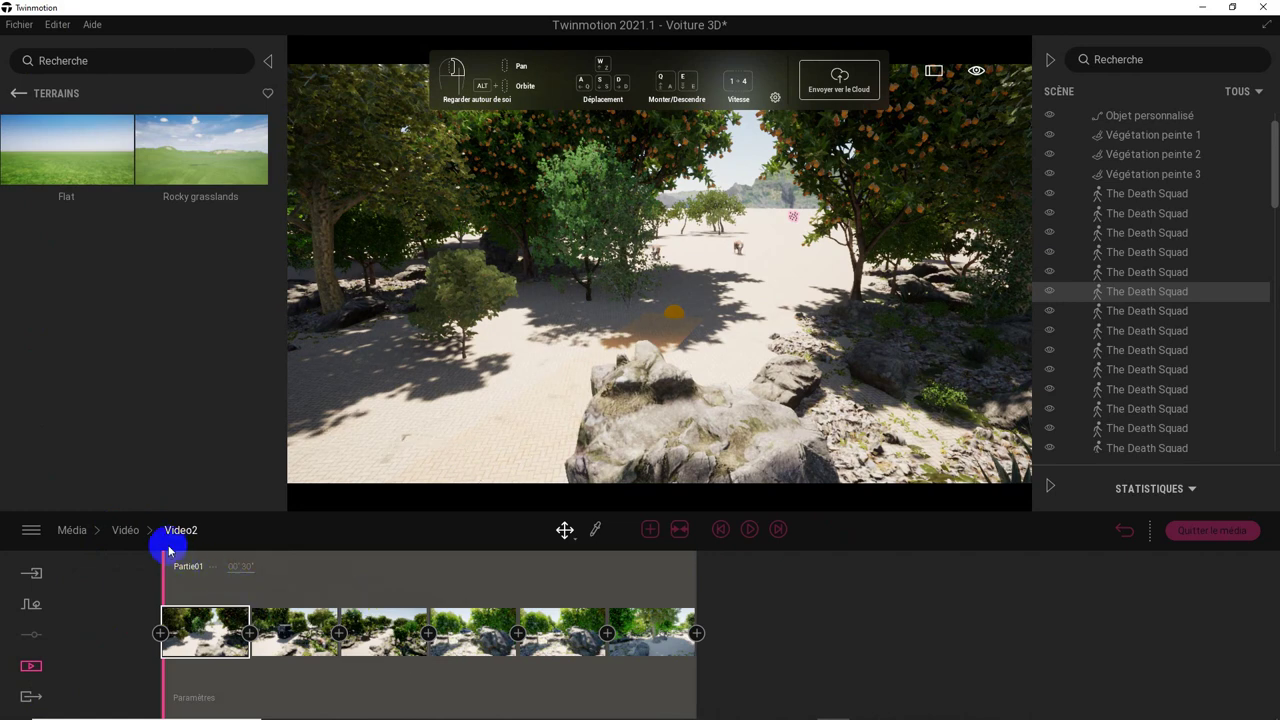
pyautogui.click(140, 531)
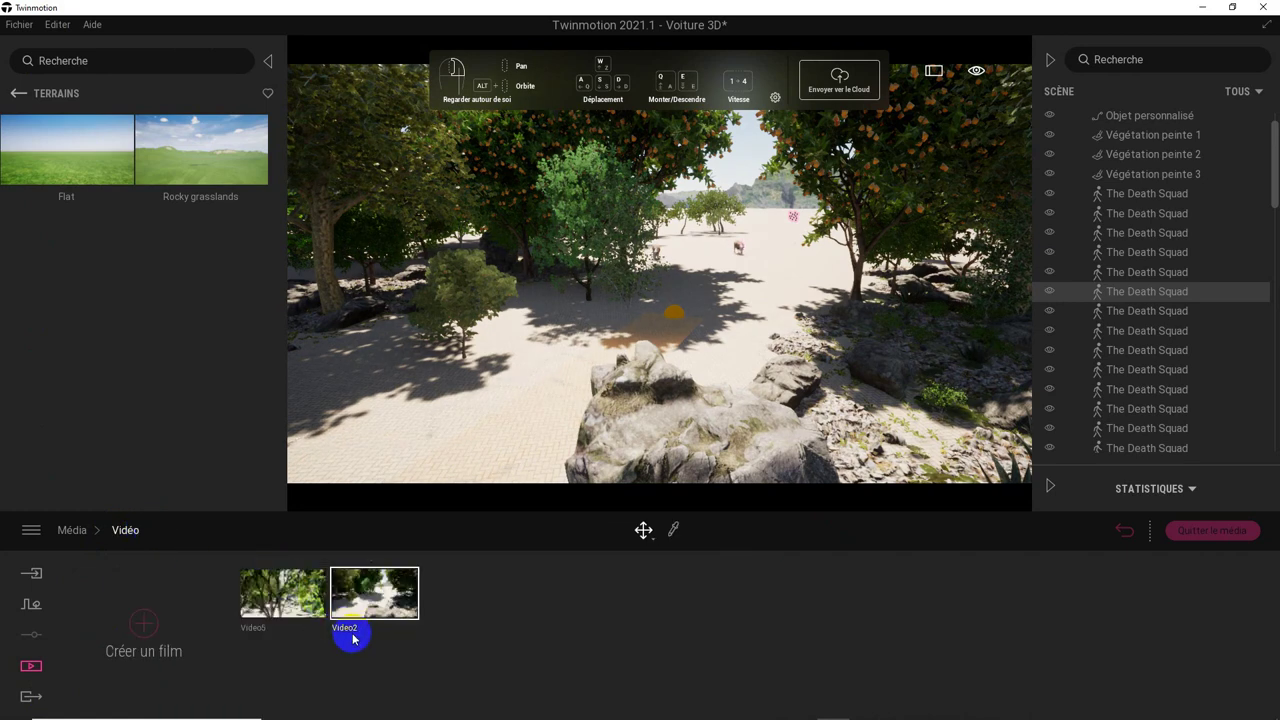
pyautogui.click(374, 560)
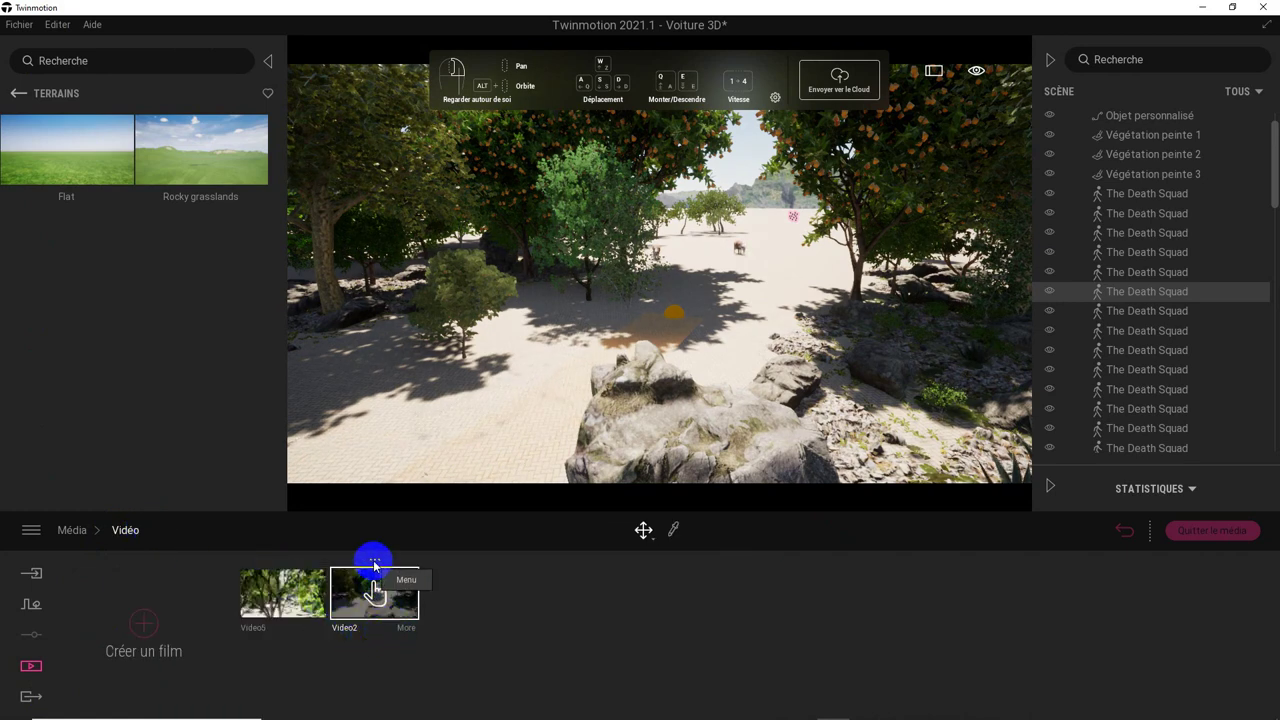
pyautogui.click(390, 593)
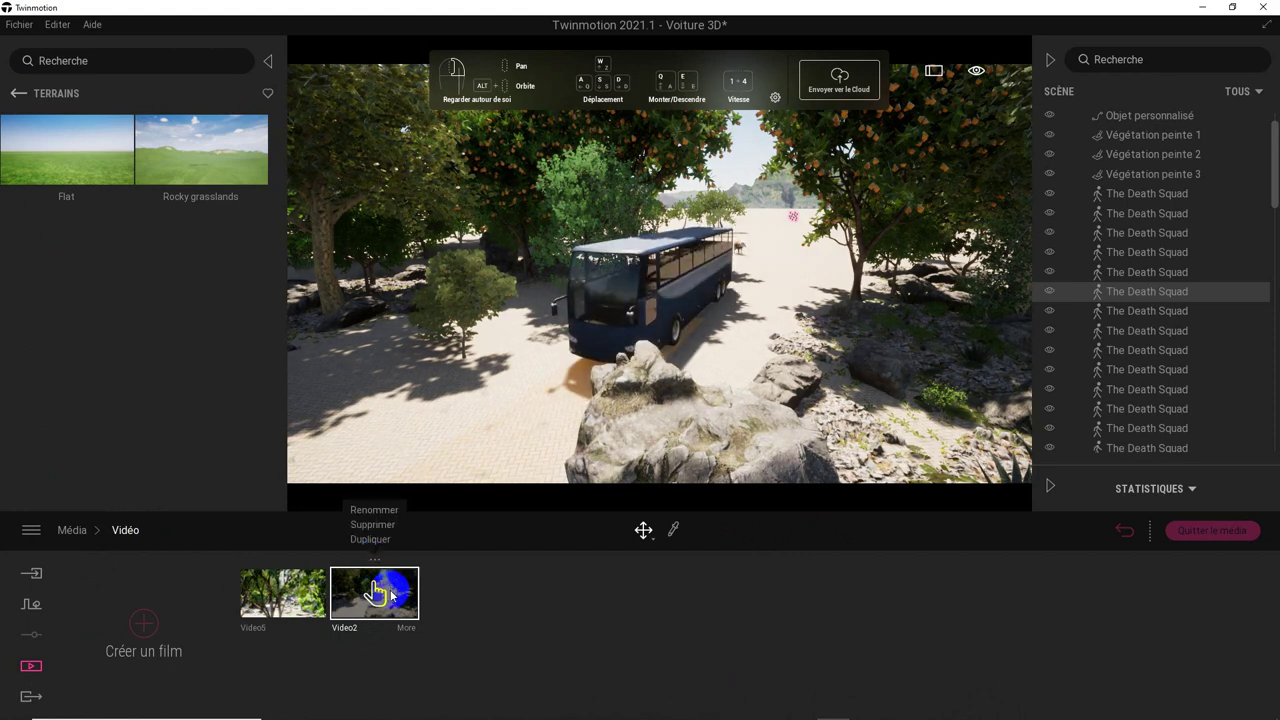
pyautogui.click(268, 640)
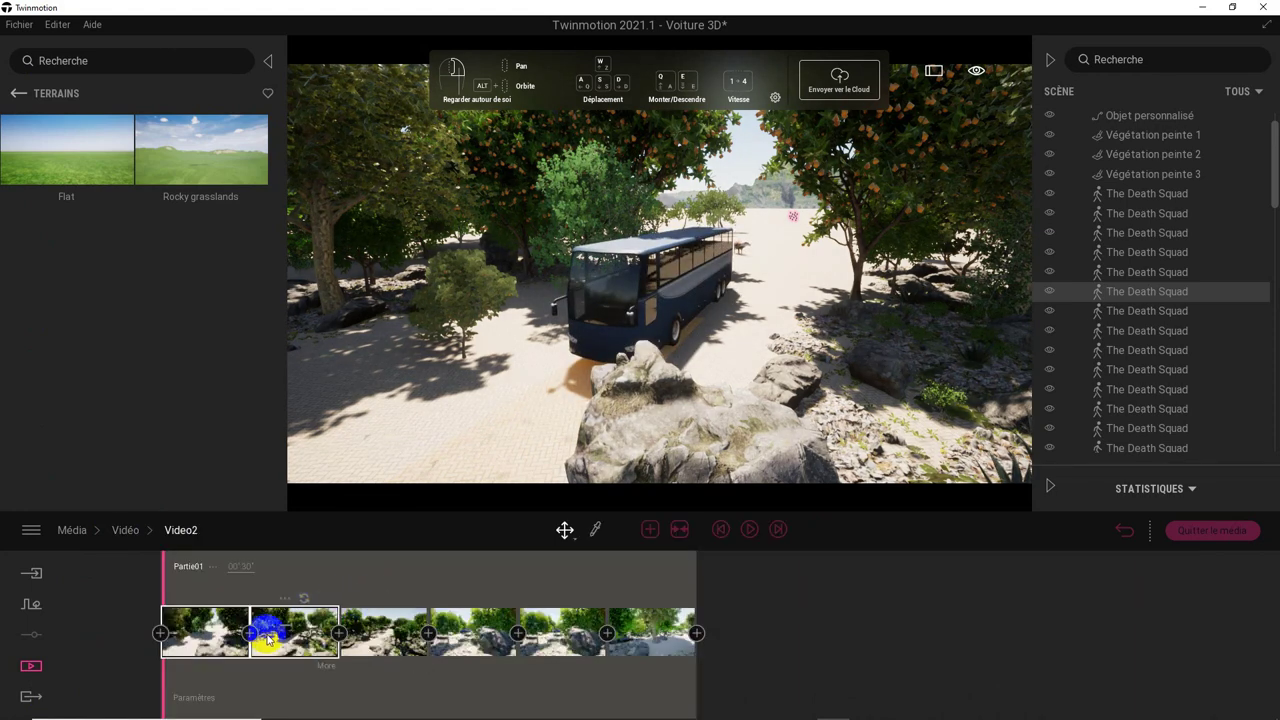
pyautogui.click(207, 640)
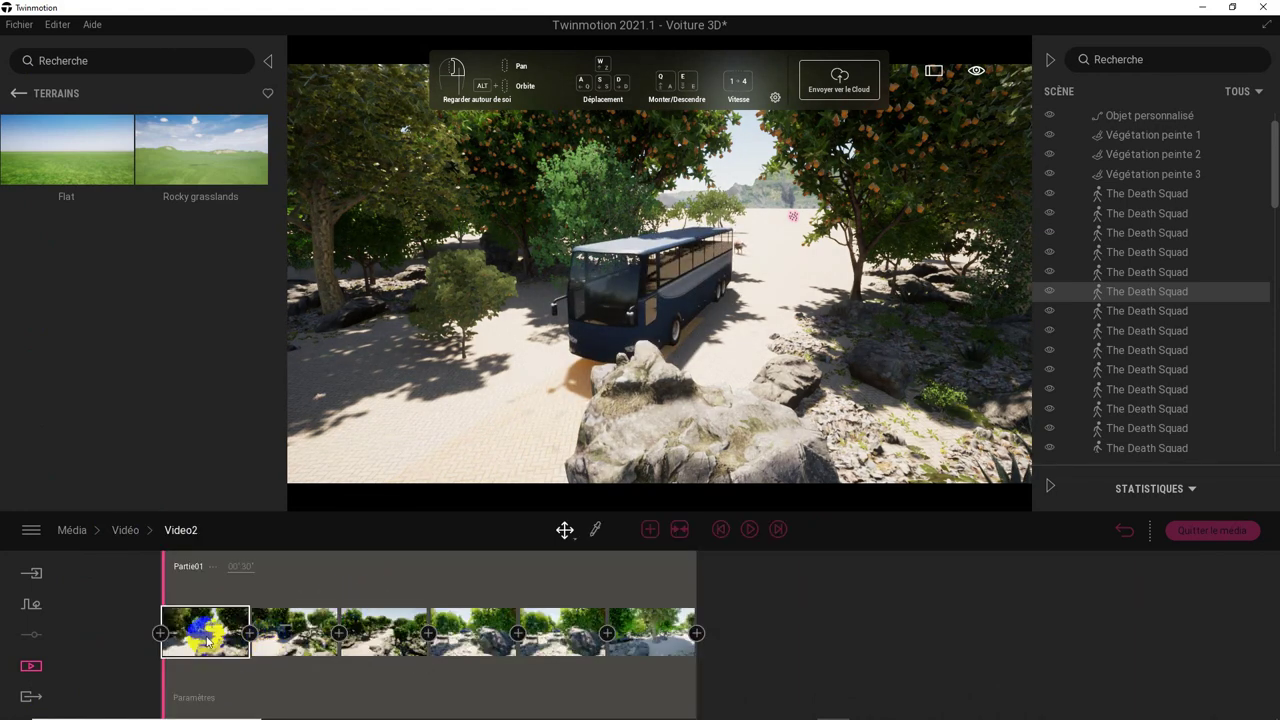
pyautogui.click(199, 704)
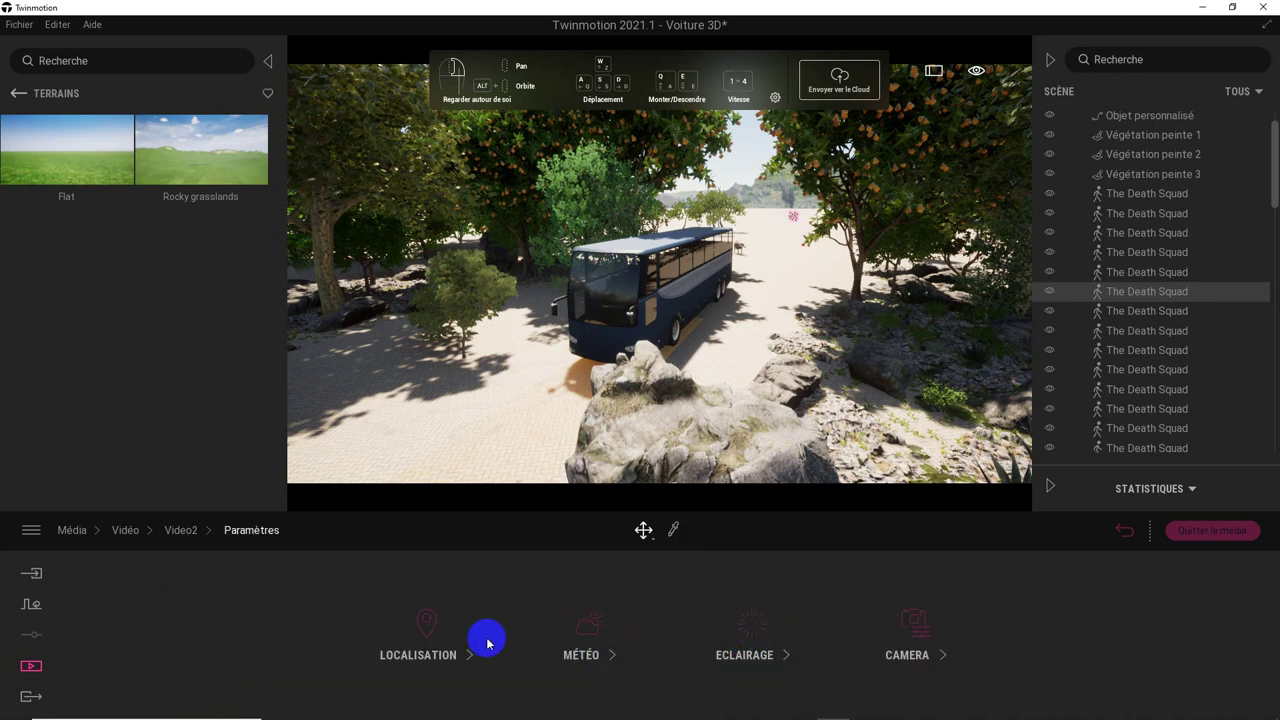
# - In the Camera settings, bring the Focale slider to 58
pyautogui.click(905, 622)
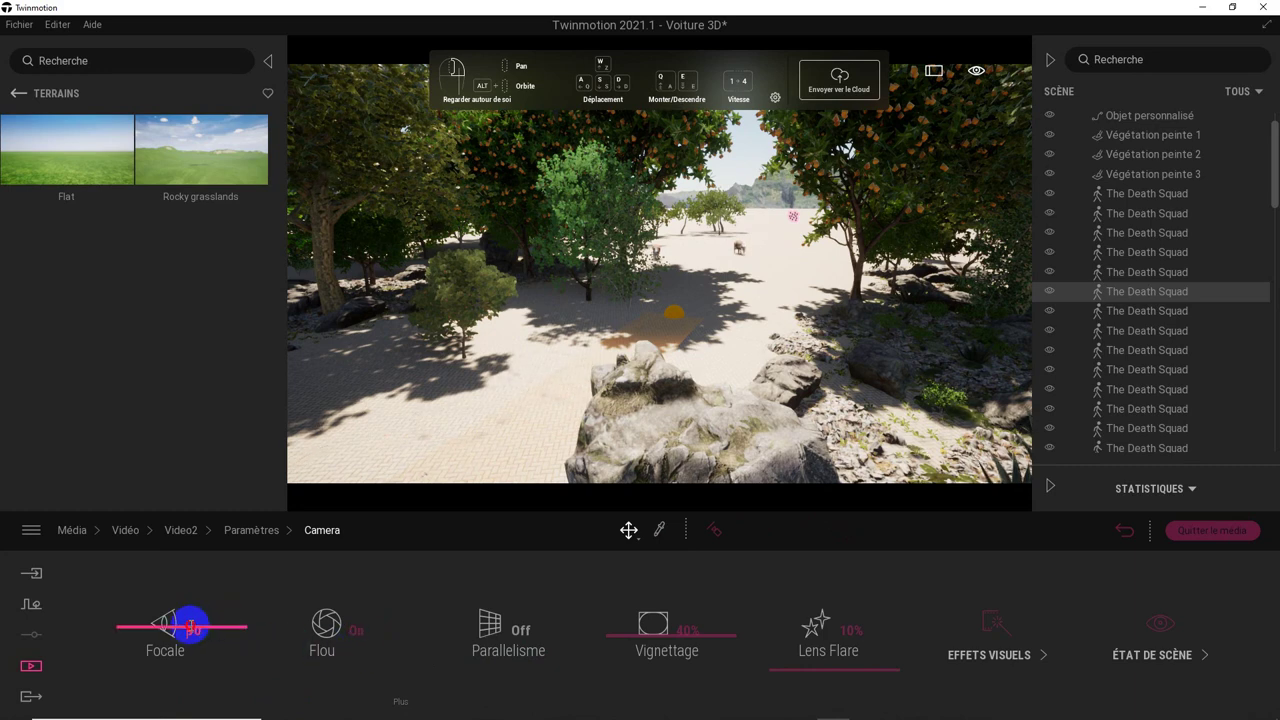
pyautogui.moveTo(166, 630); pyautogui.dragTo(166, 625)
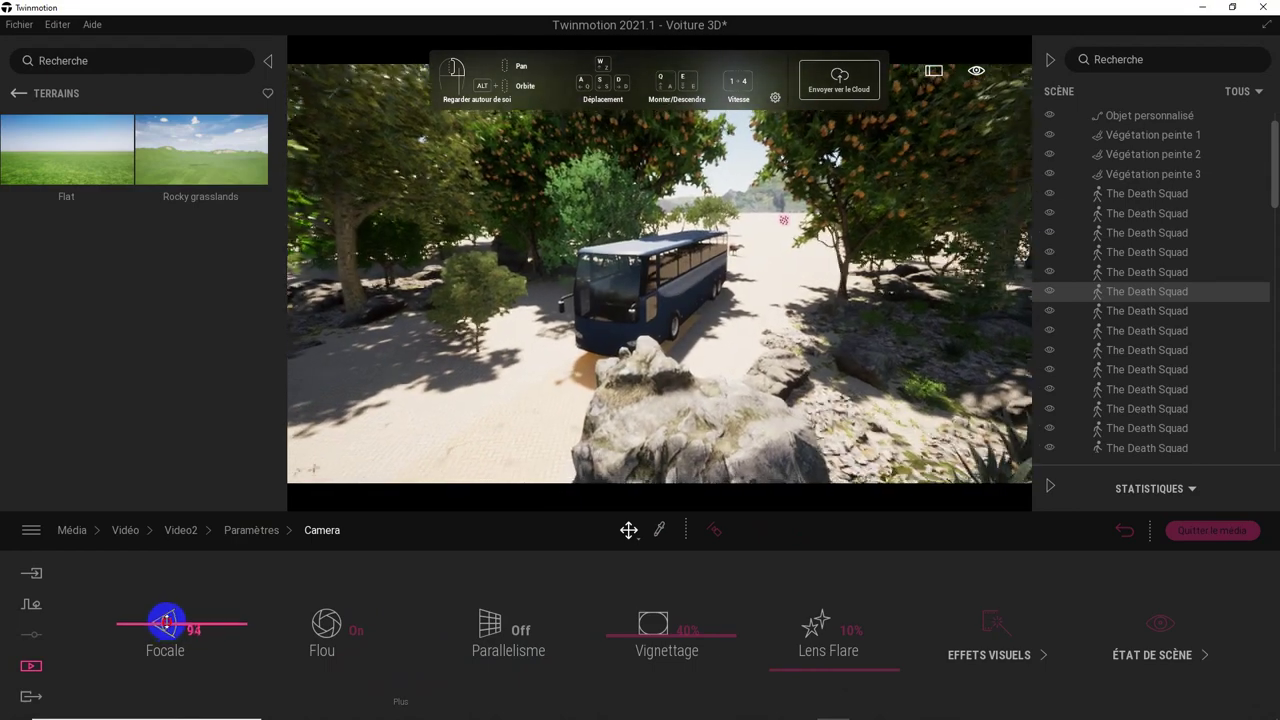
pyautogui.moveTo(166, 625)
pyautogui.mouseDown()
pyautogui.moveTo(169, 606)
pyautogui.moveTo(179, 651)
pyautogui.mouseUp()
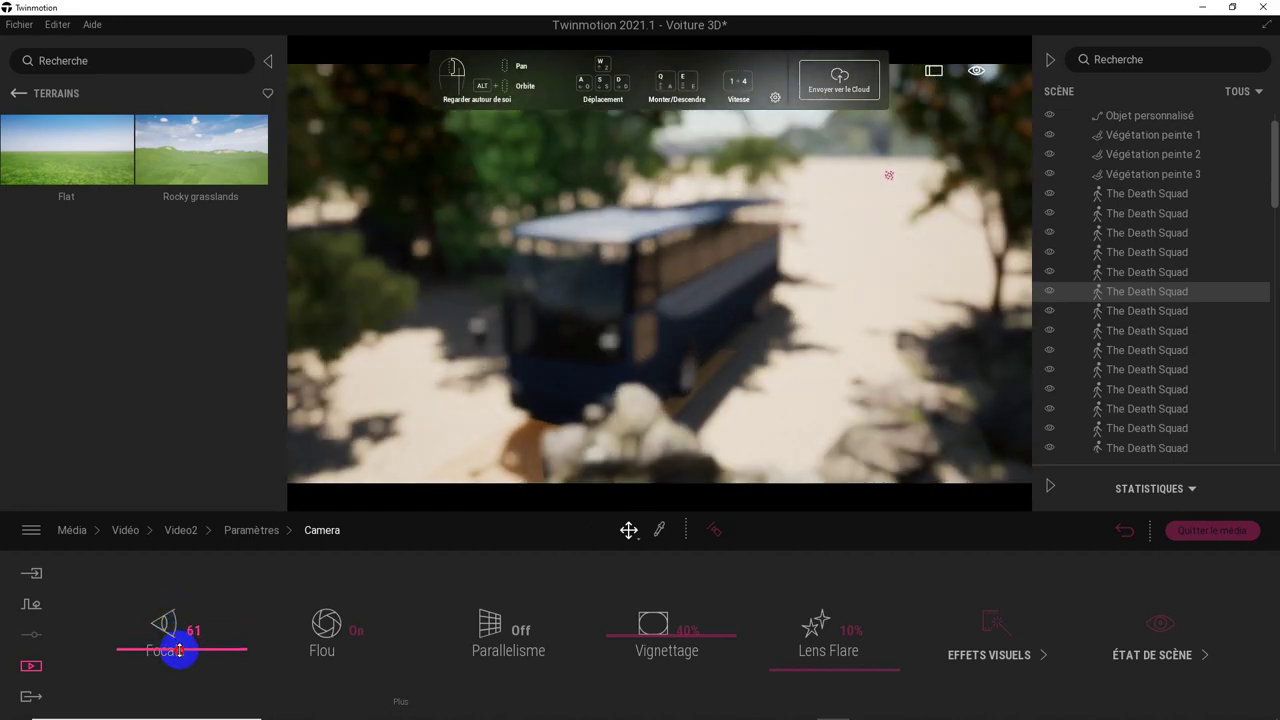
pyautogui.moveTo(179, 651); pyautogui.dragTo(214, 654)
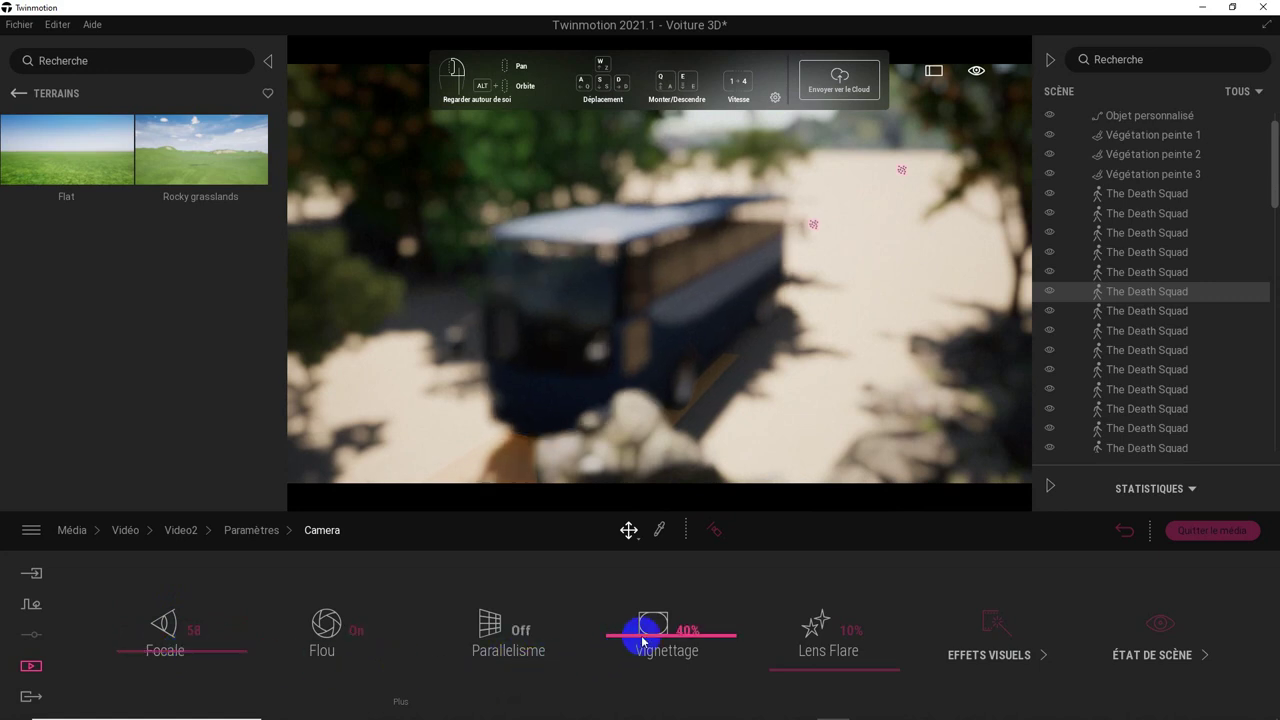
# - Set the Flou depth of field to focal 53, focus distance 12,45 m and aperture 1,5
pyautogui.click(400, 698)
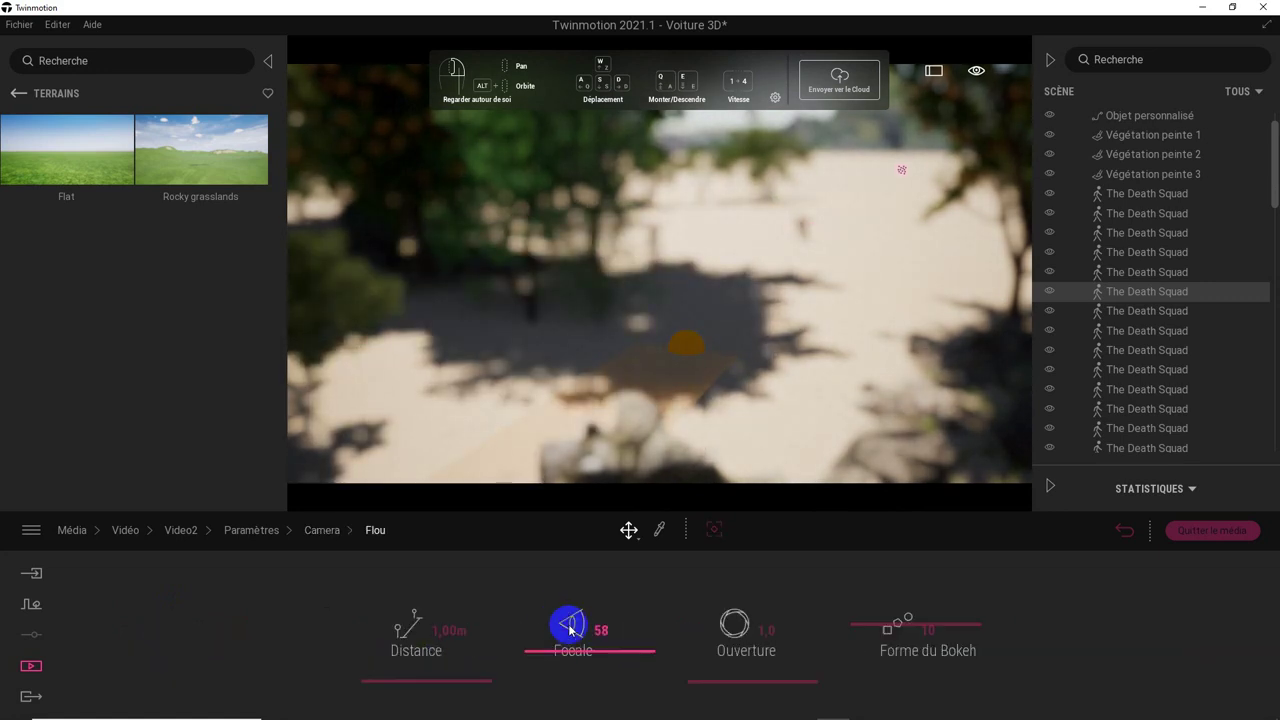
pyautogui.moveTo(574, 654); pyautogui.dragTo(582, 633)
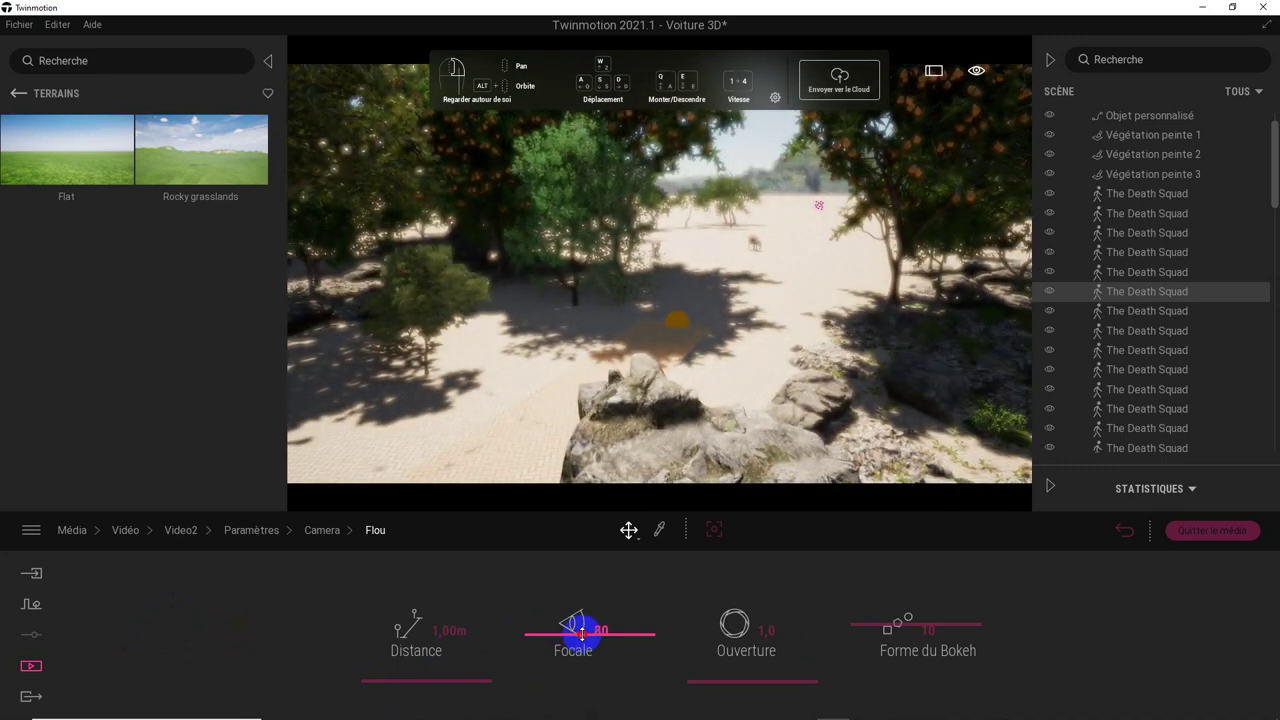
pyautogui.moveTo(481, 683); pyautogui.dragTo(480, 680)
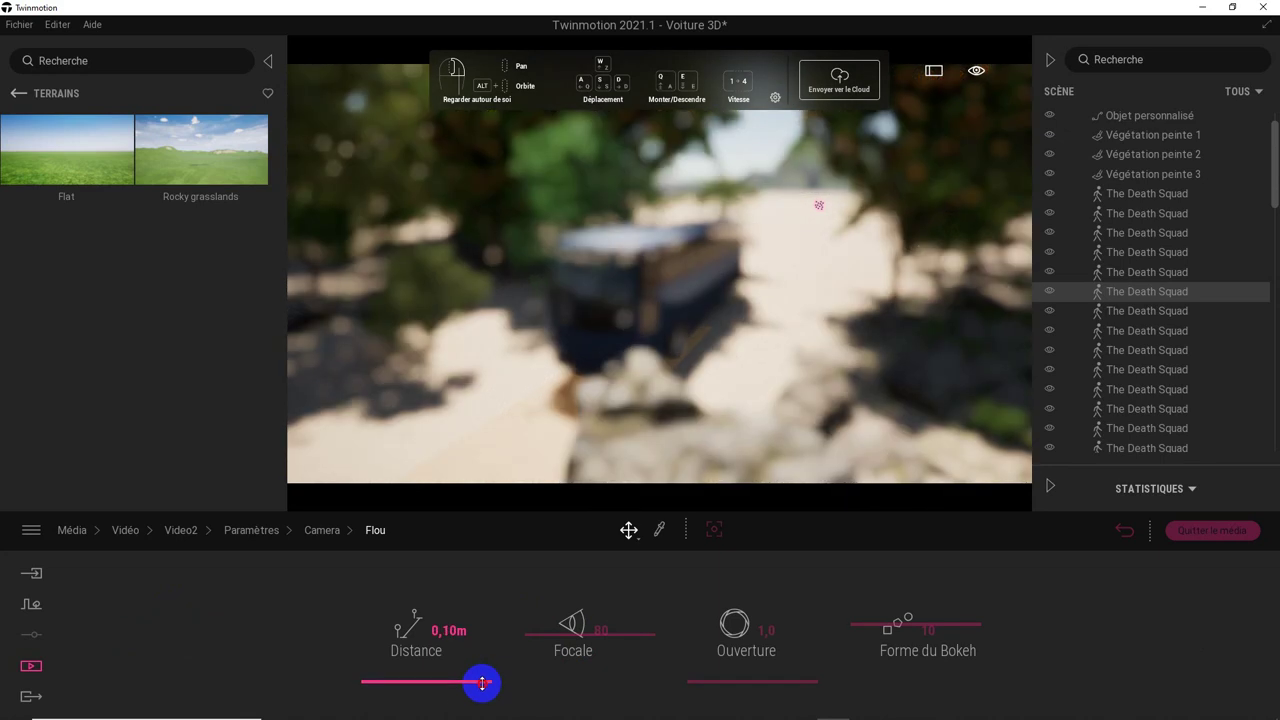
pyautogui.moveTo(481, 682); pyautogui.dragTo(484, 680)
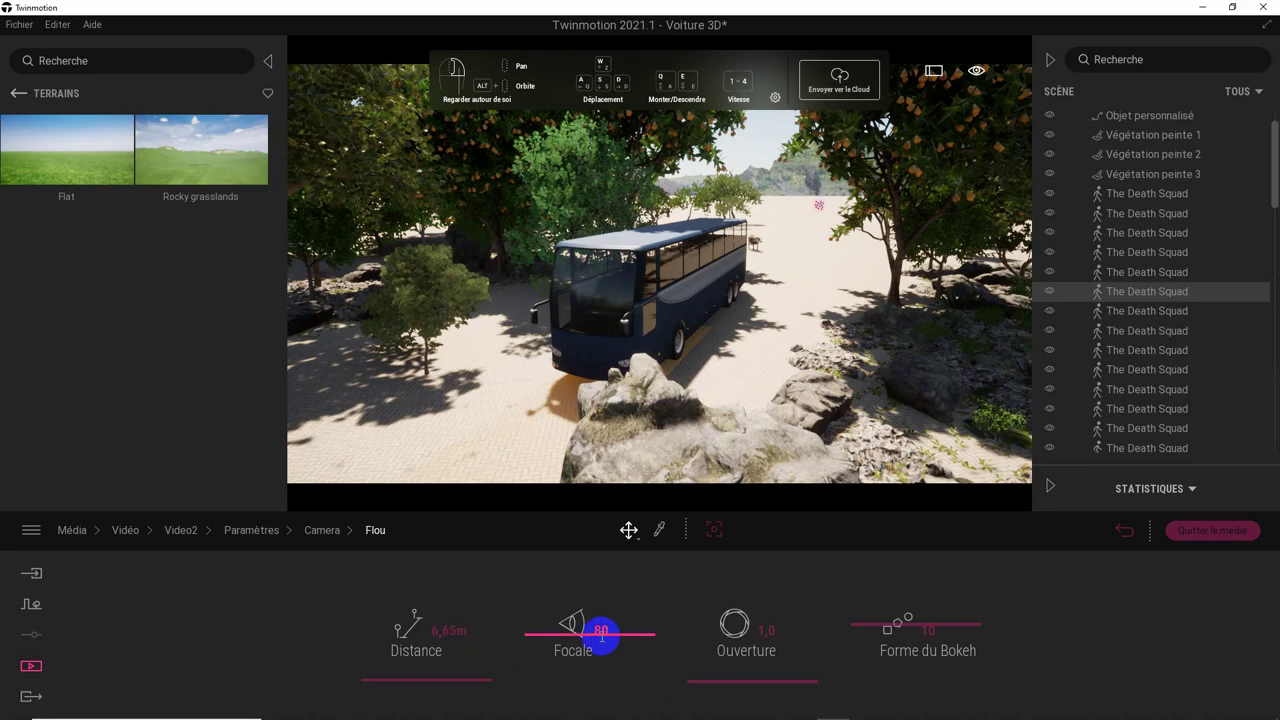
pyautogui.moveTo(591, 641); pyautogui.dragTo(594, 657)
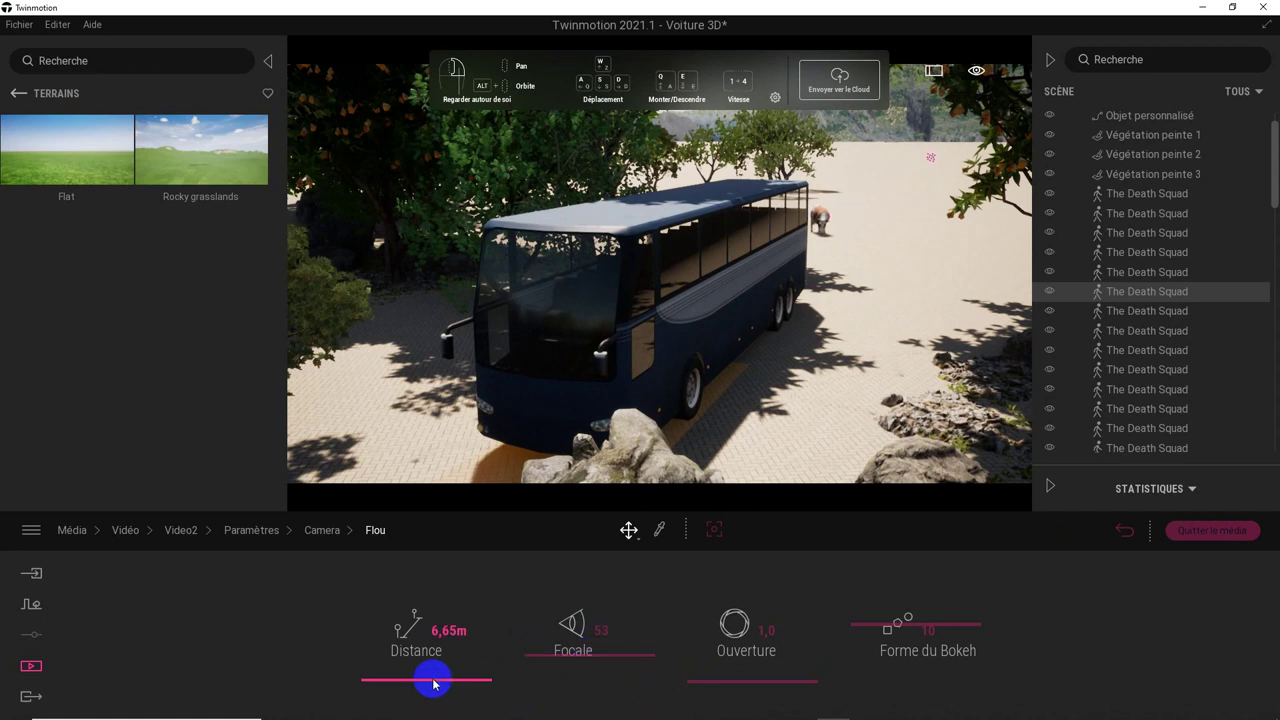
pyautogui.moveTo(433, 684)
pyautogui.mouseDown()
pyautogui.moveTo(434, 652)
pyautogui.moveTo(435, 678)
pyautogui.mouseUp()
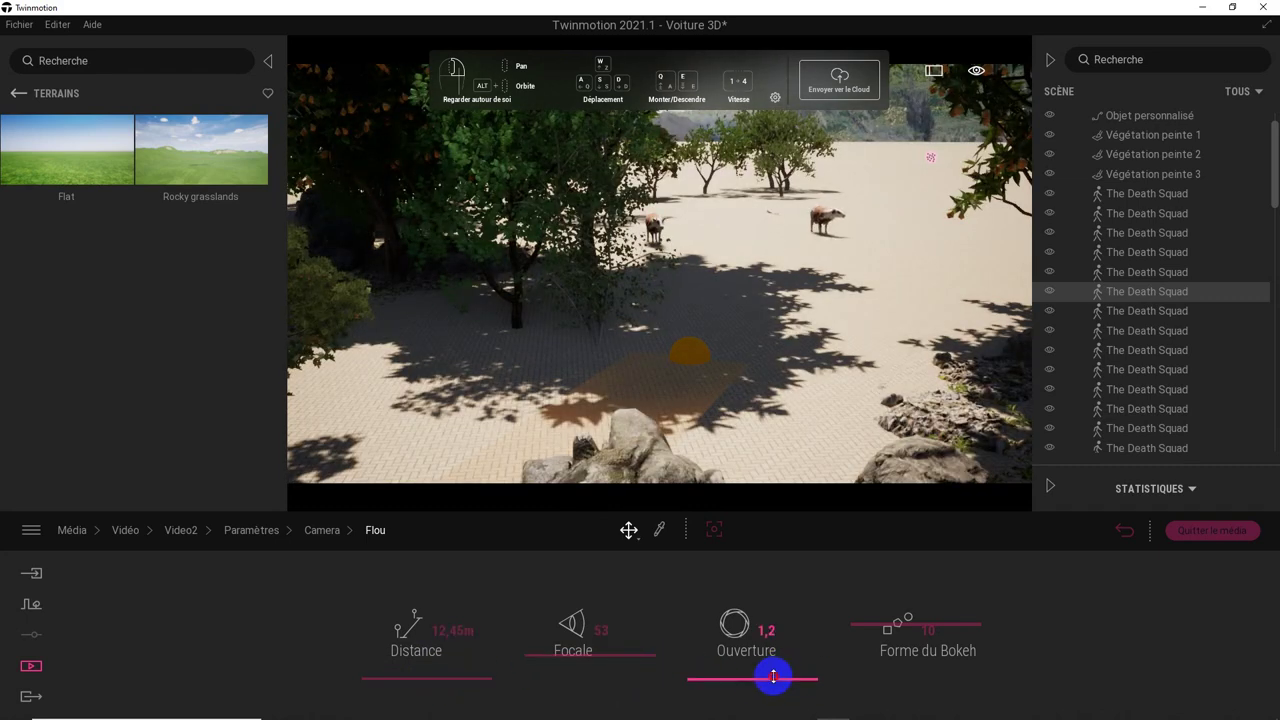
pyautogui.moveTo(773, 677)
pyautogui.mouseDown()
pyautogui.moveTo(766, 634)
pyautogui.moveTo(771, 662)
pyautogui.mouseUp()
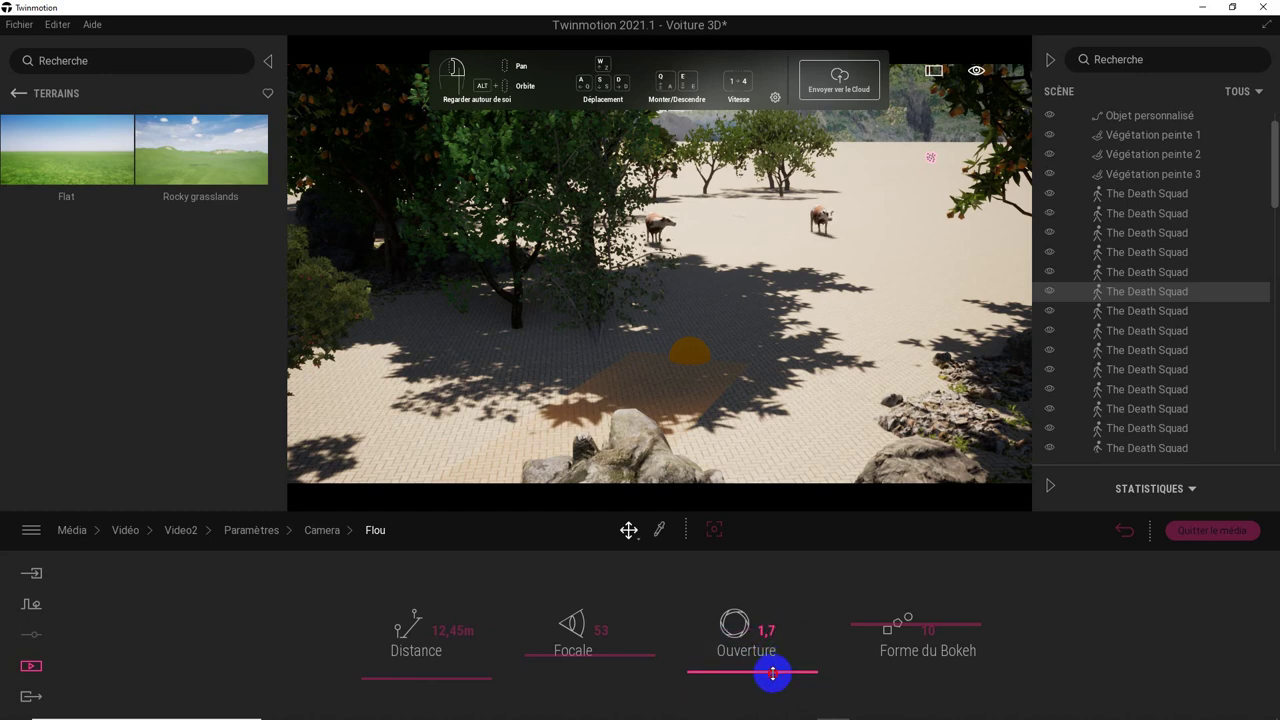
pyautogui.click(927, 636)
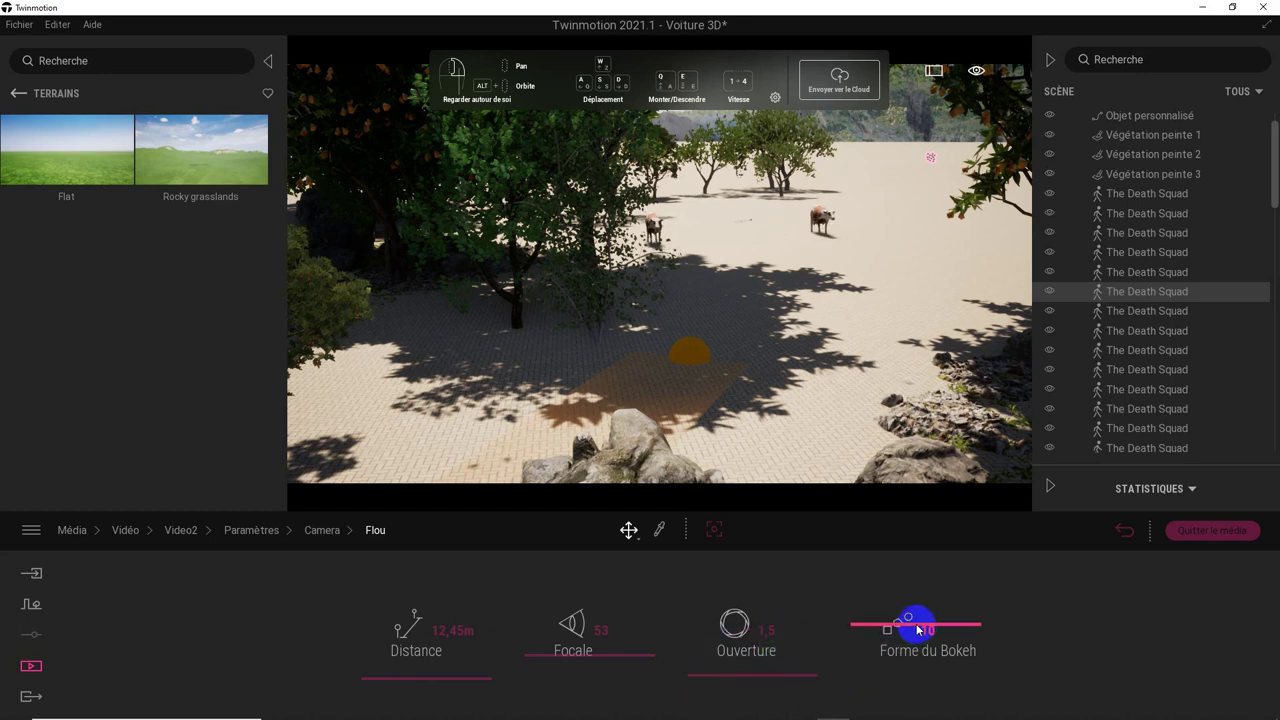
# - Lower the camera Vignettage to 15% and show the EFFETS VISUELS categories
pyautogui.click(322, 531)
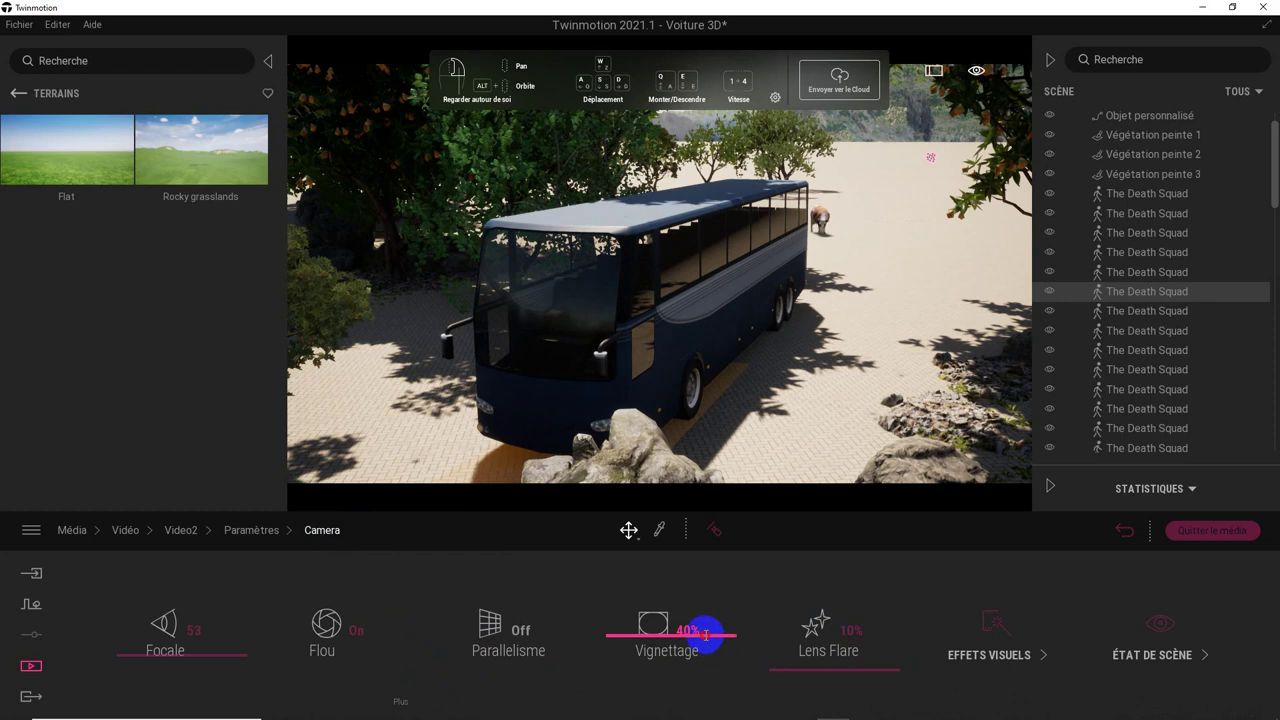
pyautogui.moveTo(660, 640)
pyautogui.mouseDown()
pyautogui.moveTo(665, 662)
pyautogui.moveTo(877, 666)
pyautogui.mouseUp()
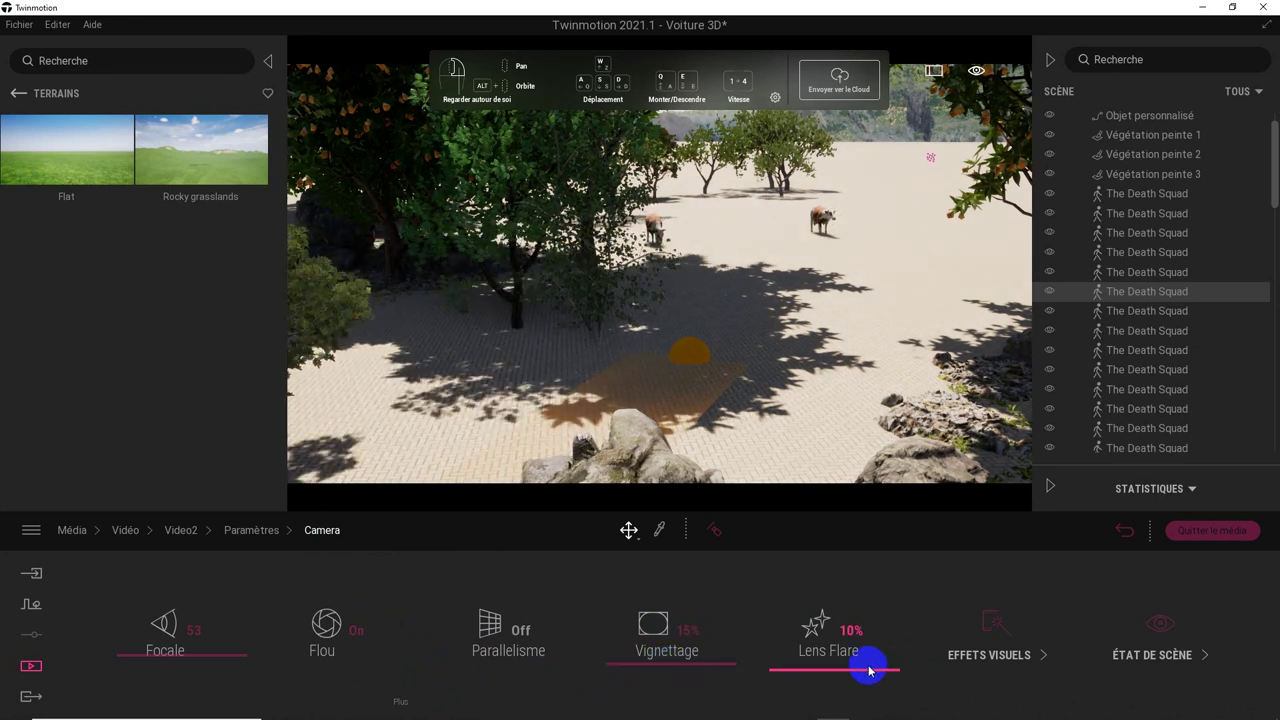
pyautogui.click(1019, 657)
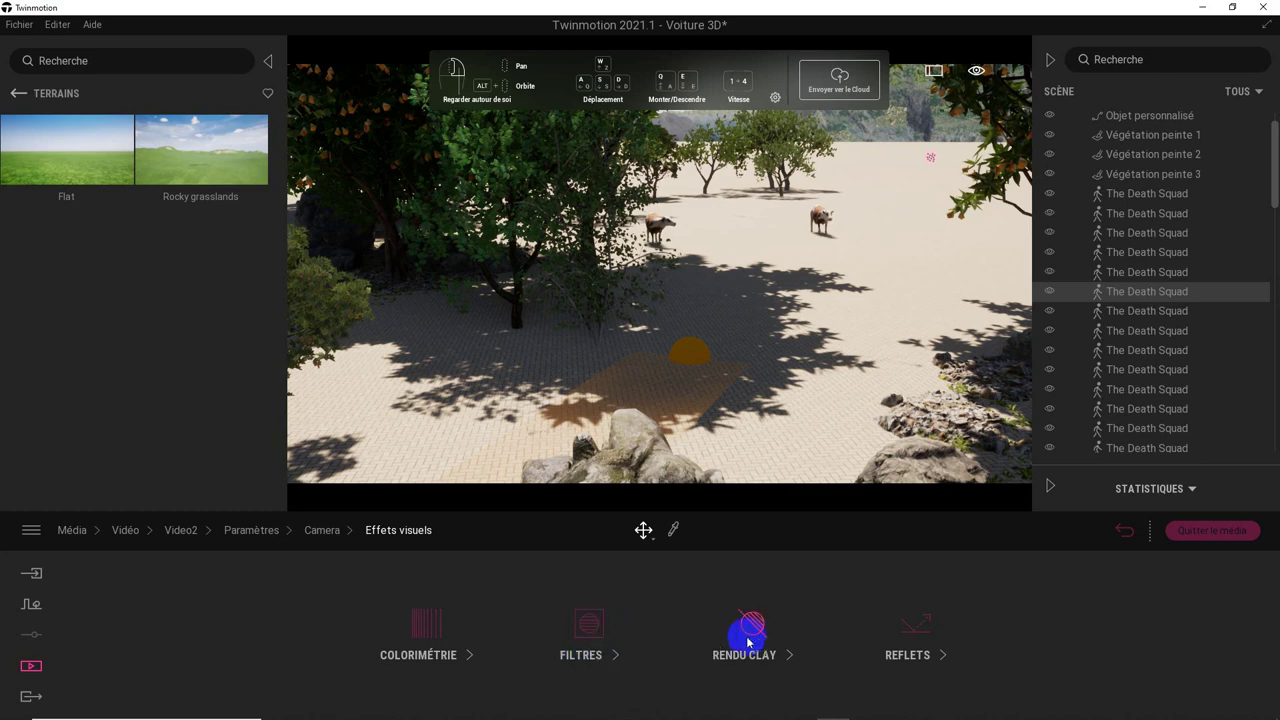
# - Open the Colorimétrie settings from the visual effects categories
pyautogui.click(898, 639)
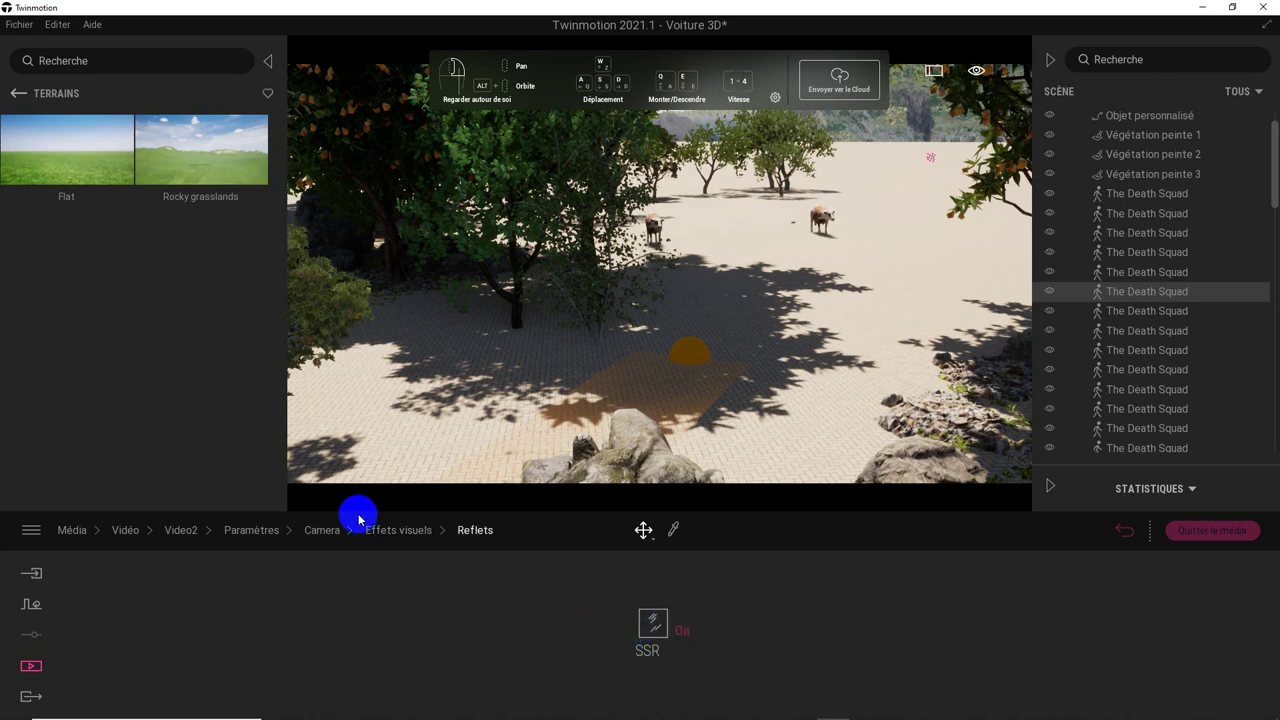
pyautogui.click(382, 534)
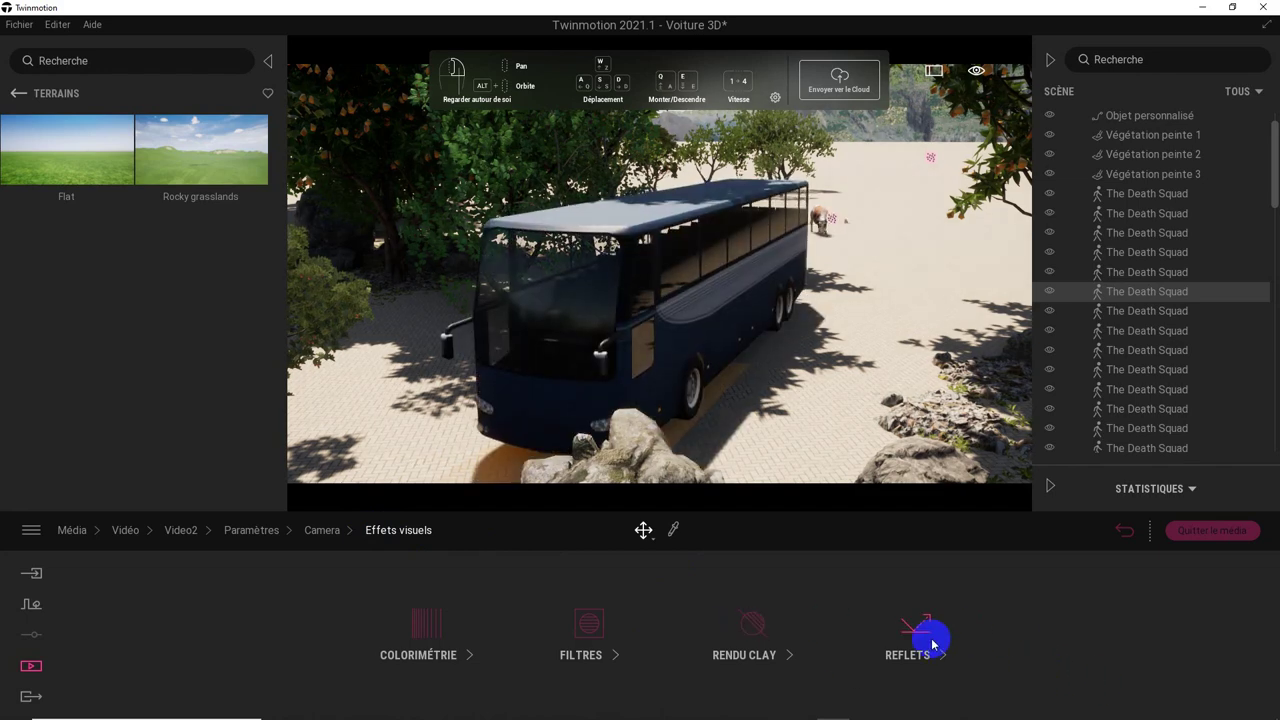
pyautogui.click(426, 628)
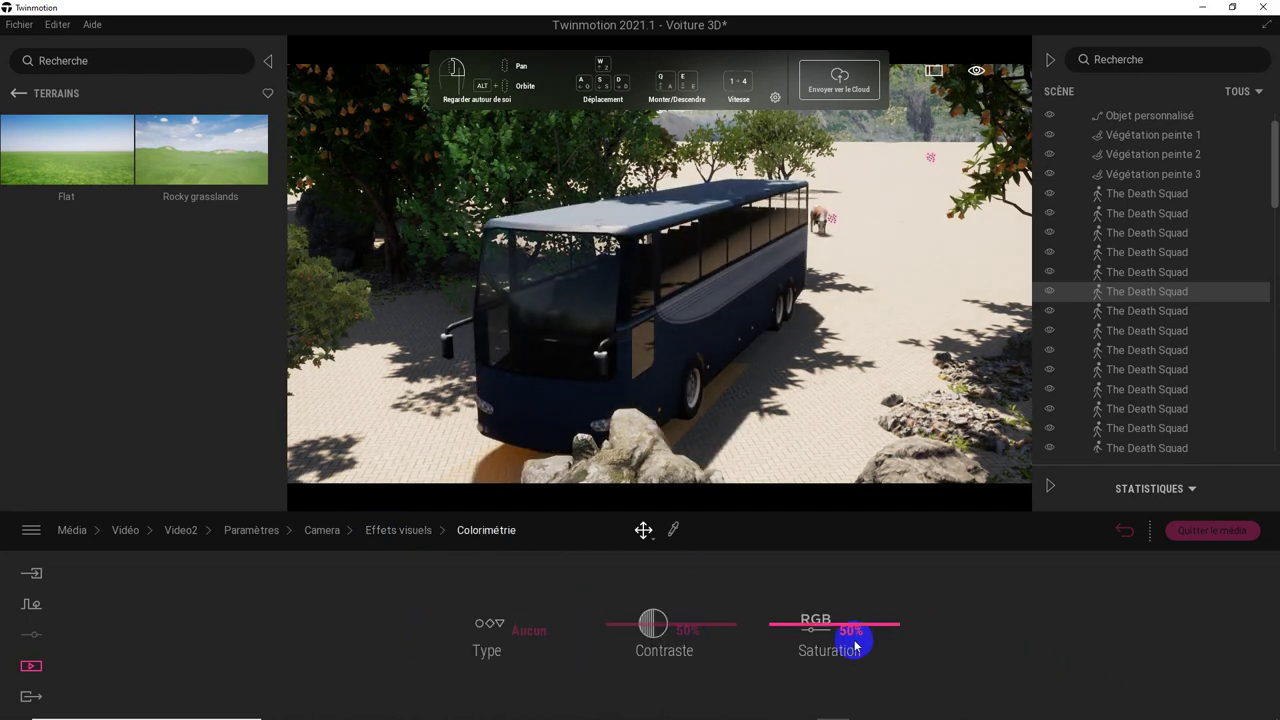
# - Preview the DT7, DT8, ISM and Copper filter looks, then leave the type at Aucun
pyautogui.click(521, 634)
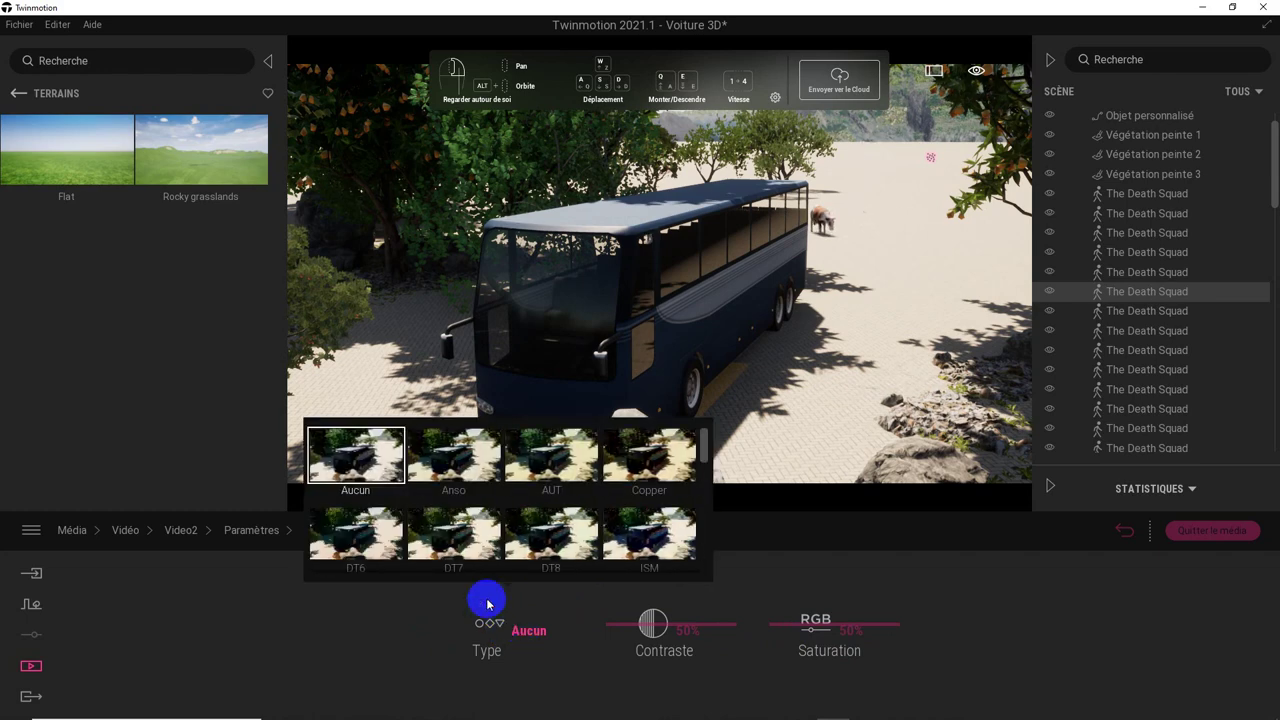
pyautogui.click(432, 544)
pyautogui.click(525, 545)
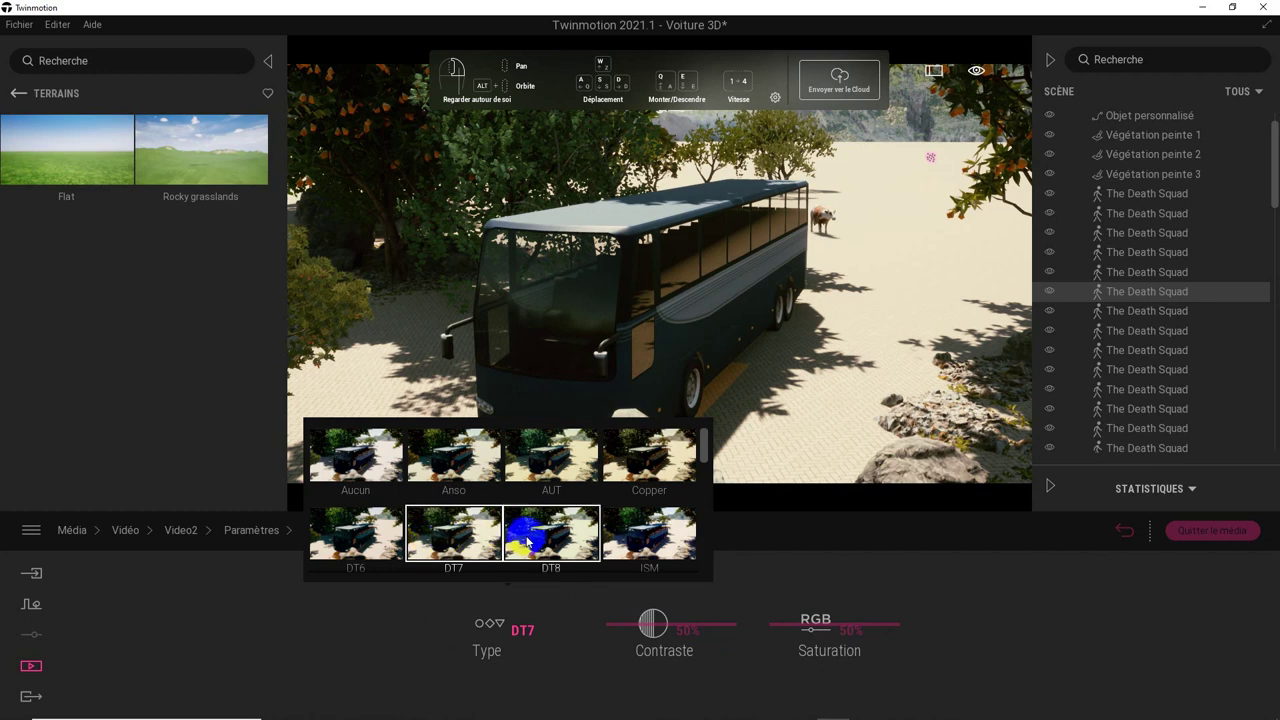
pyautogui.click(619, 545)
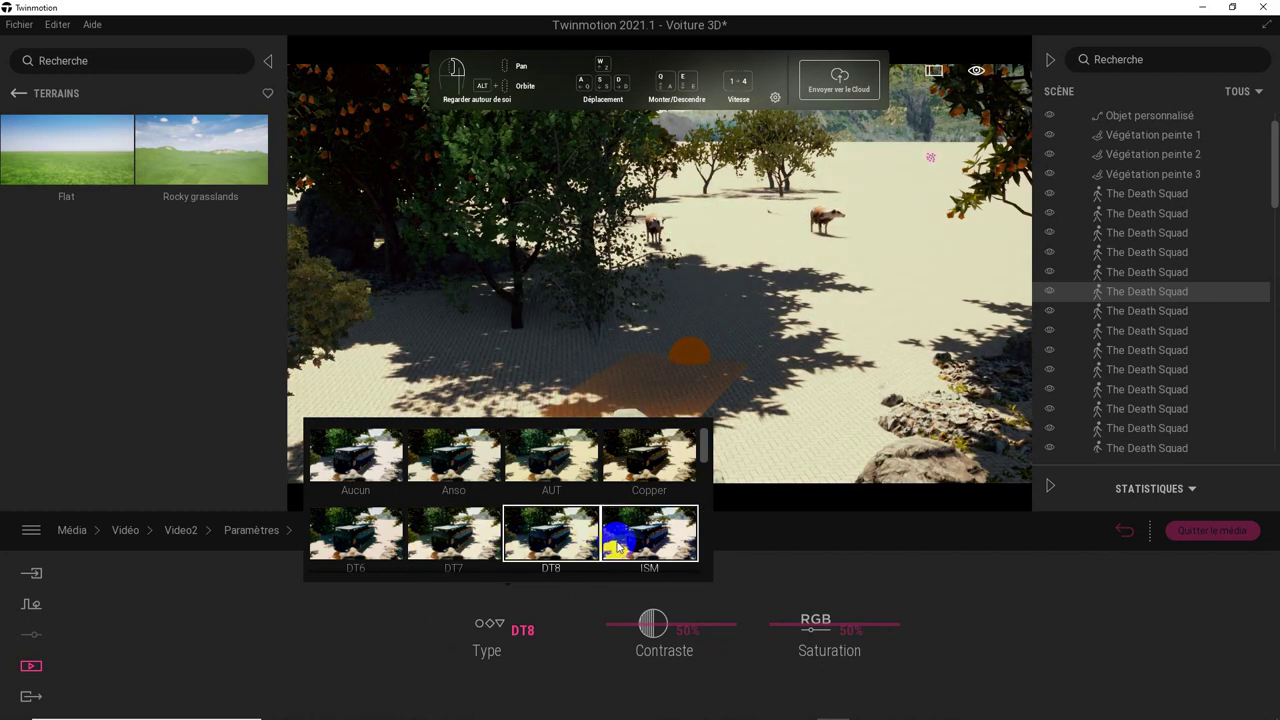
pyautogui.click(649, 474)
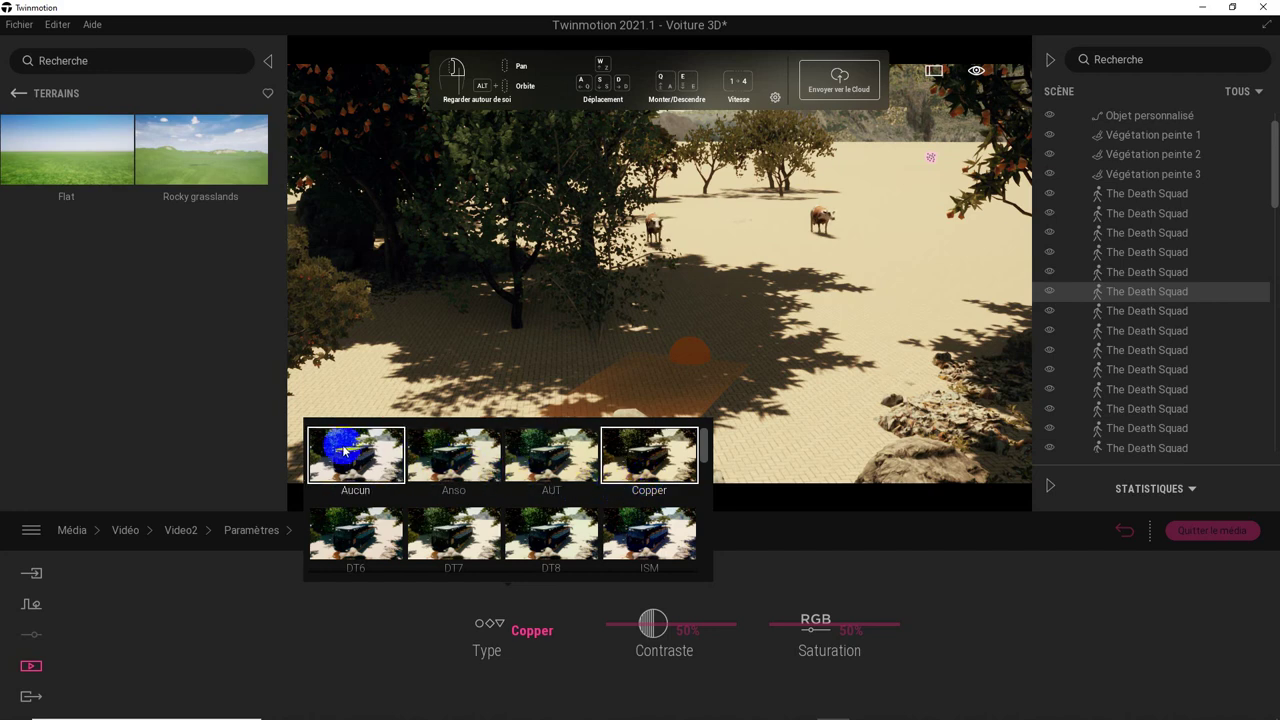
pyautogui.click(355, 455)
pyautogui.click(1010, 636)
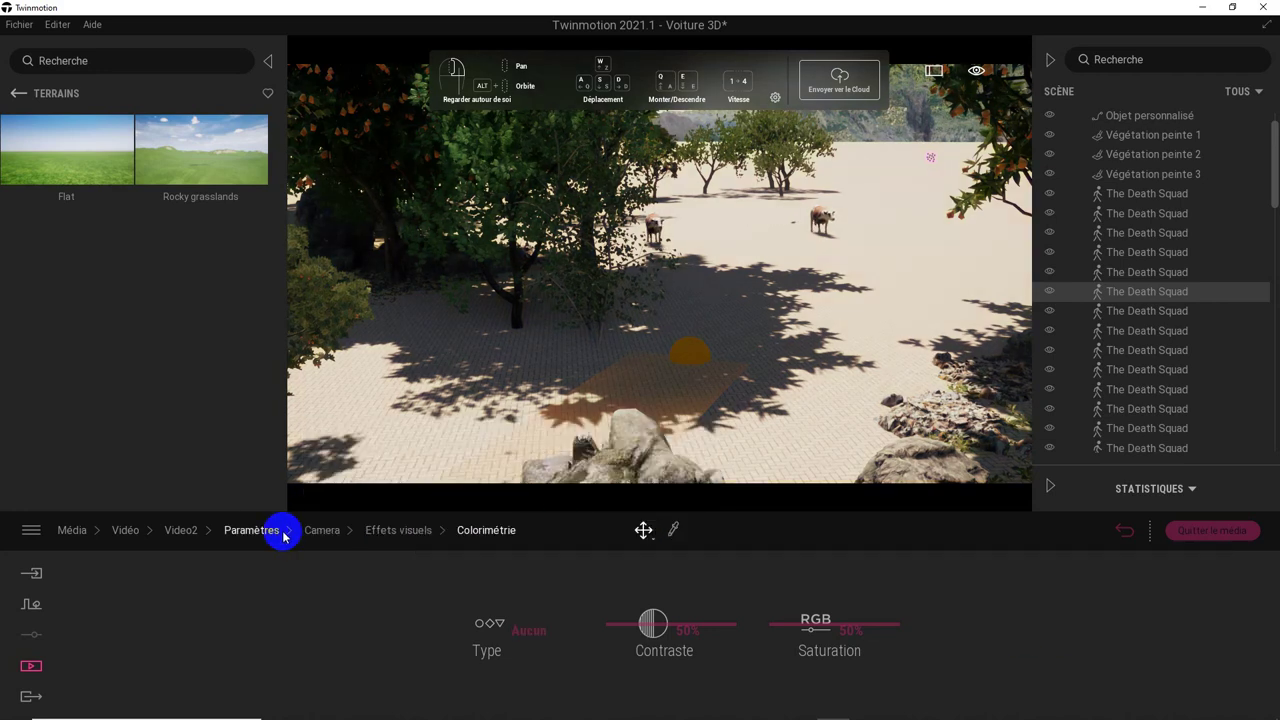
# - Open Météo and drag the weather timeline marker so the clip turns rainy
pyautogui.click(313, 533)
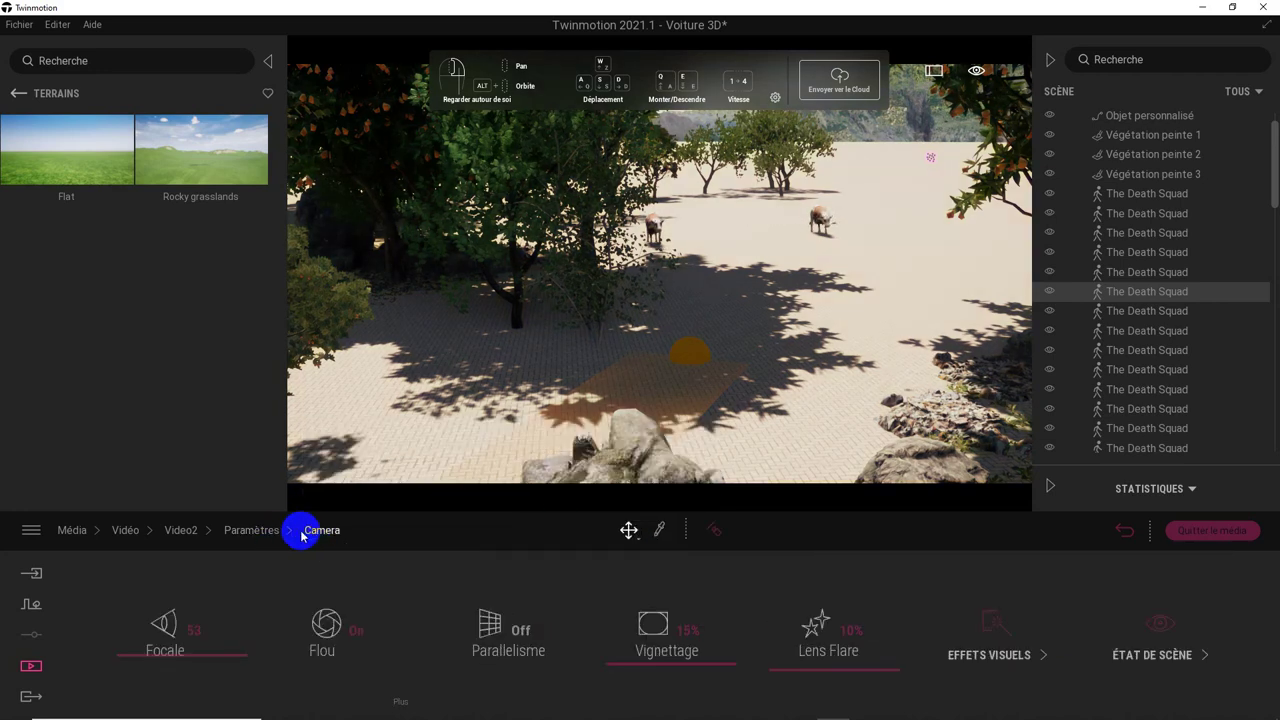
pyautogui.click(243, 533)
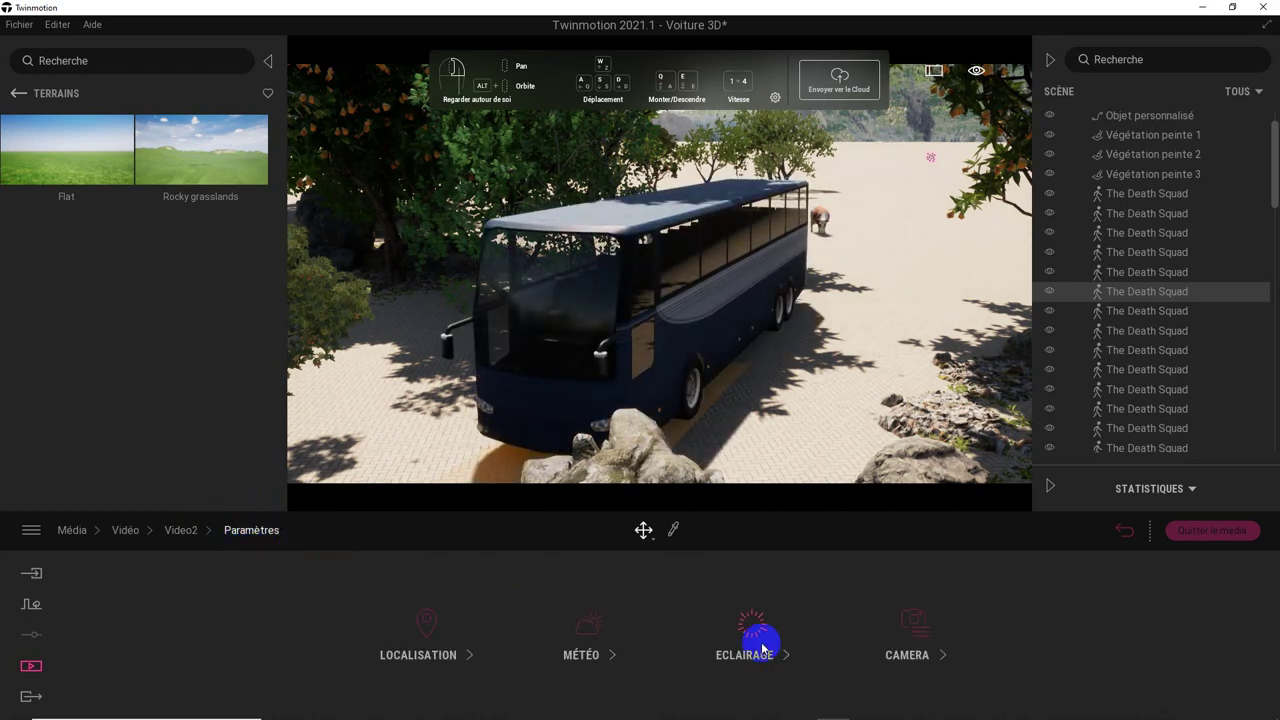
pyautogui.click(581, 655)
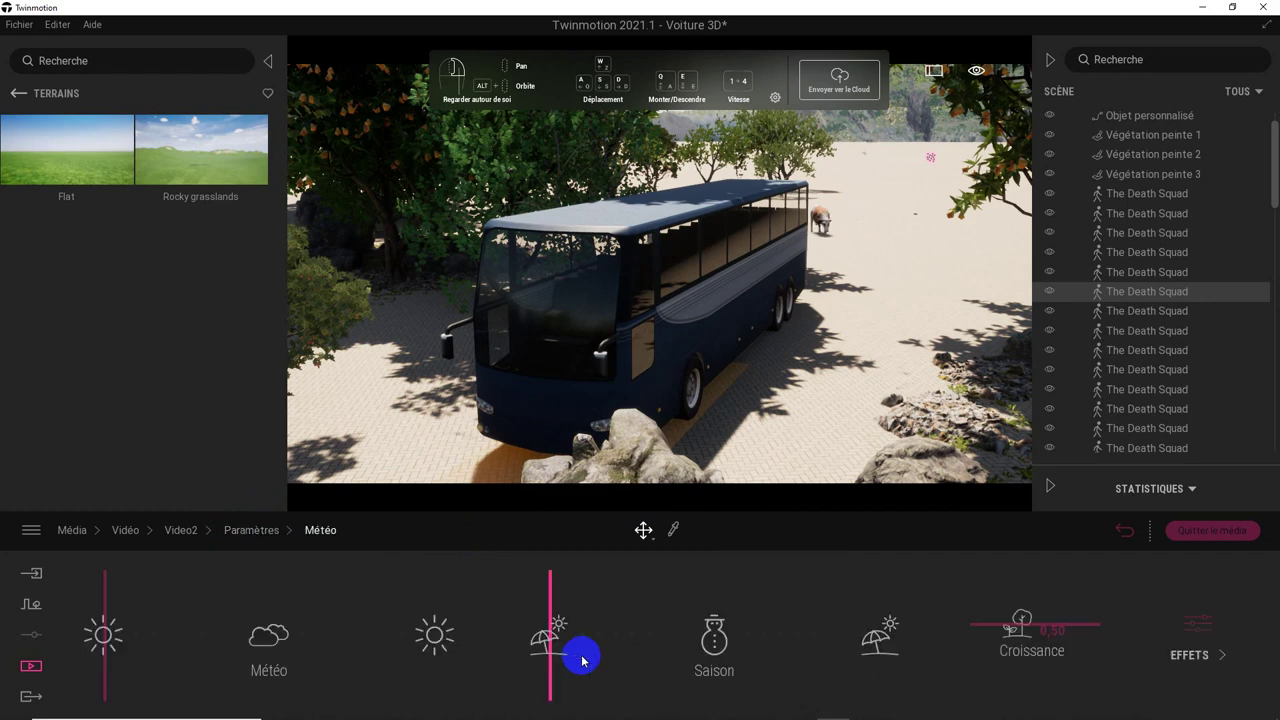
pyautogui.click(170, 632)
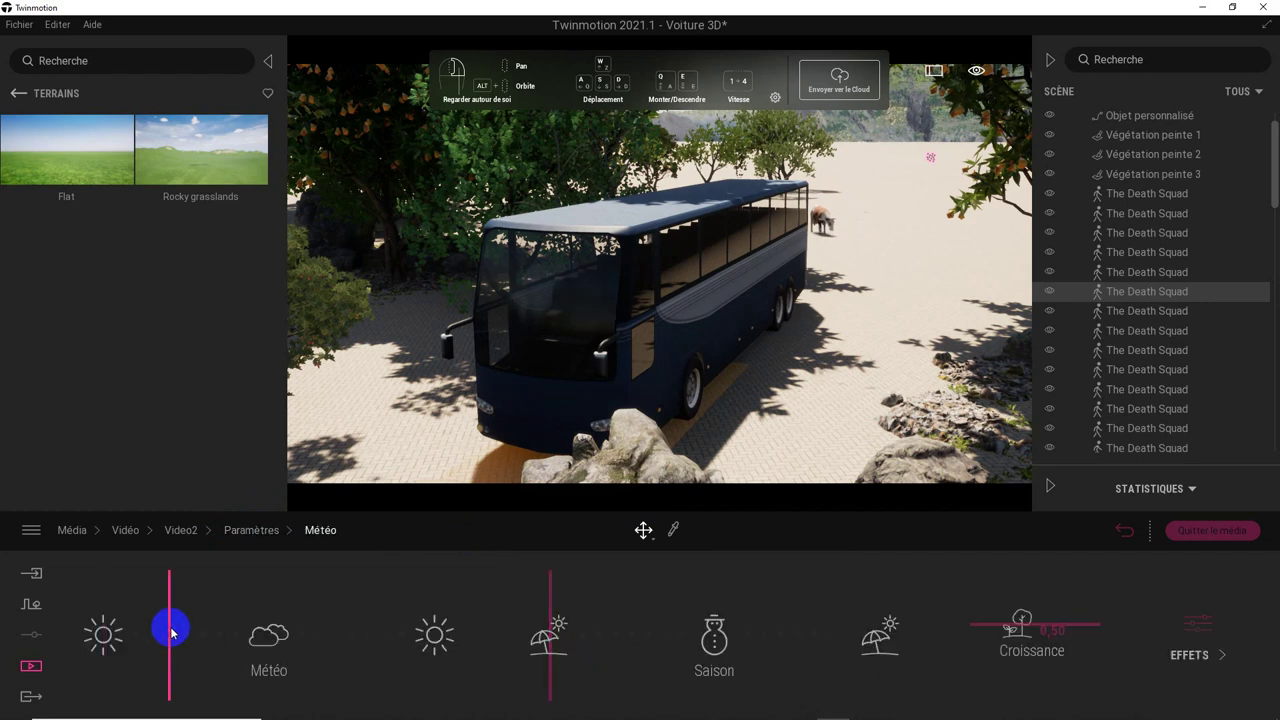
pyautogui.moveTo(184, 633); pyautogui.dragTo(288, 628)
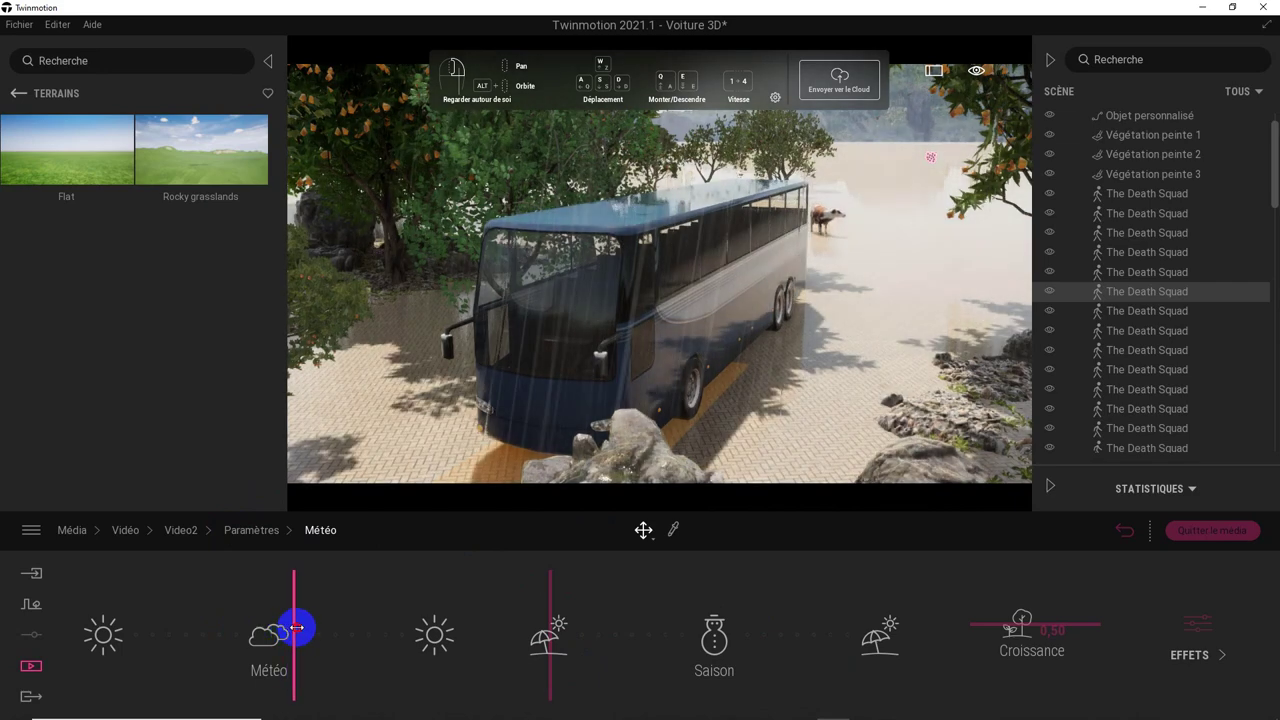
pyautogui.moveTo(288, 628); pyautogui.dragTo(305, 625)
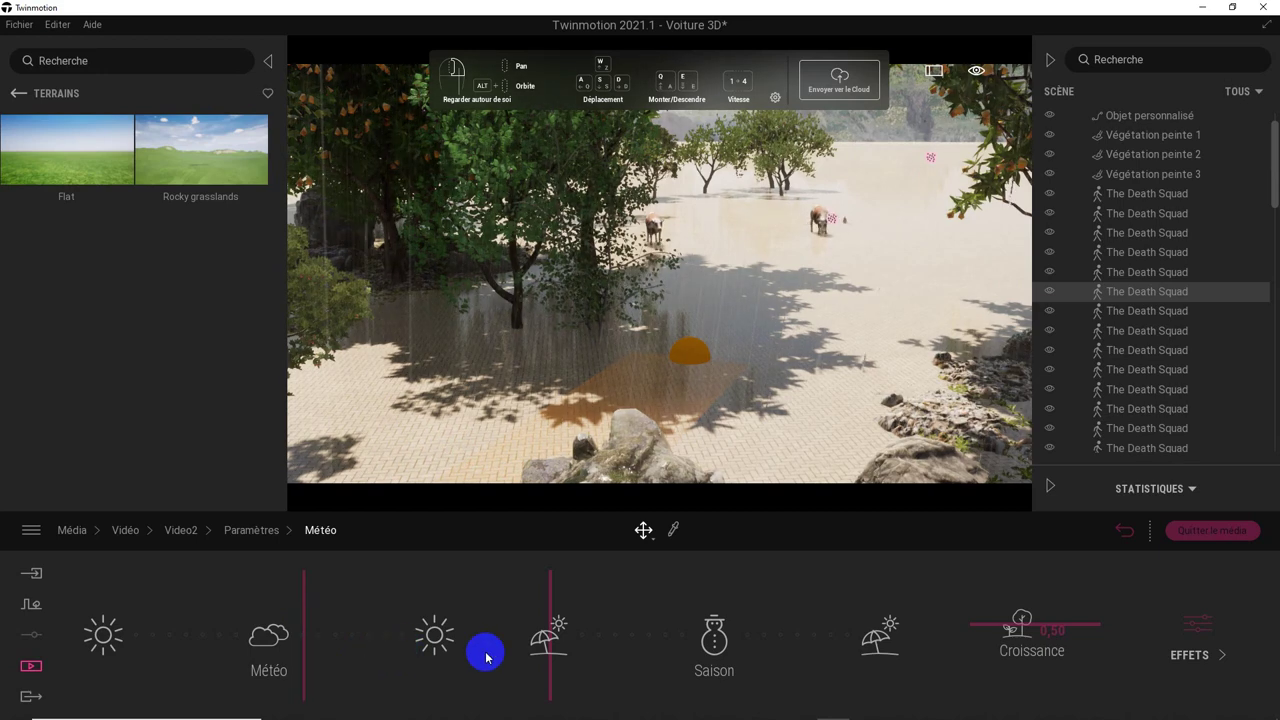
# - Shift the weather change later, move the season toward spring, and raise Croissance to 0,69
pyautogui.moveTo(550, 668); pyautogui.dragTo(585, 669)
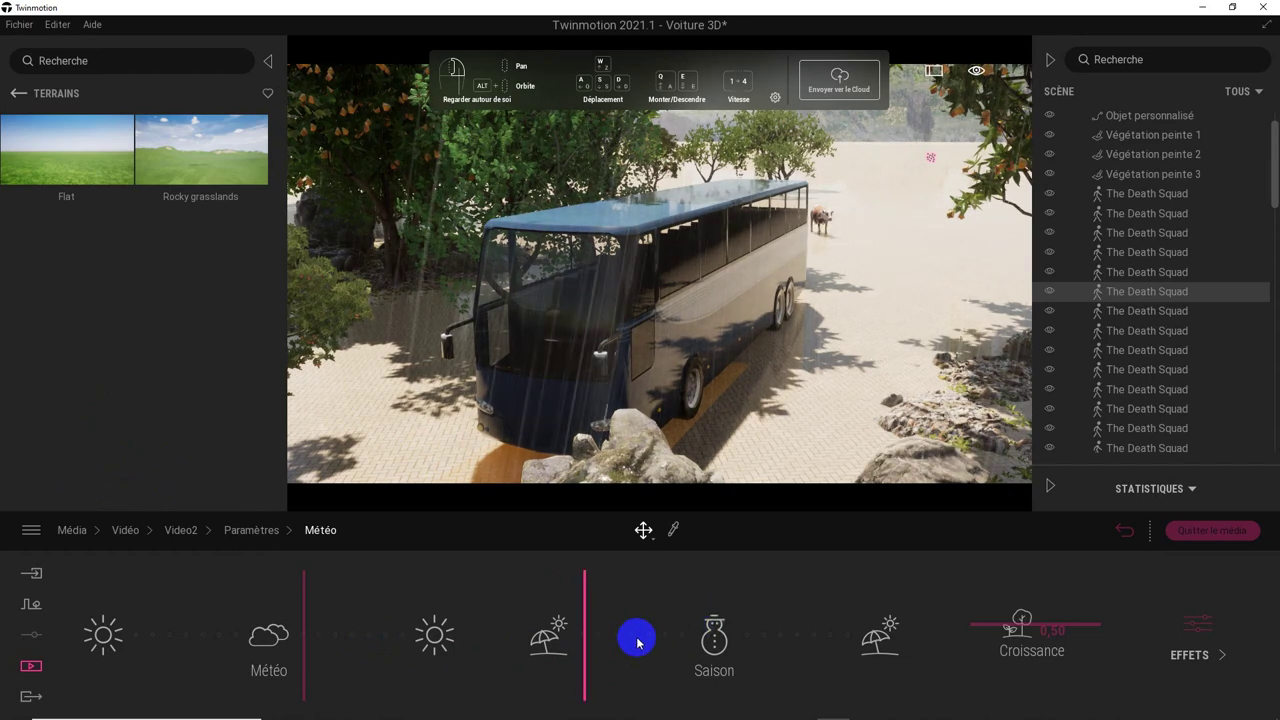
pyautogui.click(565, 645)
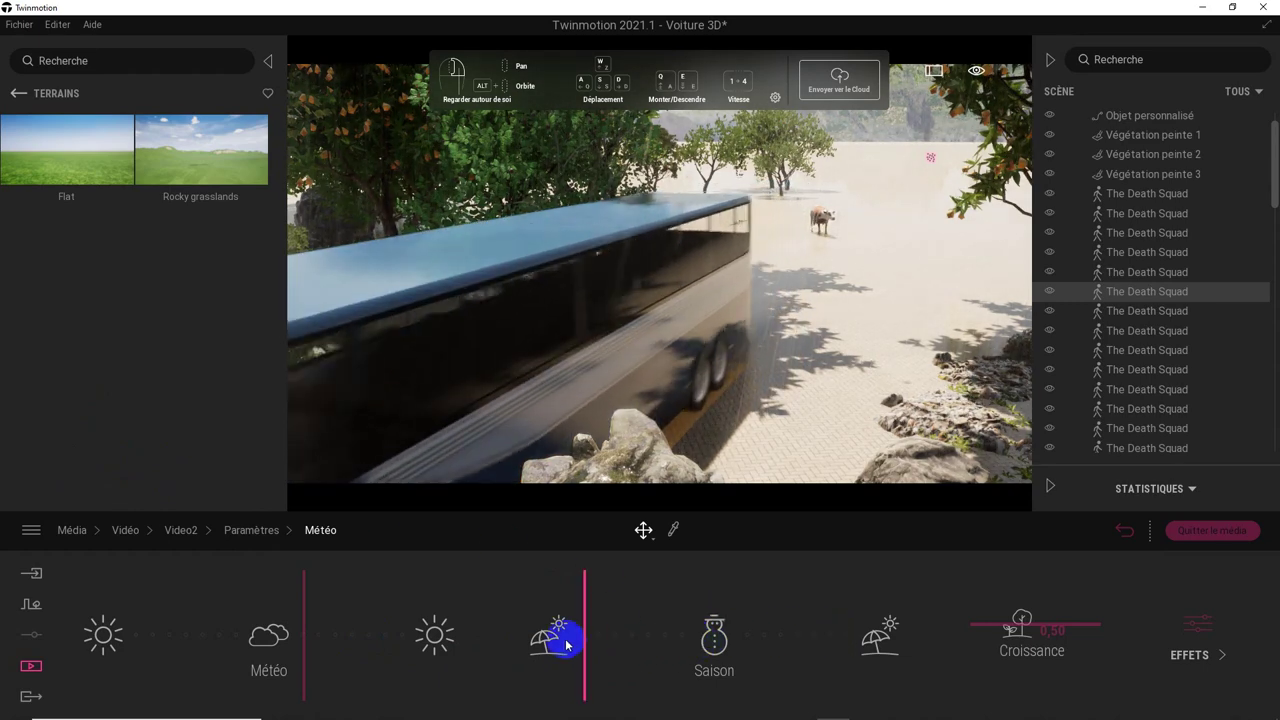
pyautogui.moveTo(565, 645)
pyautogui.mouseDown()
pyautogui.moveTo(732, 655)
pyautogui.moveTo(679, 661)
pyautogui.mouseUp()
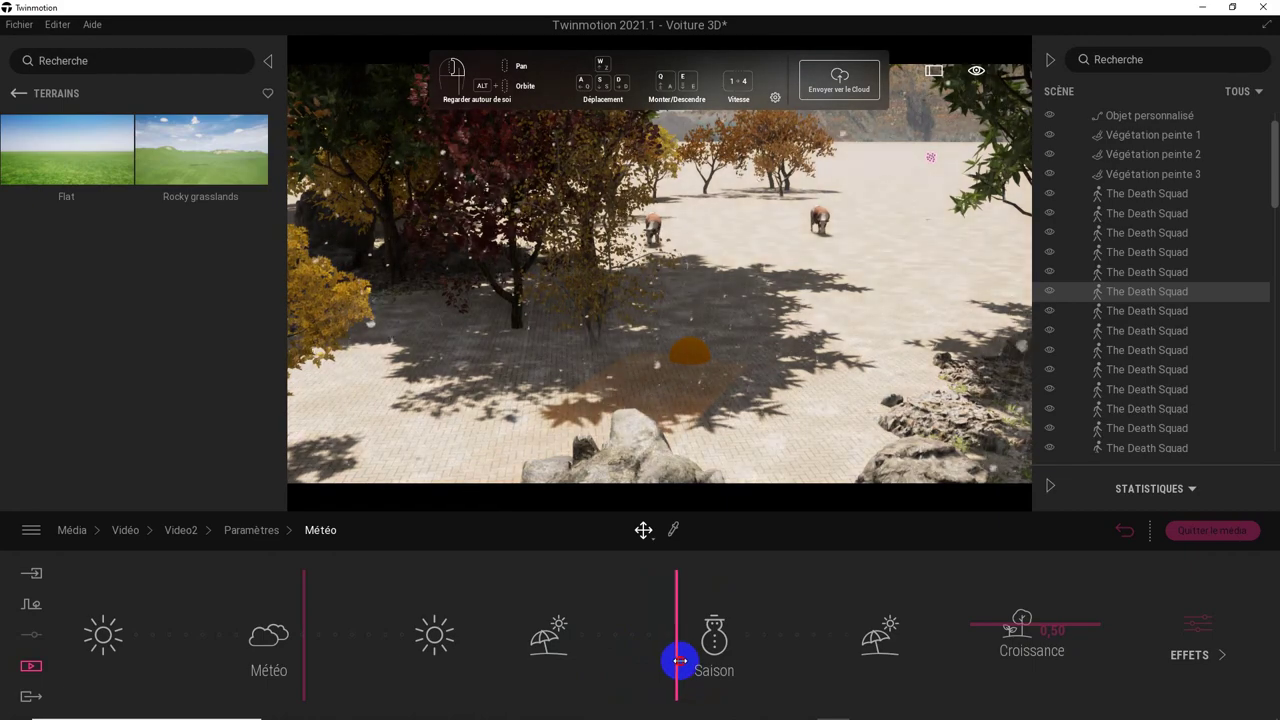
pyautogui.moveTo(679, 661)
pyautogui.mouseDown()
pyautogui.moveTo(837, 661)
pyautogui.moveTo(878, 681)
pyautogui.mouseUp()
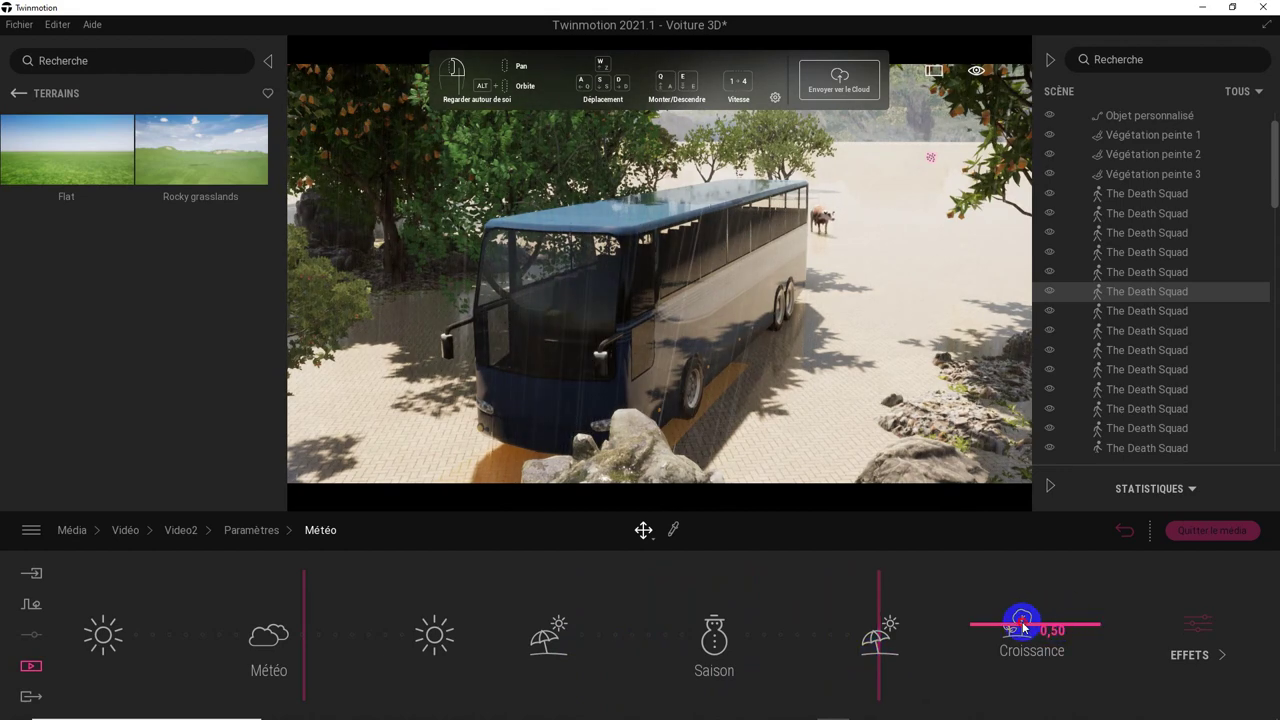
pyautogui.moveTo(1022, 627); pyautogui.dragTo(1021, 618)
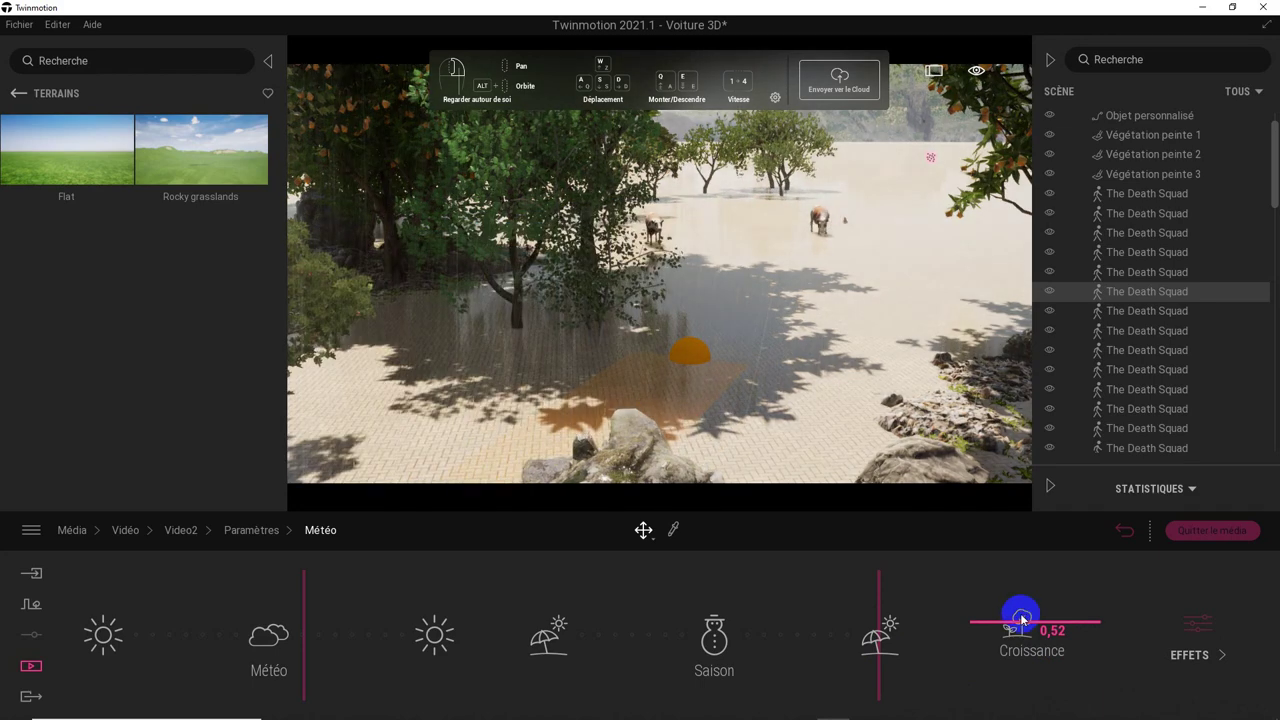
pyautogui.moveTo(1020, 613); pyautogui.dragTo(1018, 601)
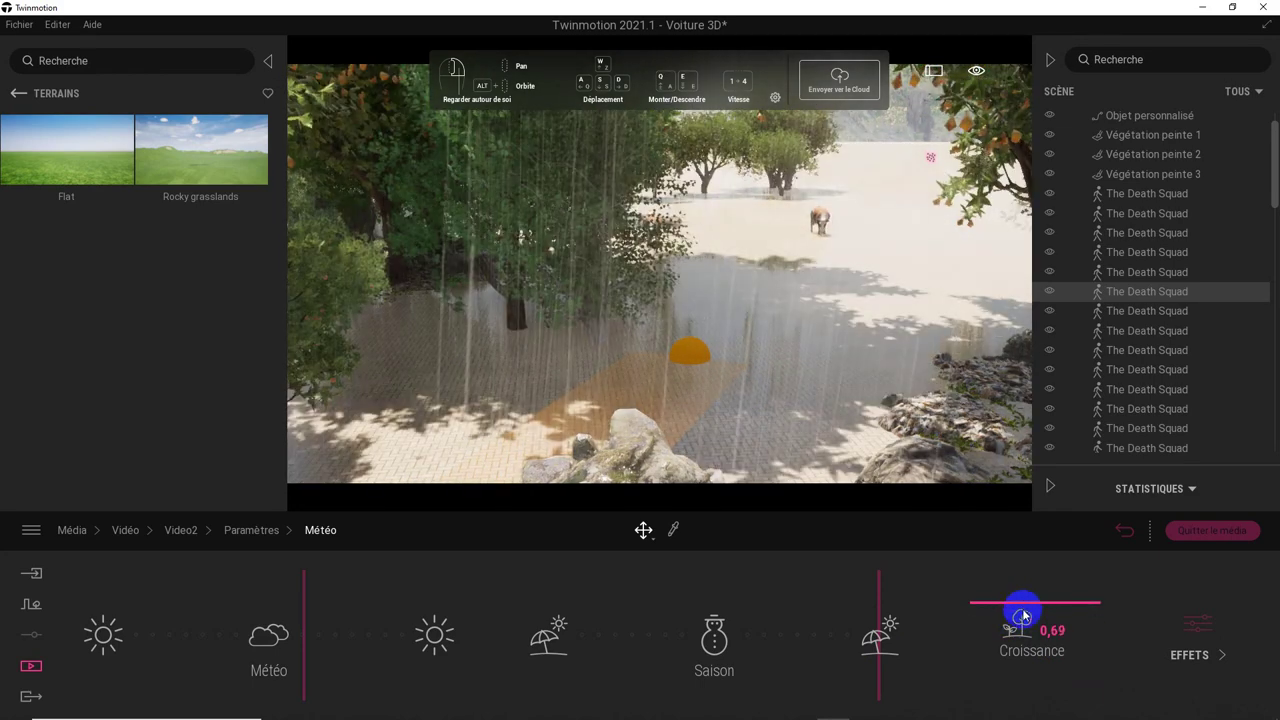
# - In weather Effets, set Vitesse du vent to 1,75 and raise Smog from 15% to 31%
pyautogui.click(1185, 645)
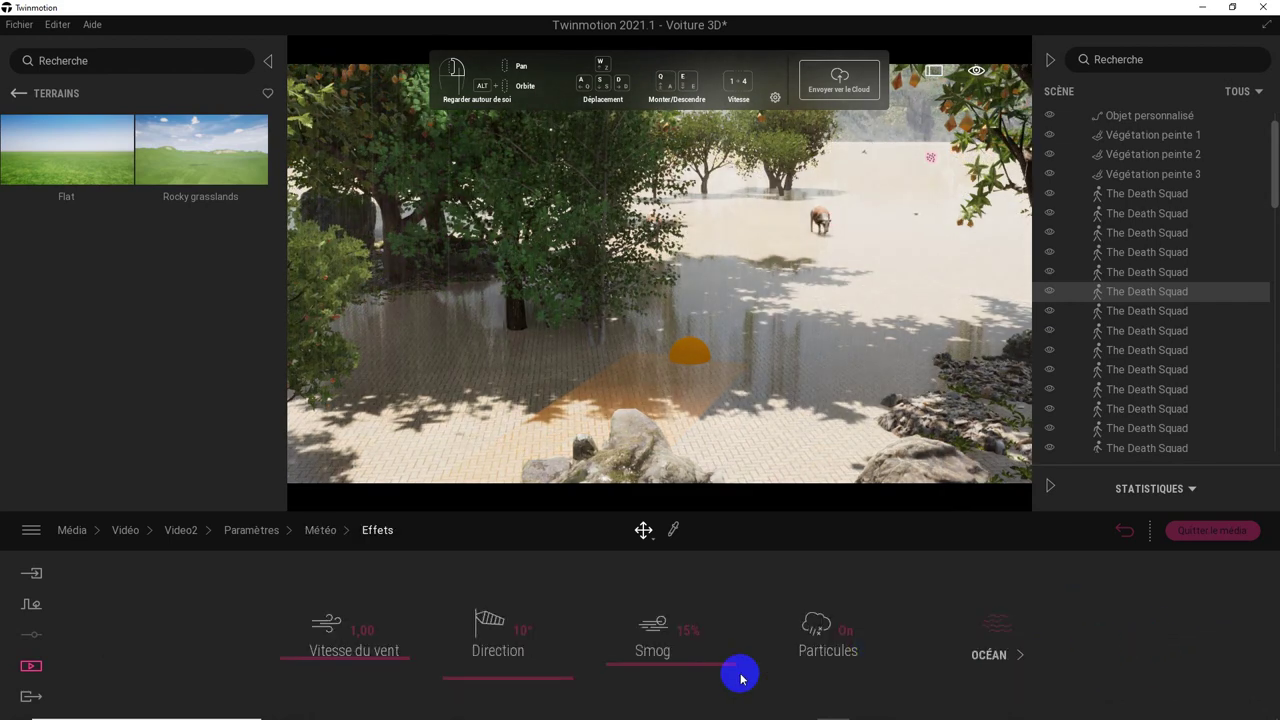
pyautogui.click(347, 651)
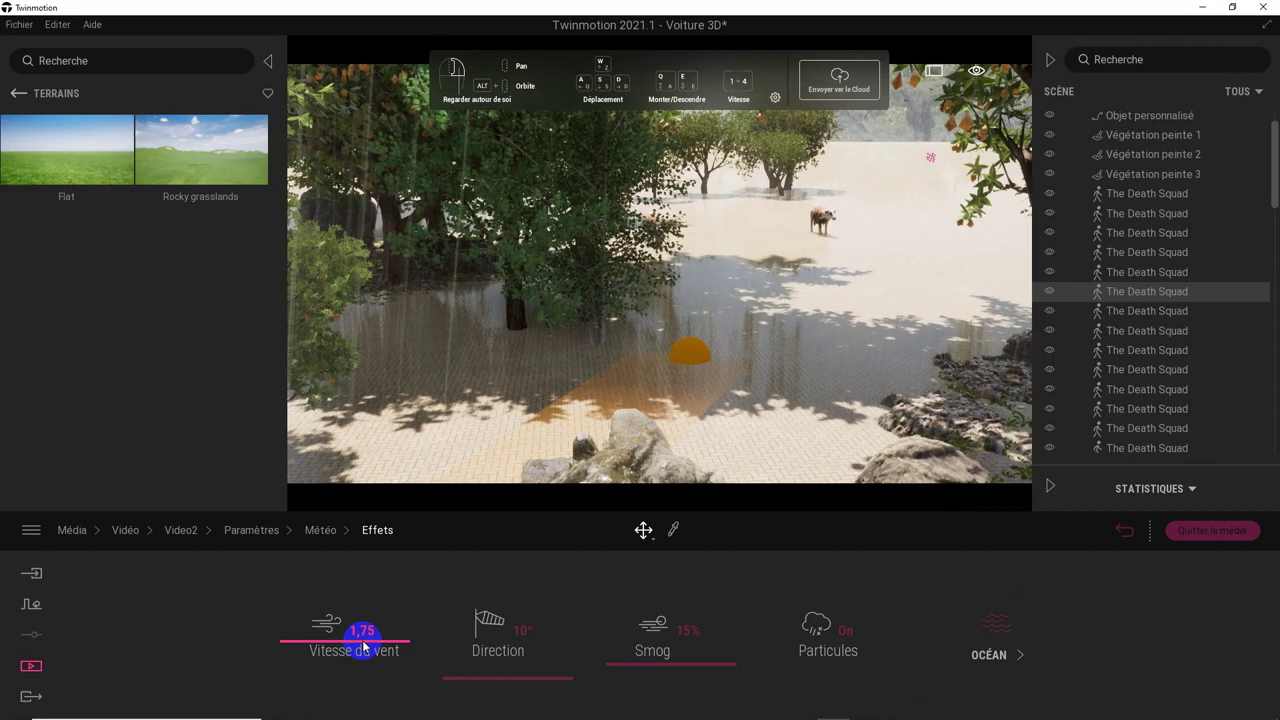
pyautogui.click(654, 660)
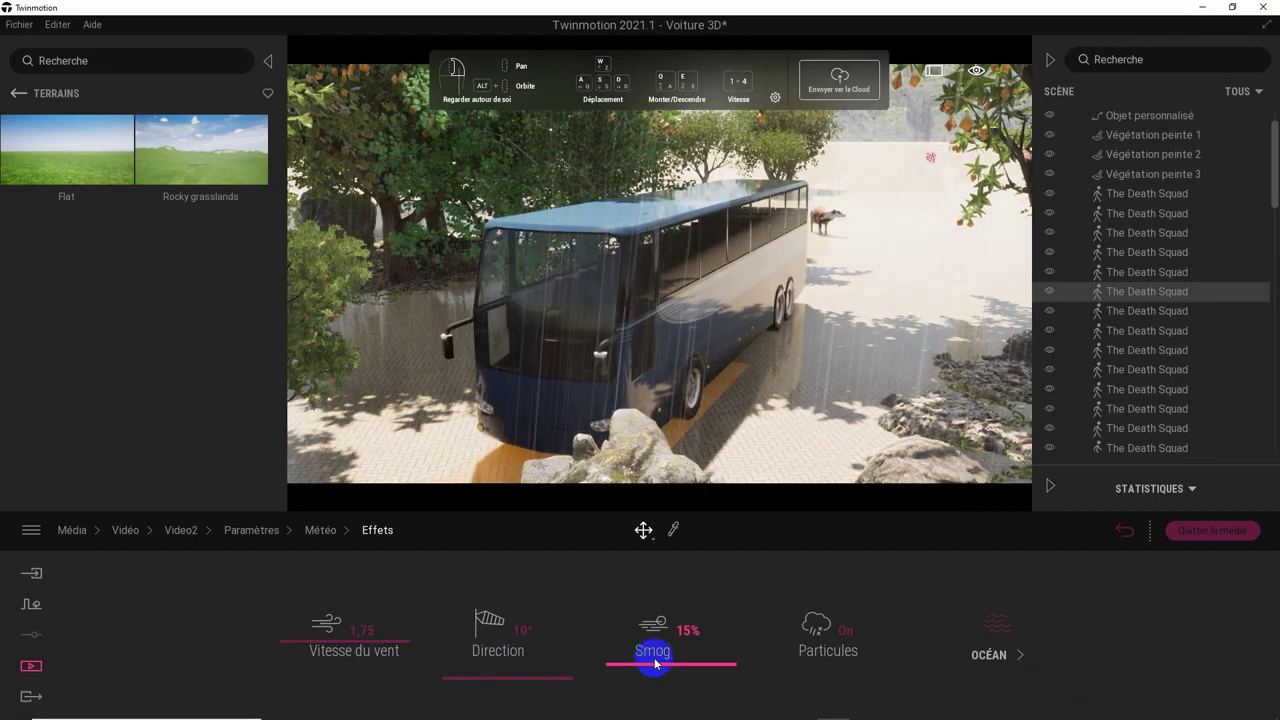
pyautogui.moveTo(651, 668); pyautogui.dragTo(655, 647)
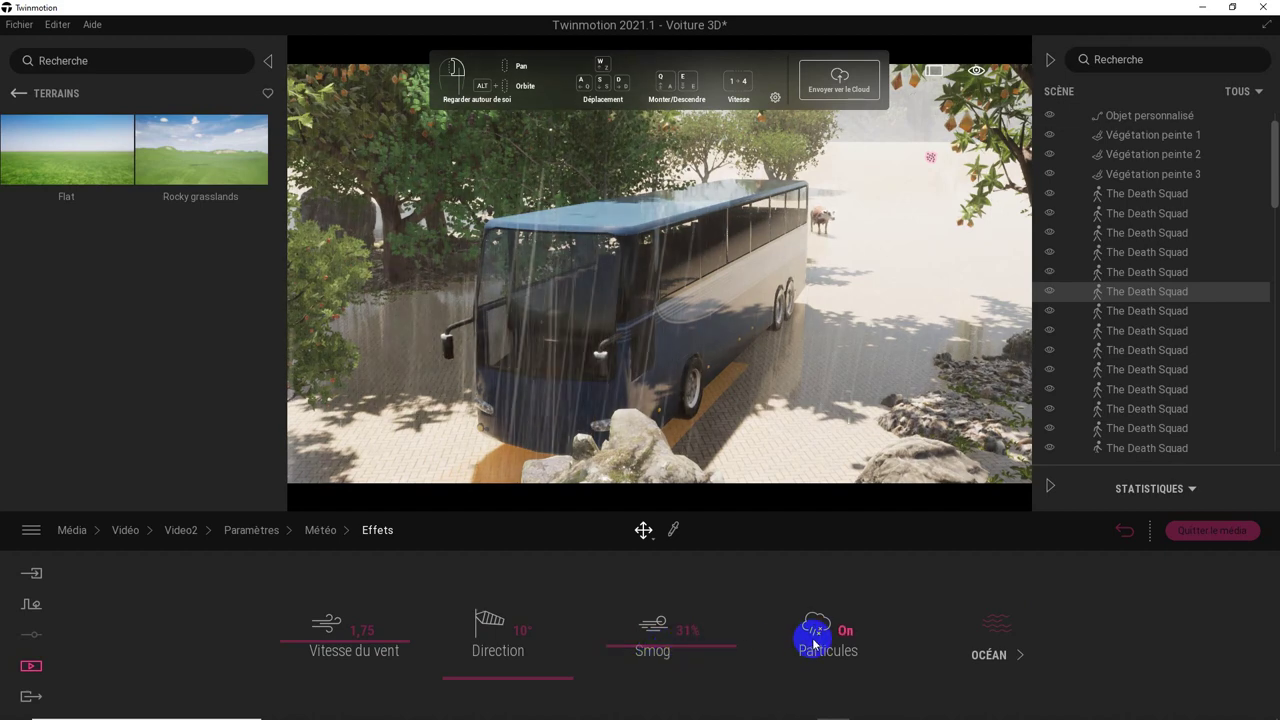
# - Move the season change earlier, set Croissance to 0,59, and pull the rain marker earlier over the bus
pyautogui.click(328, 537)
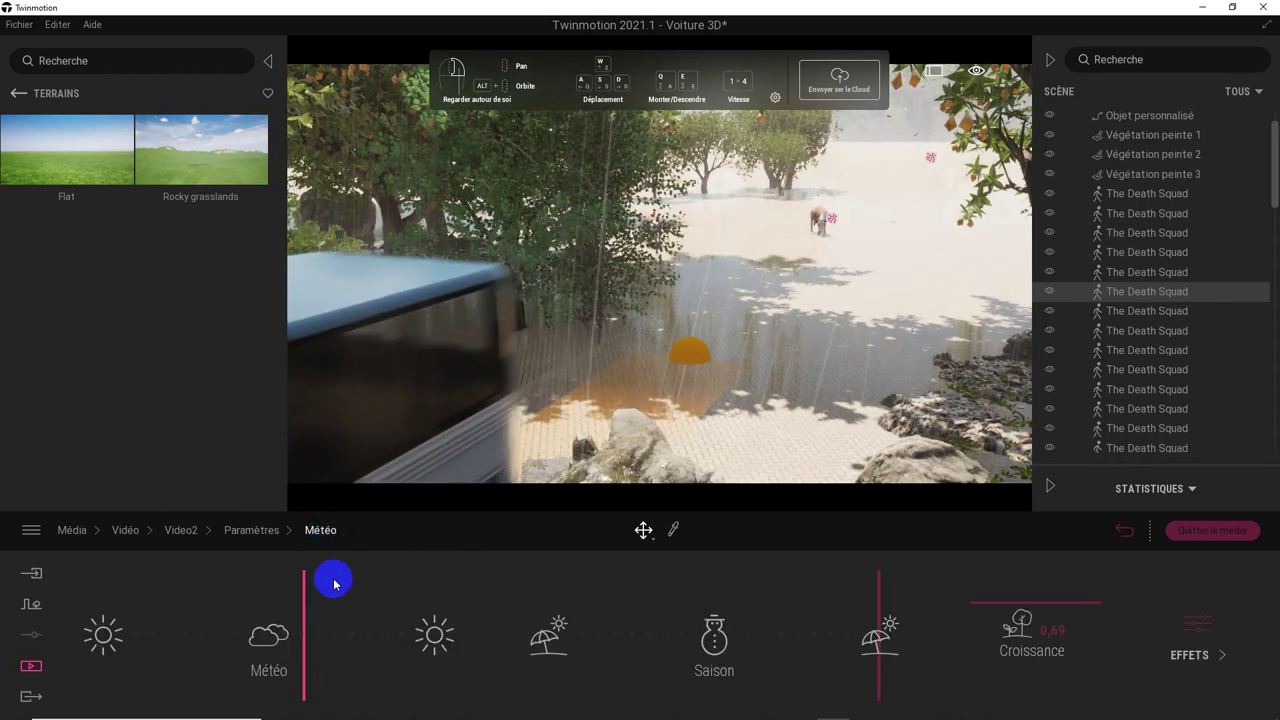
pyautogui.moveTo(319, 612)
pyautogui.mouseDown()
pyautogui.moveTo(416, 620)
pyautogui.moveTo(149, 620)
pyautogui.moveTo(205, 625)
pyautogui.mouseUp()
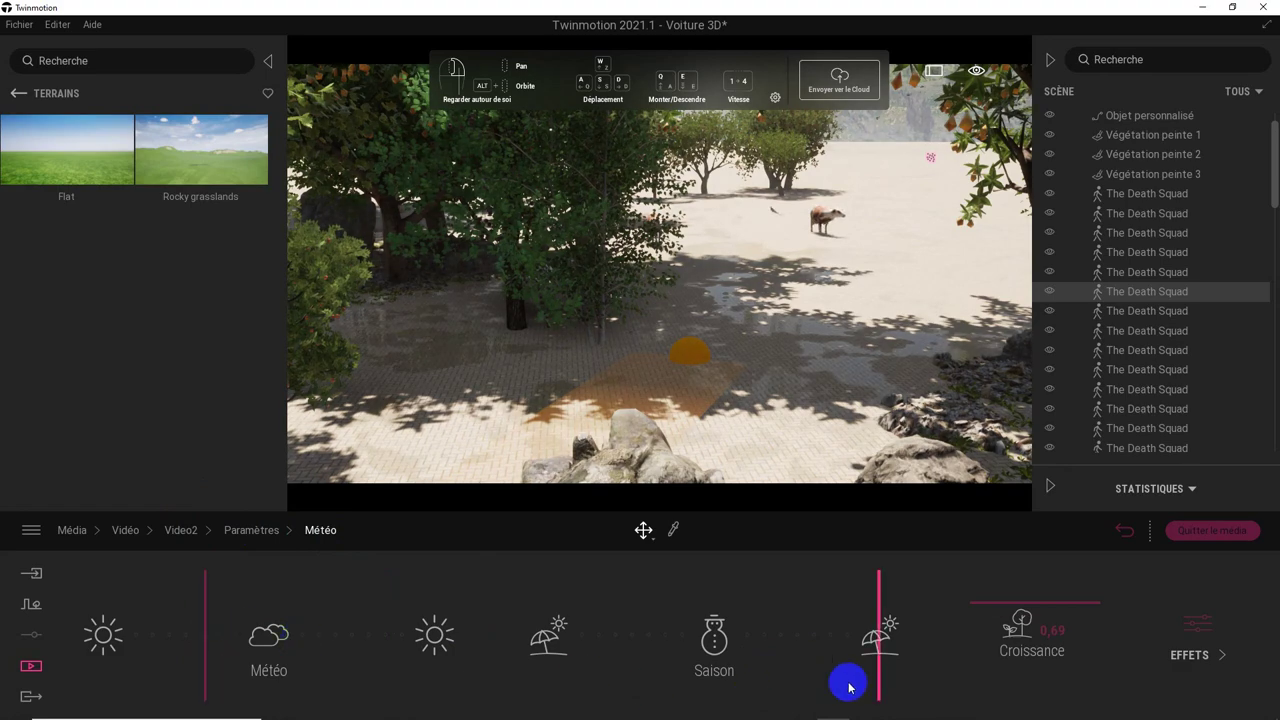
pyautogui.moveTo(880, 678); pyautogui.dragTo(577, 665)
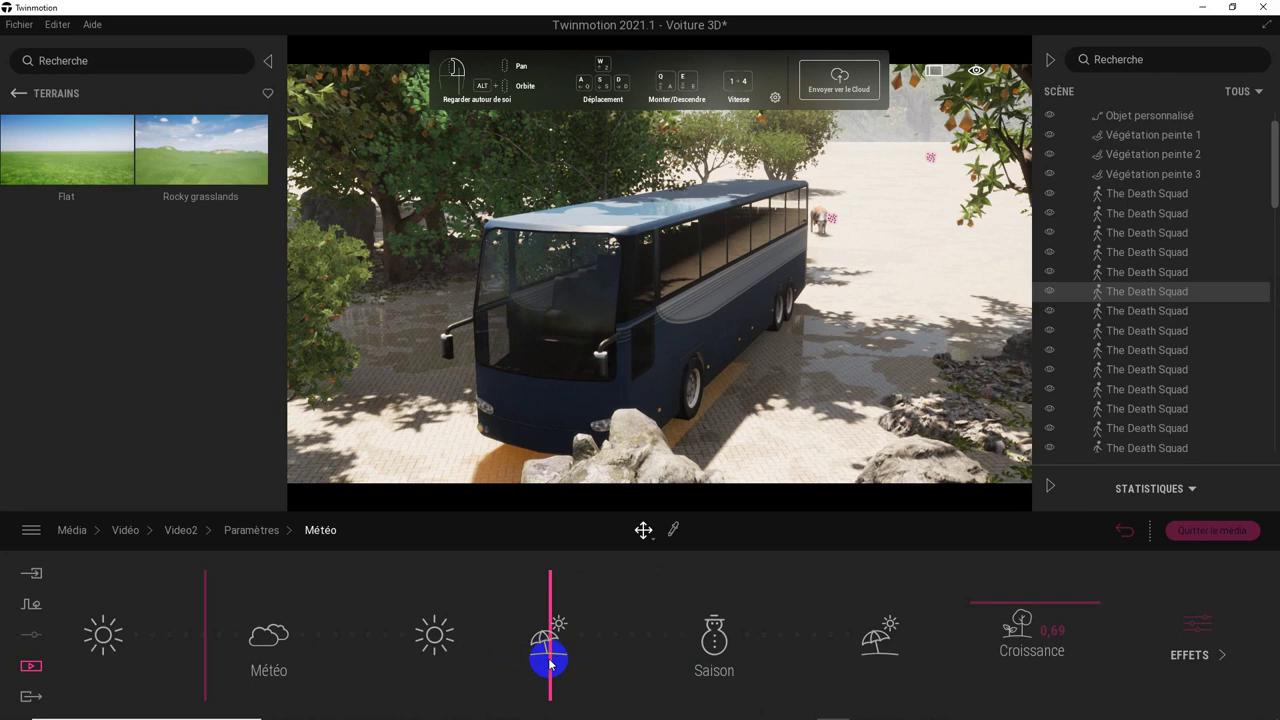
pyautogui.moveTo(606, 669)
pyautogui.mouseDown()
pyautogui.moveTo(651, 674)
pyautogui.moveTo(570, 672)
pyautogui.mouseUp()
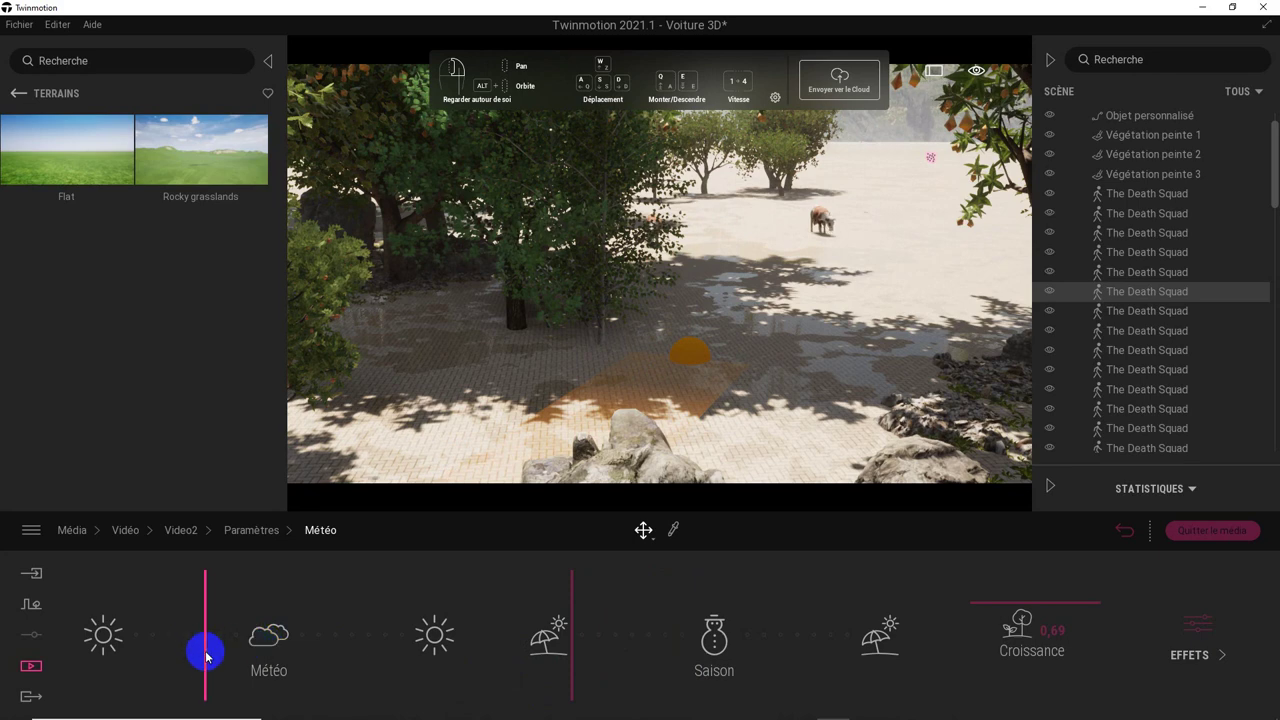
pyautogui.moveTo(214, 652)
pyautogui.mouseDown()
pyautogui.moveTo(371, 655)
pyautogui.moveTo(360, 657)
pyautogui.mouseUp()
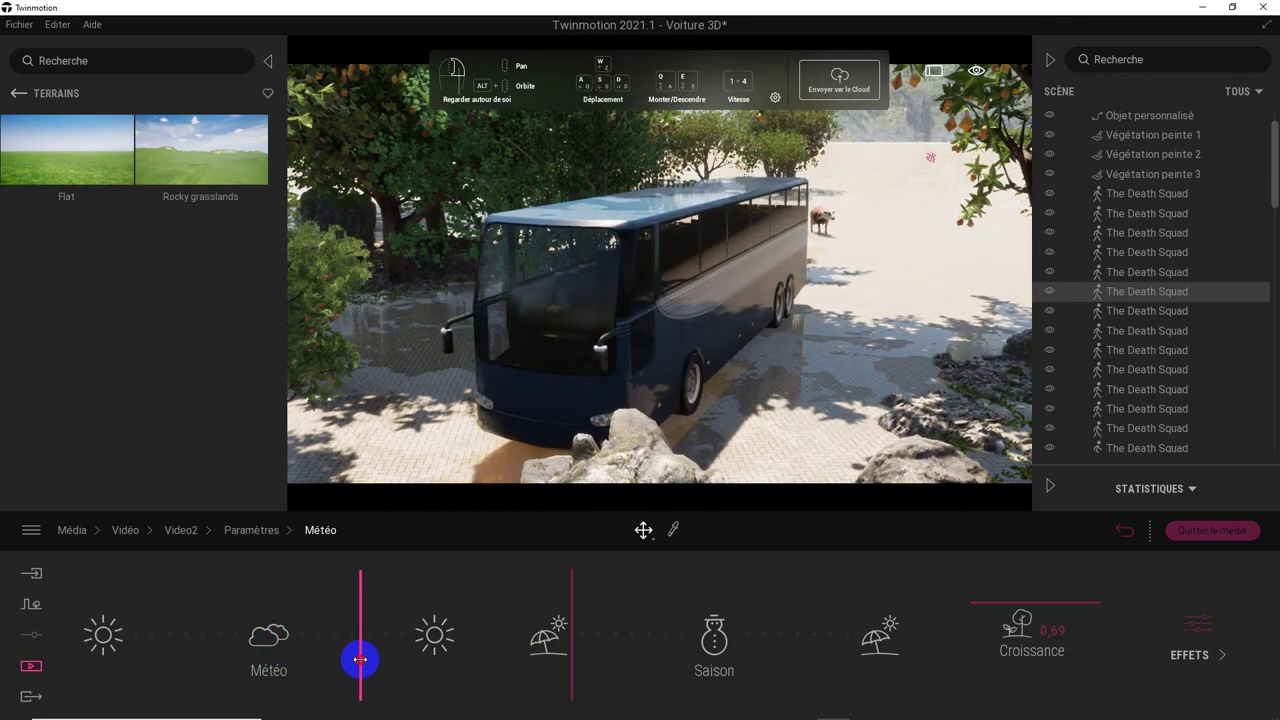
pyautogui.click(787, 675)
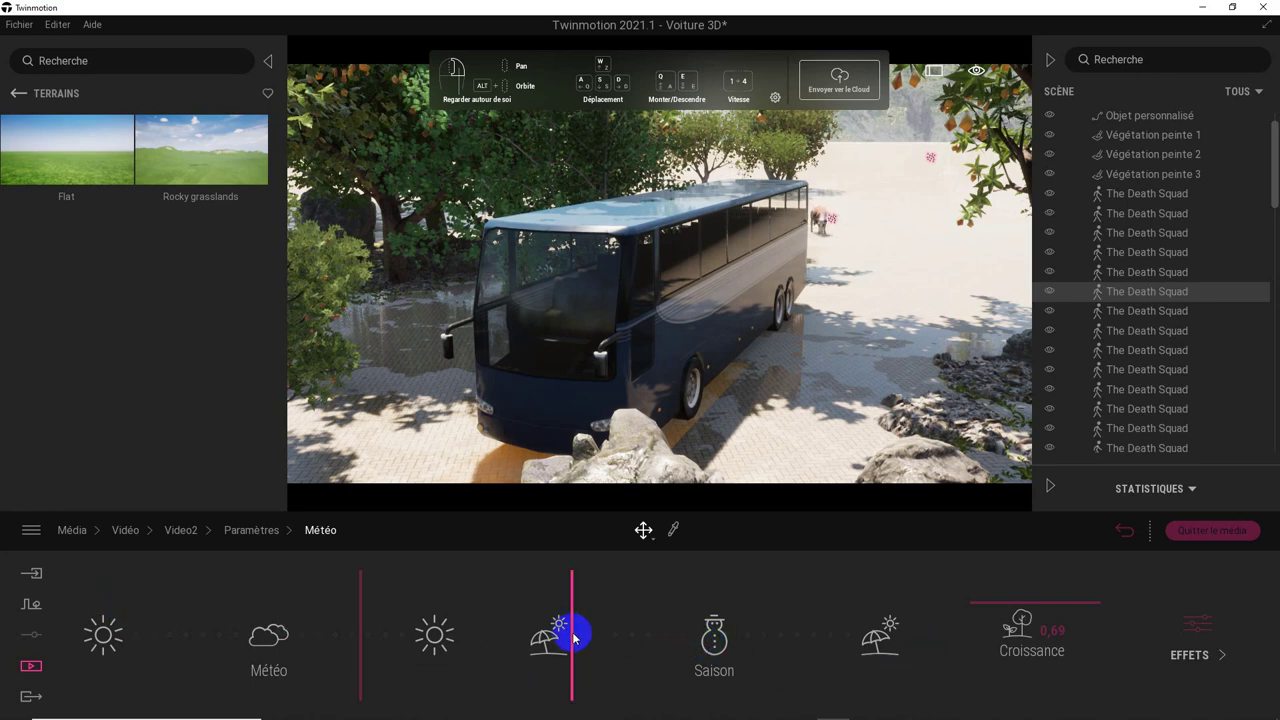
pyautogui.moveTo(568, 631); pyautogui.dragTo(904, 673)
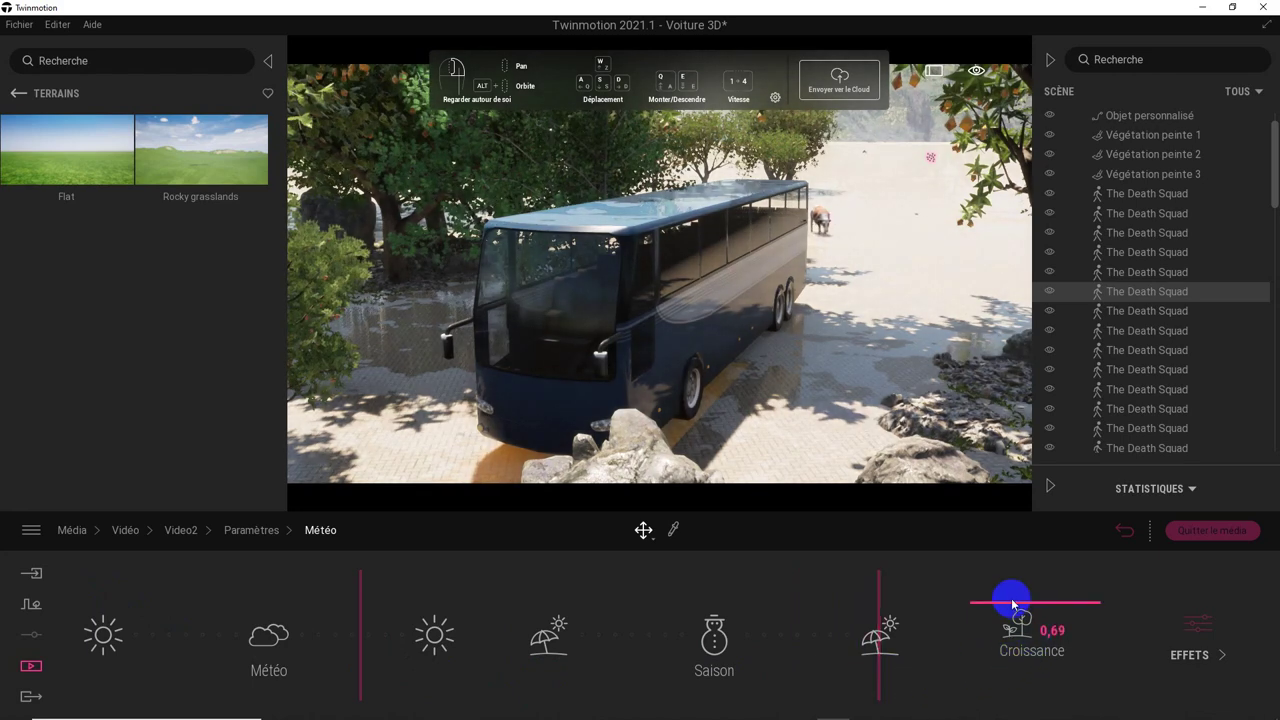
pyautogui.moveTo(1012, 606); pyautogui.dragTo(1006, 612)
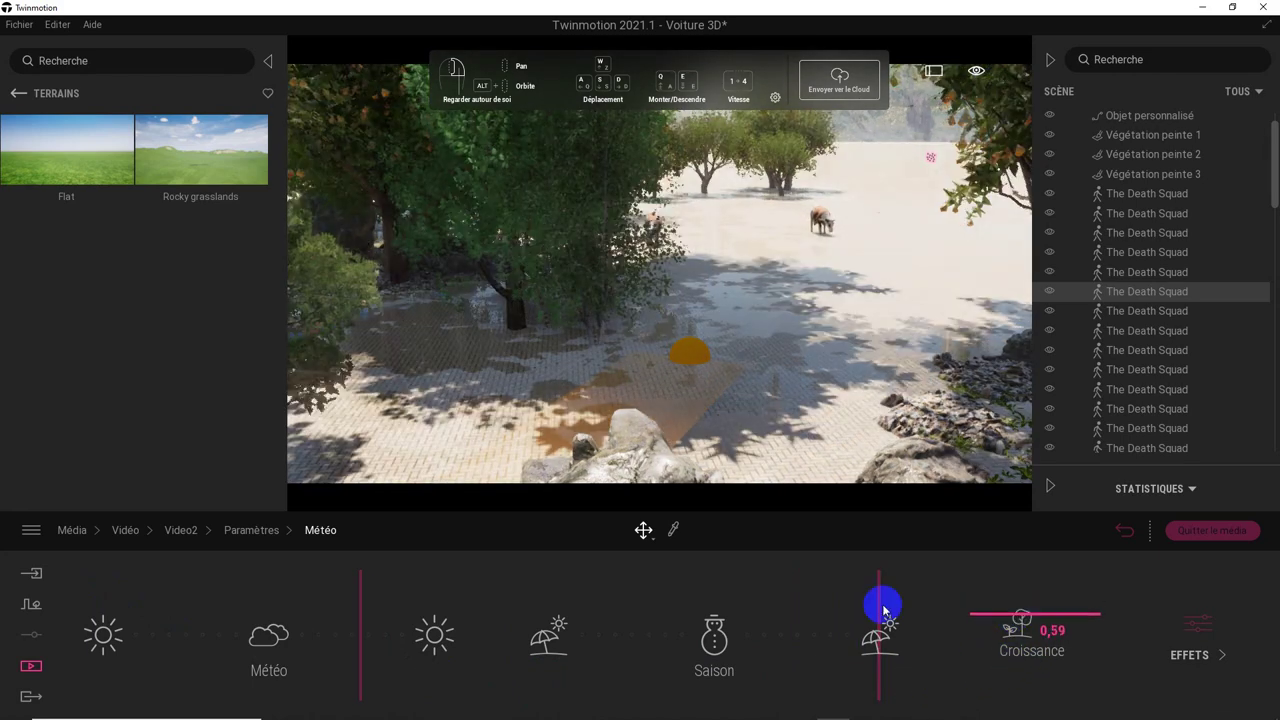
pyautogui.moveTo(361, 633)
pyautogui.mouseDown()
pyautogui.moveTo(461, 641)
pyautogui.moveTo(173, 628)
pyautogui.moveTo(238, 640)
pyautogui.mouseUp()
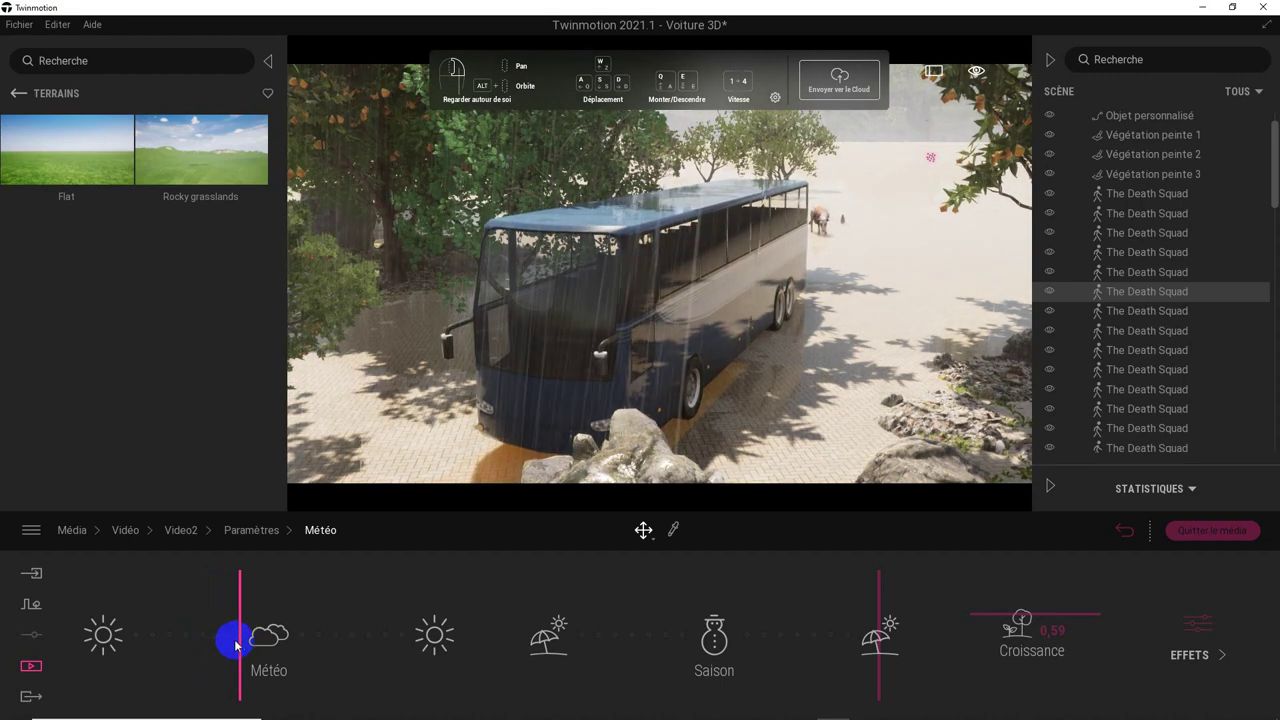
# - Return to the main library categories, browsing the Outils and Megascans Quixel libraries
pyautogui.click(17, 92)
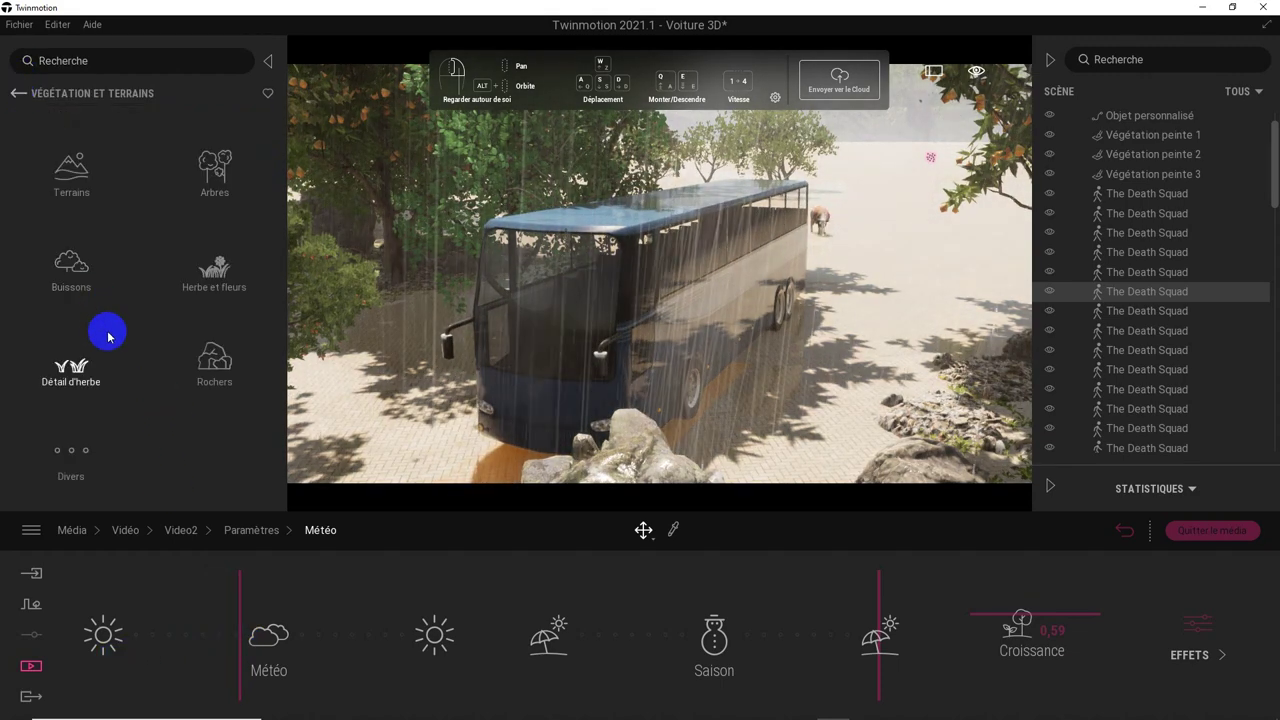
pyautogui.click(10, 95)
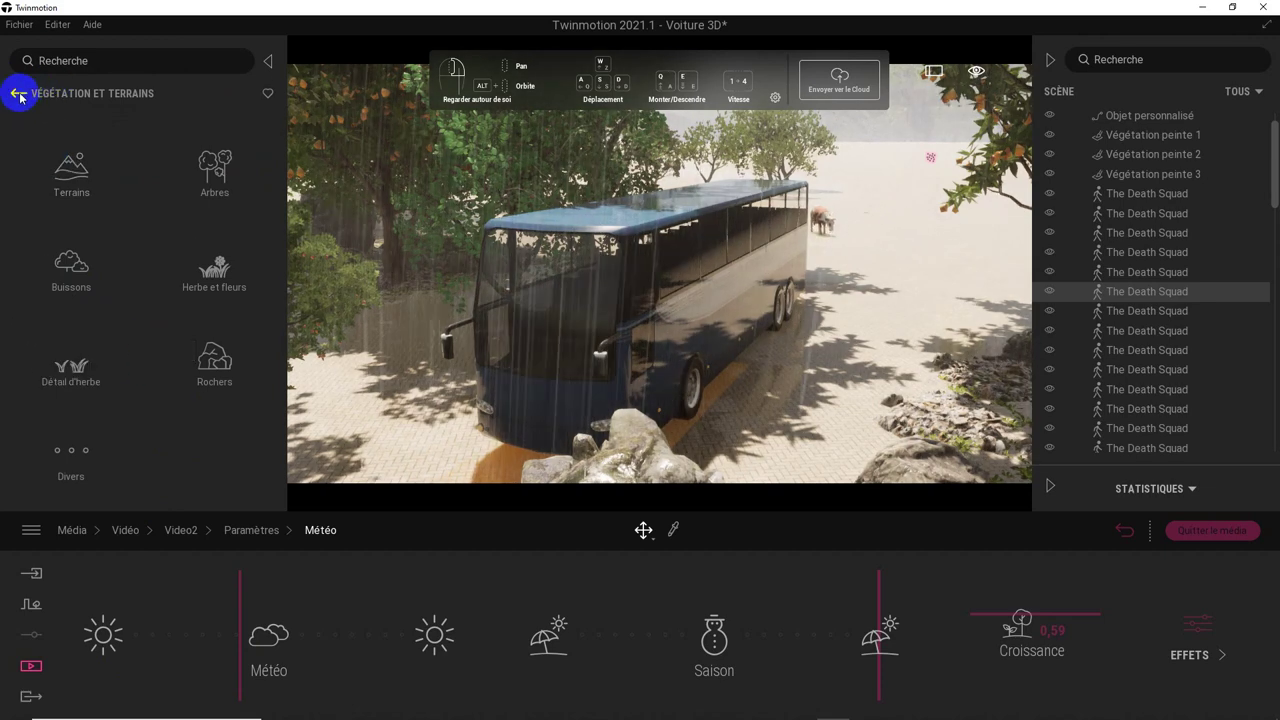
pyautogui.click(18, 95)
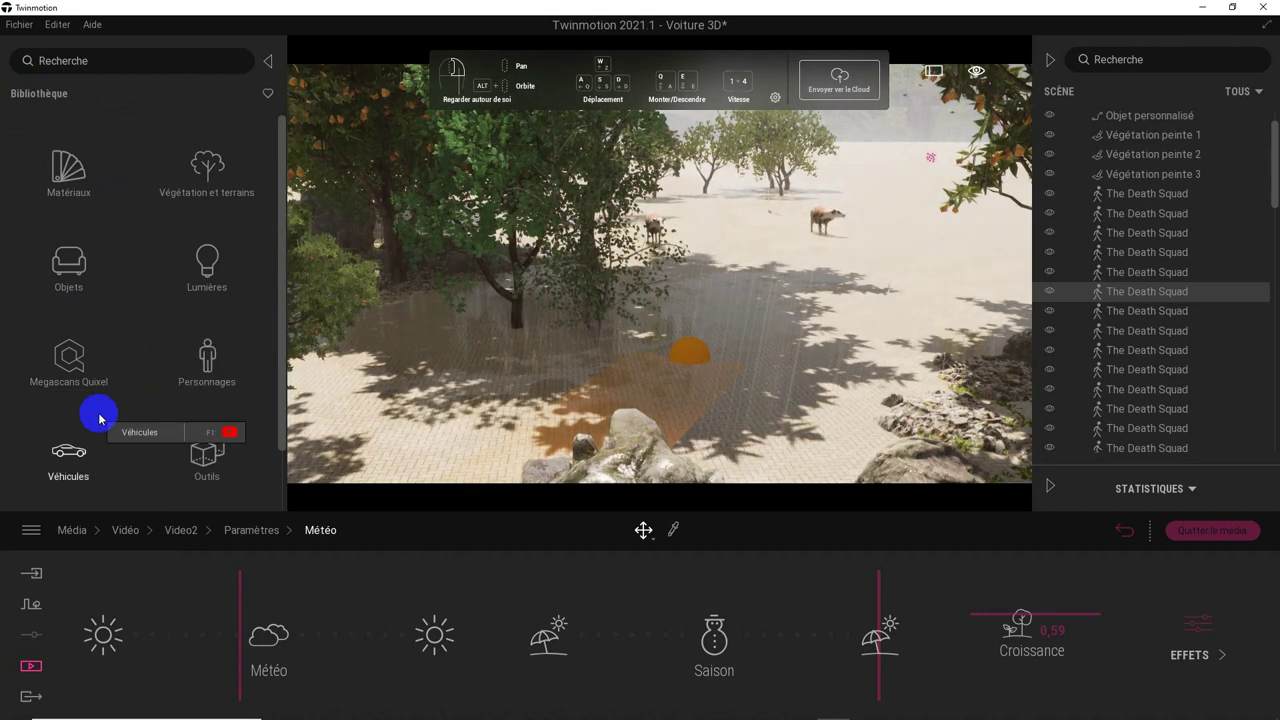
pyautogui.scroll(-2, 104, 413)
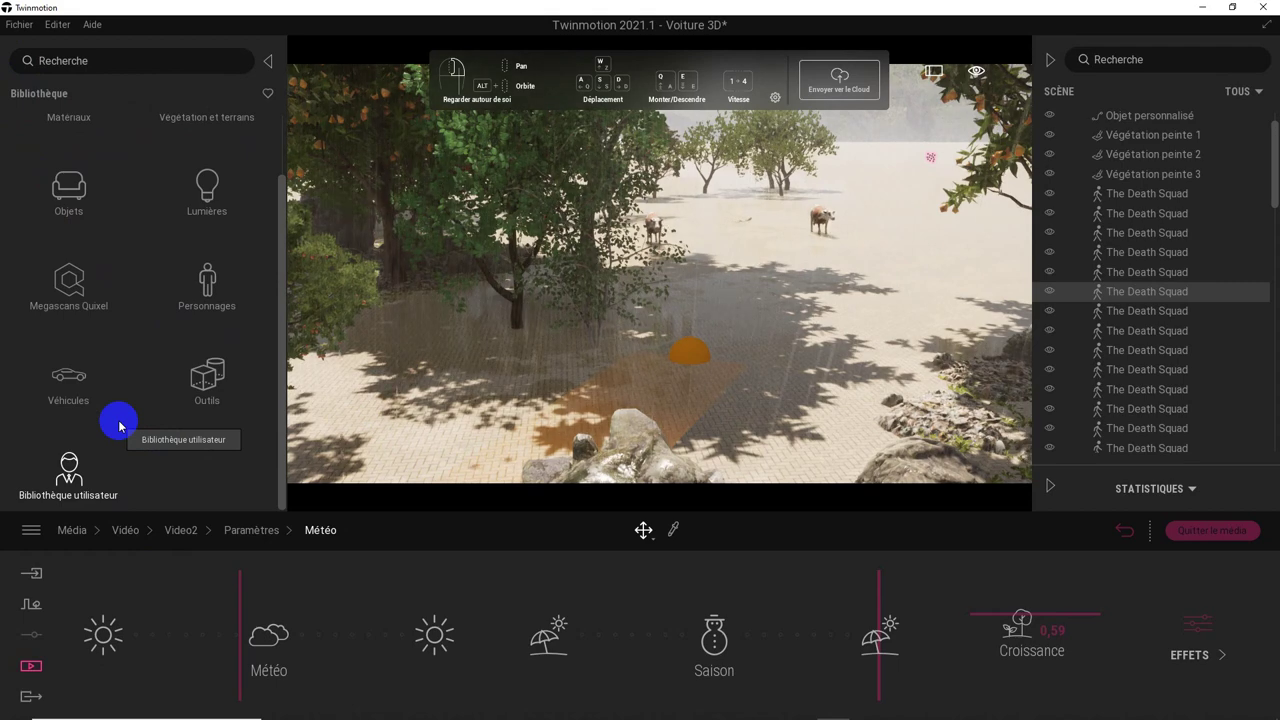
pyautogui.scroll(1, 119, 425)
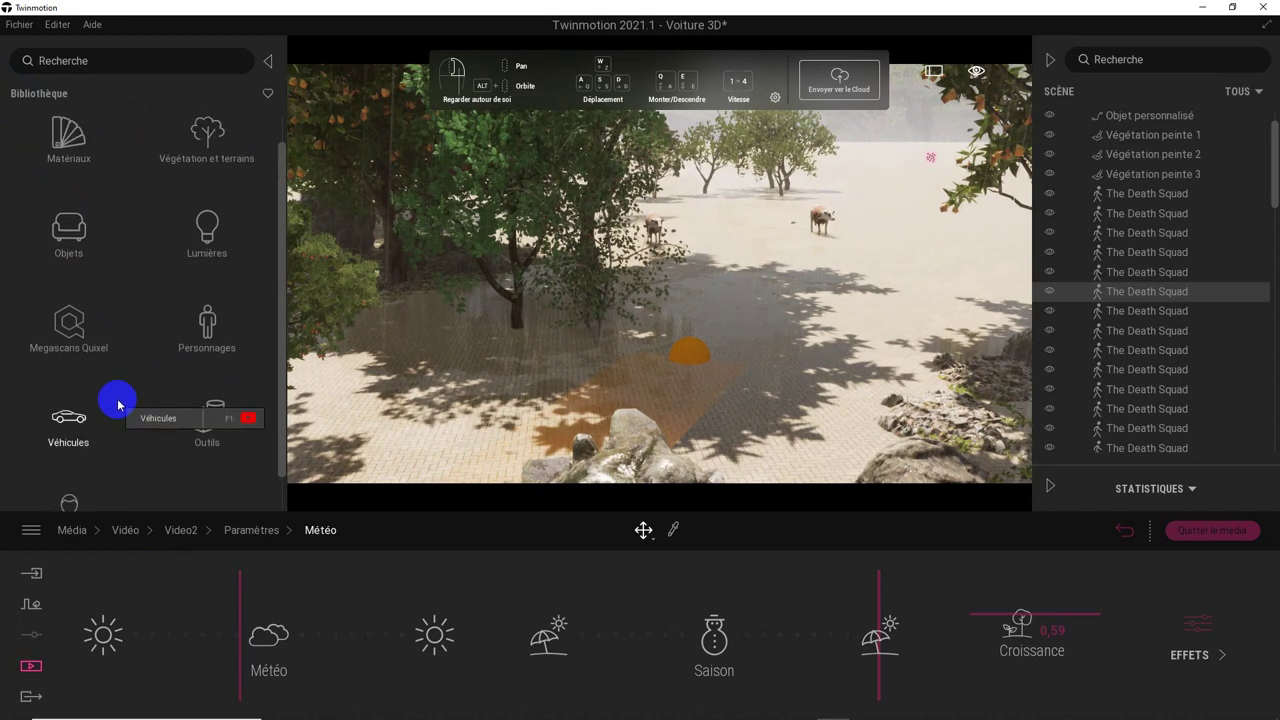
pyautogui.scroll(-1, 141, 438)
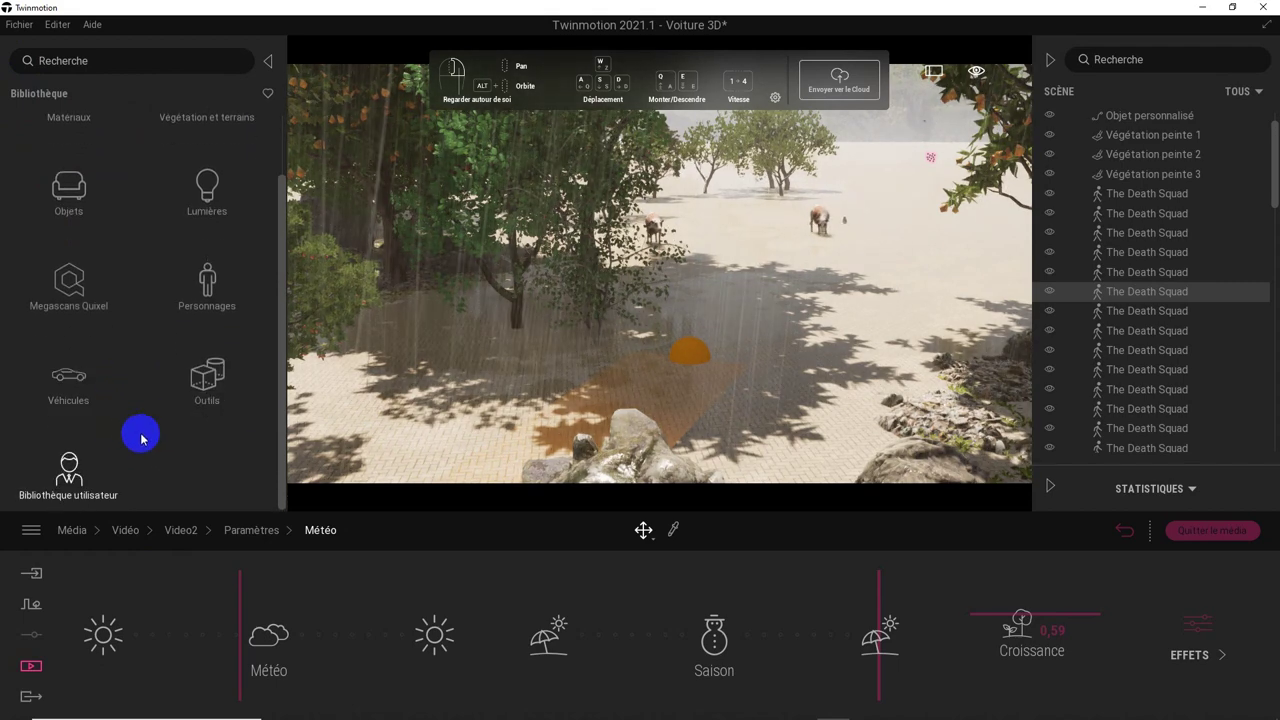
pyautogui.click(207, 420)
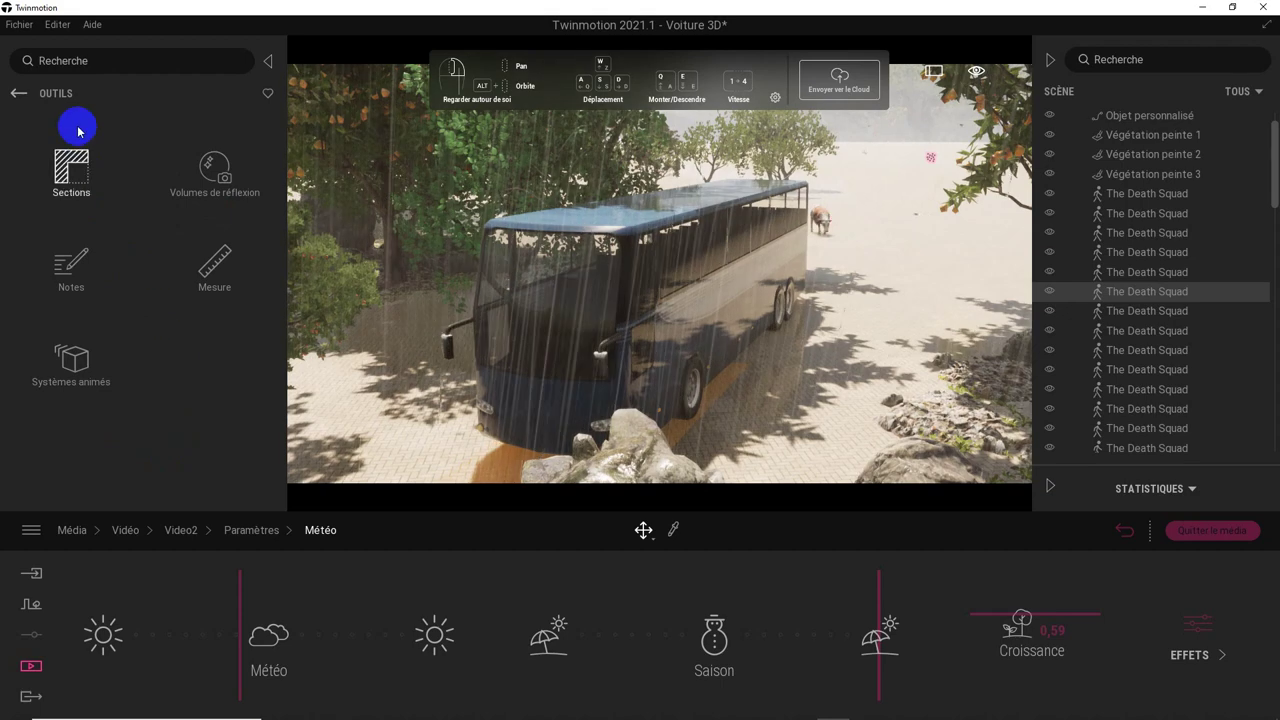
pyautogui.click(18, 92)
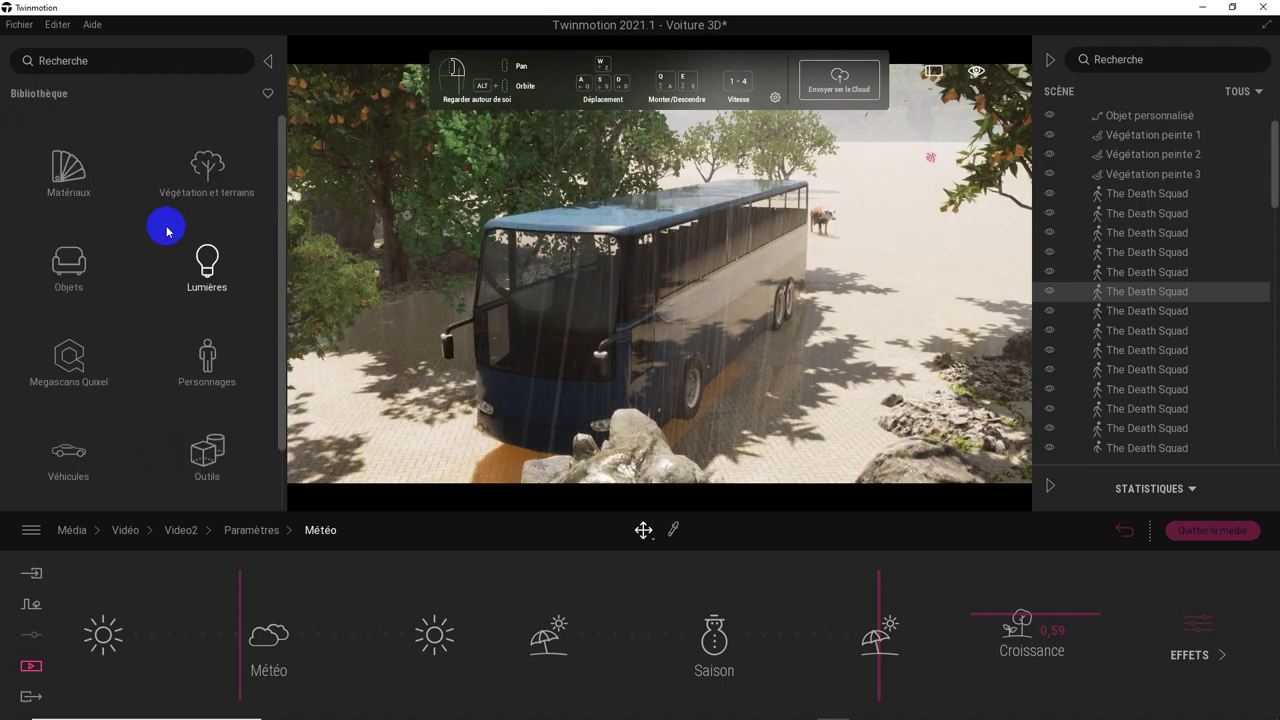
pyautogui.click(79, 348)
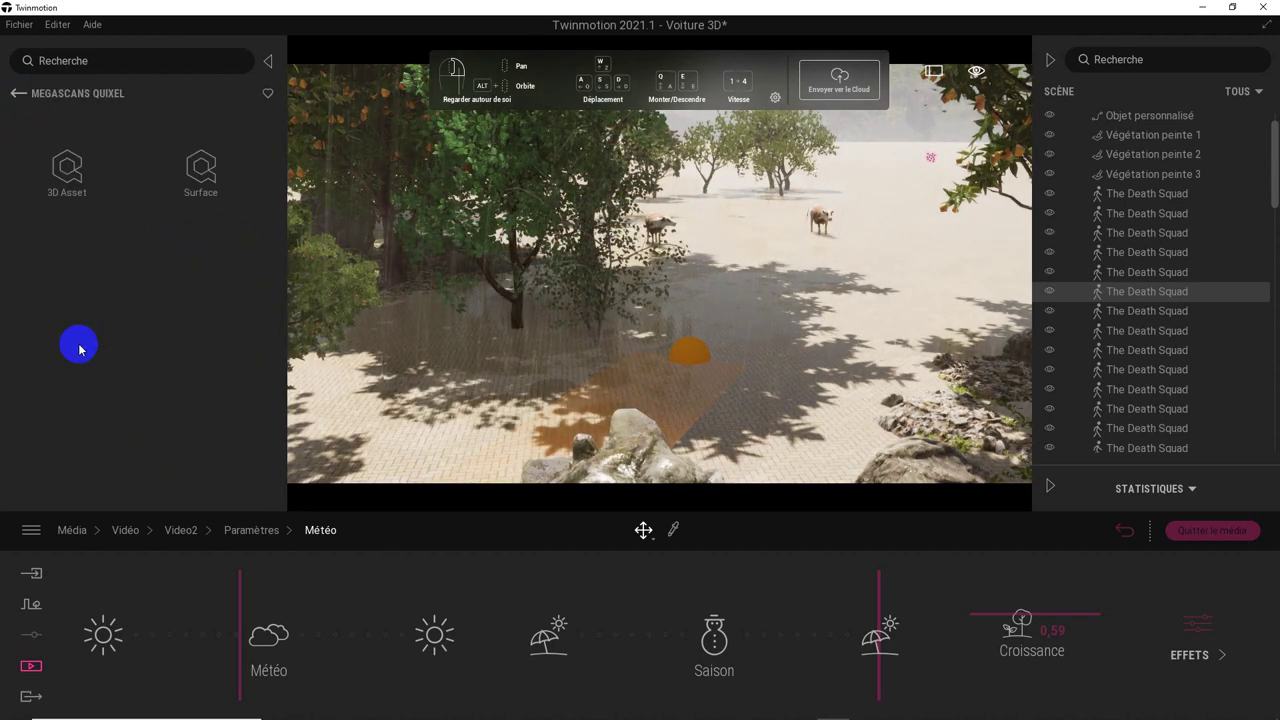
pyautogui.click(18, 95)
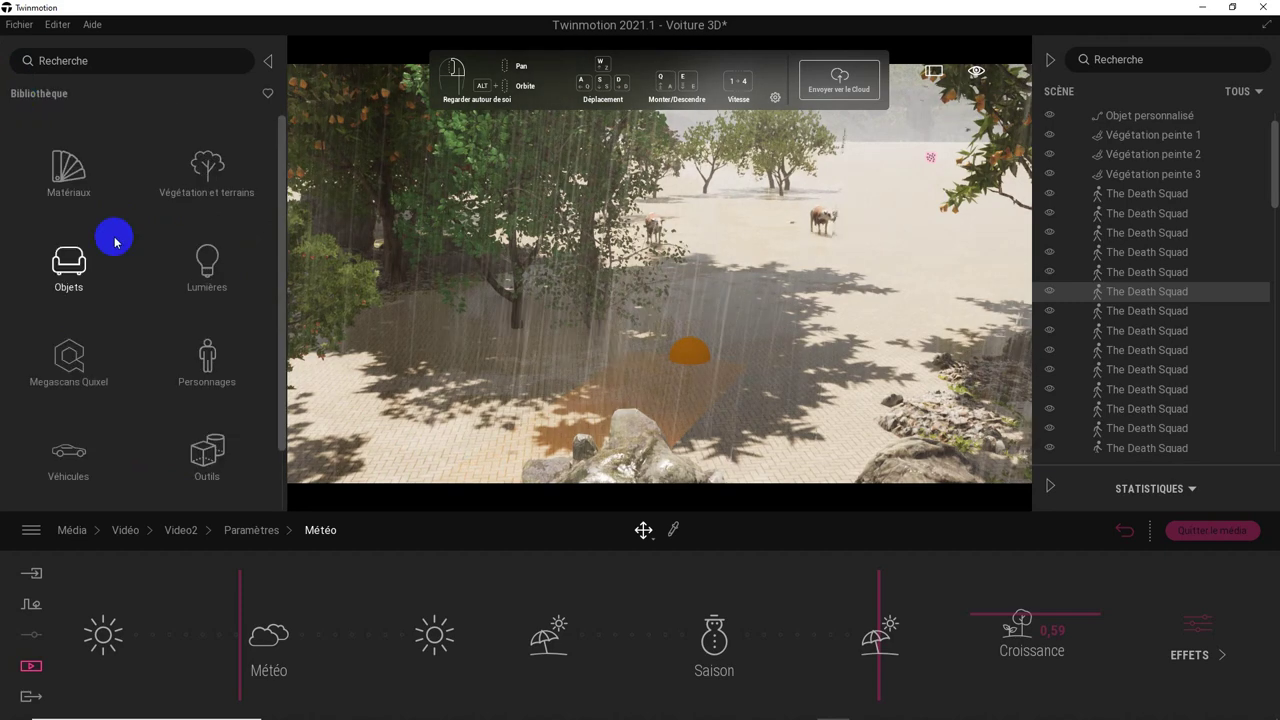
# - Open Objets > Particules and scroll through its smoke, fog and water jet effects
pyautogui.click(70, 276)
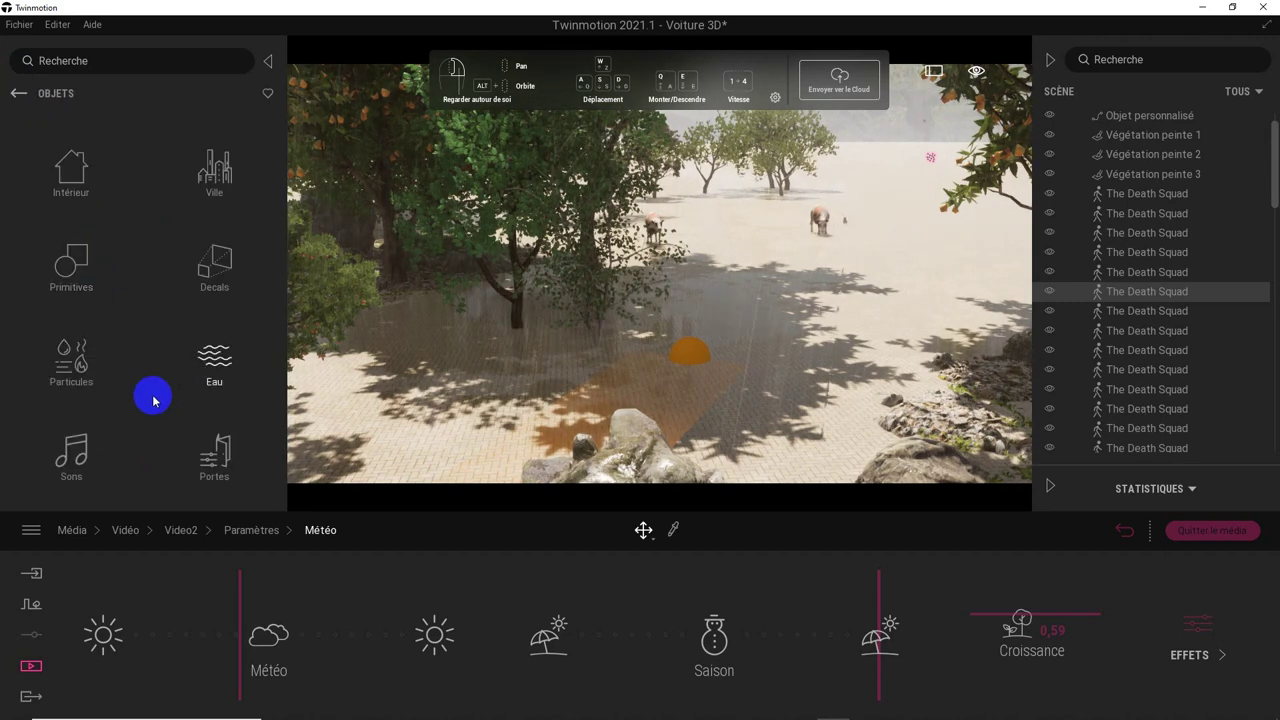
pyautogui.click(80, 360)
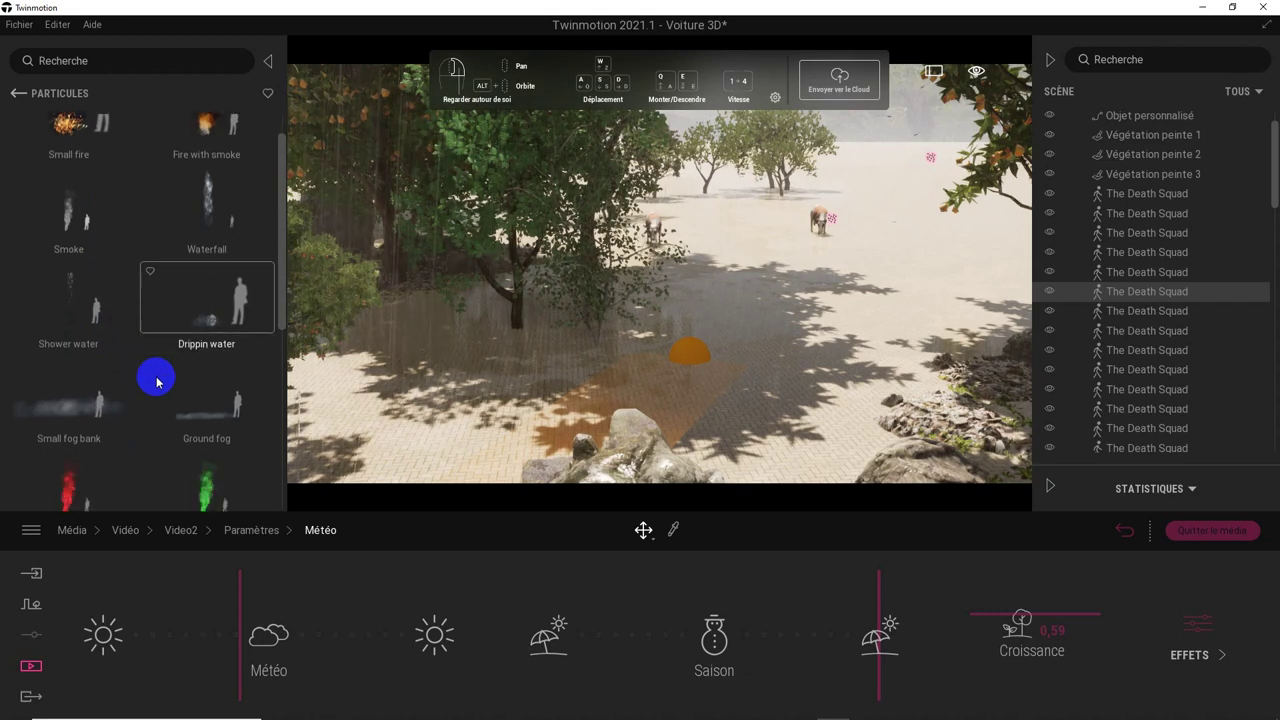
pyautogui.scroll(-2, 150, 385)
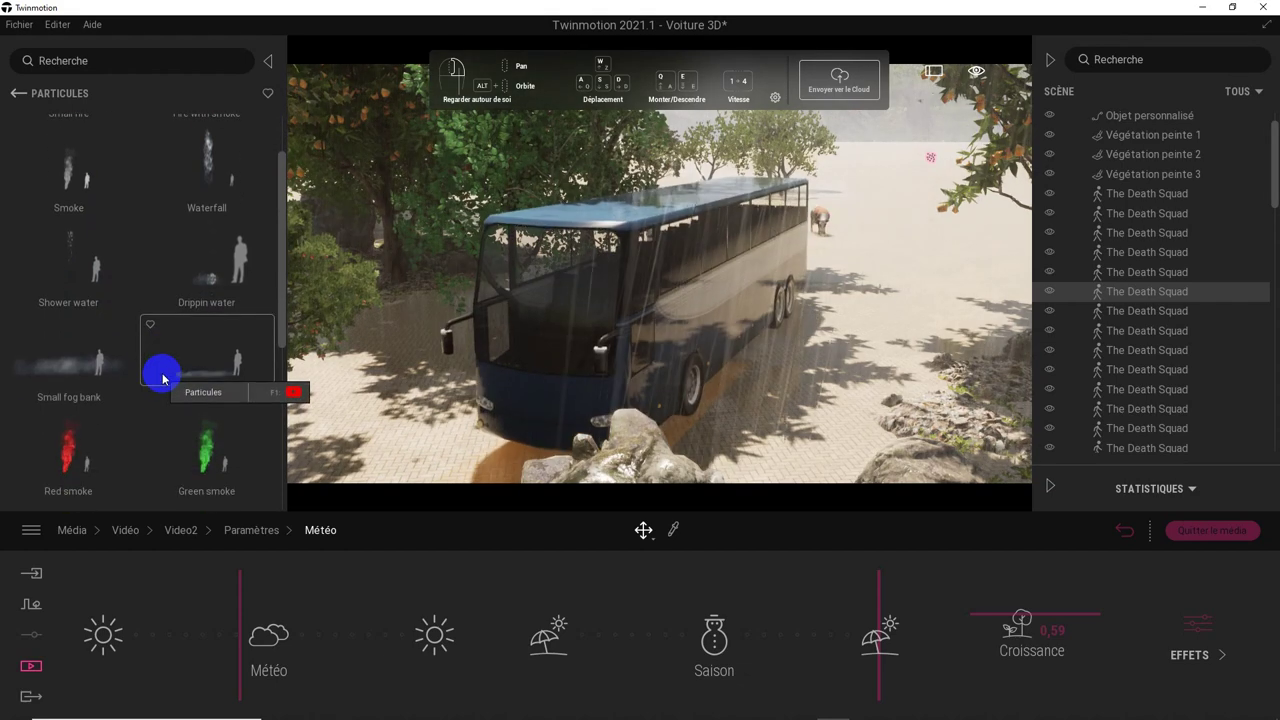
pyautogui.scroll(-2, 155, 400)
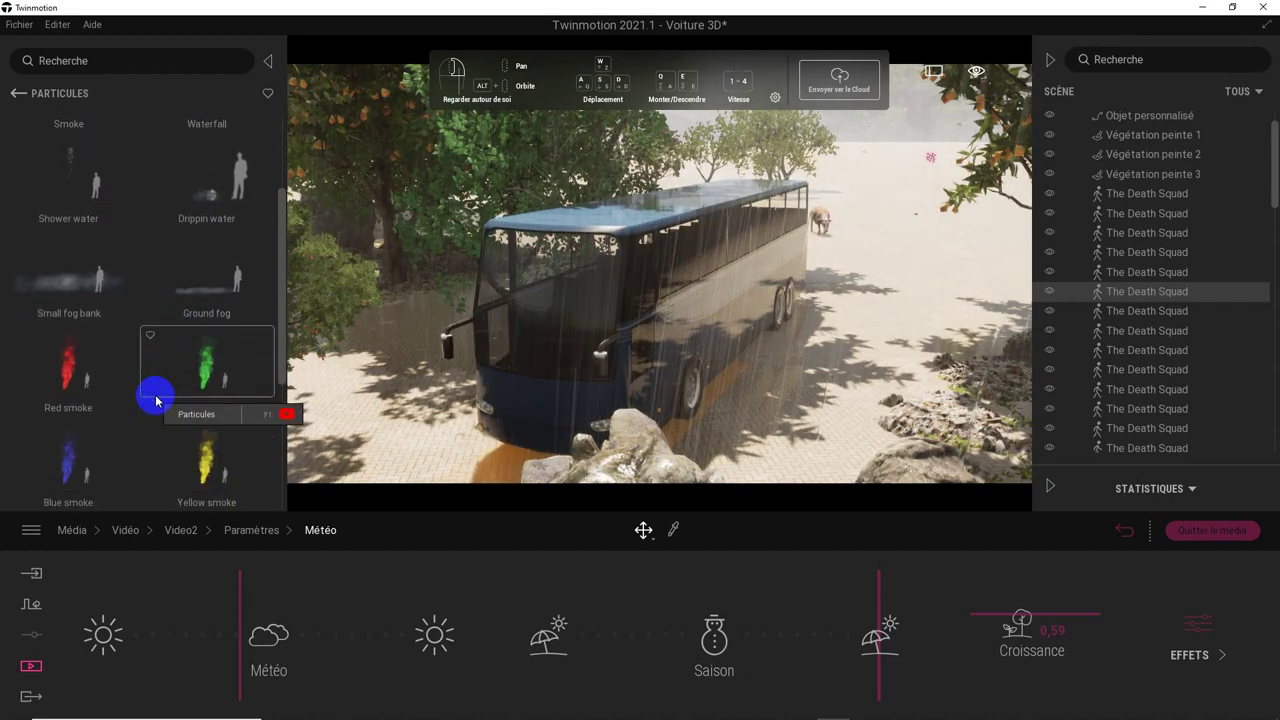
pyautogui.scroll(-3, 155, 400)
pyautogui.scroll(-2, 155, 400)
pyautogui.scroll(-1, 155, 400)
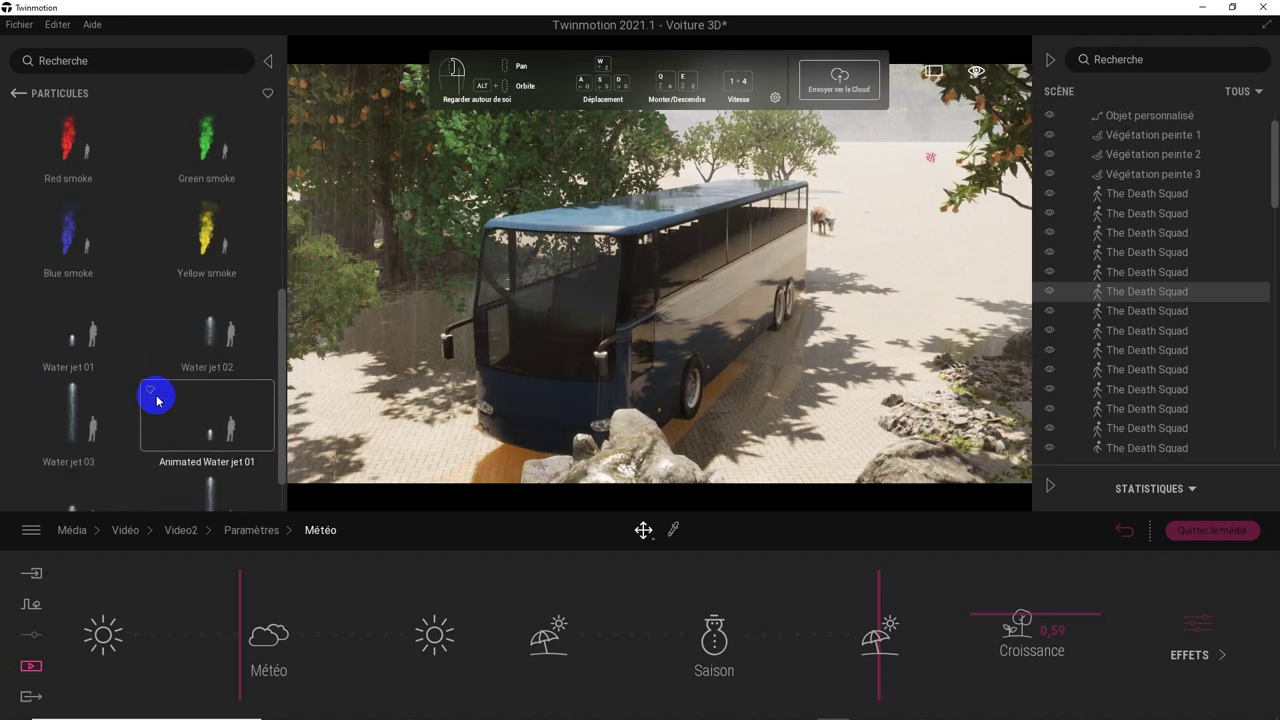
pyautogui.scroll(-1, 155, 400)
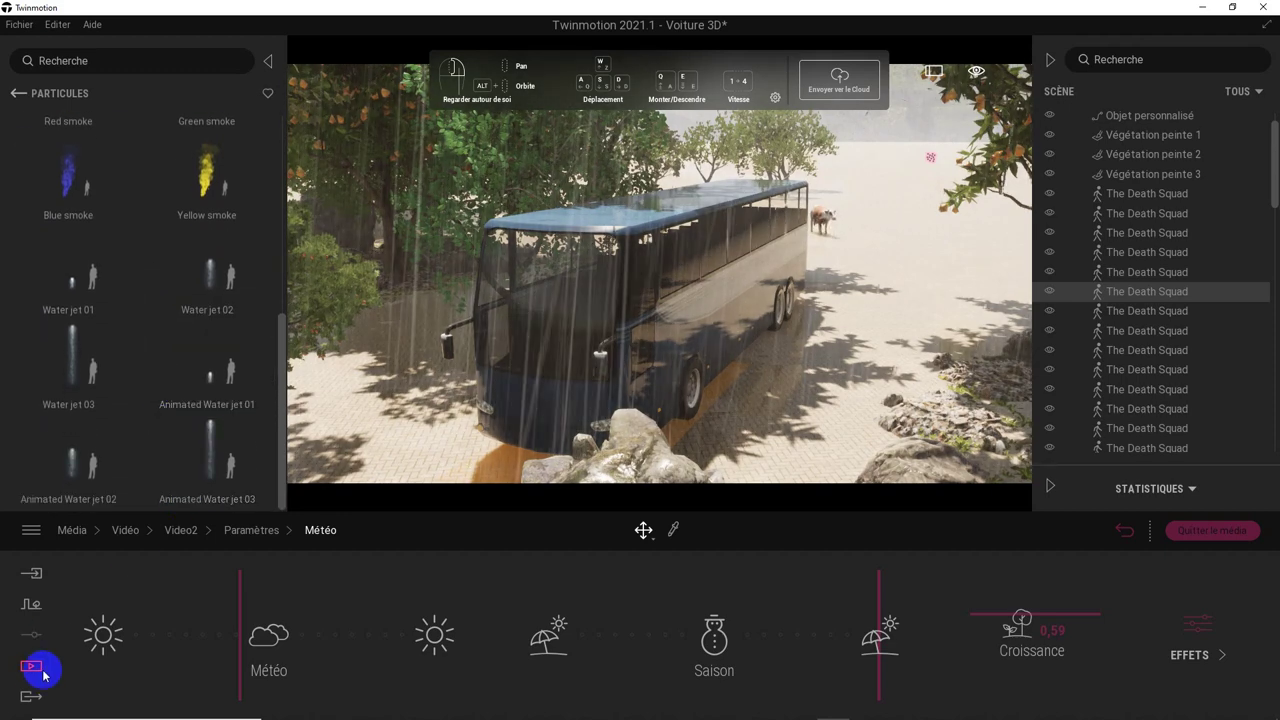
# - Export the Video2 clip through Vidéo Plus in Mpeg format
pyautogui.click(30, 697)
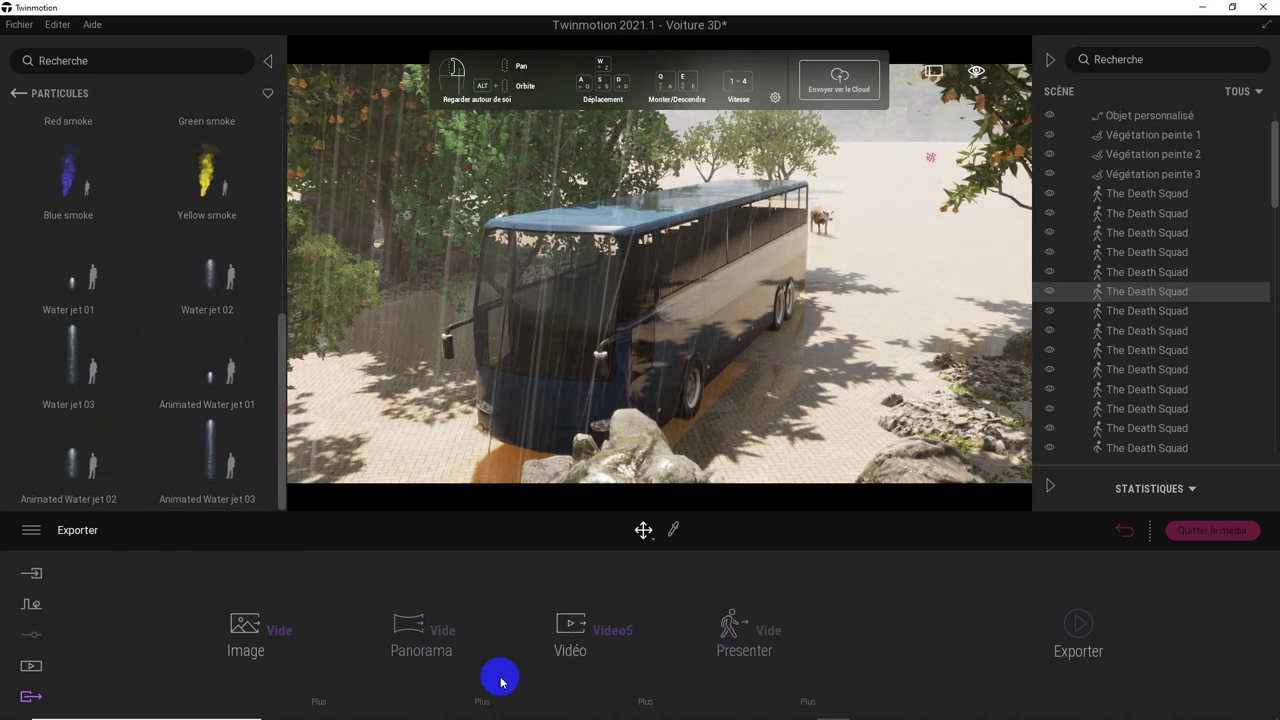
pyautogui.click(643, 705)
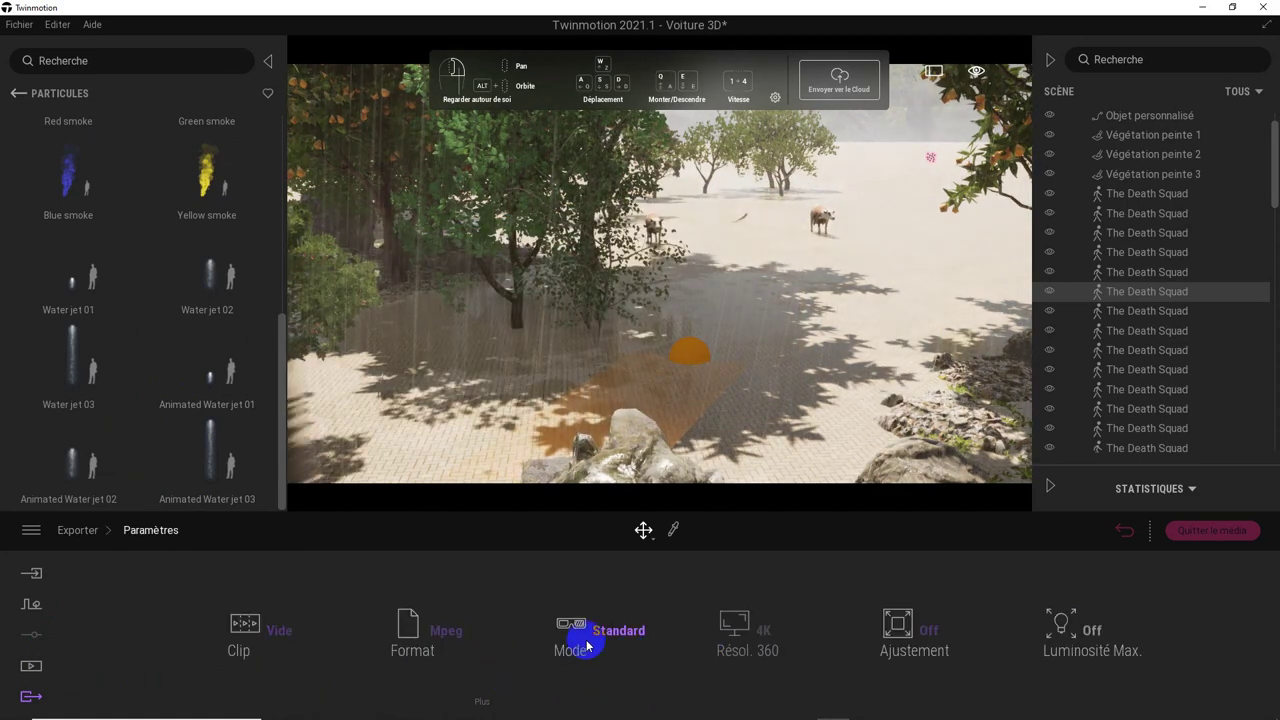
pyautogui.click(298, 630)
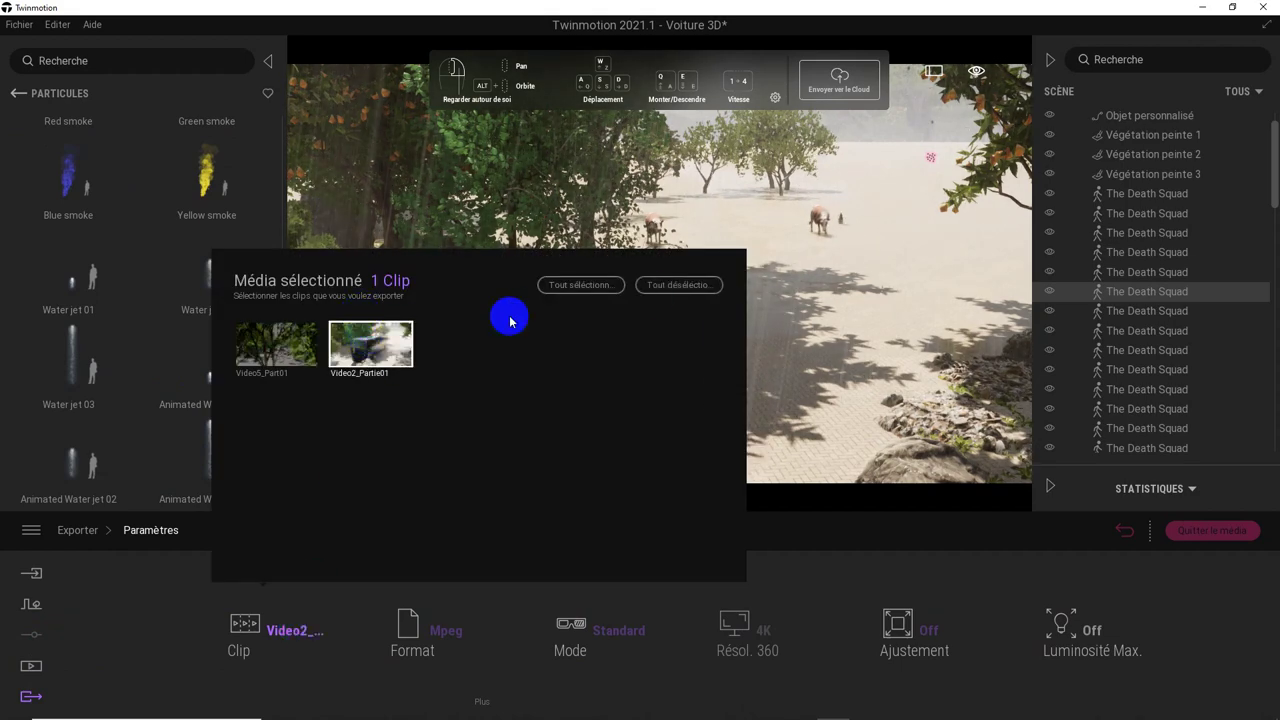
pyautogui.click(541, 638)
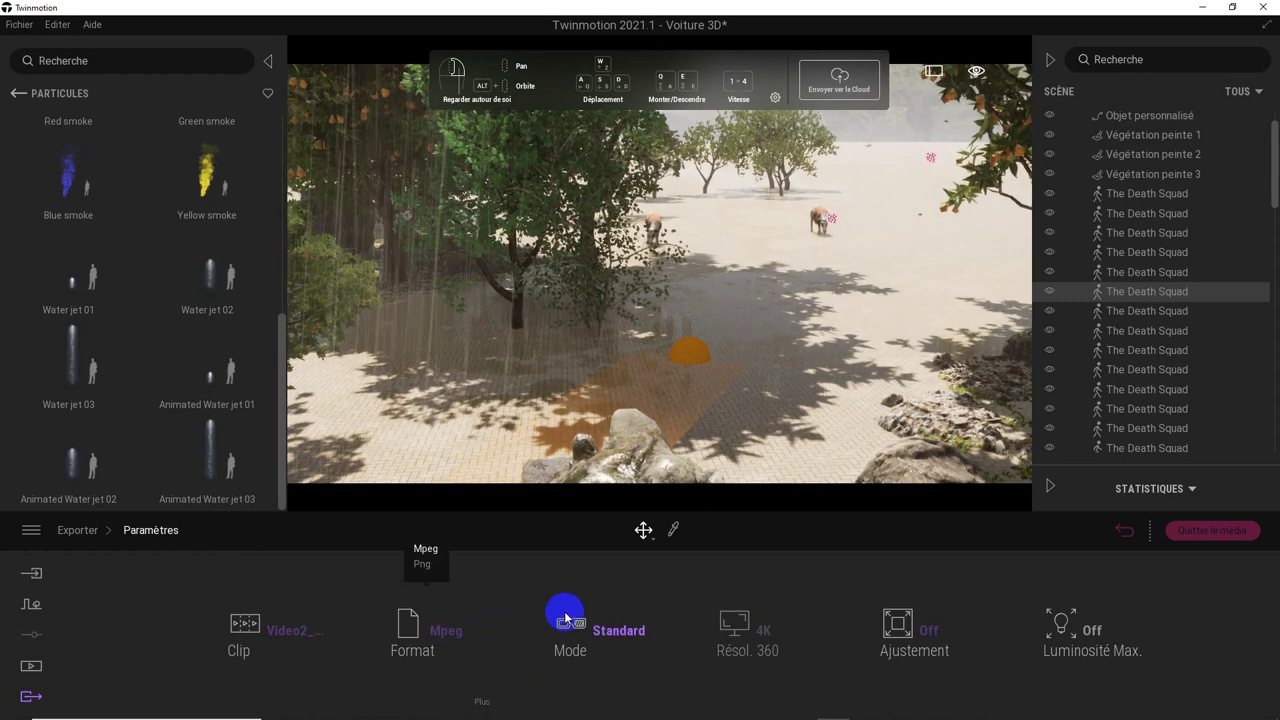
pyautogui.click(623, 677)
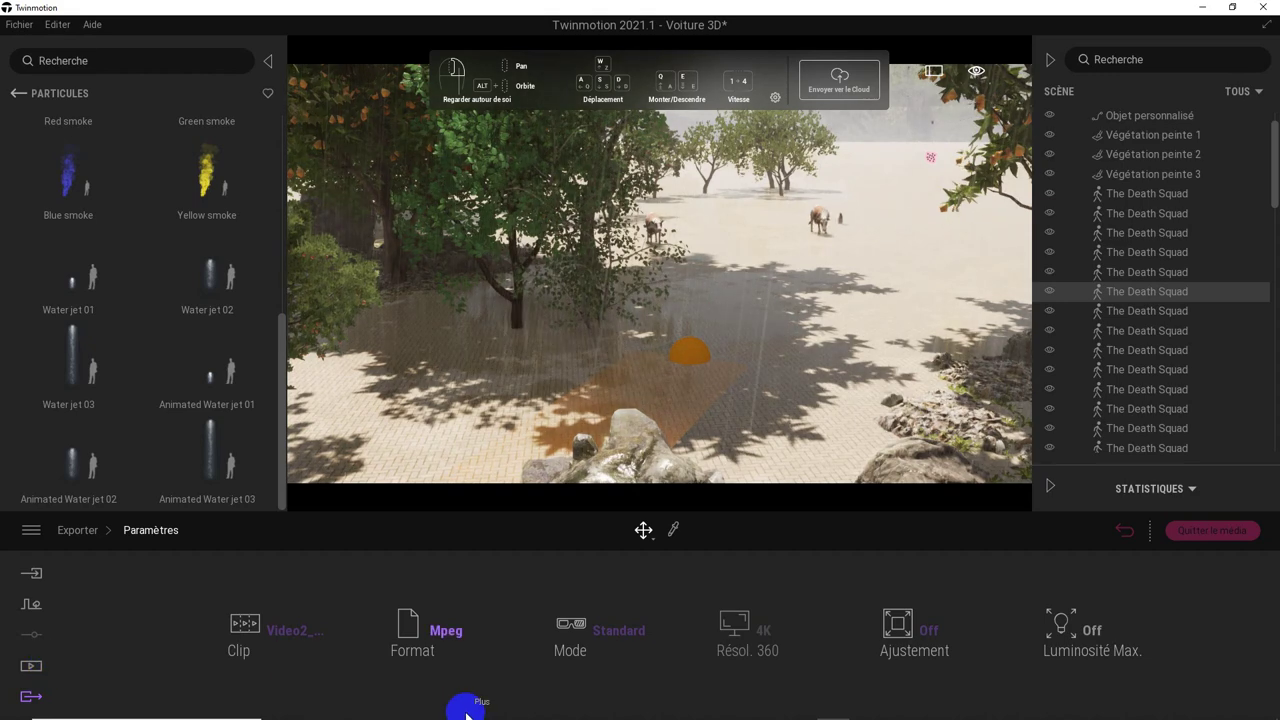
pyautogui.click(30, 667)
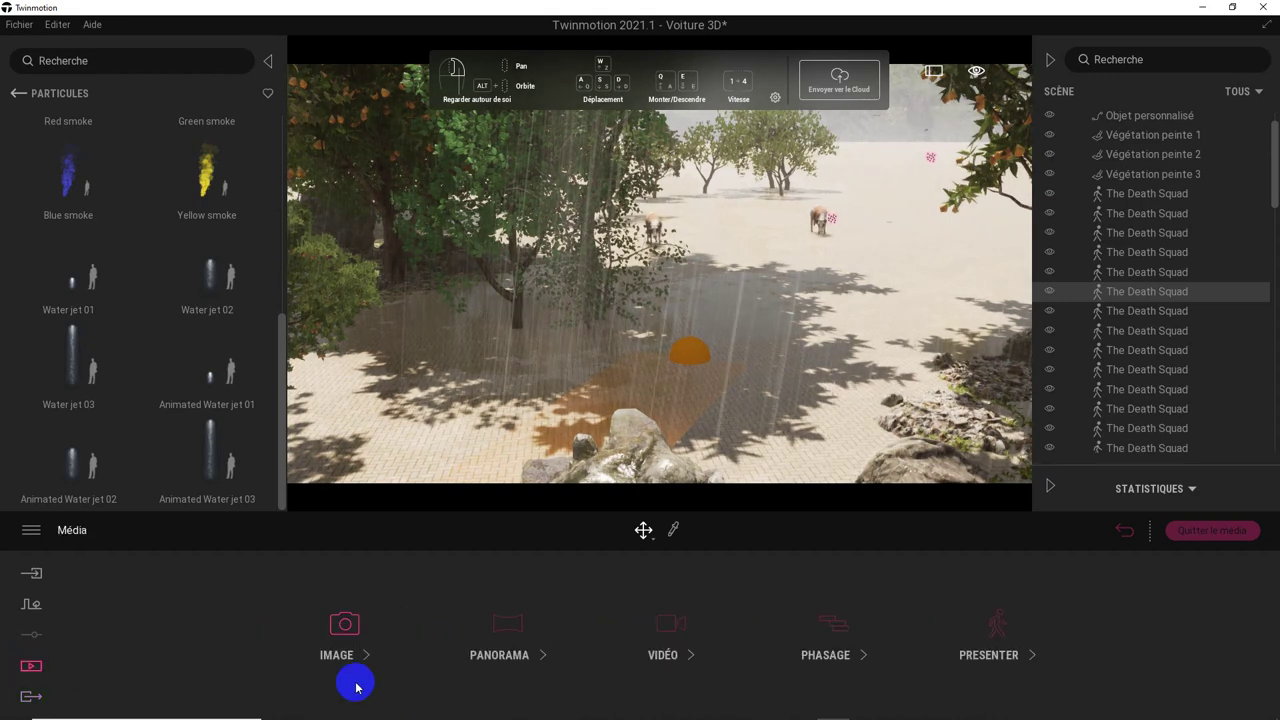
pyautogui.click(31, 698)
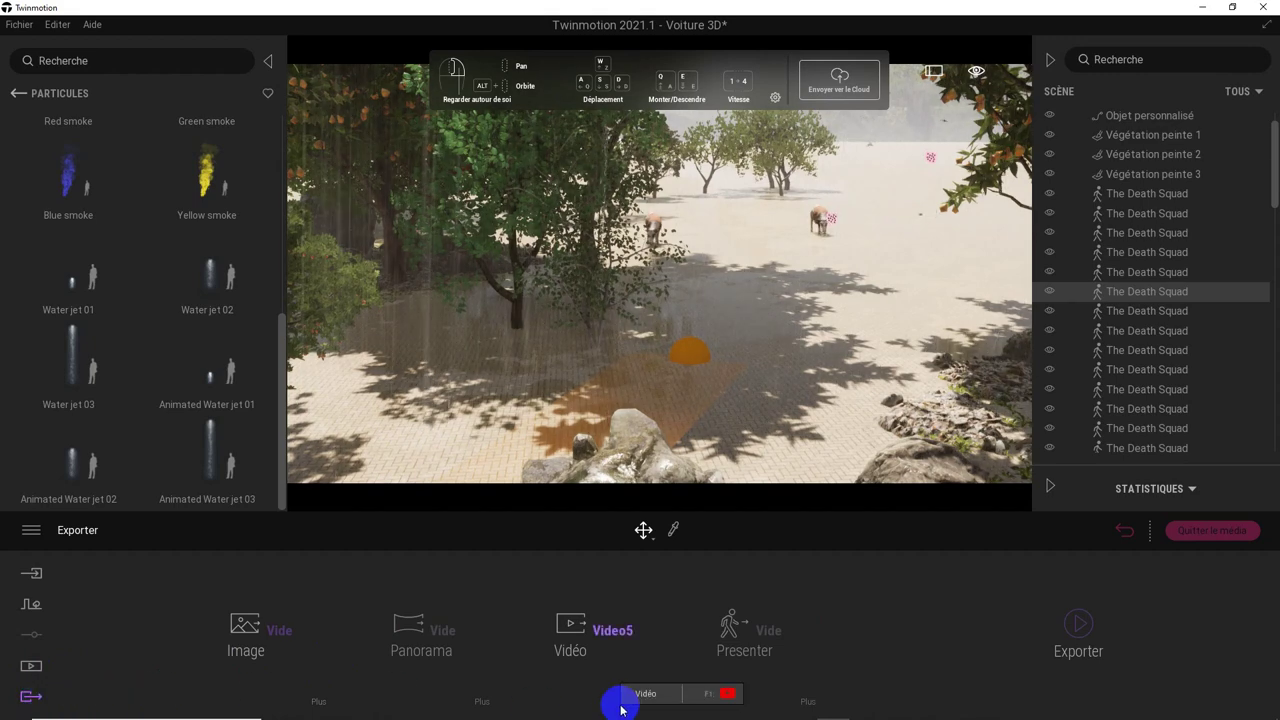
pyautogui.click(1080, 625)
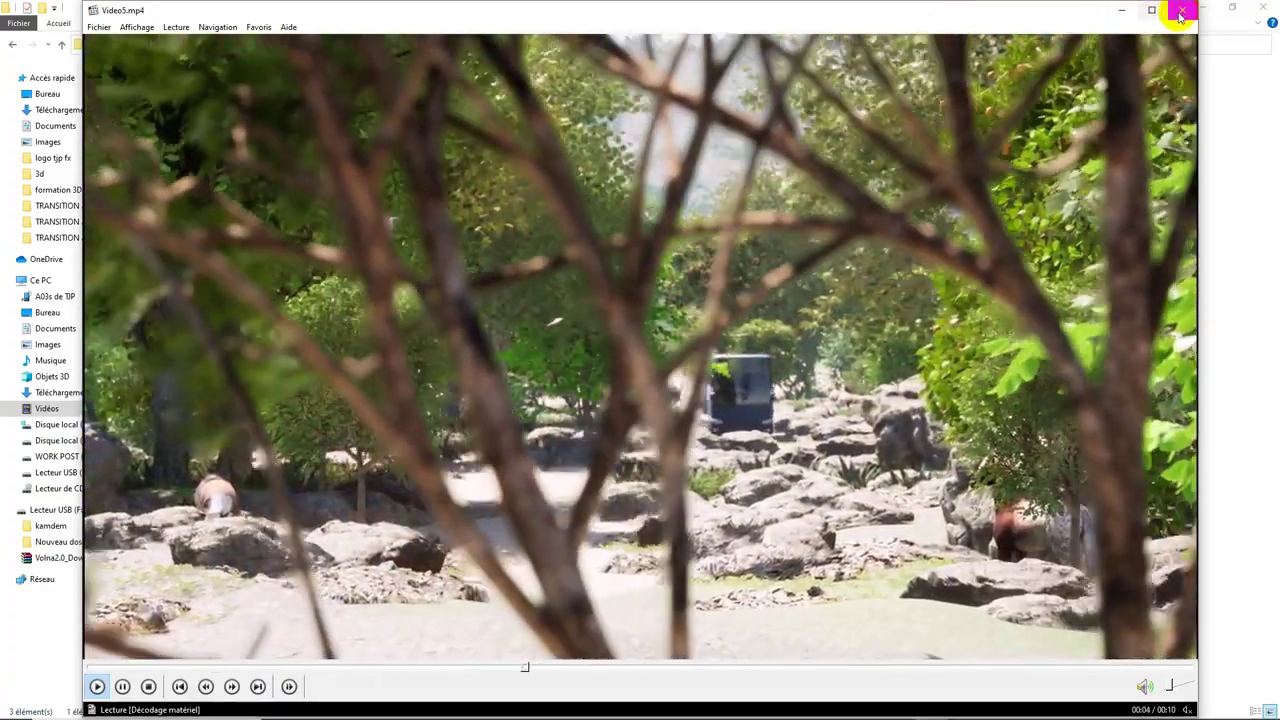
# - Close the open player and play an exported clip from the pad tv folder full screen
pyautogui.click(1181, 13)
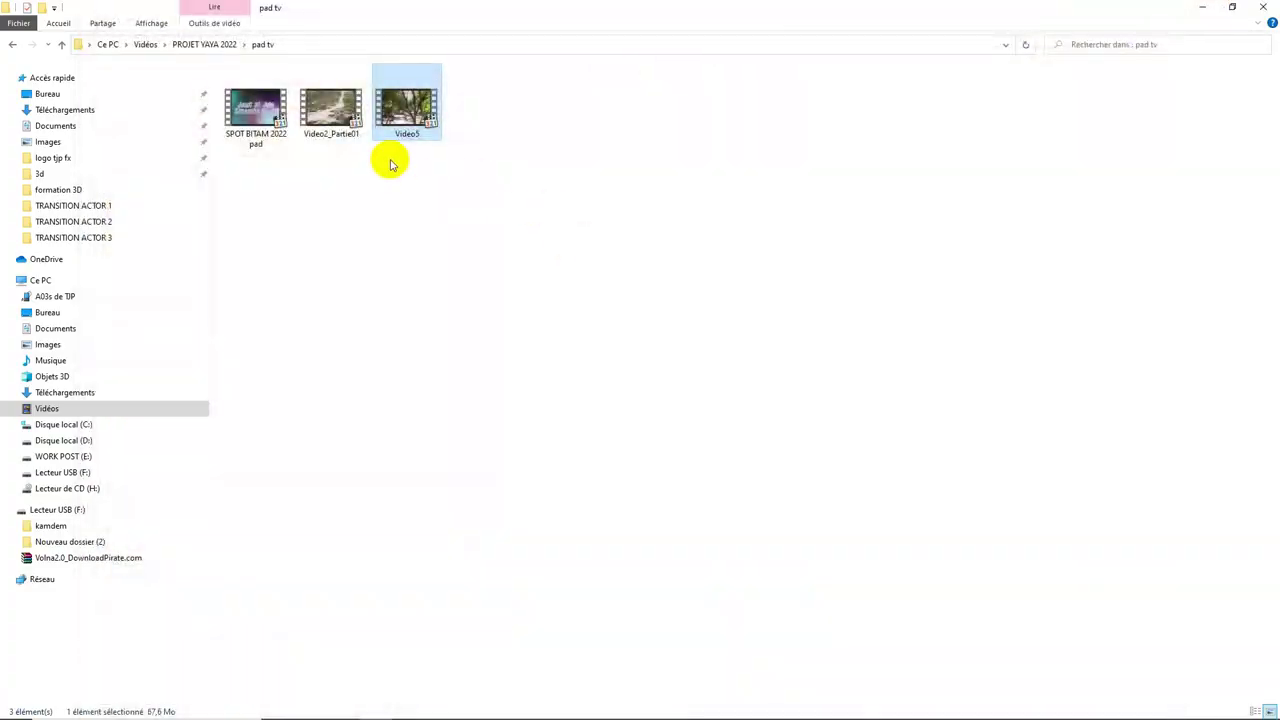
pyautogui.doubleClick(263, 120)
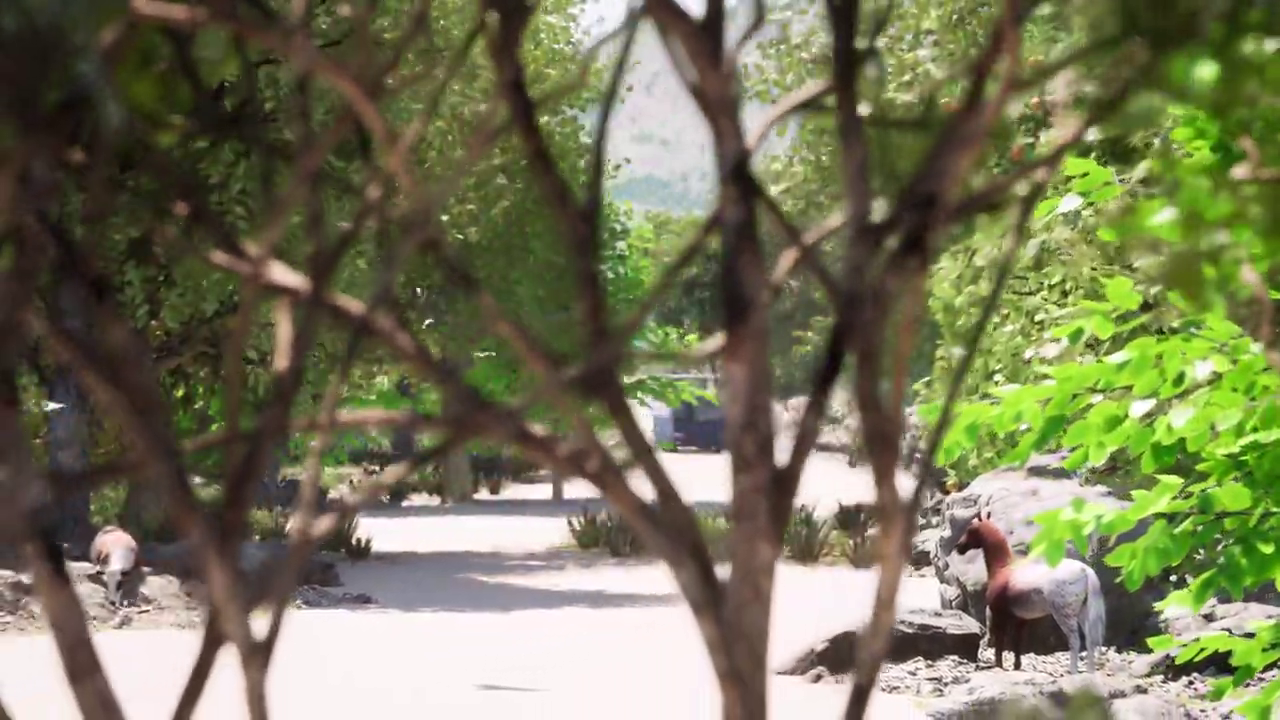